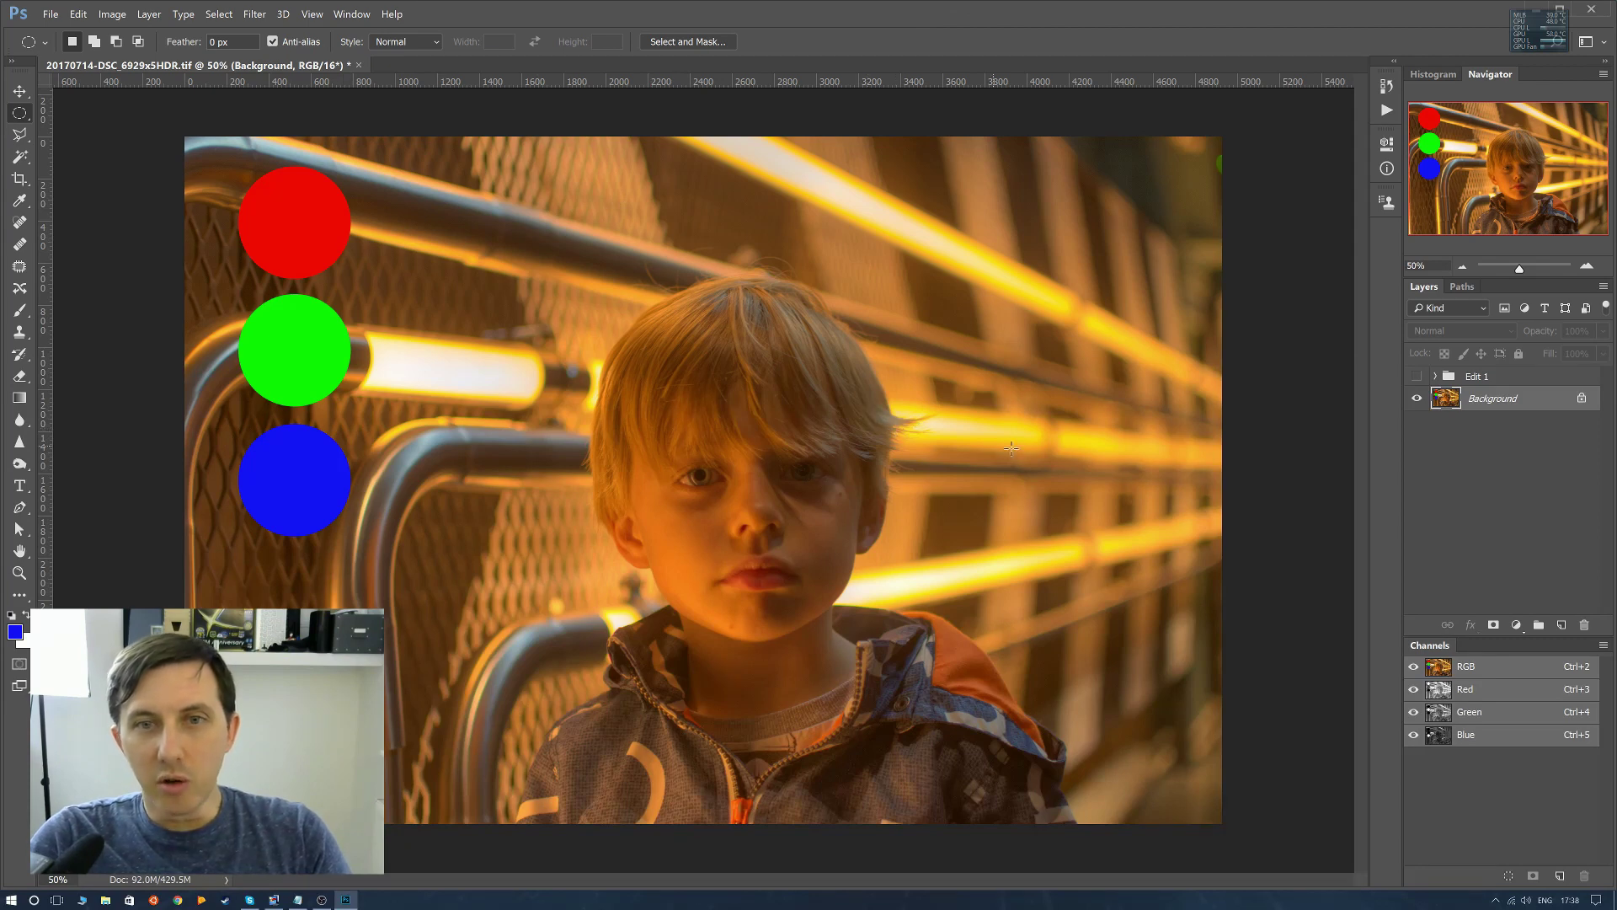
Compare the photo with and without the Edit 1 group by switching its visibility on and off.
{"action": "left_click", "coordinate": [1417, 378]}
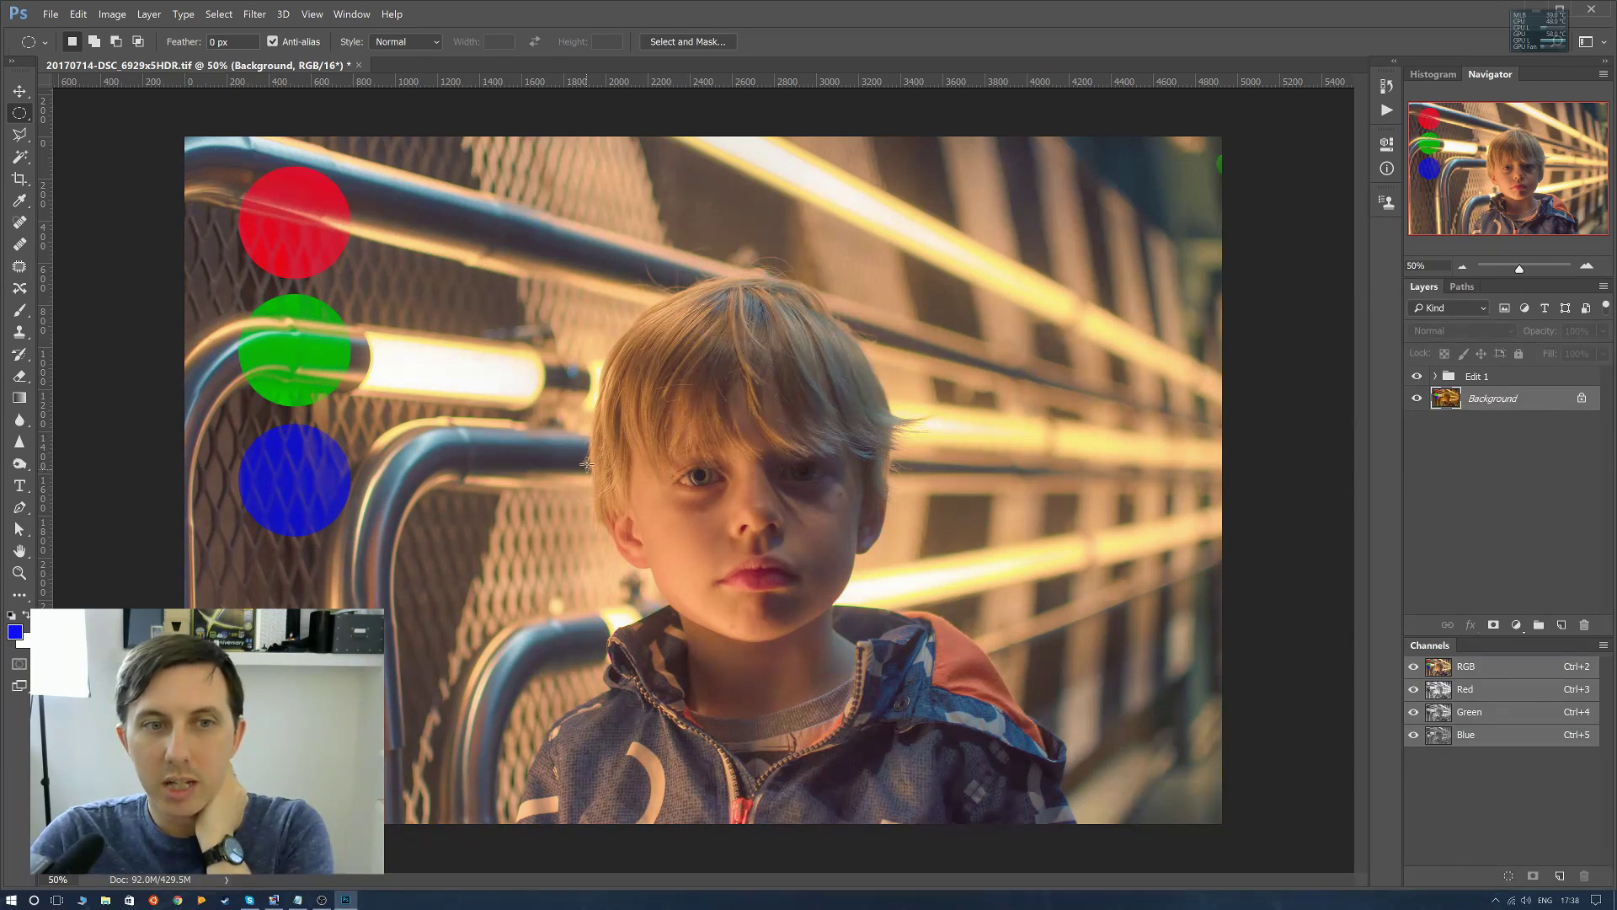
{"action": "left_click", "coordinate": [1415, 378]}
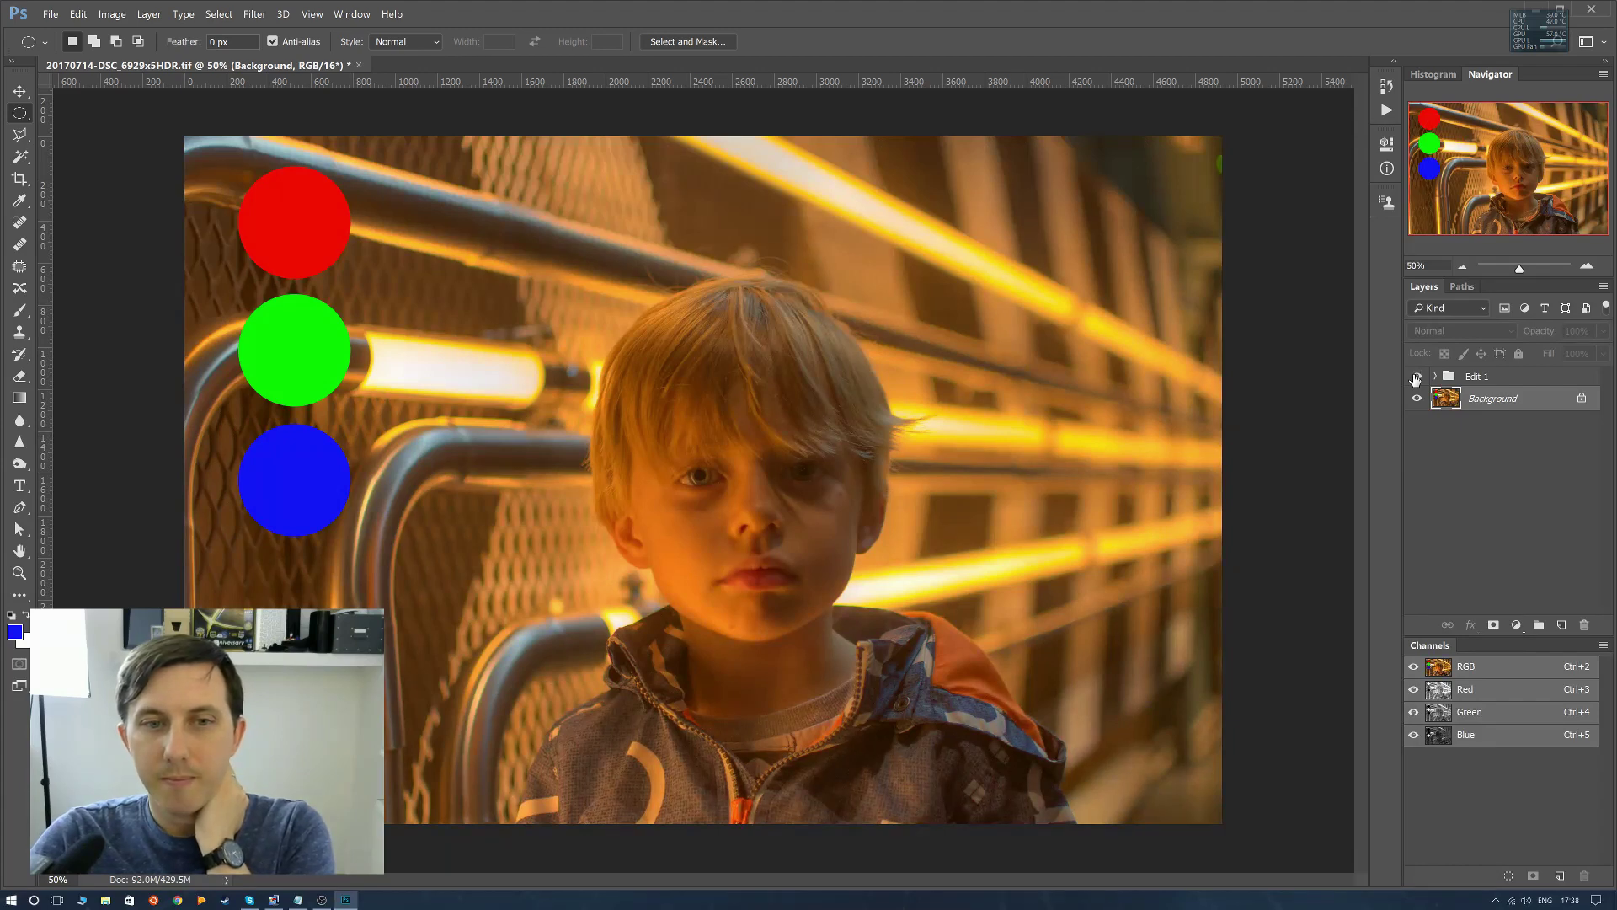
{"action": "left_click", "coordinate": [1416, 378]}
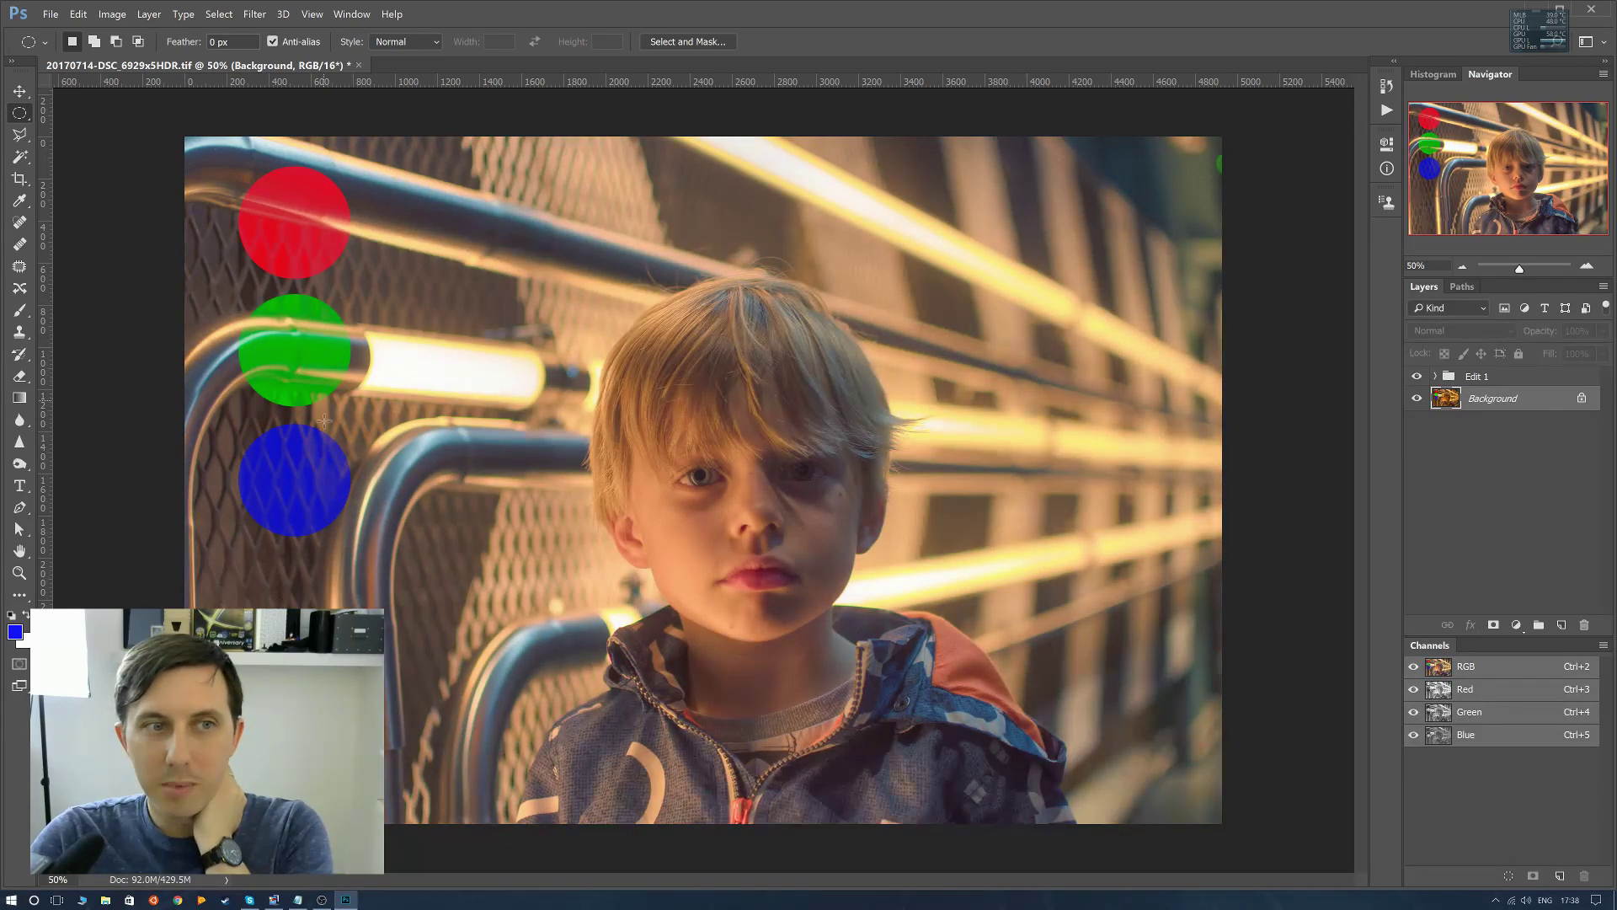
{"action": "left_click", "coordinate": [1417, 378]}
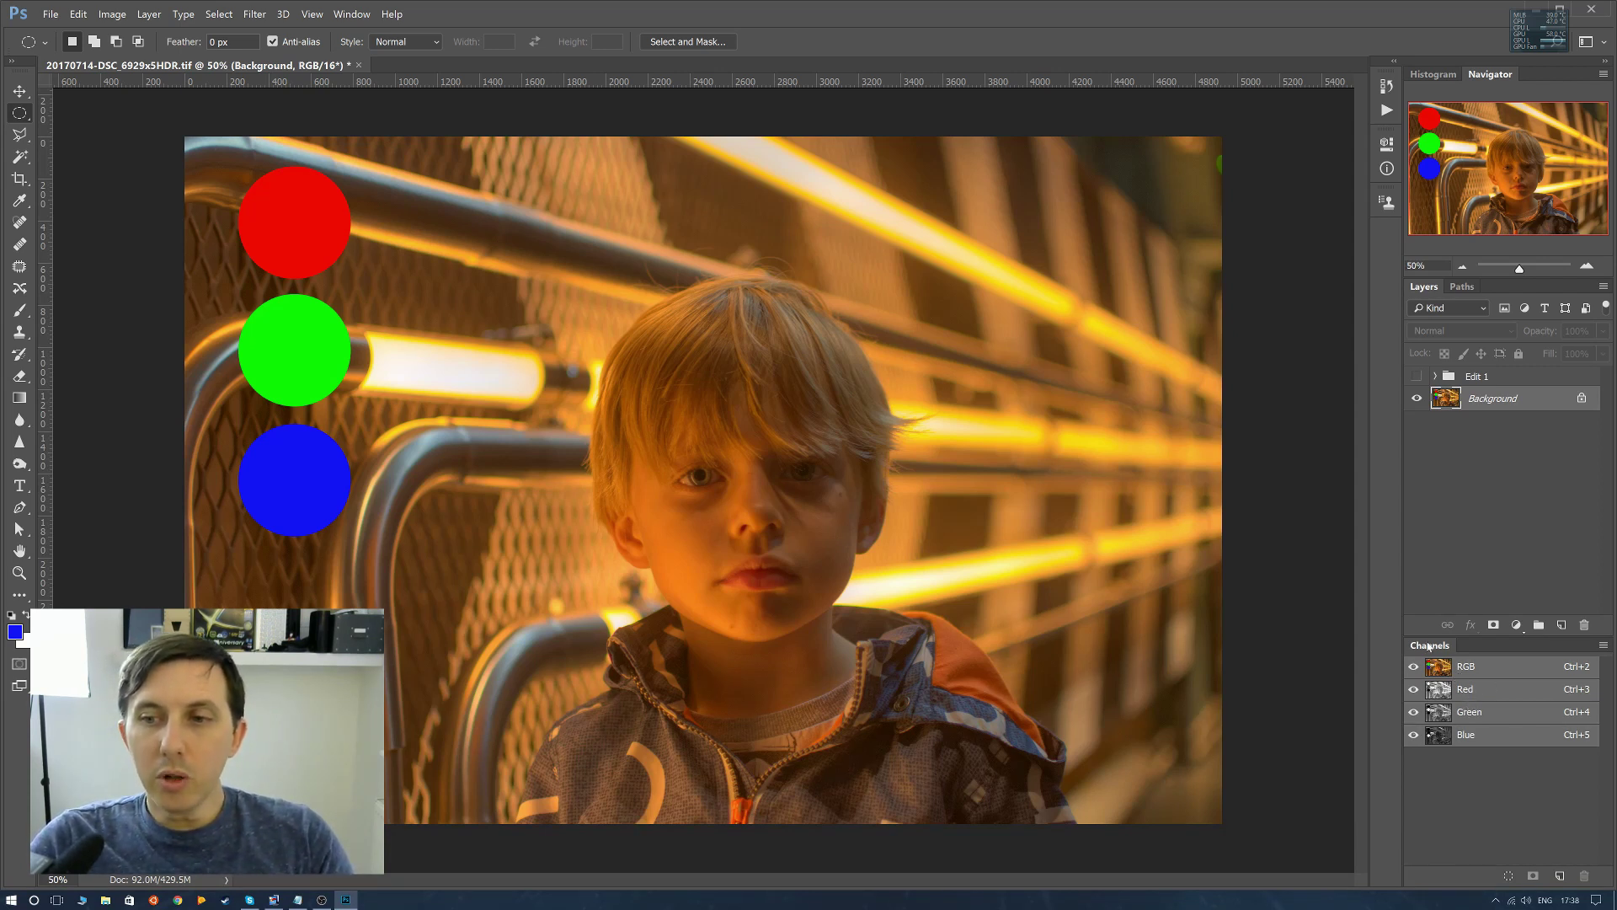
{"action": "left_click", "coordinate": [311, 15]}
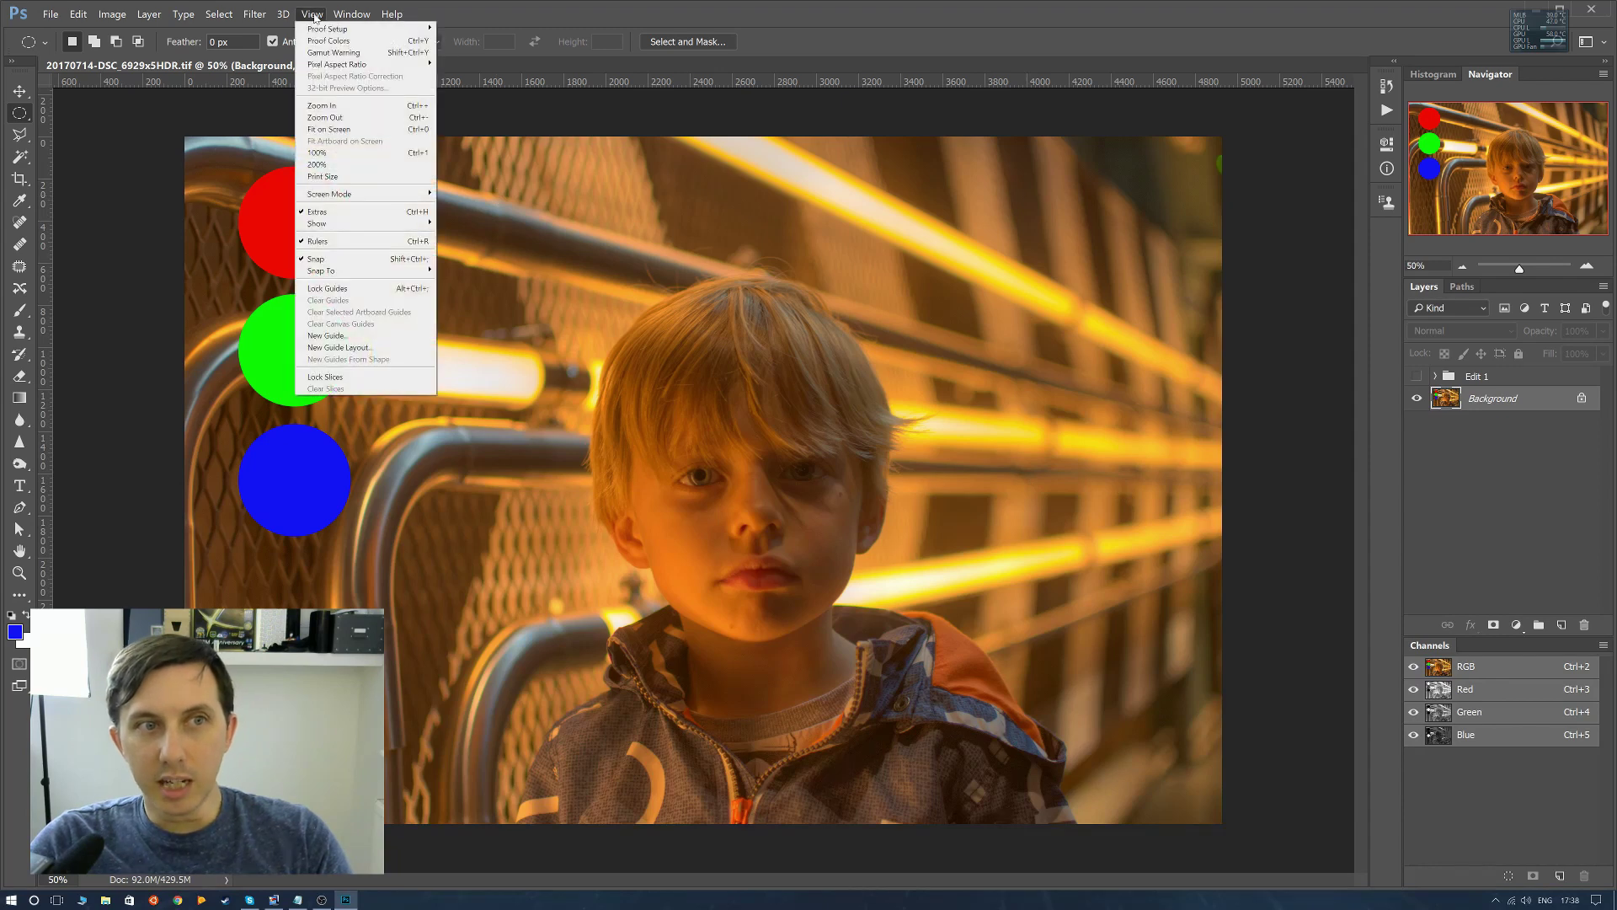
{"action": "left_click", "coordinate": [312, 15]}
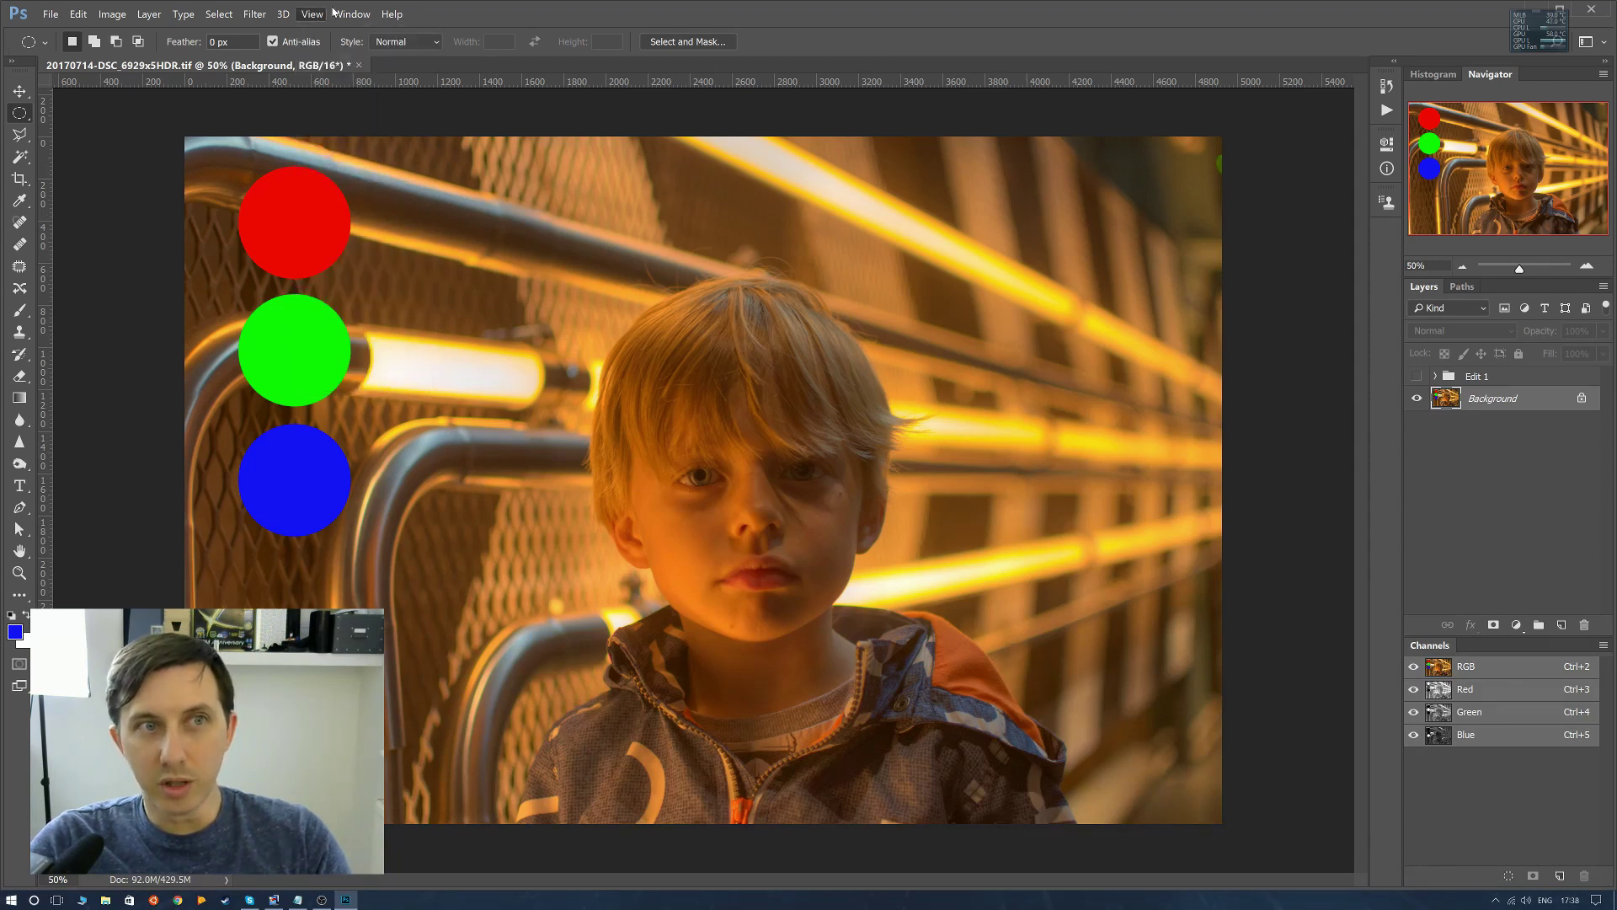
{"action": "left_click", "coordinate": [351, 14]}
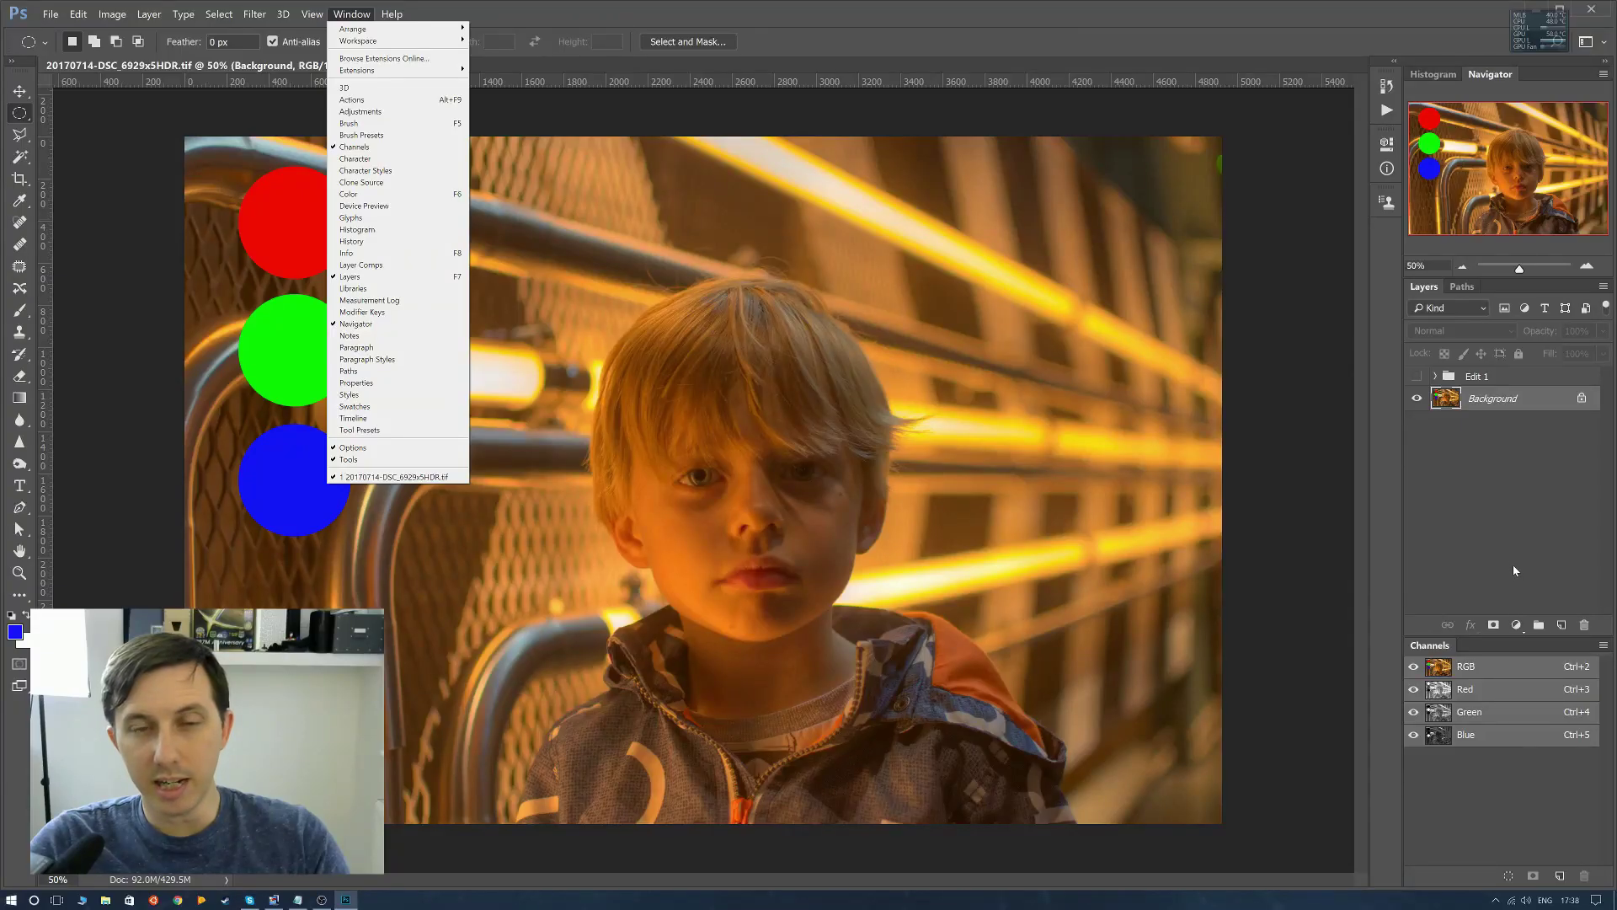
{"action": "left_click", "coordinate": [1511, 560]}
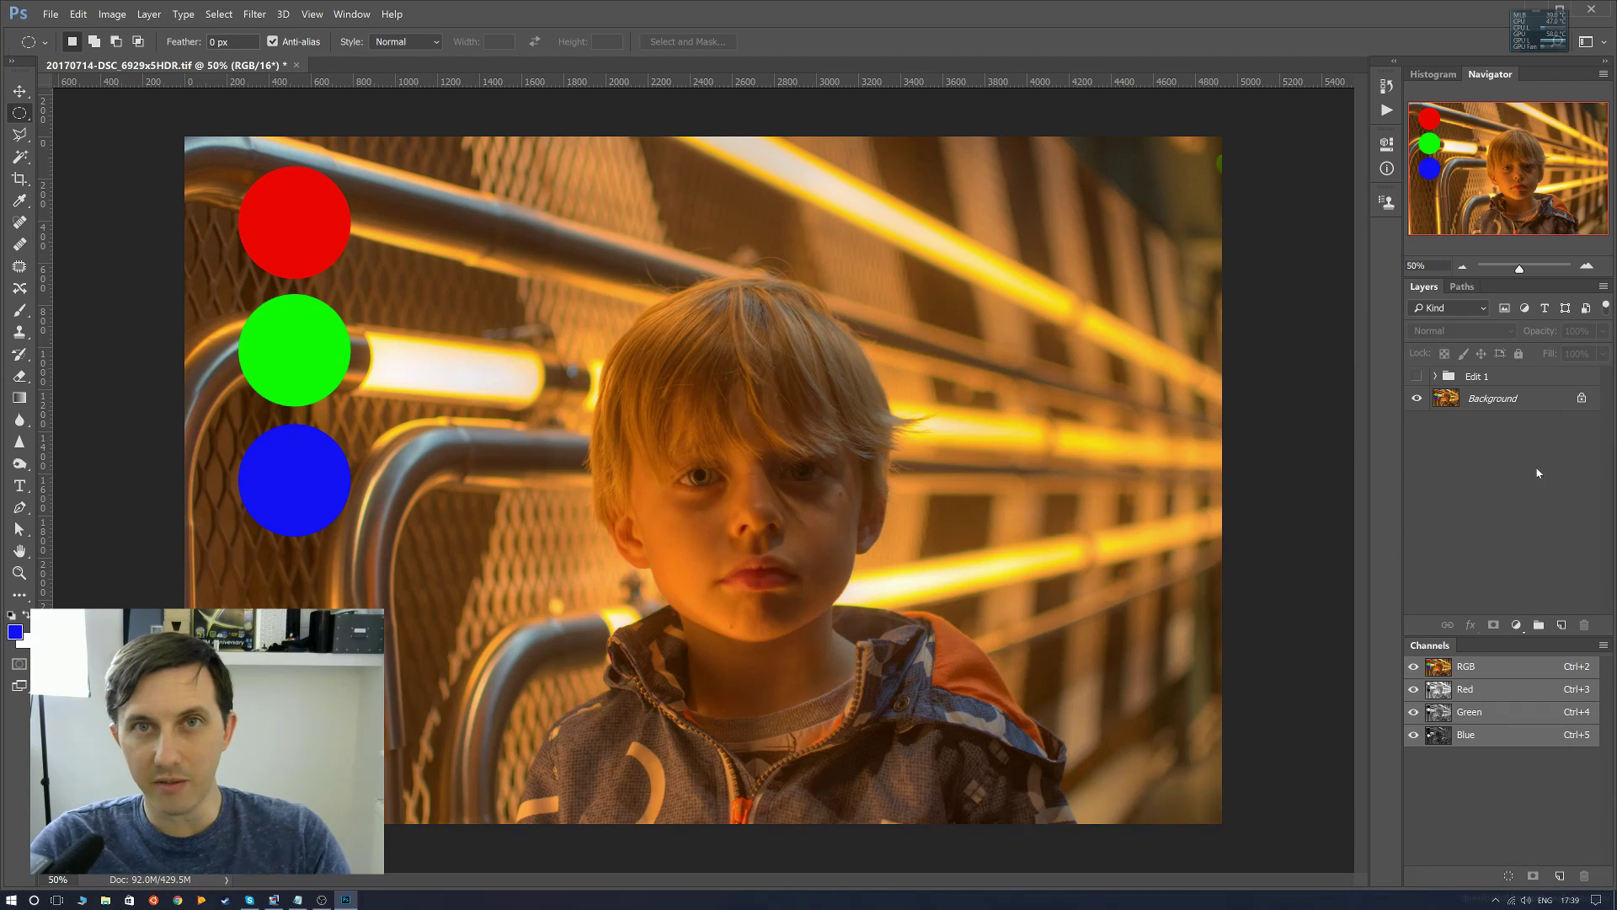
View the Blue channel and the Green channel on their own, restoring the RGB composite after each.
{"action": "left_click", "coordinate": [1415, 689], "text": "alt"}
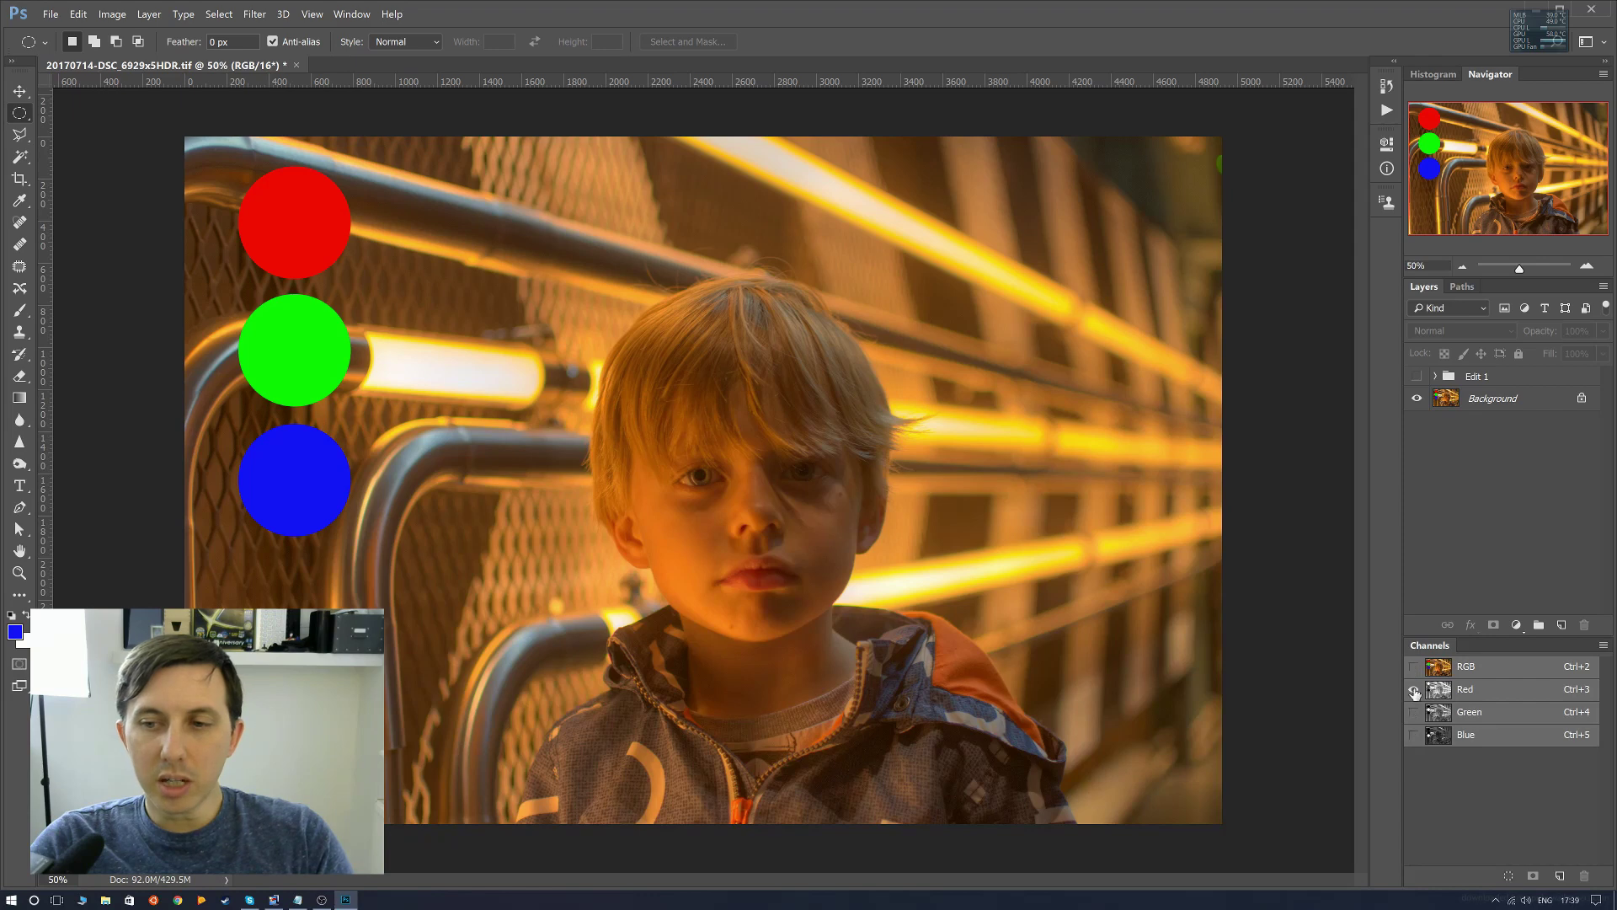
{"action": "left_click", "coordinate": [1414, 735], "text": "alt"}
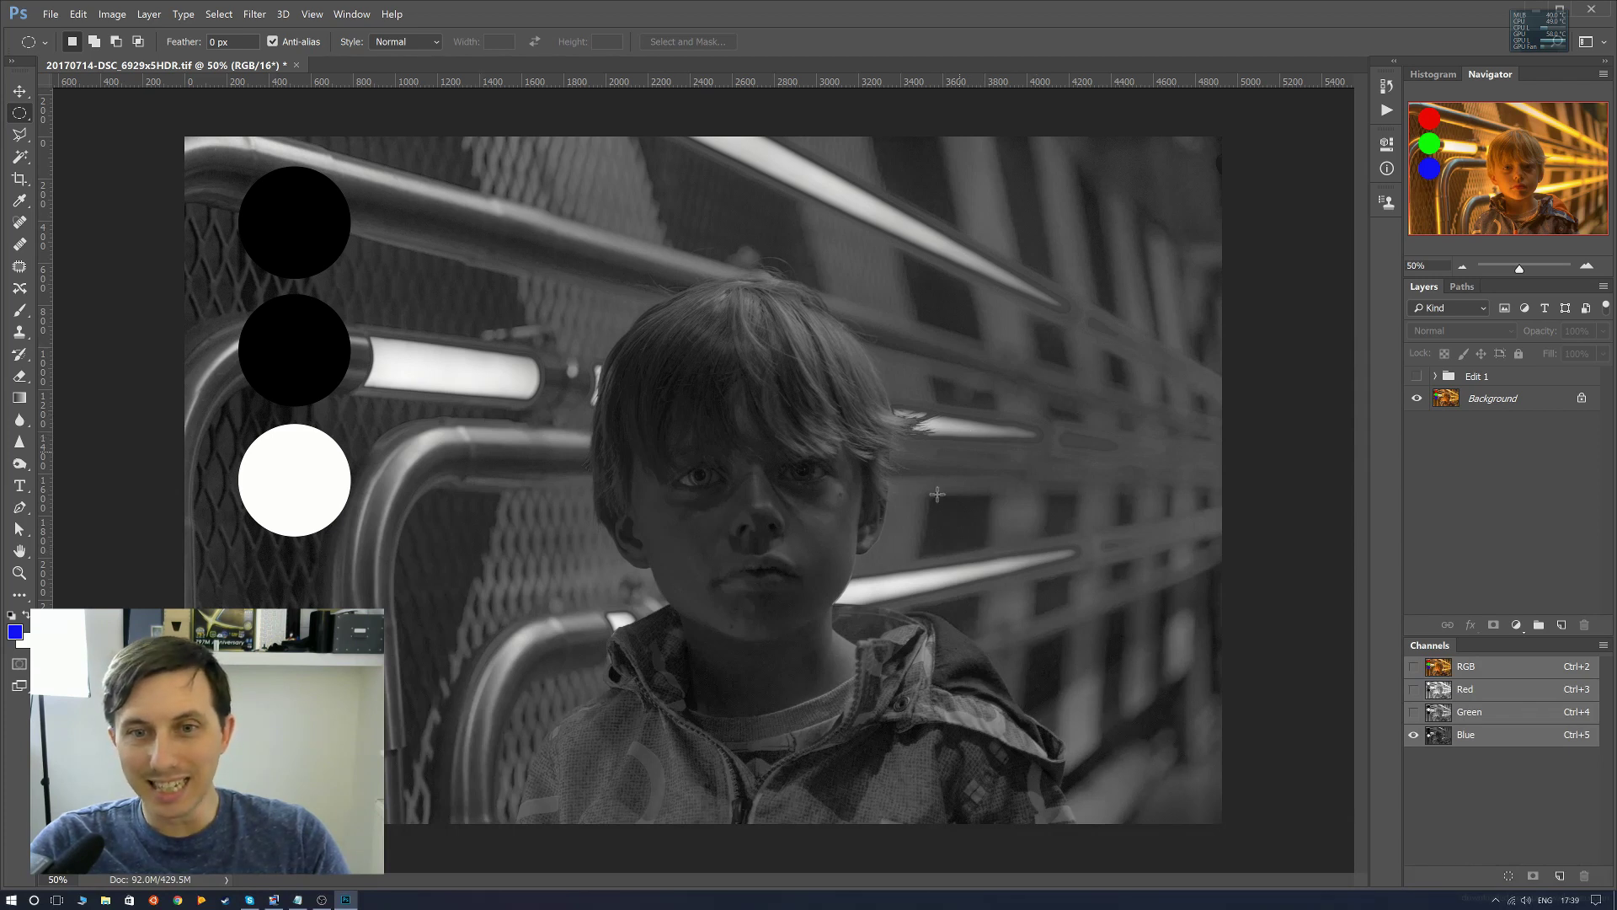
{"action": "left_click", "coordinate": [1413, 666]}
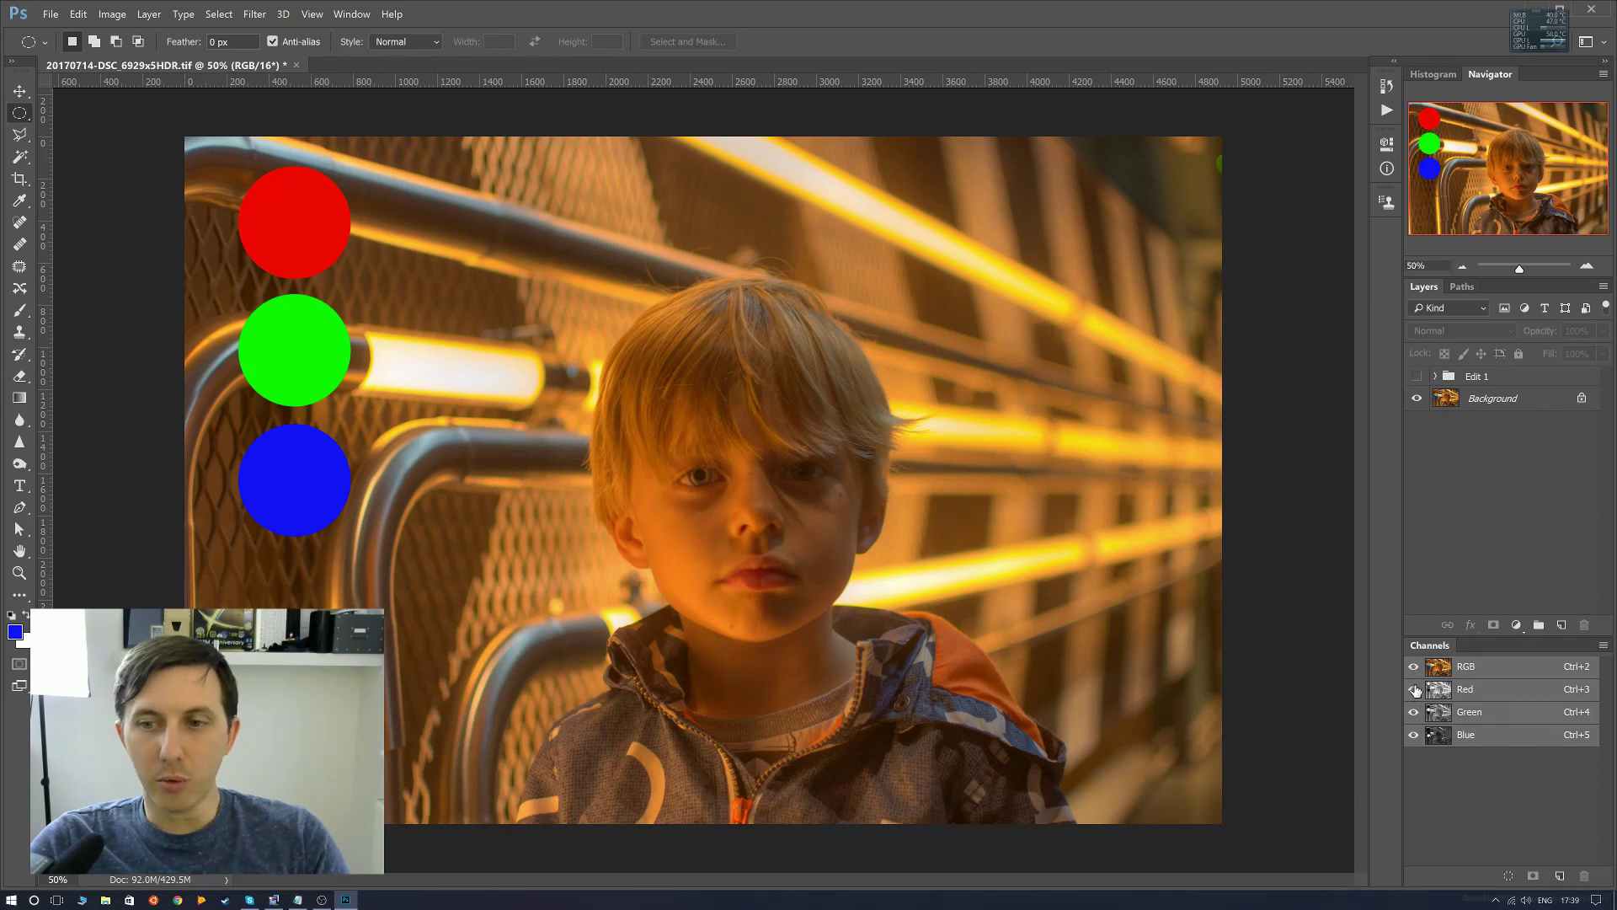
{"action": "left_click", "coordinate": [1413, 712], "text": "alt"}
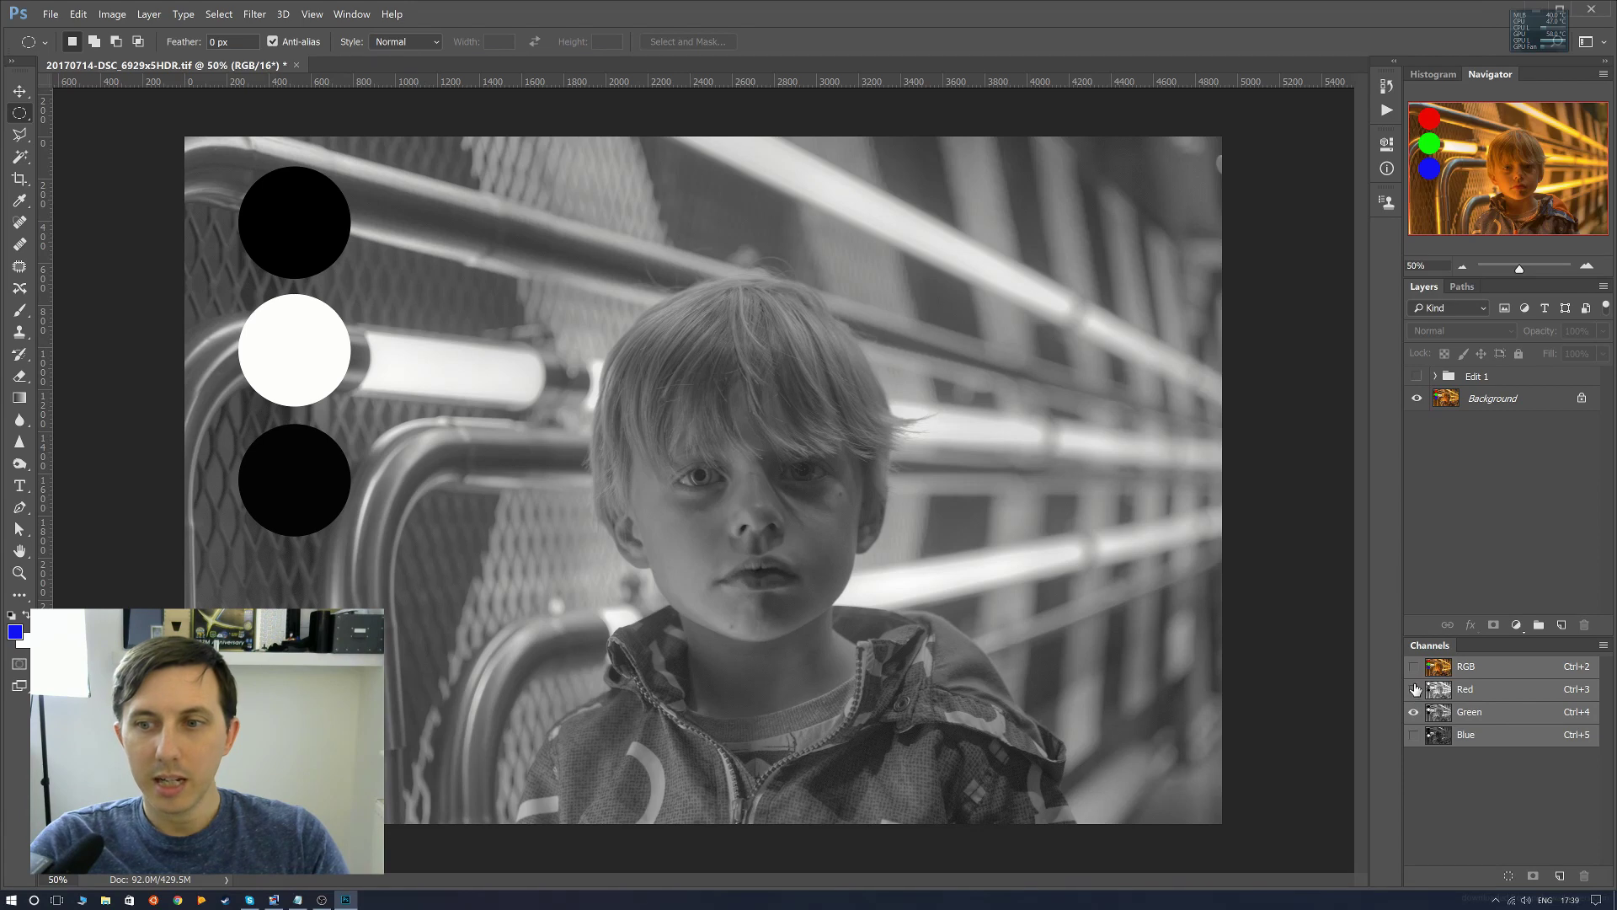
{"action": "left_click", "coordinate": [1413, 666]}
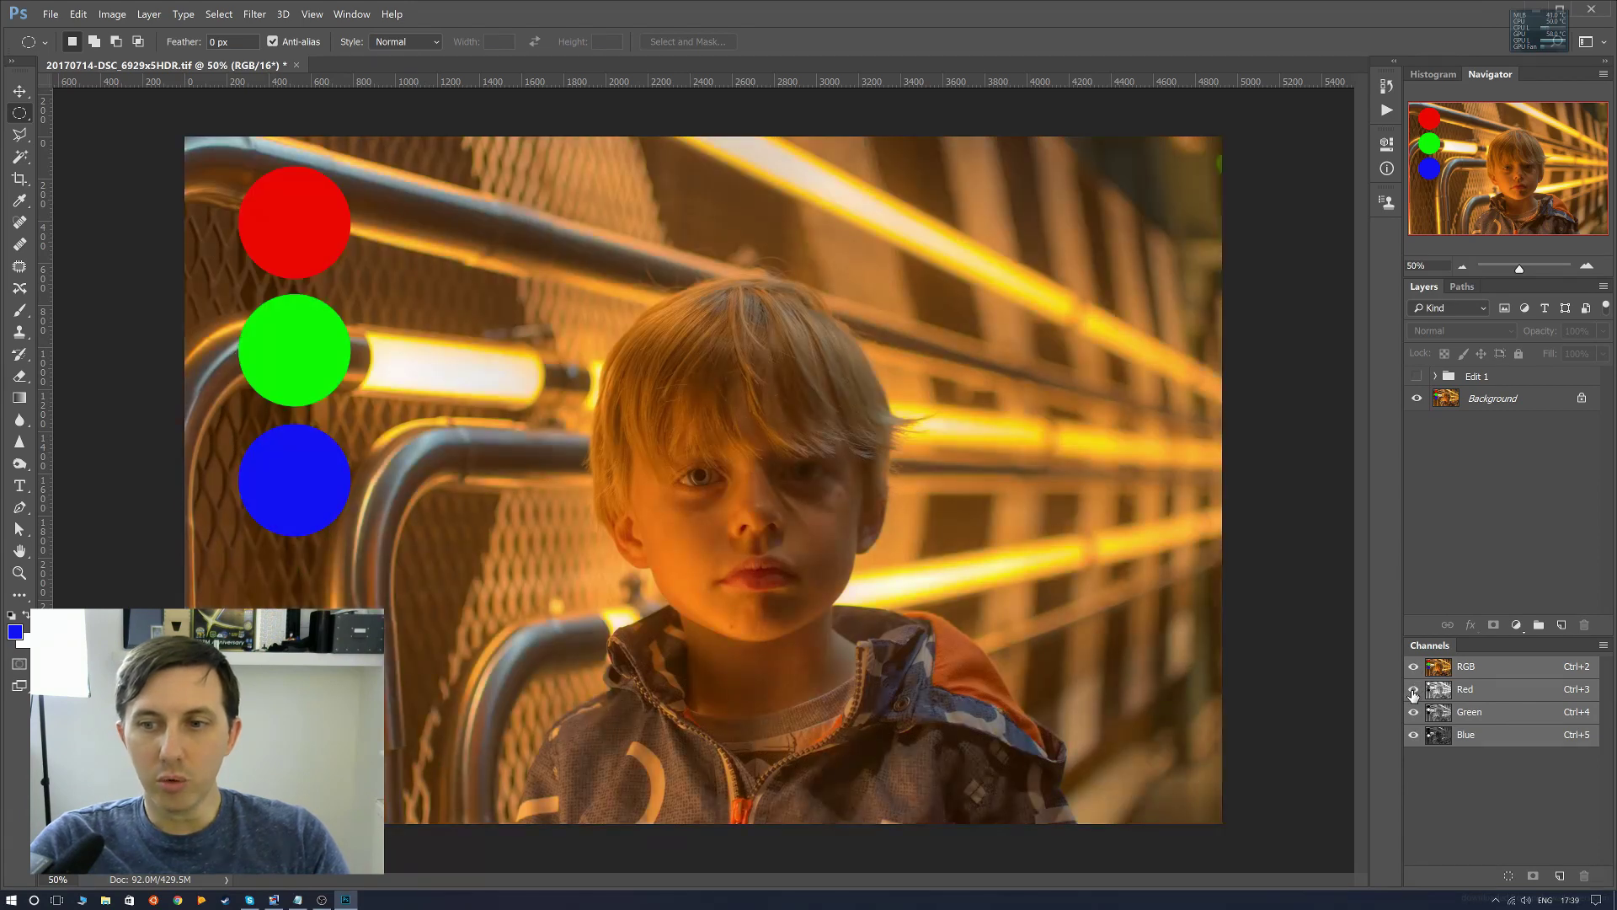
Isolate the Blue channel and compare it with the Red channel alone, restoring the full RGB composite.
{"action": "left_click", "coordinate": [1414, 690]}
{"action": "left_click", "coordinate": [1413, 712]}
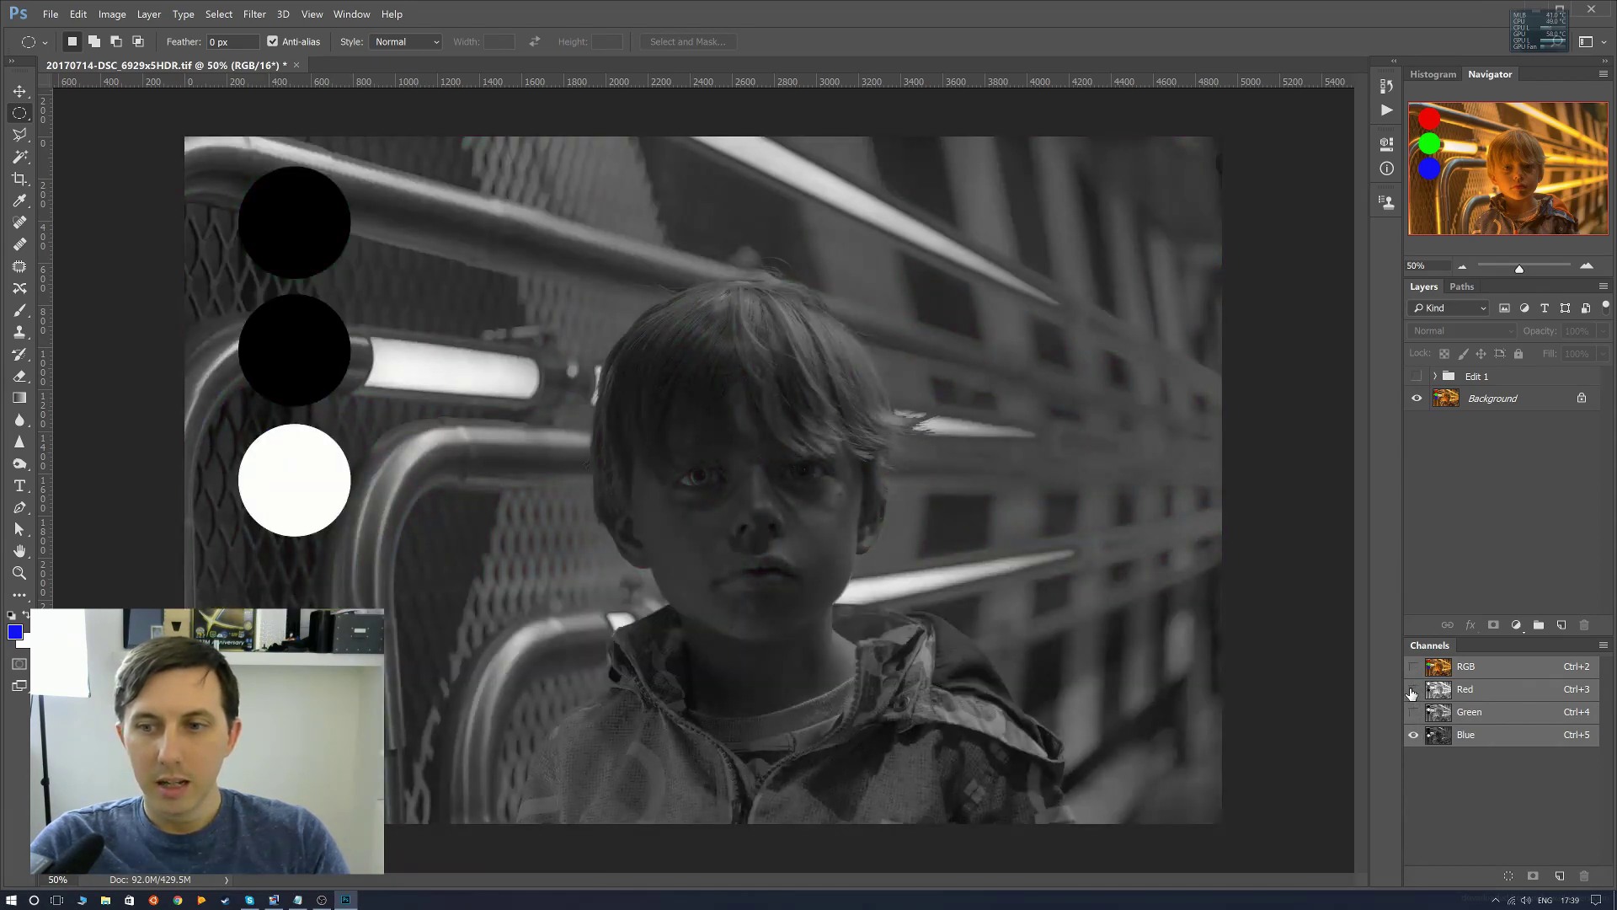
{"action": "left_click", "coordinate": [1413, 689]}
{"action": "left_click", "coordinate": [1413, 735]}
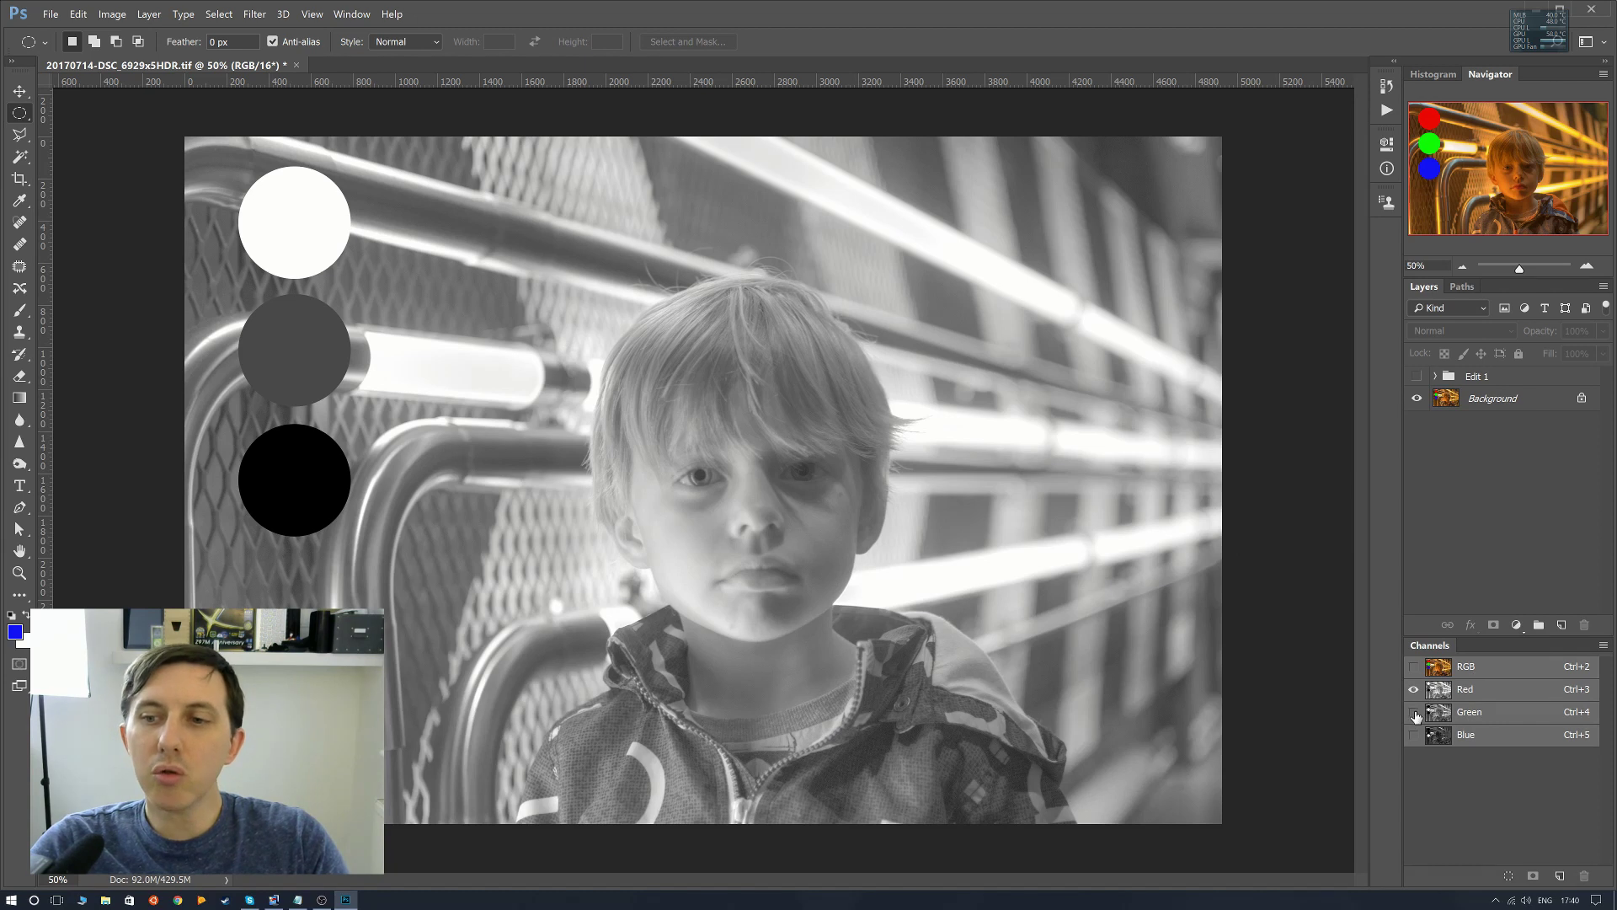
{"action": "left_click", "coordinate": [1413, 667]}
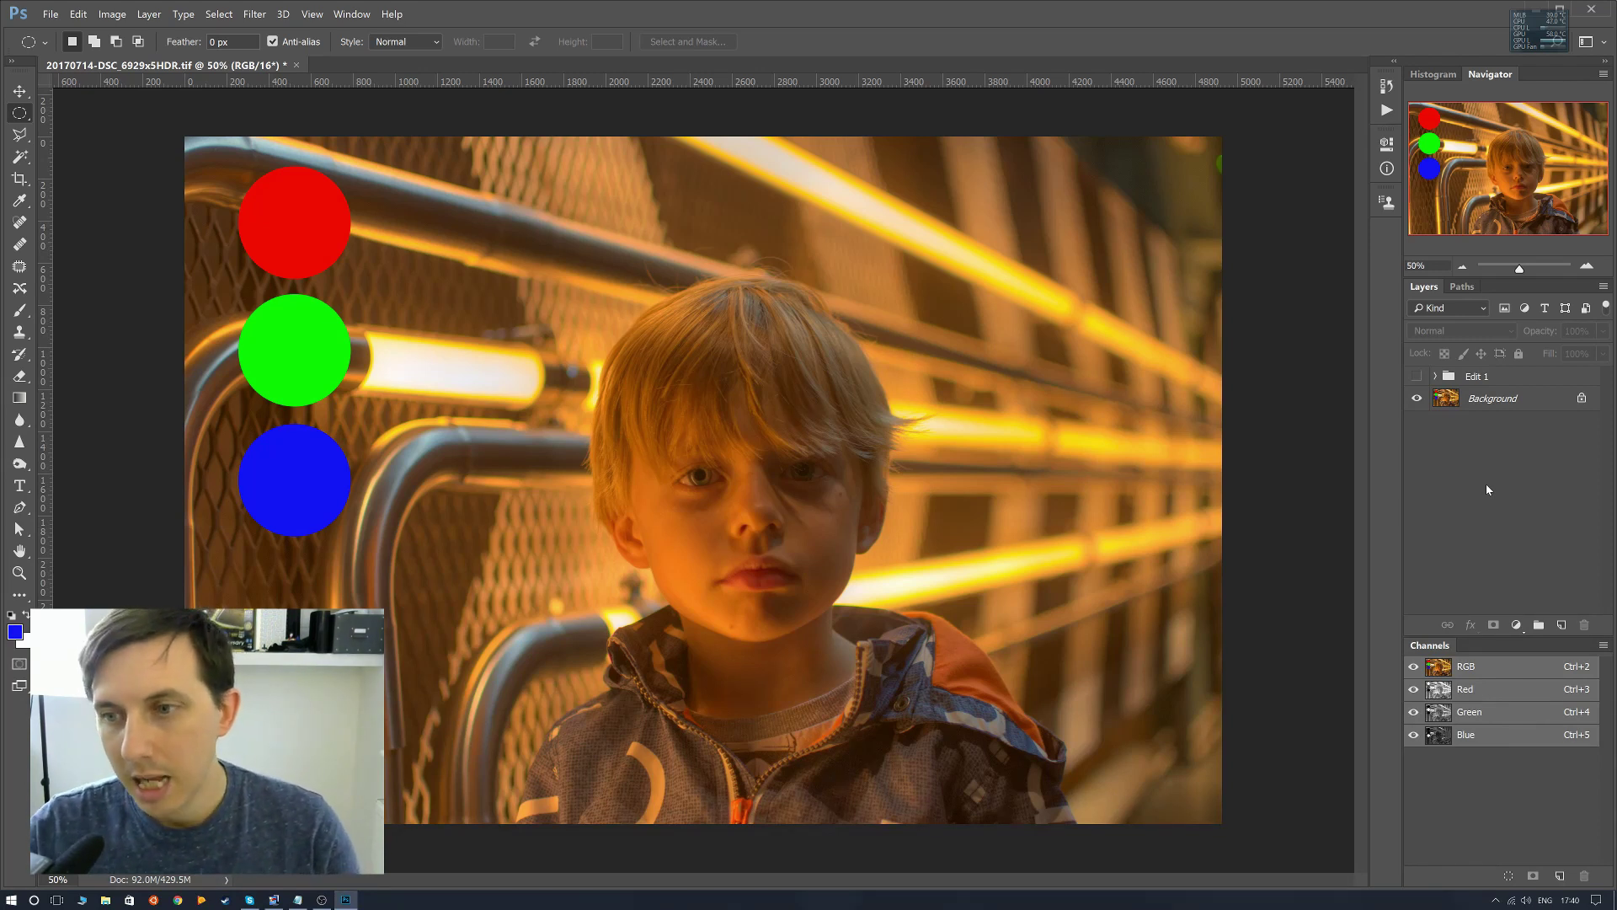
Add a Curves adjustment layer directly above the Background layer.
{"action": "left_click", "coordinate": [1517, 624]}
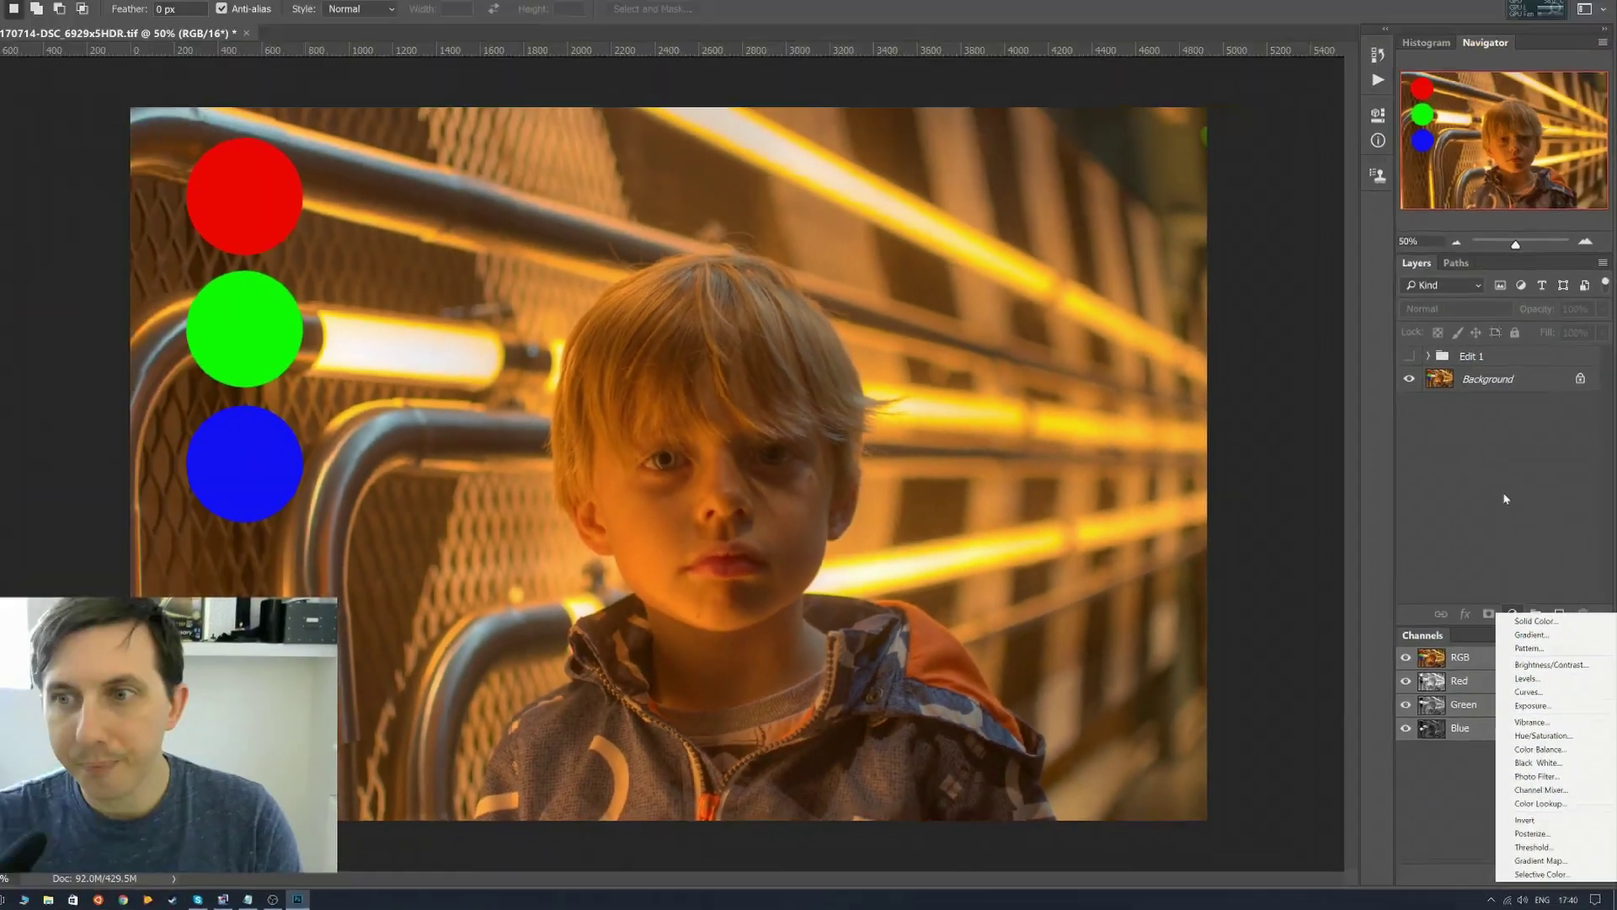
{"action": "left_click", "coordinate": [1416, 168]}
{"action": "left_click", "coordinate": [1497, 397]}
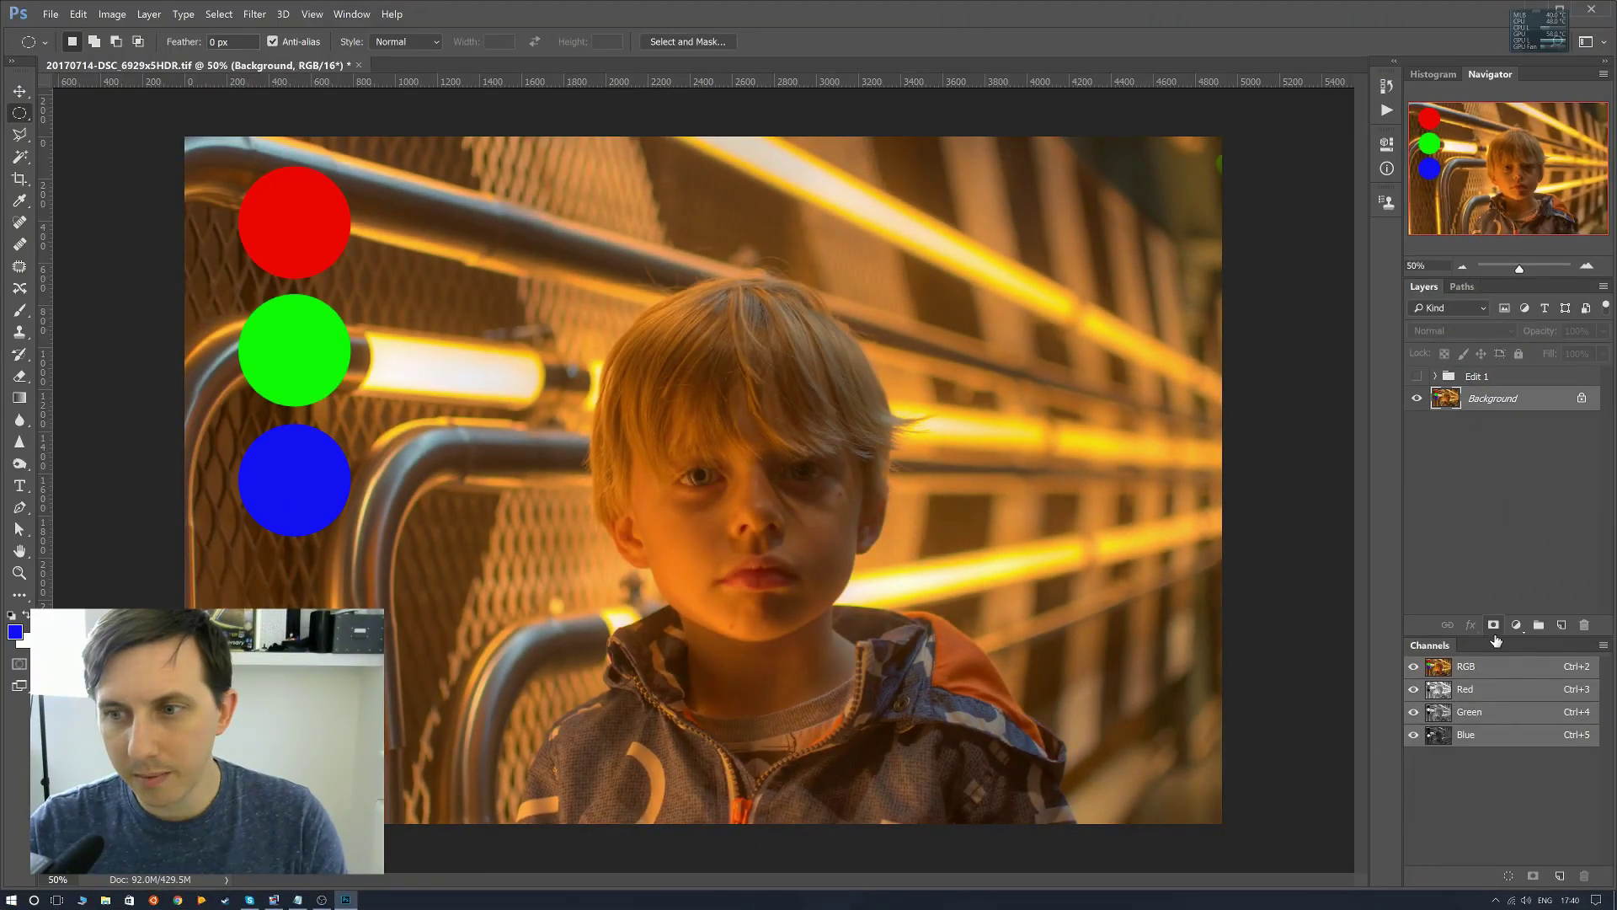
{"action": "left_click", "coordinate": [1516, 625]}
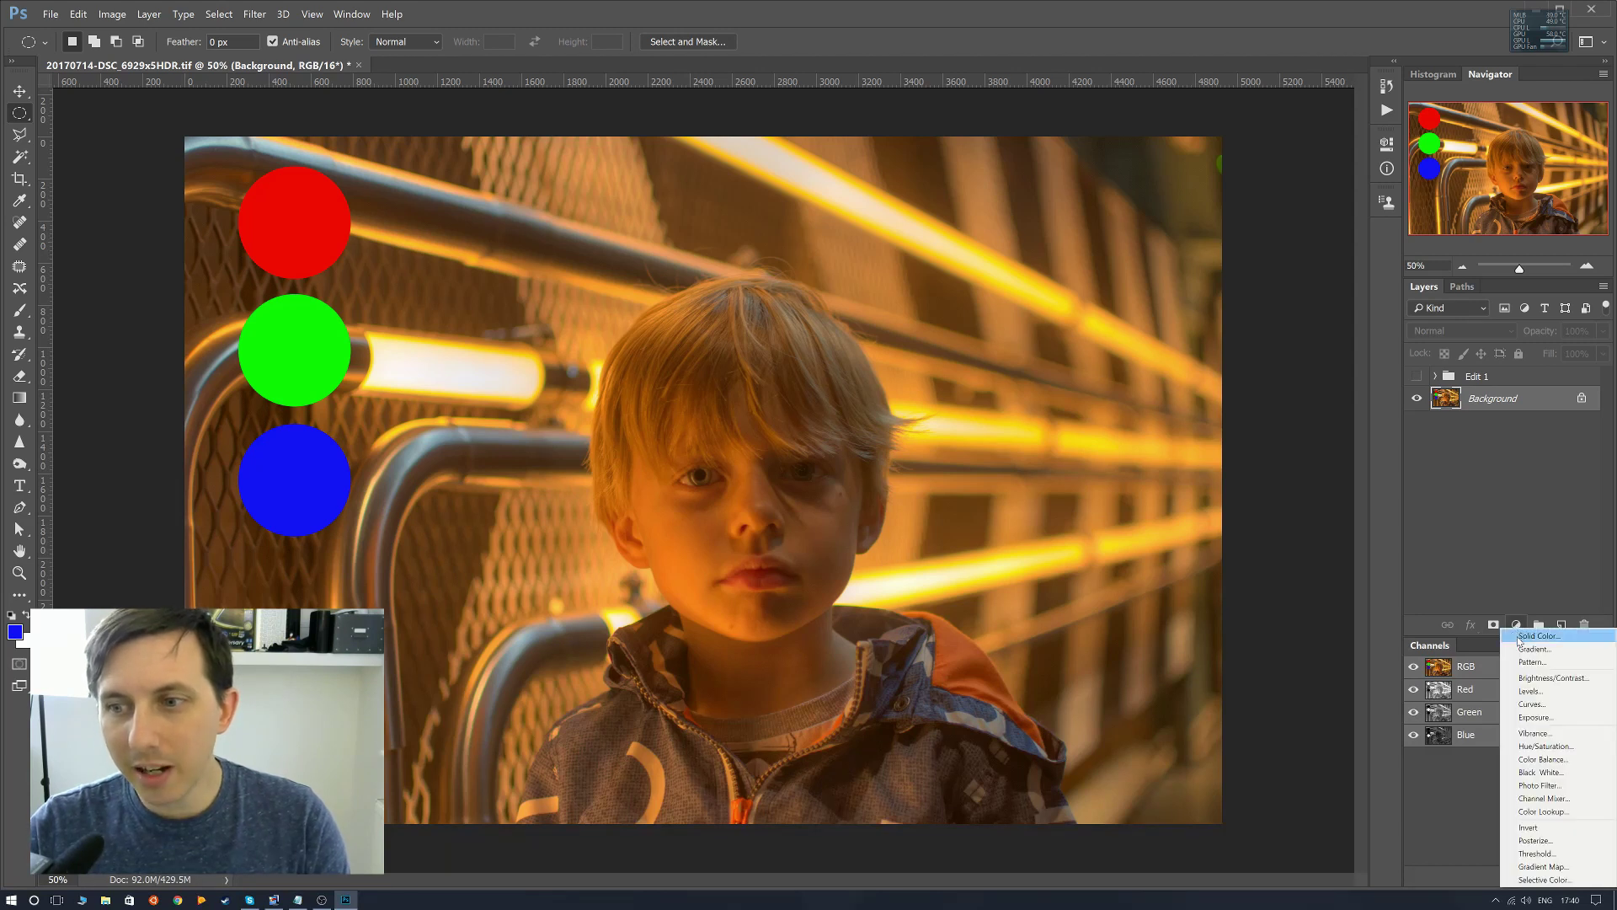
{"action": "left_click", "coordinate": [1537, 706]}
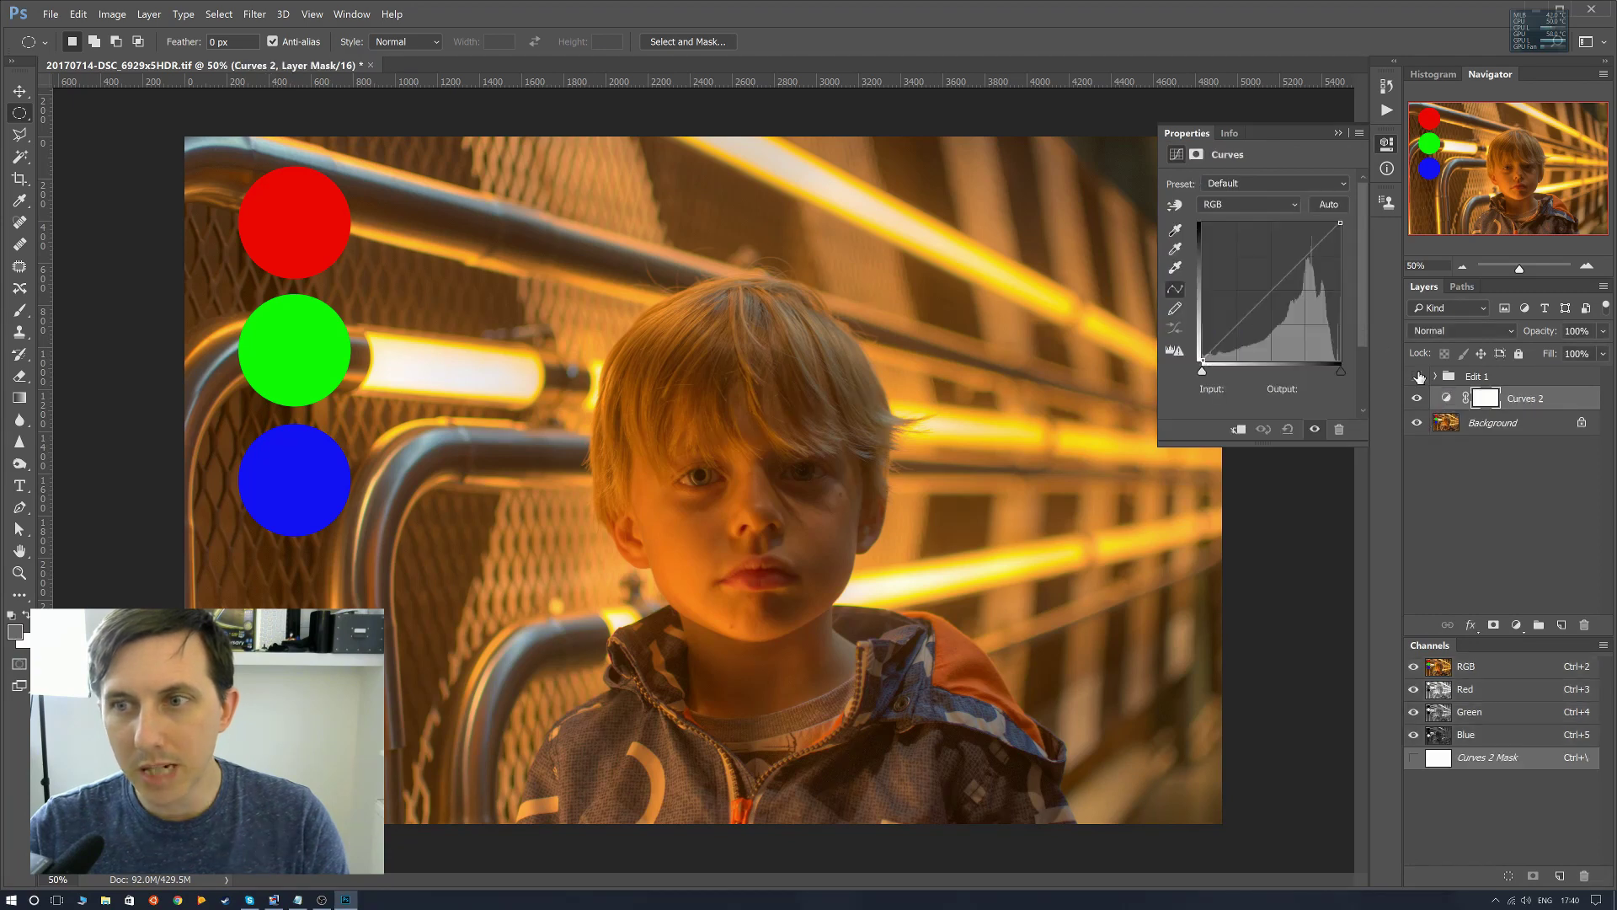
Add a midpoint to the RGB curve at input 49 and lower its output to 32.
{"action": "left_click", "coordinate": [1270, 290]}
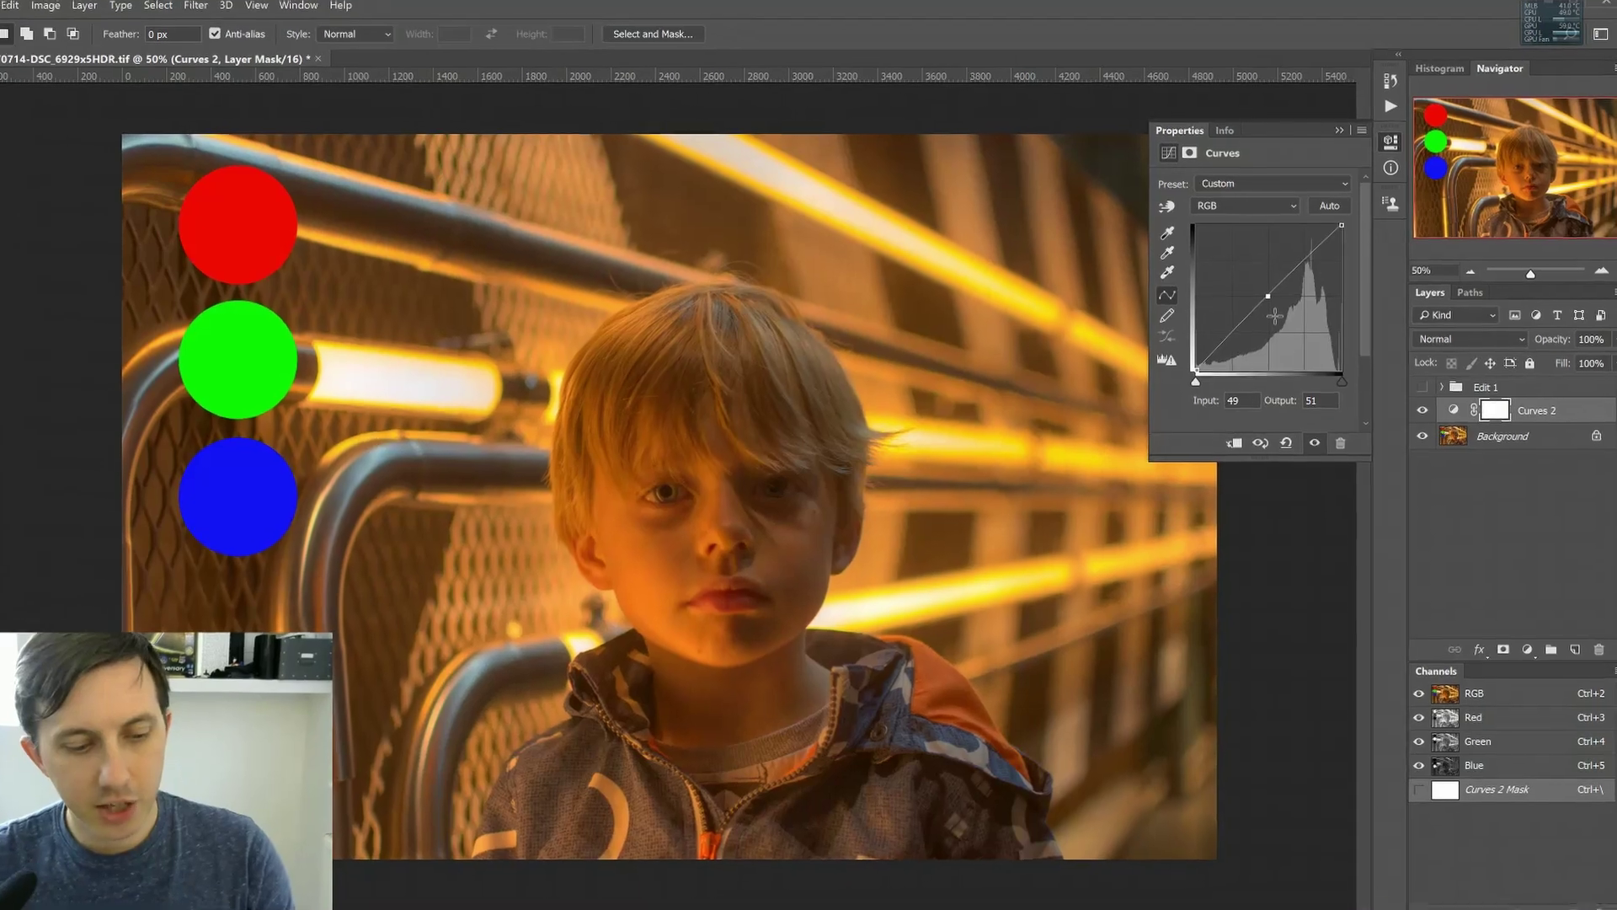
{"action": "key", "text": "Down"}
{"action": "key", "text": "Down"}
{"action": "key", "text": "Down"}
{"action": "key", "text": "Down"}
{"action": "key", "text": "Down"}
{"action": "key", "text": "Down"}
{"action": "key", "text": "Down"}
{"action": "key", "text": "Down"}
{"action": "key", "text": "Down"}
{"action": "key", "text": "Down"}
{"action": "key", "text": "Down"}
{"action": "key", "text": "Down"}
{"action": "key", "text": "Down"}
{"action": "key", "text": "Down"}
{"action": "key", "text": "Down"}
{"action": "key", "text": "Down"}
{"action": "key", "text": "Down"}
{"action": "key", "text": "Down"}
{"action": "key", "text": "Down"}
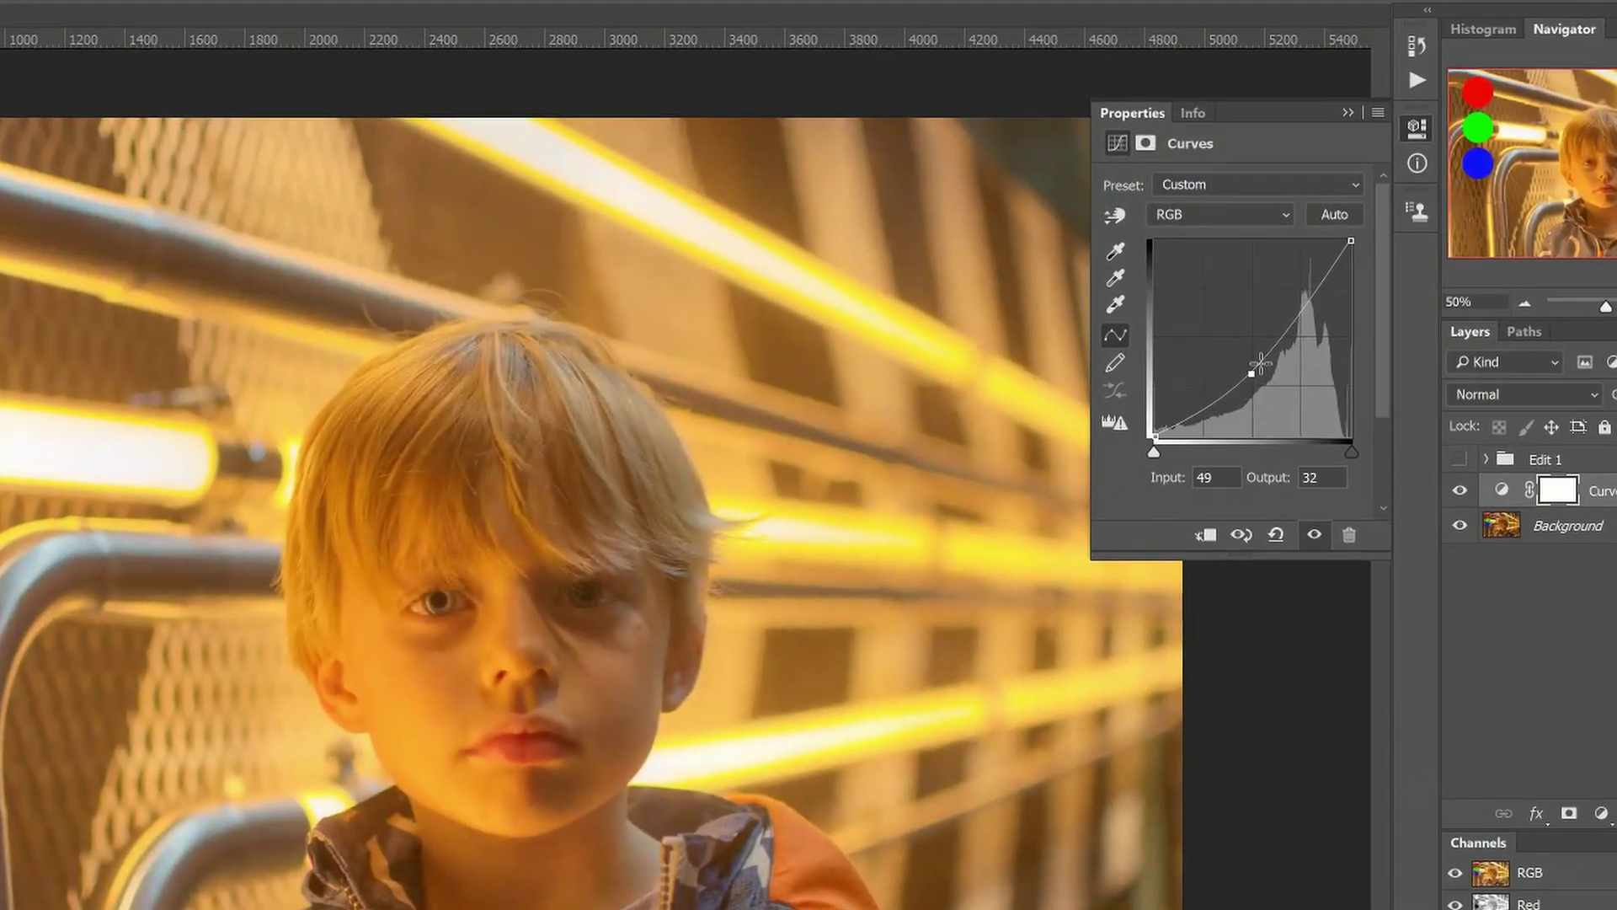
Raise the RGB curve's midpoint to an output of 76.
{"action": "key", "text": "Up"}
{"action": "key", "text": "Up"}
{"action": "key", "text": "Up"}
{"action": "key", "text": "Up"}
{"action": "key", "text": "Up"}
{"action": "key", "text": "Up"}
{"action": "key", "text": "Up"}
{"action": "key", "text": "Up"}
{"action": "key", "text": "Up"}
{"action": "key", "text": "Up"}
{"action": "key", "text": "Up"}
{"action": "key", "text": "Up"}
{"action": "key", "text": "Up"}
{"action": "key", "text": "Up"}
{"action": "key", "text": "Up"}
{"action": "key", "text": "Up"}
{"action": "key", "text": "Up"}
{"action": "key", "text": "Up"}
{"action": "key", "text": "Up"}
{"action": "key", "text": "Up"}
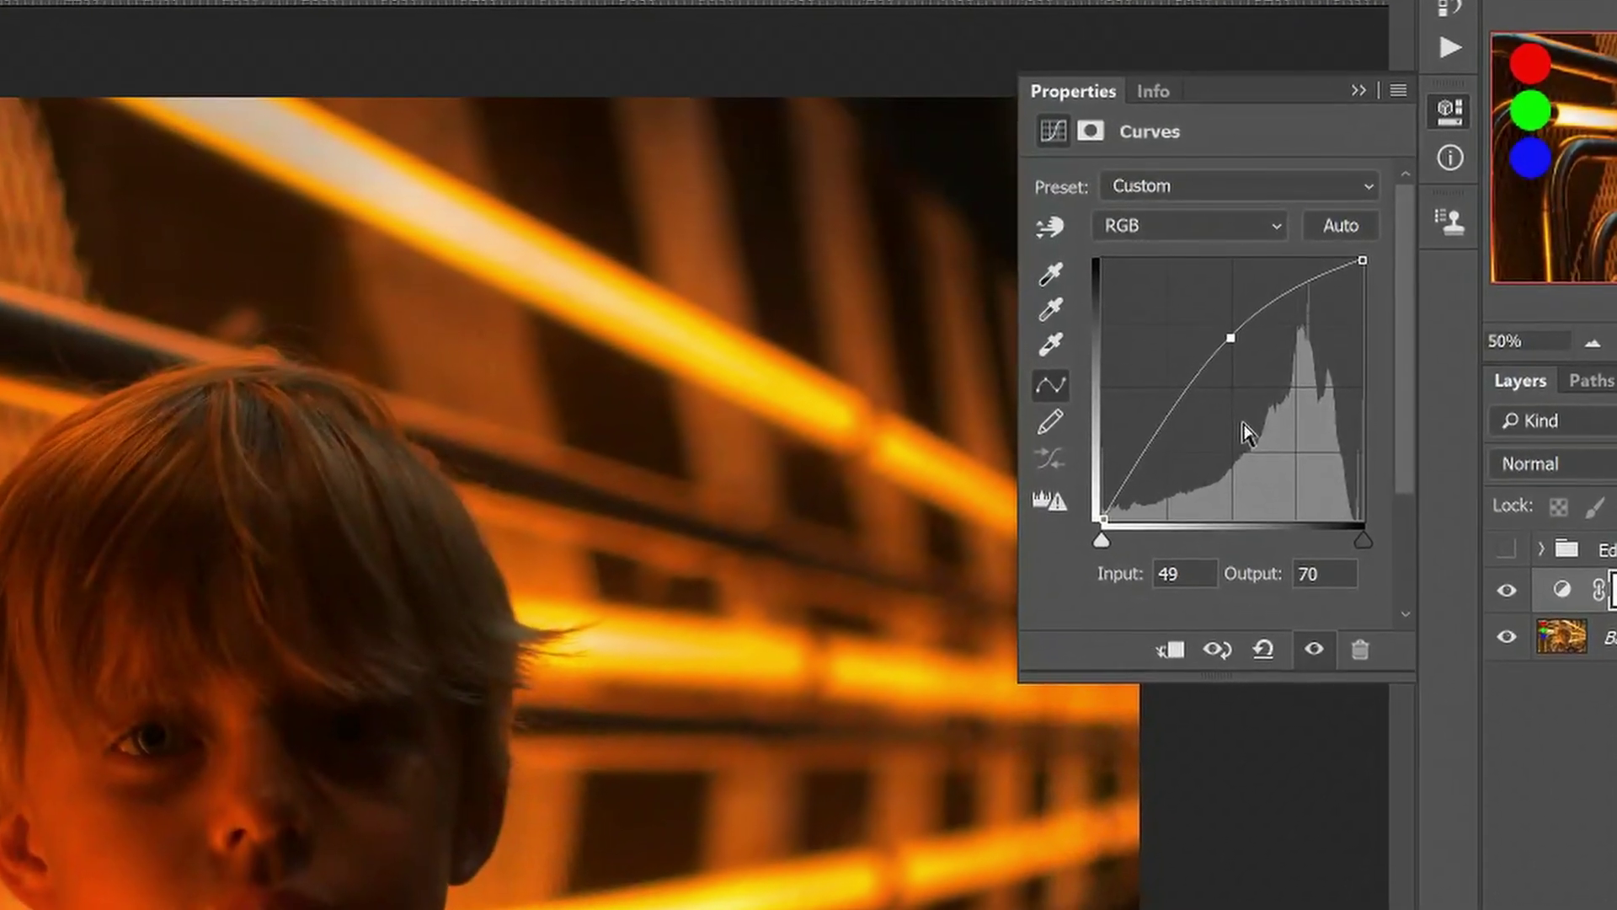
{"action": "key", "text": "Up"}
{"action": "key", "text": "Up"}
{"action": "key", "text": "Up"}
{"action": "key", "text": "Up"}
{"action": "key", "text": "Up"}
{"action": "key", "text": "Up"}
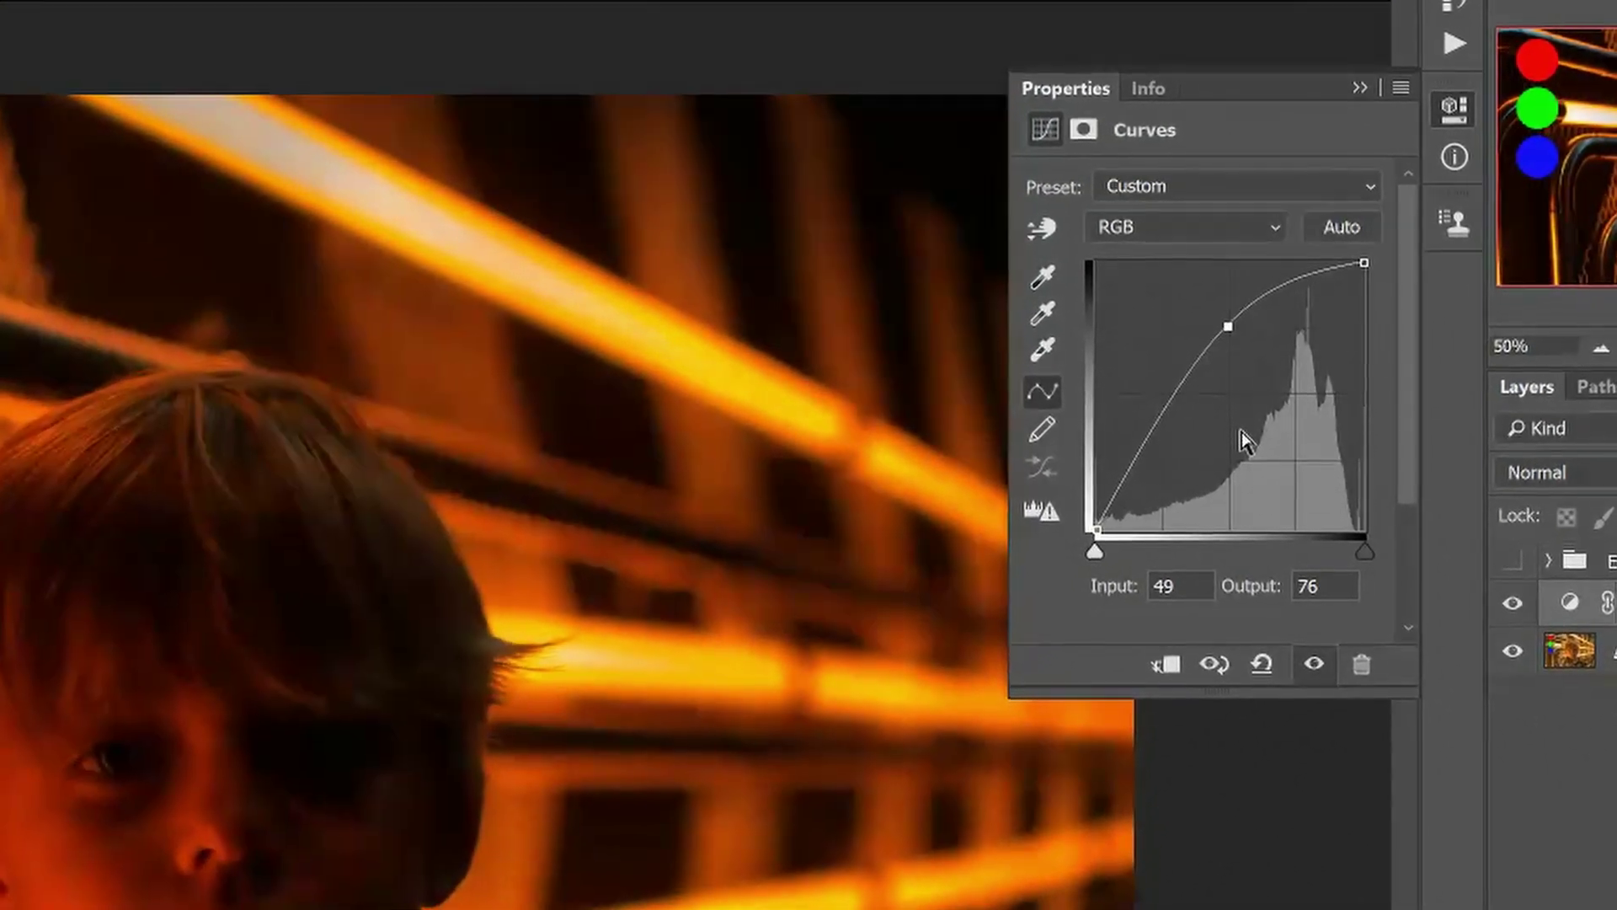
Return the RGB curve's midpoint to an output of 51.
{"action": "key", "text": "Down"}
{"action": "key", "text": "Down"}
{"action": "key", "text": "Down"}
{"action": "key", "text": "Down"}
{"action": "key", "text": "Down"}
{"action": "key", "text": "Down"}
{"action": "key", "text": "Down"}
{"action": "key", "text": "Down"}
{"action": "key", "text": "Down"}
{"action": "key", "text": "Down"}
{"action": "key", "text": "Down"}
{"action": "key", "text": "Down"}
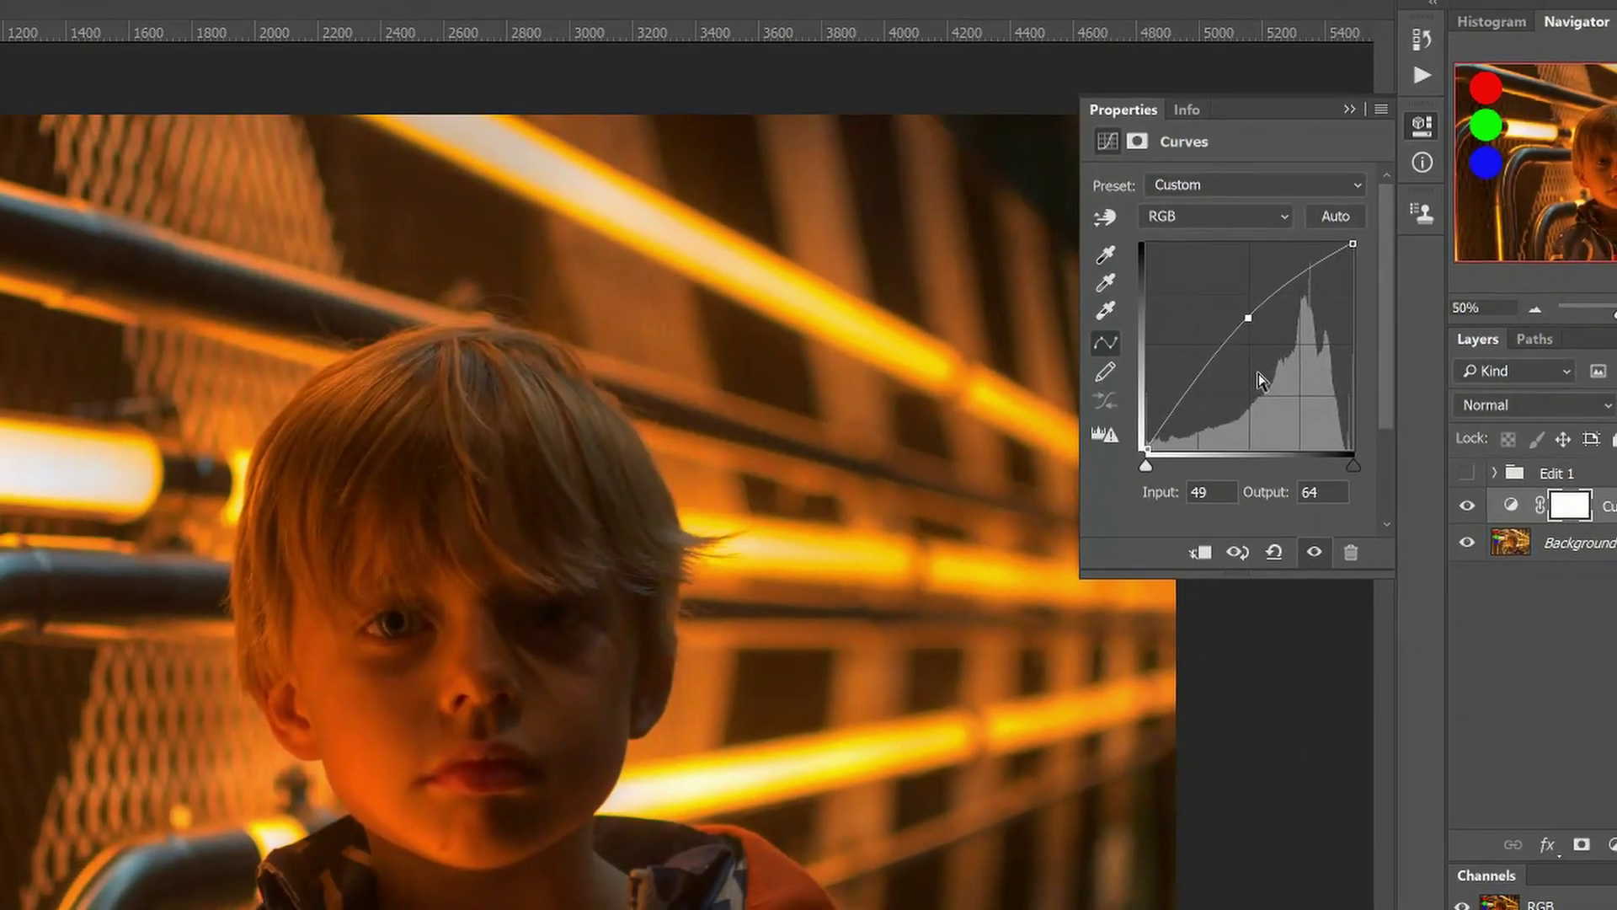
{"action": "key", "text": "Down"}
{"action": "key", "text": "Down"}
{"action": "key", "text": "Down"}
{"action": "key", "text": "Down"}
{"action": "key", "text": "Down"}
{"action": "key", "text": "Down"}
{"action": "key", "text": "Down"}
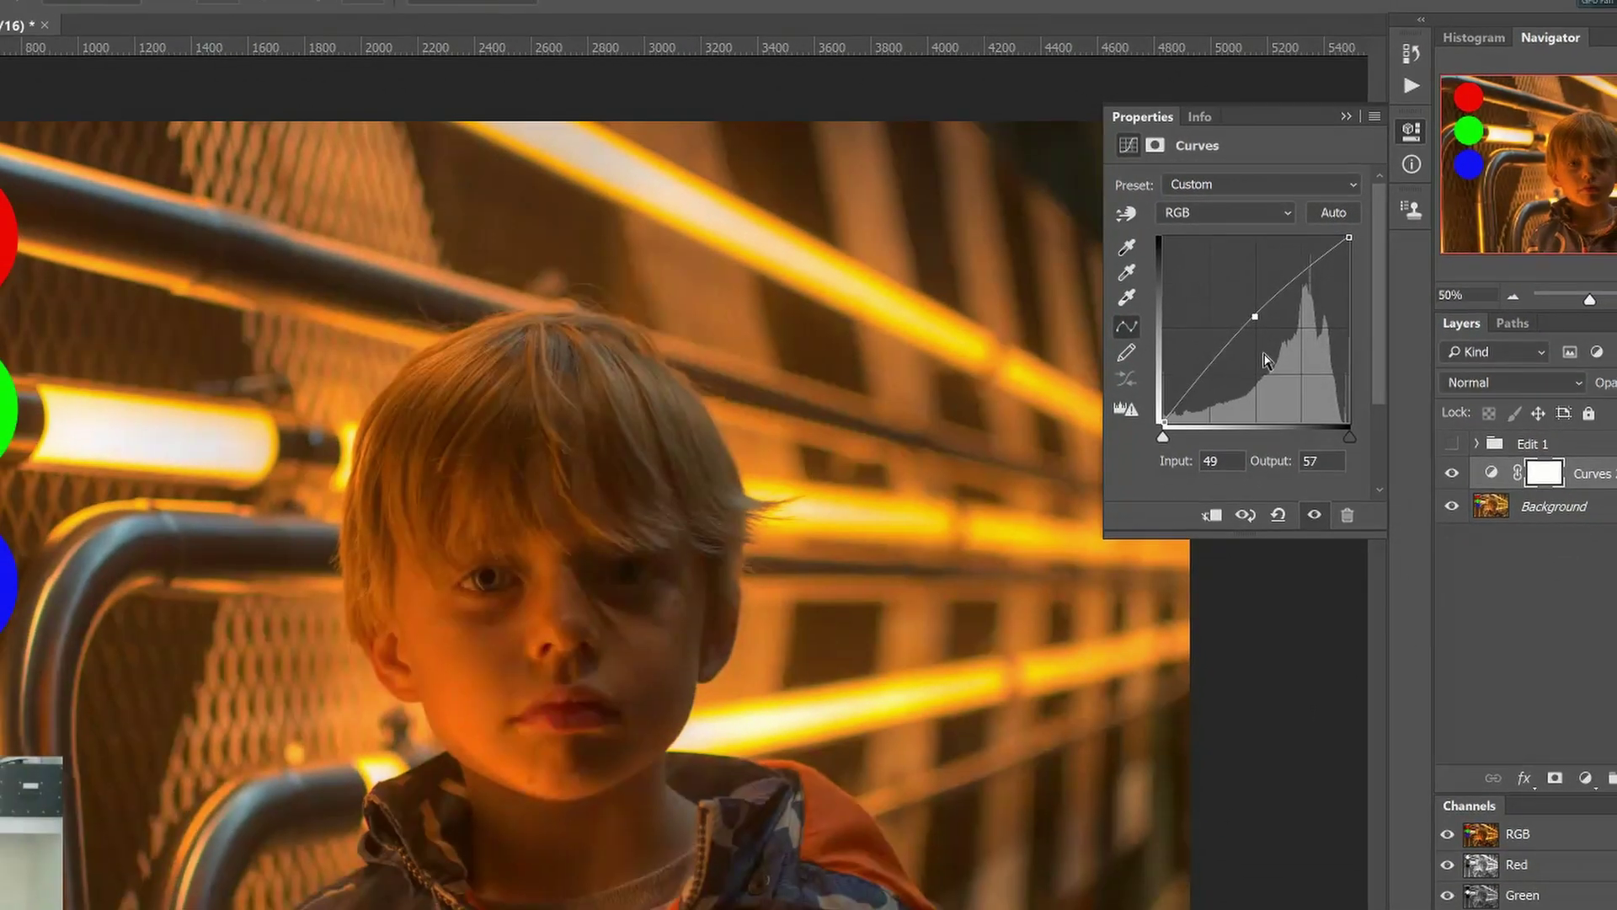
{"action": "key", "text": "Down"}
{"action": "key", "text": "Down"}
{"action": "key", "text": "Down"}
{"action": "key", "text": "Down"}
{"action": "key", "text": "Down"}
{"action": "key", "text": "Down"}
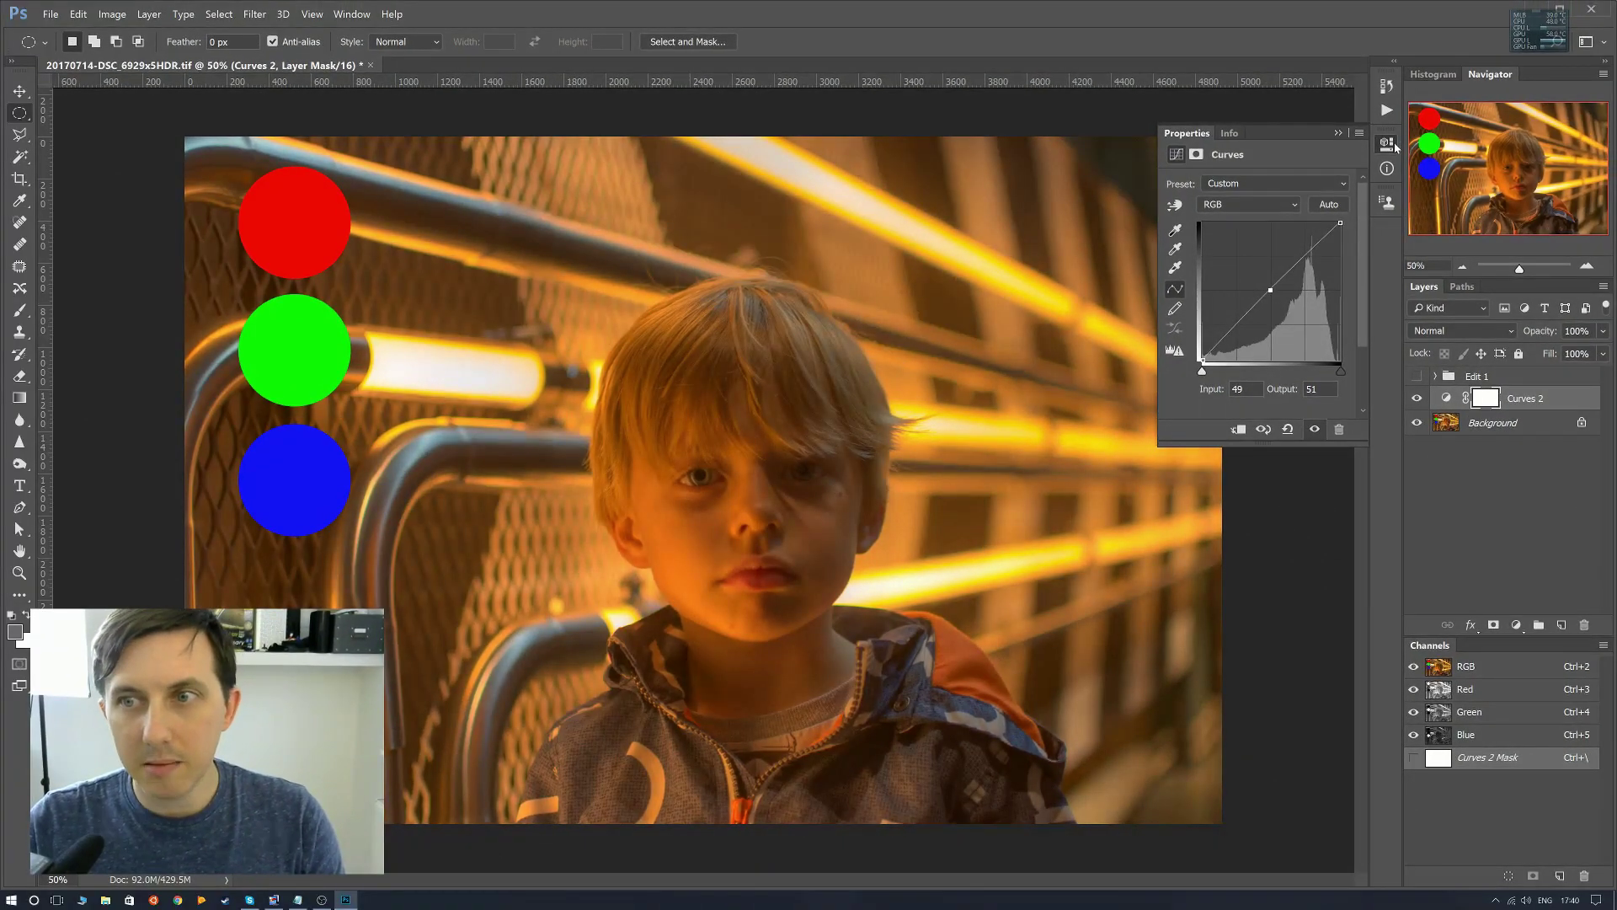
Collapse the curve properties and delete the Curves 2 layer together with its mask.
{"action": "left_click", "coordinate": [1388, 144]}
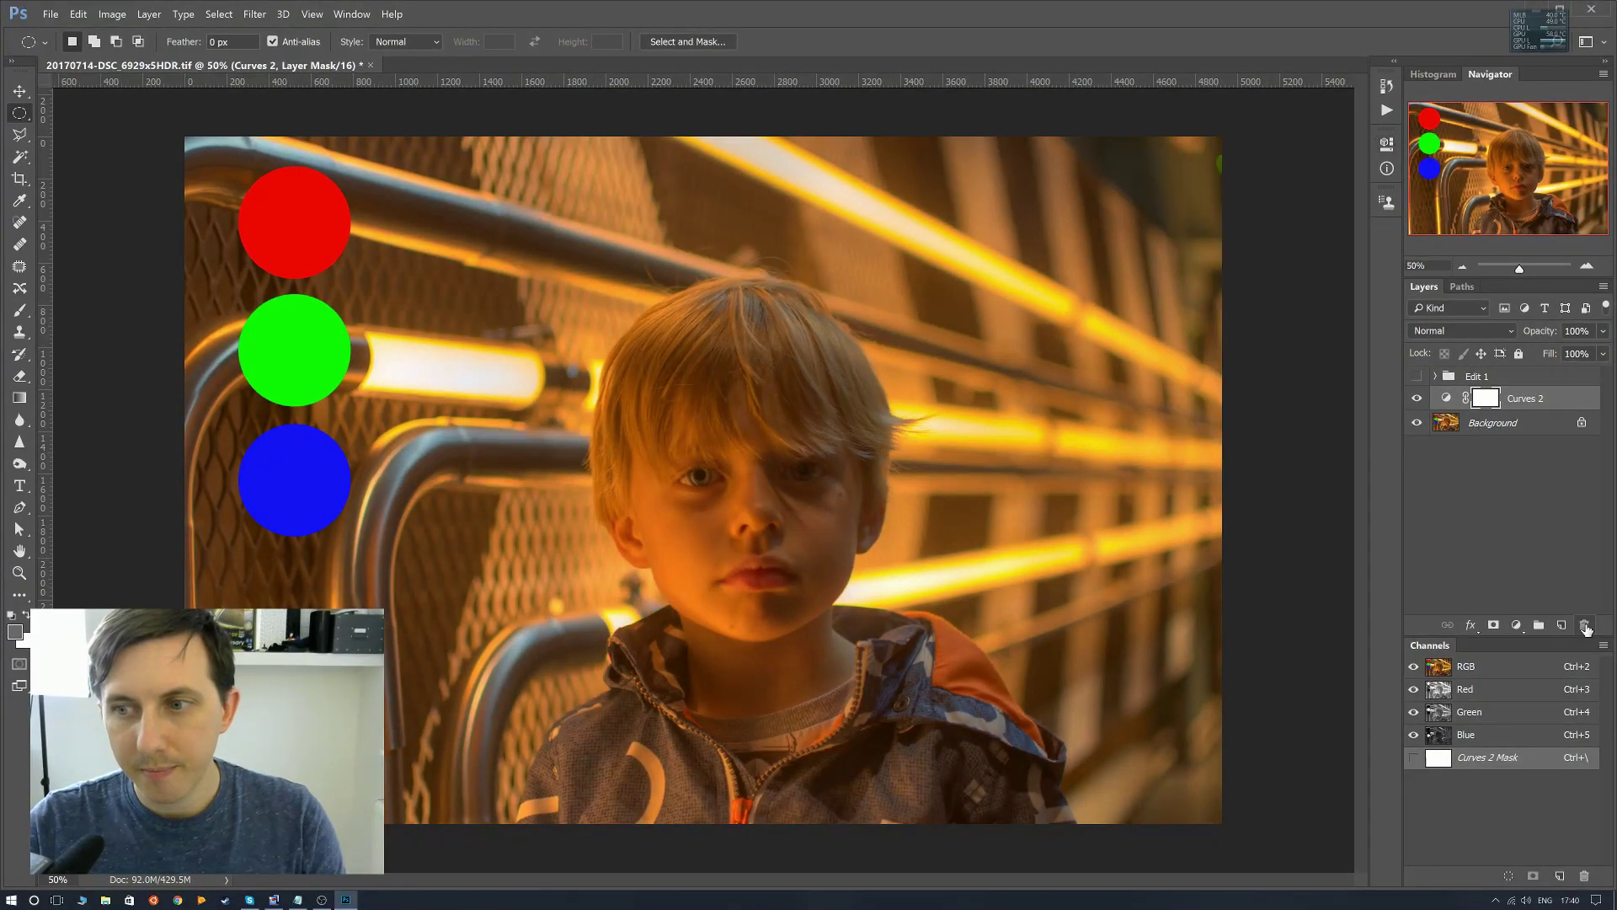
{"action": "left_click", "coordinate": [775, 333]}
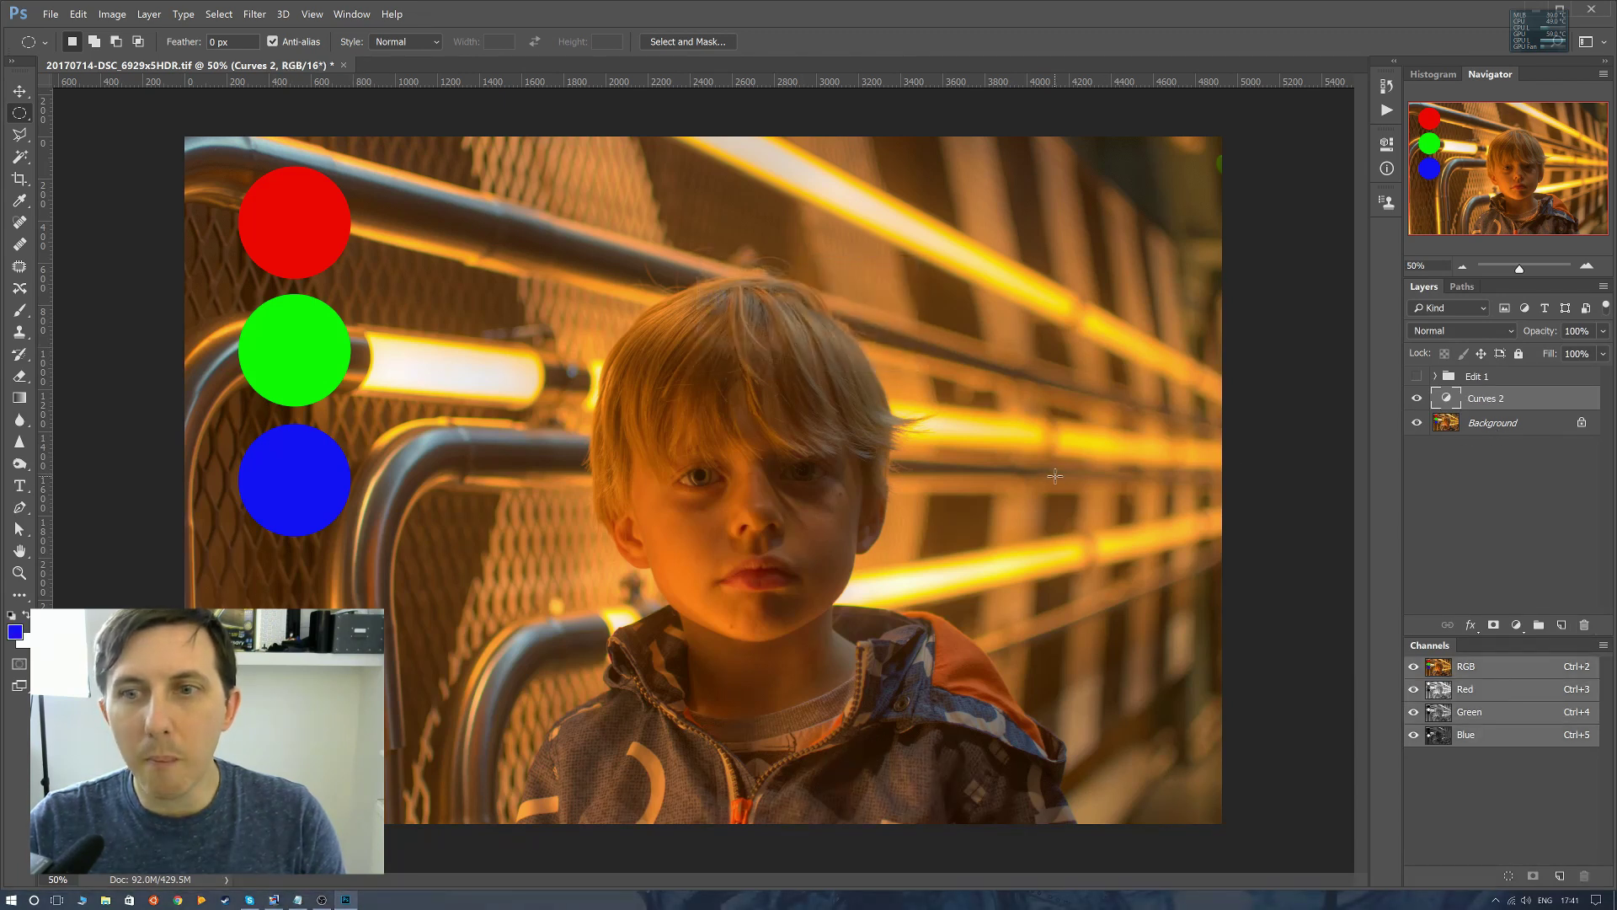
{"action": "left_click", "coordinate": [1584, 624]}
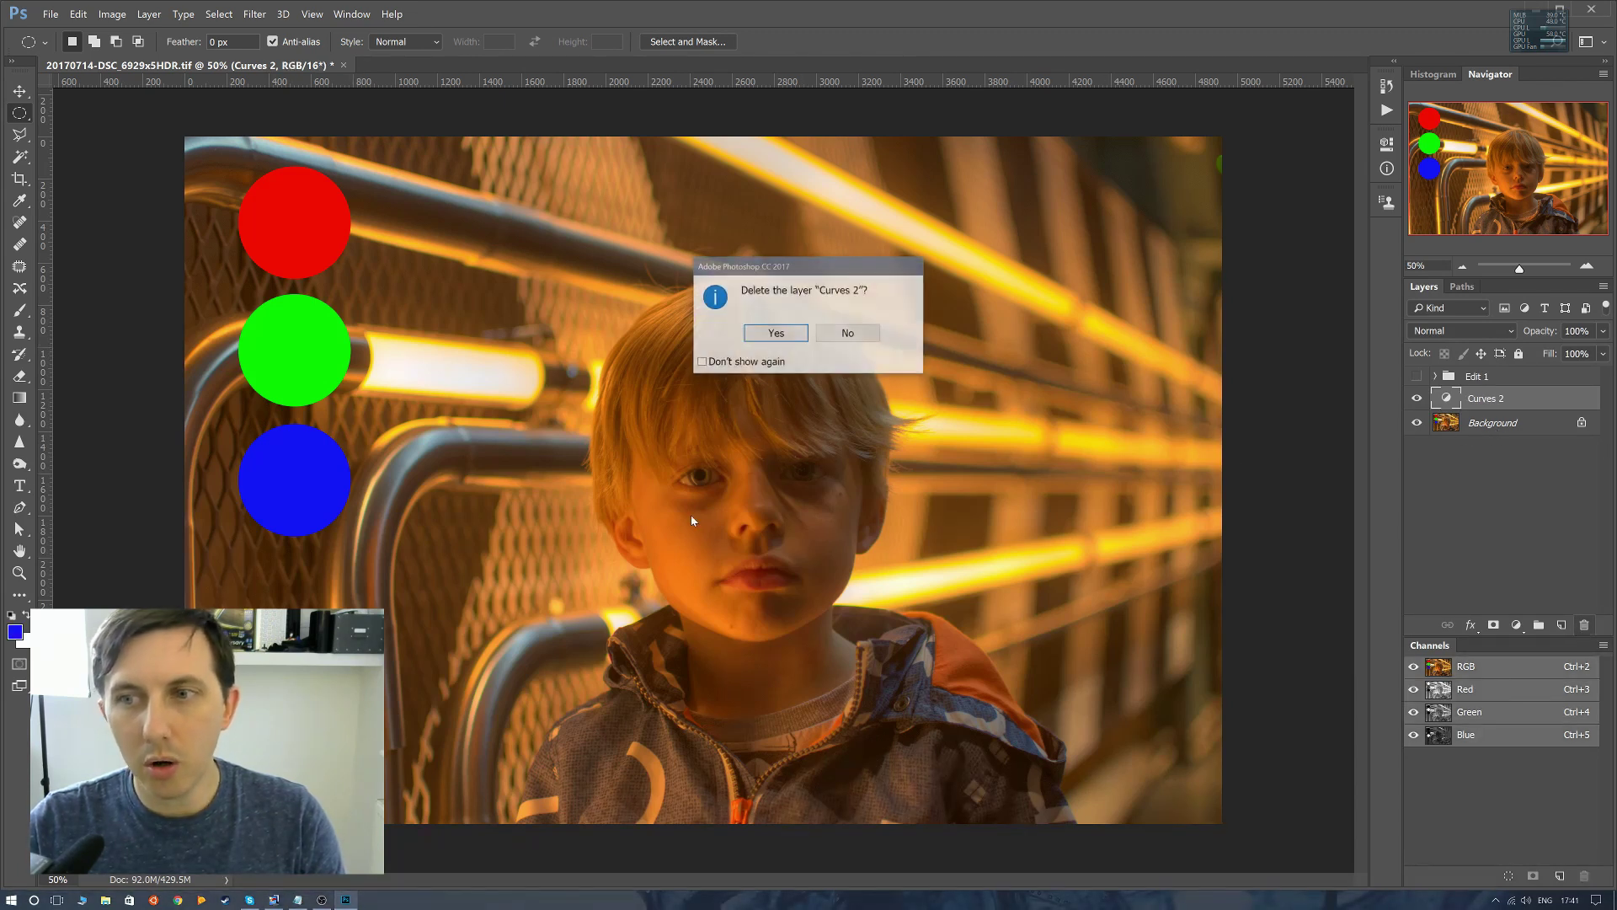
{"action": "left_click", "coordinate": [776, 333]}
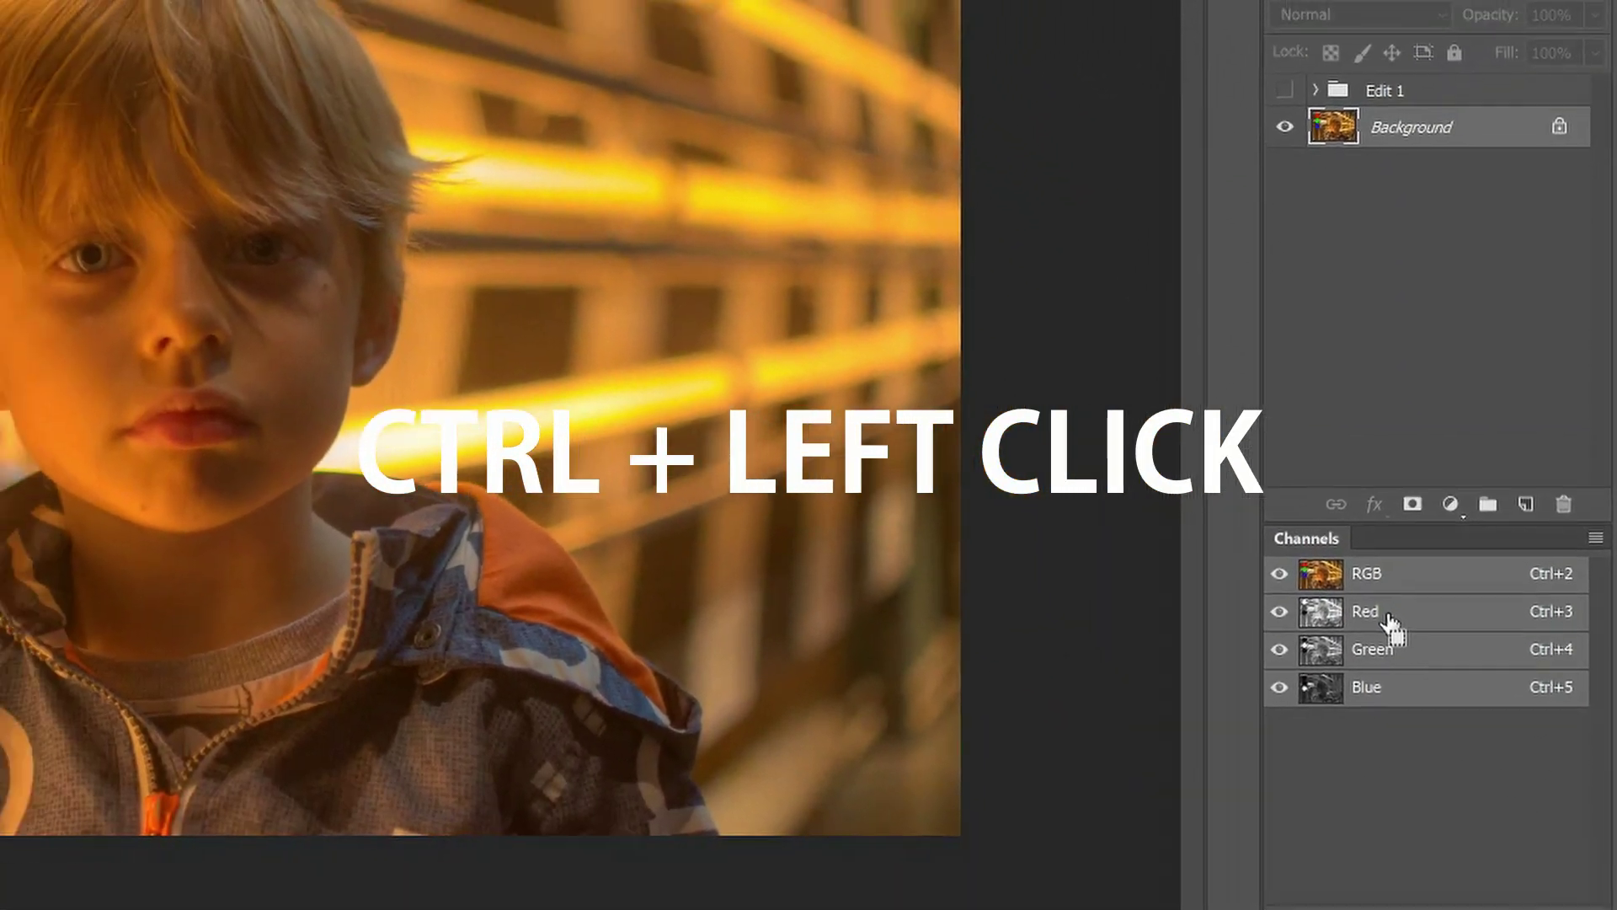
Load the Red channel as a selection, add a Curves layer masked by it, and place a curve point at input 50, output 51.
{"action": "left_click", "coordinate": [1390, 623], "text": "ctrl"}
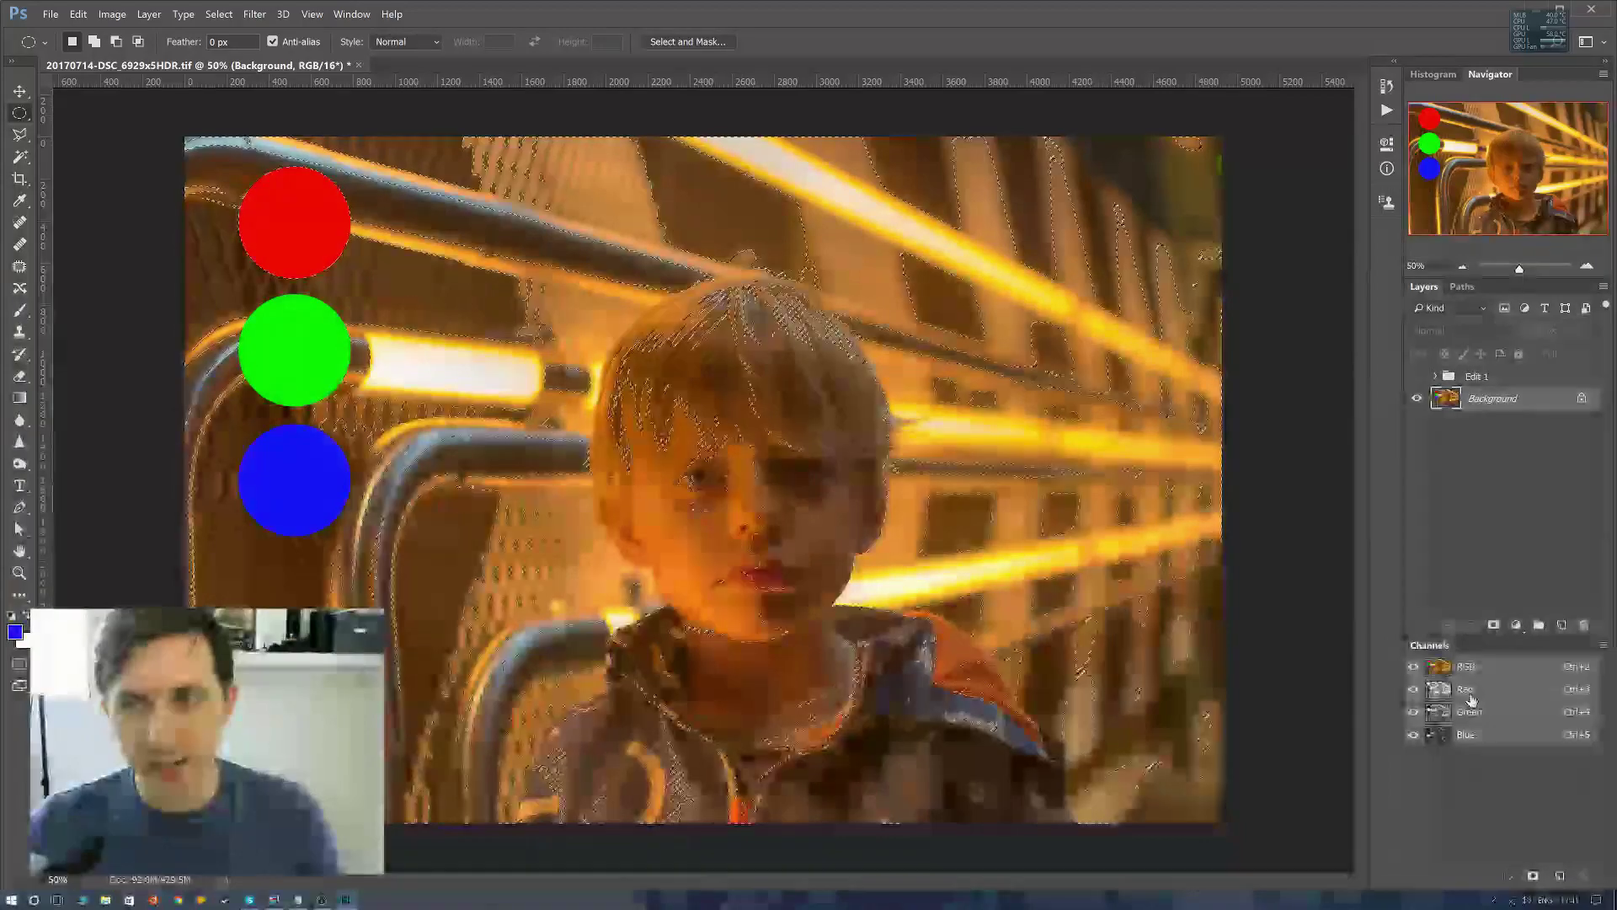
{"action": "left_click", "coordinate": [1516, 625]}
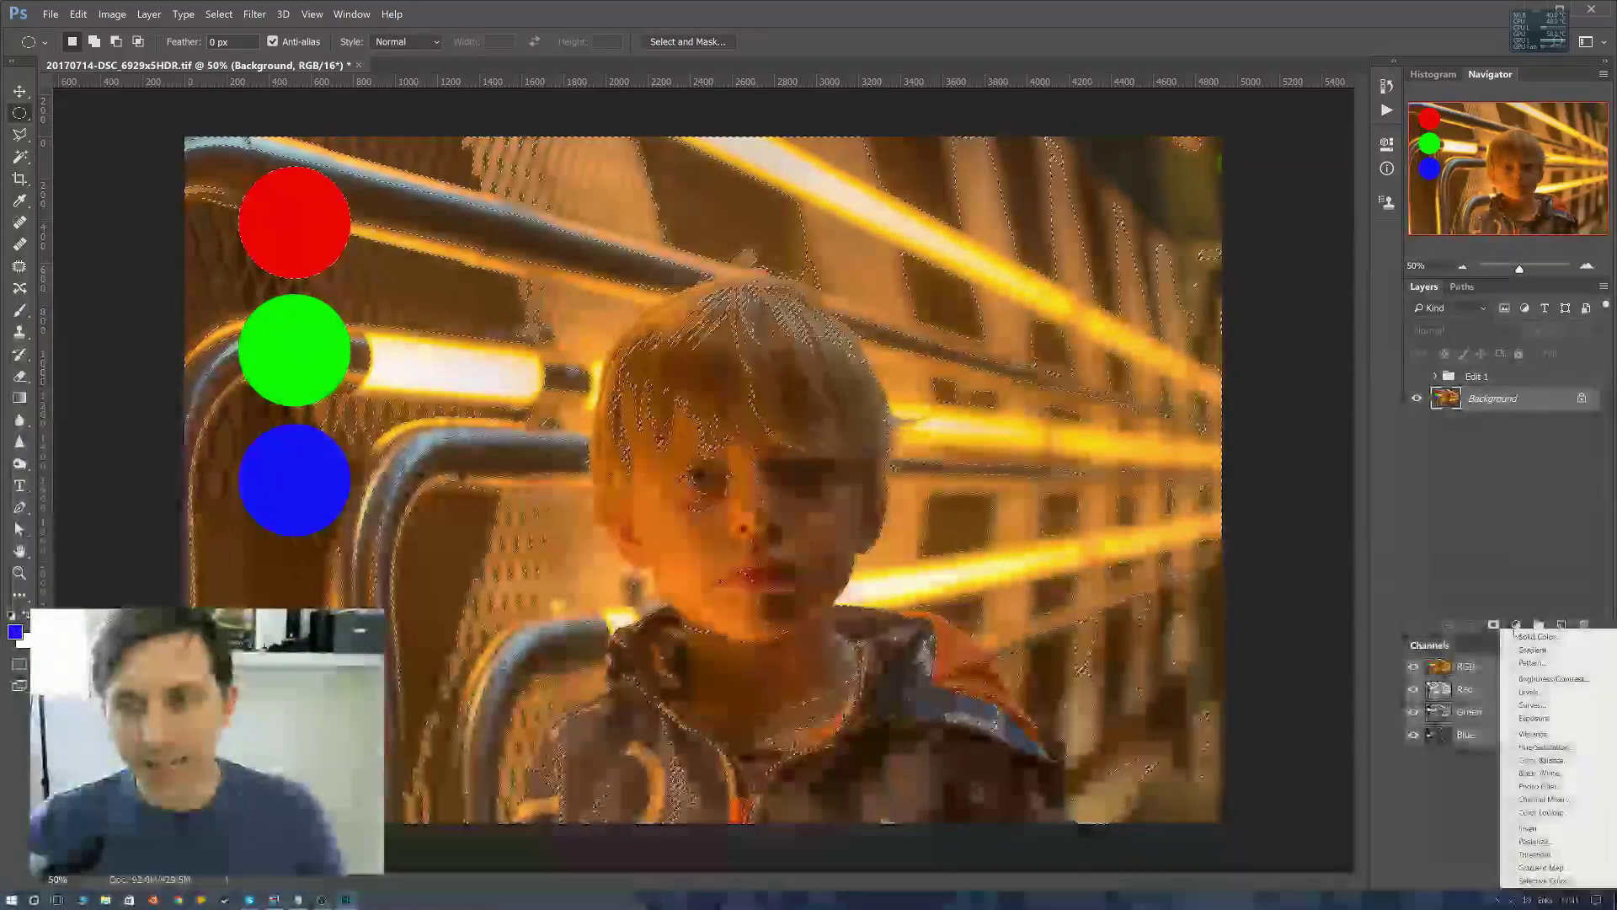
{"action": "key", "text": "Escape"}
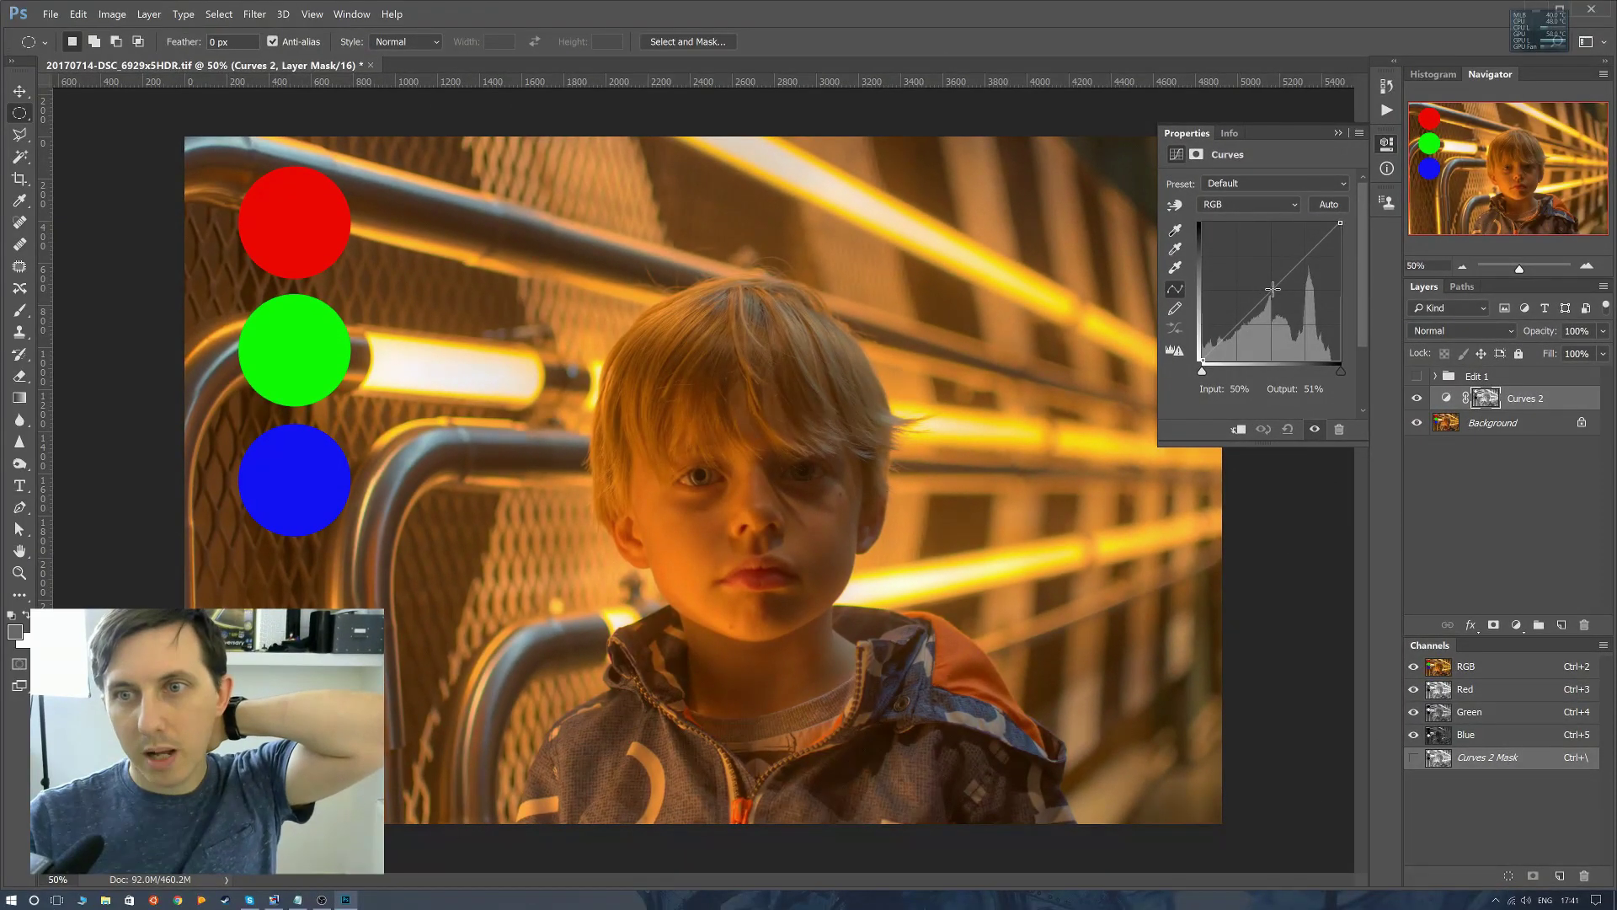
{"action": "left_click", "coordinate": [1271, 289]}
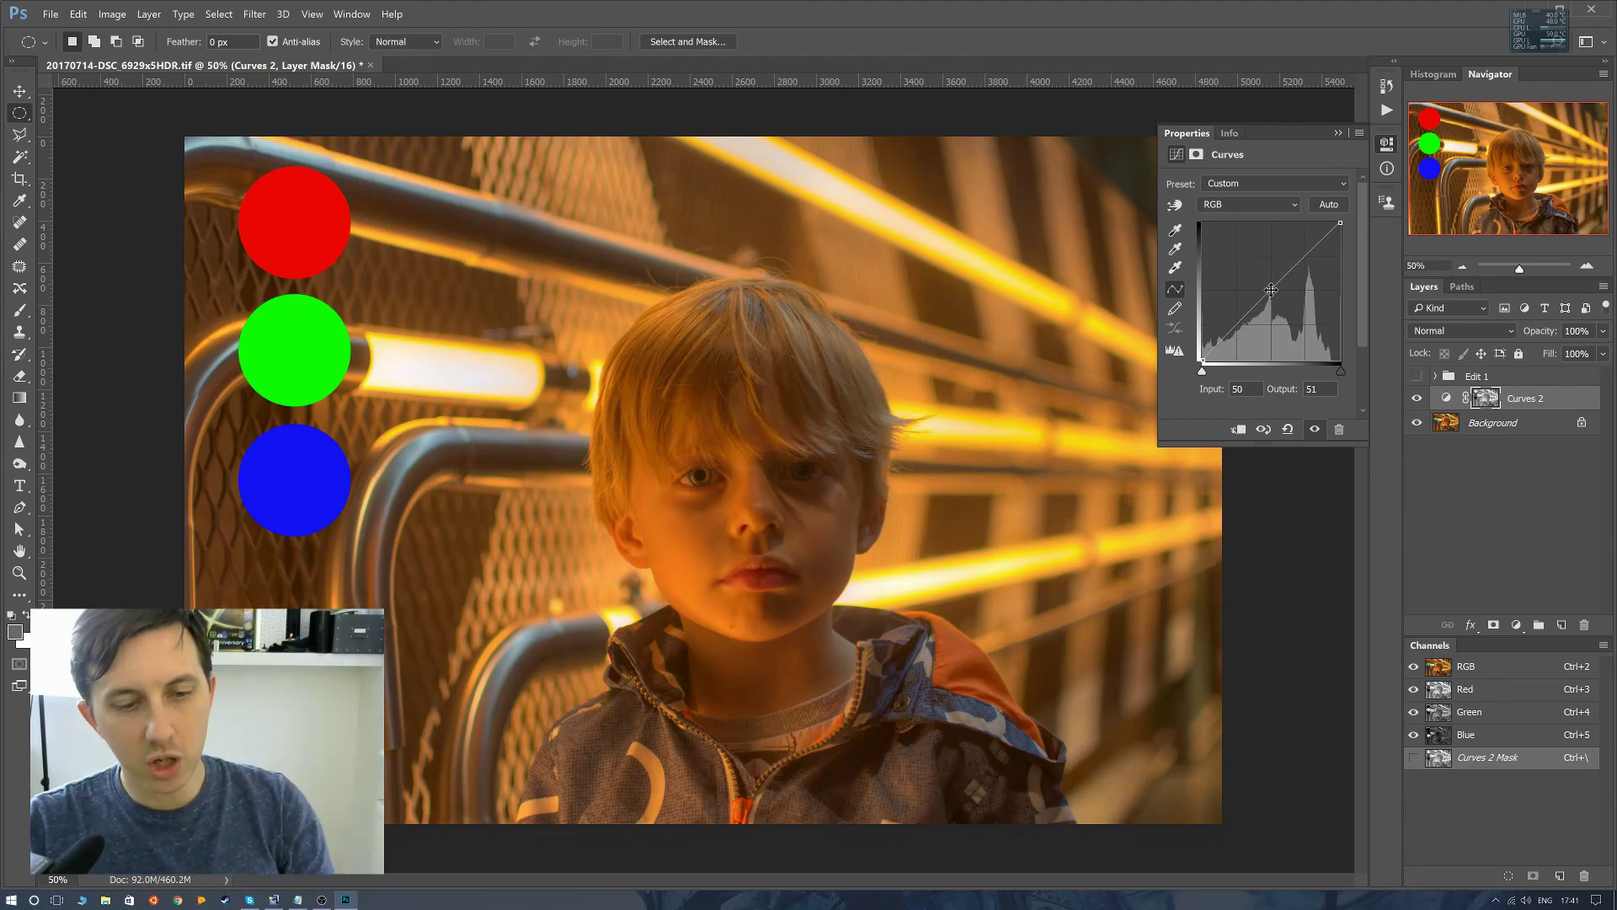
Lower the RGB curve's midpoint, then raise it back to an output of 51.
{"action": "key", "text": "Down"}
{"action": "key", "text": "Down"}
{"action": "key", "text": "Down"}
{"action": "key", "text": "Down"}
{"action": "key", "text": "Down"}
{"action": "key", "text": "Down"}
{"action": "key", "text": "Down"}
{"action": "key", "text": "Down"}
{"action": "key", "text": "Down"}
{"action": "key", "text": "Down"}
{"action": "key", "text": "Down"}
{"action": "key", "text": "Down"}
{"action": "key", "text": "Down"}
{"action": "key", "text": "Up"}
{"action": "key", "text": "Up"}
{"action": "key", "text": "Up"}
{"action": "key", "text": "Up"}
{"action": "key", "text": "Up"}
{"action": "key", "text": "Up"}
{"action": "key", "text": "Up"}
{"action": "key", "text": "Up"}
{"action": "key", "text": "Up"}
{"action": "key", "text": "Up"}
{"action": "key", "text": "Up"}
{"action": "key", "text": "Up"}
{"action": "key", "text": "Up"}
{"action": "key", "text": "Up"}
{"action": "key", "text": "Up"}
{"action": "key", "text": "Up"}
{"action": "key", "text": "Up"}
{"action": "key", "text": "Up"}
{"action": "key", "text": "Up"}
{"action": "key", "text": "Up"}
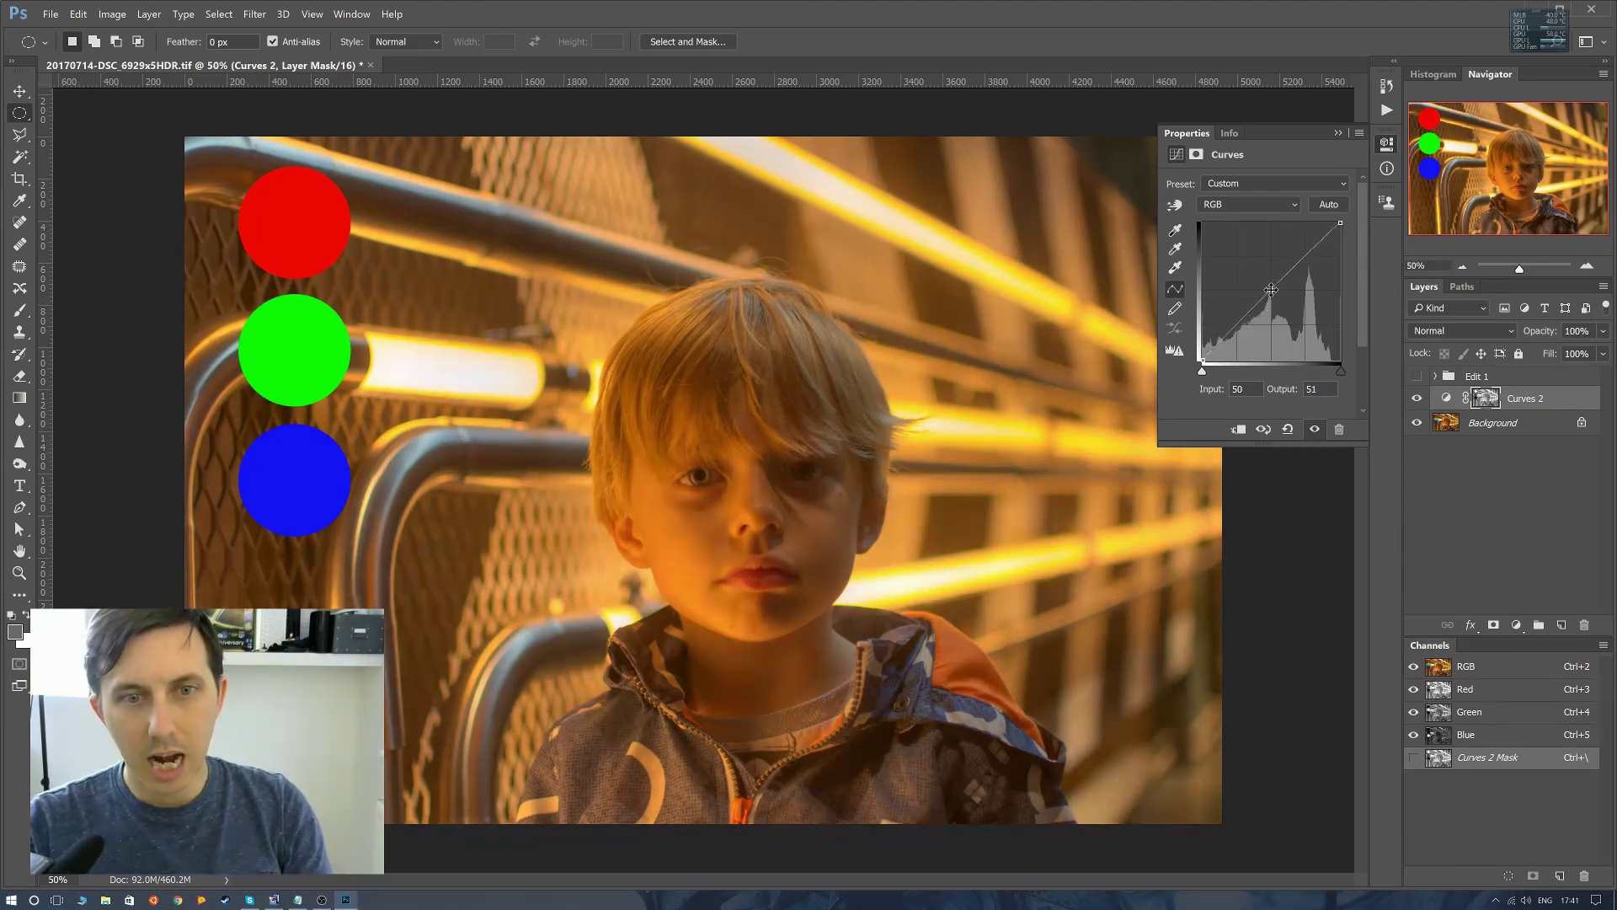
Lower the RGB curve's midpoint to an output of 38.
{"action": "key", "text": "Down"}
{"action": "key", "text": "Down"}
{"action": "key", "text": "Down"}
{"action": "key", "text": "Down"}
{"action": "key", "text": "Down"}
{"action": "key", "text": "Down"}
{"action": "key", "text": "Down"}
{"action": "key", "text": "Down"}
{"action": "key", "text": "Down"}
{"action": "key", "text": "Down"}
{"action": "key", "text": "Down"}
{"action": "key", "text": "Down"}
{"action": "key", "text": "Down"}
{"action": "key", "text": "Down"}
{"action": "key", "text": "Down"}
{"action": "key", "text": "Down"}
{"action": "key", "text": "Down"}
{"action": "key", "text": "Down"}
{"action": "key", "text": "Down"}
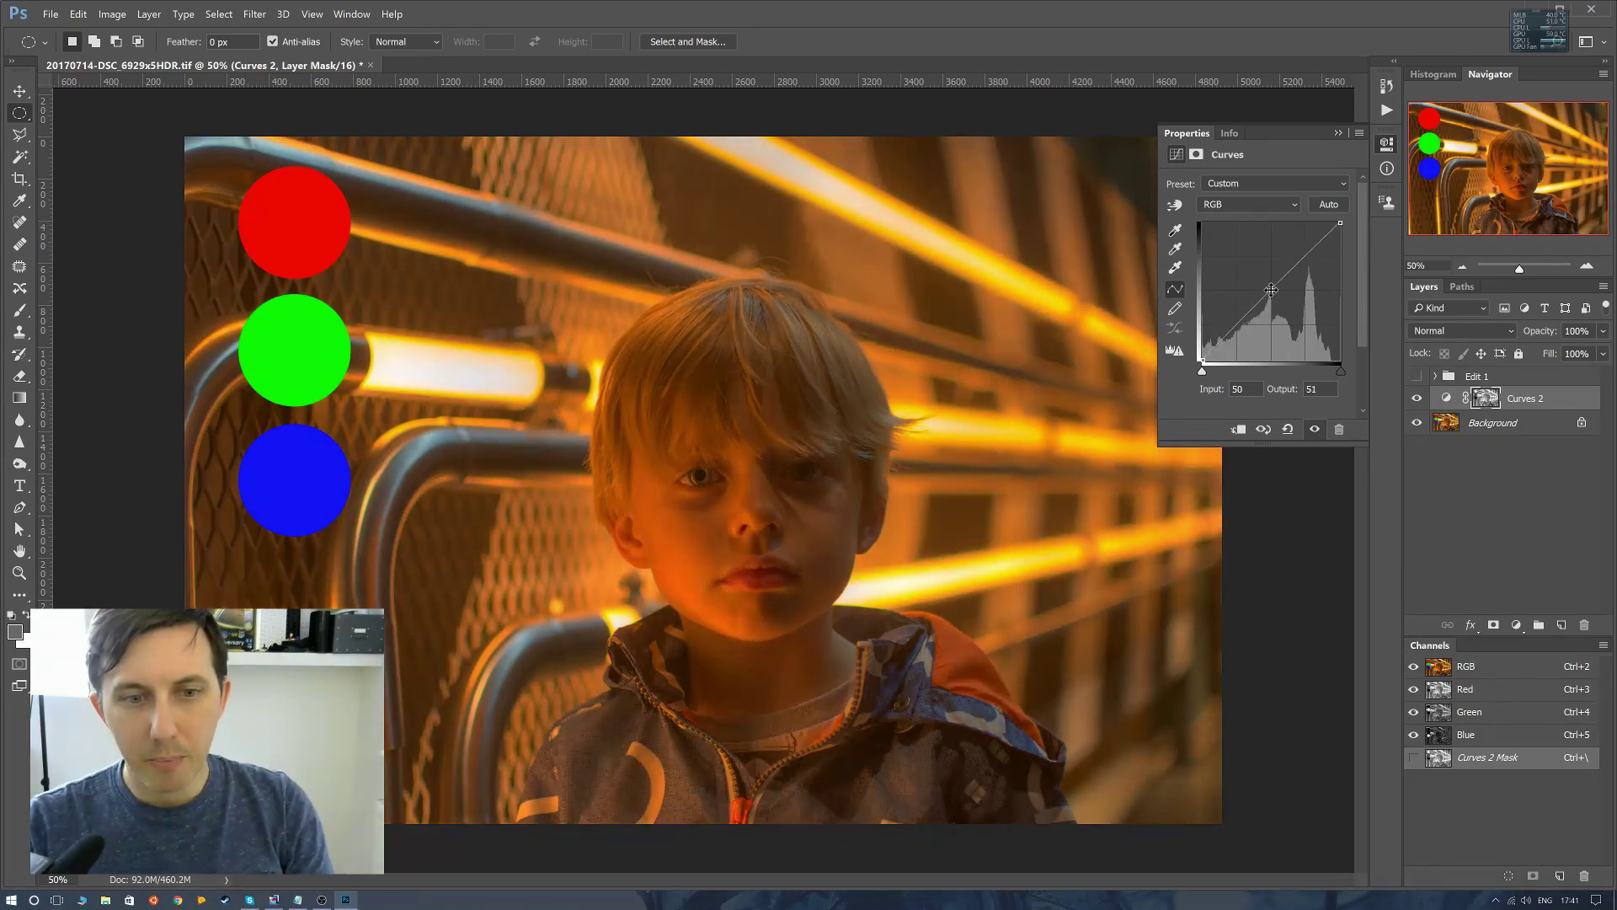
{"action": "key", "text": "Down"}
{"action": "key", "text": "Down"}
{"action": "key", "text": "Down"}
{"action": "key", "text": "Down"}
{"action": "key", "text": "Down"}
{"action": "key", "text": "Down"}
{"action": "key", "text": "Down"}
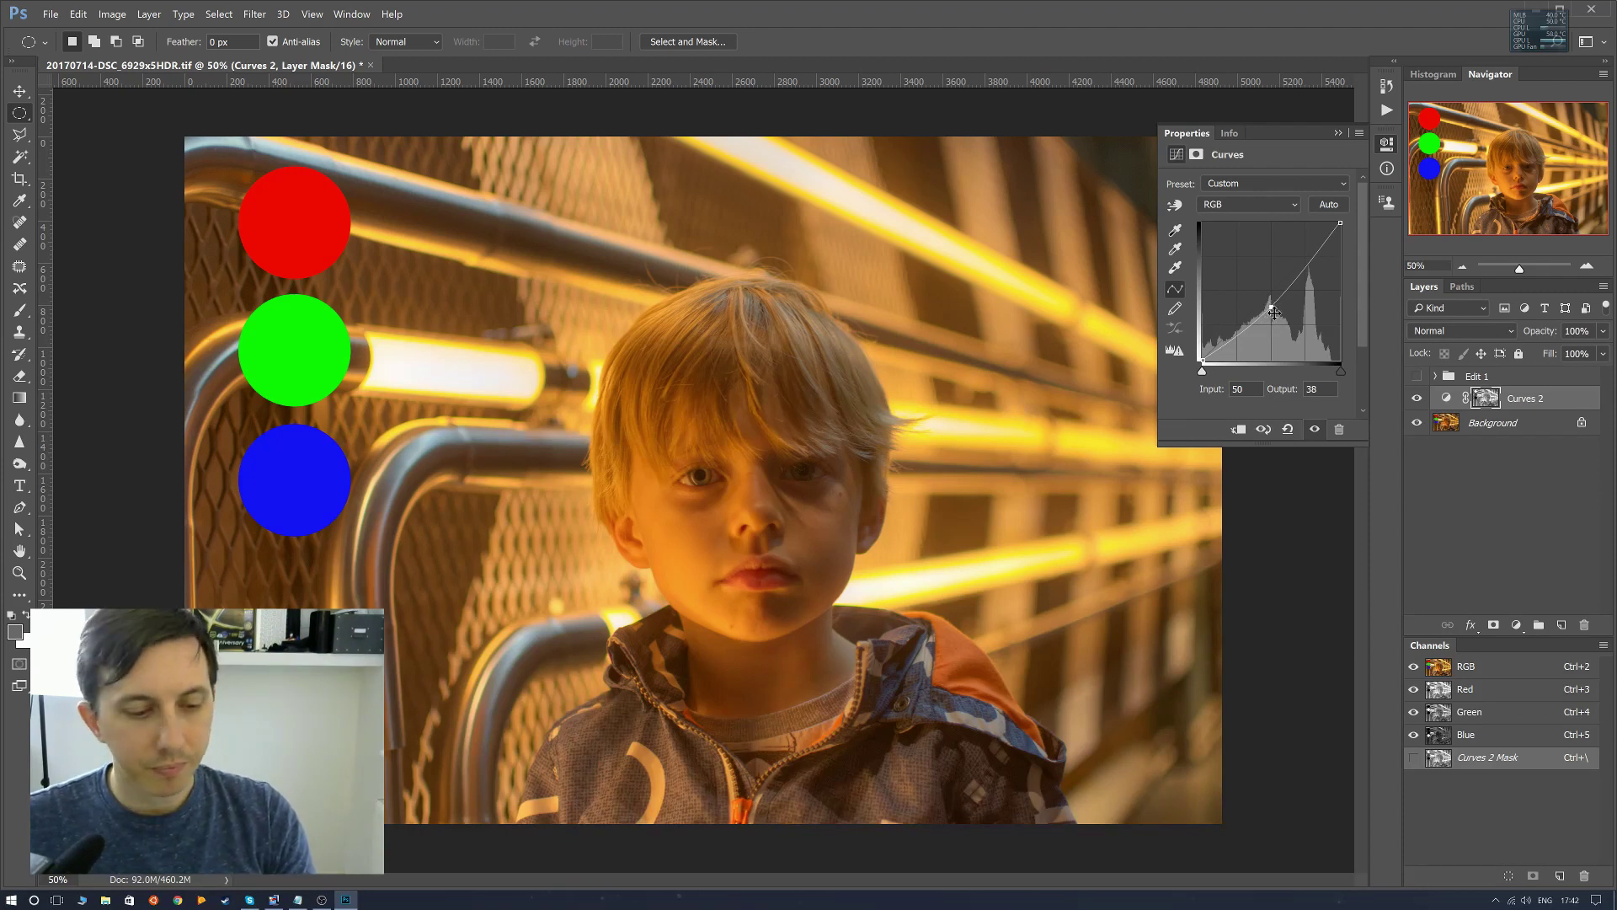
Raise the RGB curve's midpoint to an output of 70.
{"action": "key", "text": "Up"}
{"action": "key", "text": "Up"}
{"action": "key", "text": "Up"}
{"action": "key", "text": "Up"}
{"action": "key", "text": "Up"}
{"action": "key", "text": "Up"}
{"action": "key", "text": "Up"}
{"action": "key", "text": "Up"}
{"action": "key", "text": "Up"}
{"action": "key", "text": "Up"}
{"action": "key", "text": "Up"}
{"action": "key", "text": "Up"}
{"action": "key", "text": "Up"}
{"action": "key", "text": "Up"}
{"action": "key", "text": "Up"}
{"action": "key", "text": "Up"}
{"action": "key", "text": "Up"}
{"action": "key", "text": "Up"}
{"action": "key", "text": "Up"}
{"action": "key", "text": "Up"}
{"action": "key", "text": "Up"}
{"action": "key", "text": "Up"}
{"action": "key", "text": "Up"}
{"action": "key", "text": "Up"}
{"action": "key", "text": "Up"}
{"action": "key", "text": "Up"}
{"action": "key", "text": "Up"}
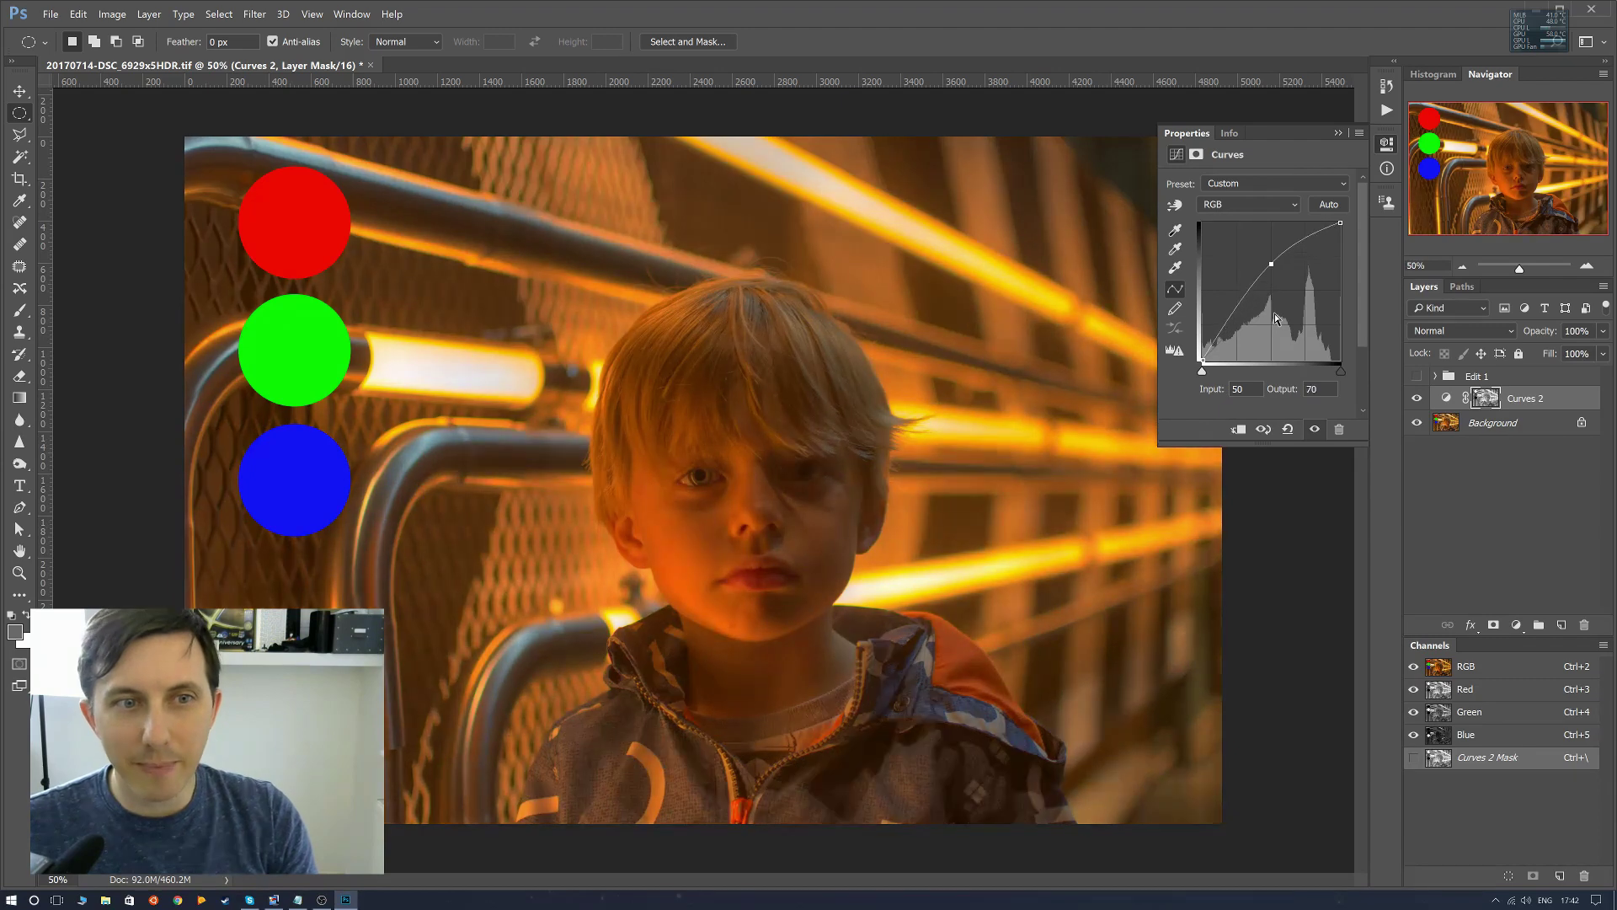
Move the RGB curve's midpoint down and back up to an output of 51 to compare the effect on the portrait.
{"action": "key", "text": "Down"}
{"action": "key", "text": "Down"}
{"action": "key", "text": "Down"}
{"action": "key", "text": "Down"}
{"action": "key", "text": "Down"}
{"action": "key", "text": "Down"}
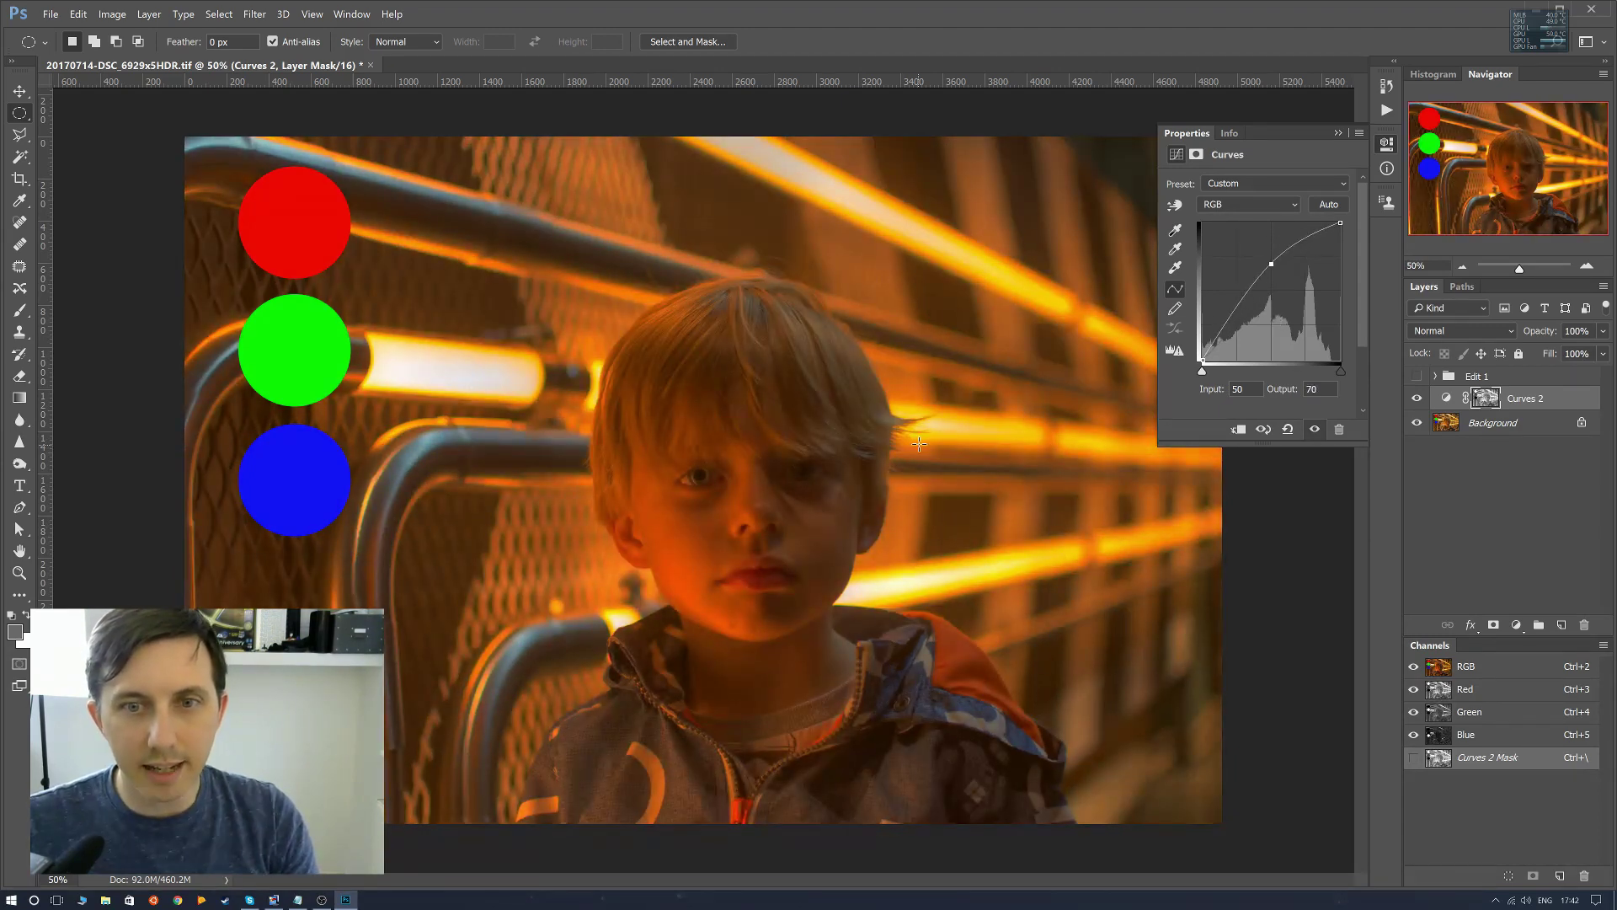
{"action": "key", "text": "Down"}
{"action": "key", "text": "Down"}
{"action": "key", "text": "Down"}
{"action": "key", "text": "Down"}
{"action": "key", "text": "Down"}
{"action": "key", "text": "Down"}
{"action": "key", "text": "Down"}
{"action": "key", "text": "Down"}
{"action": "key", "text": "Down"}
{"action": "key", "text": "Down"}
{"action": "key", "text": "Down"}
{"action": "key", "text": "Down"}
{"action": "key", "text": "Down"}
{"action": "key", "text": "Down"}
{"action": "key", "text": "Down"}
{"action": "key", "text": "Down"}
{"action": "key", "text": "Down"}
{"action": "key", "text": "Down"}
{"action": "key", "text": "Down"}
{"action": "key", "text": "Down"}
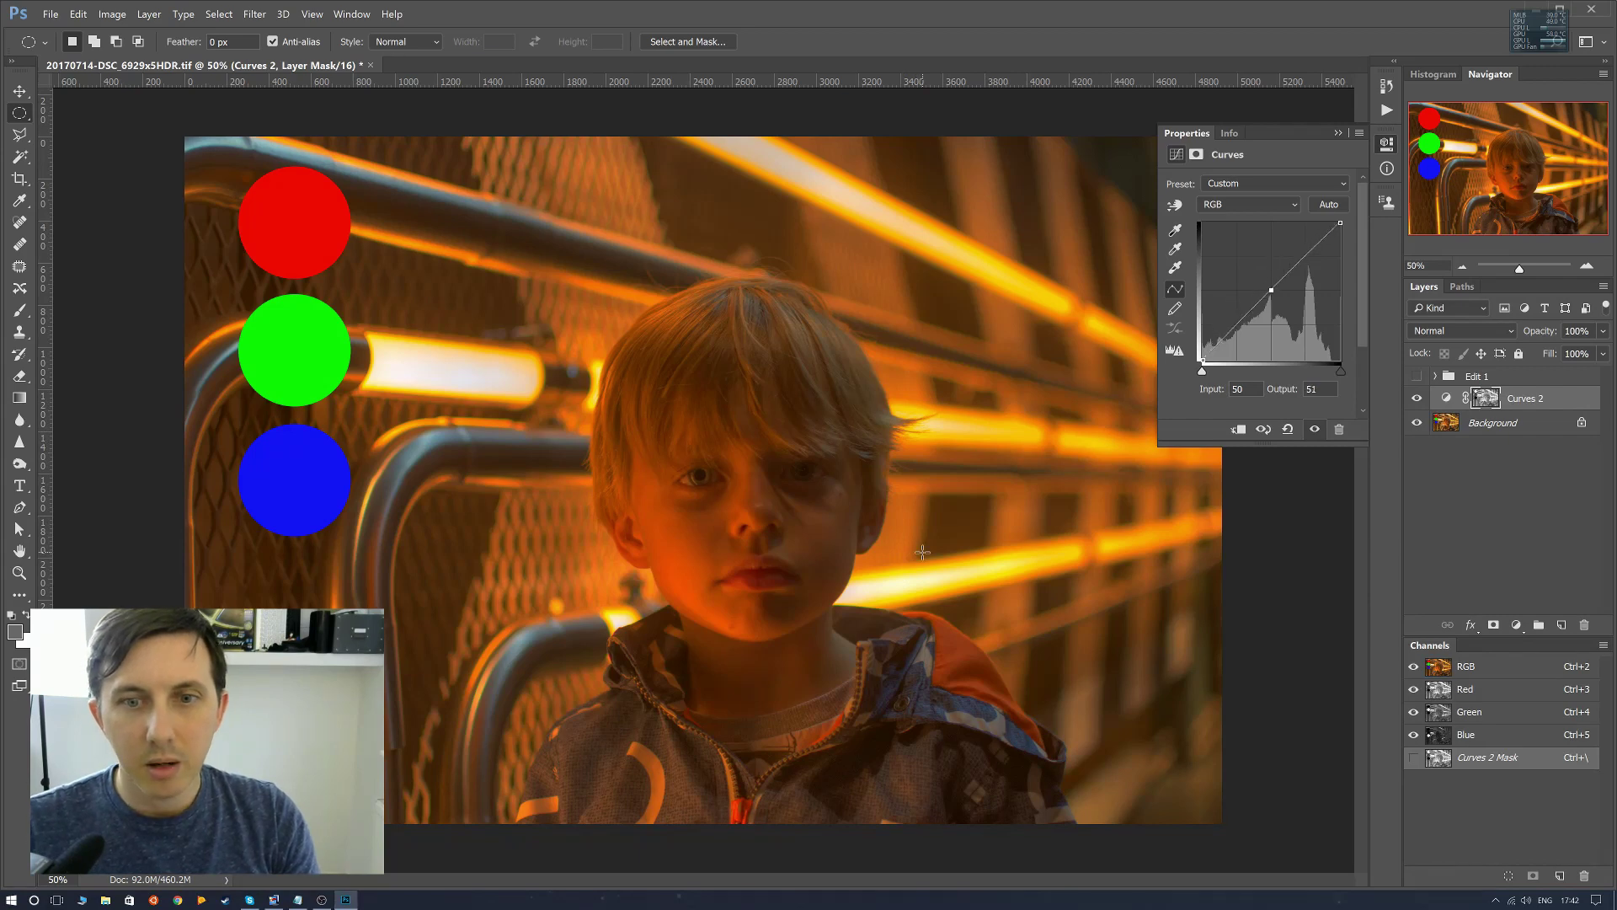
{"action": "key", "text": "Up"}
{"action": "key", "text": "Up"}
{"action": "key", "text": "Up"}
{"action": "key", "text": "Up"}
{"action": "key", "text": "Up"}
{"action": "key", "text": "Up"}
{"action": "key", "text": "Up"}
{"action": "key", "text": "Up"}
{"action": "key", "text": "Up"}
{"action": "key", "text": "Up"}
{"action": "key", "text": "Up"}
{"action": "key", "text": "Up"}
{"action": "key", "text": "Up"}
{"action": "key", "text": "Up"}
{"action": "key", "text": "Up"}
{"action": "key", "text": "Up"}
{"action": "key", "text": "Up"}
{"action": "key", "text": "Up"}
{"action": "key", "text": "Up"}
{"action": "key", "text": "Up"}
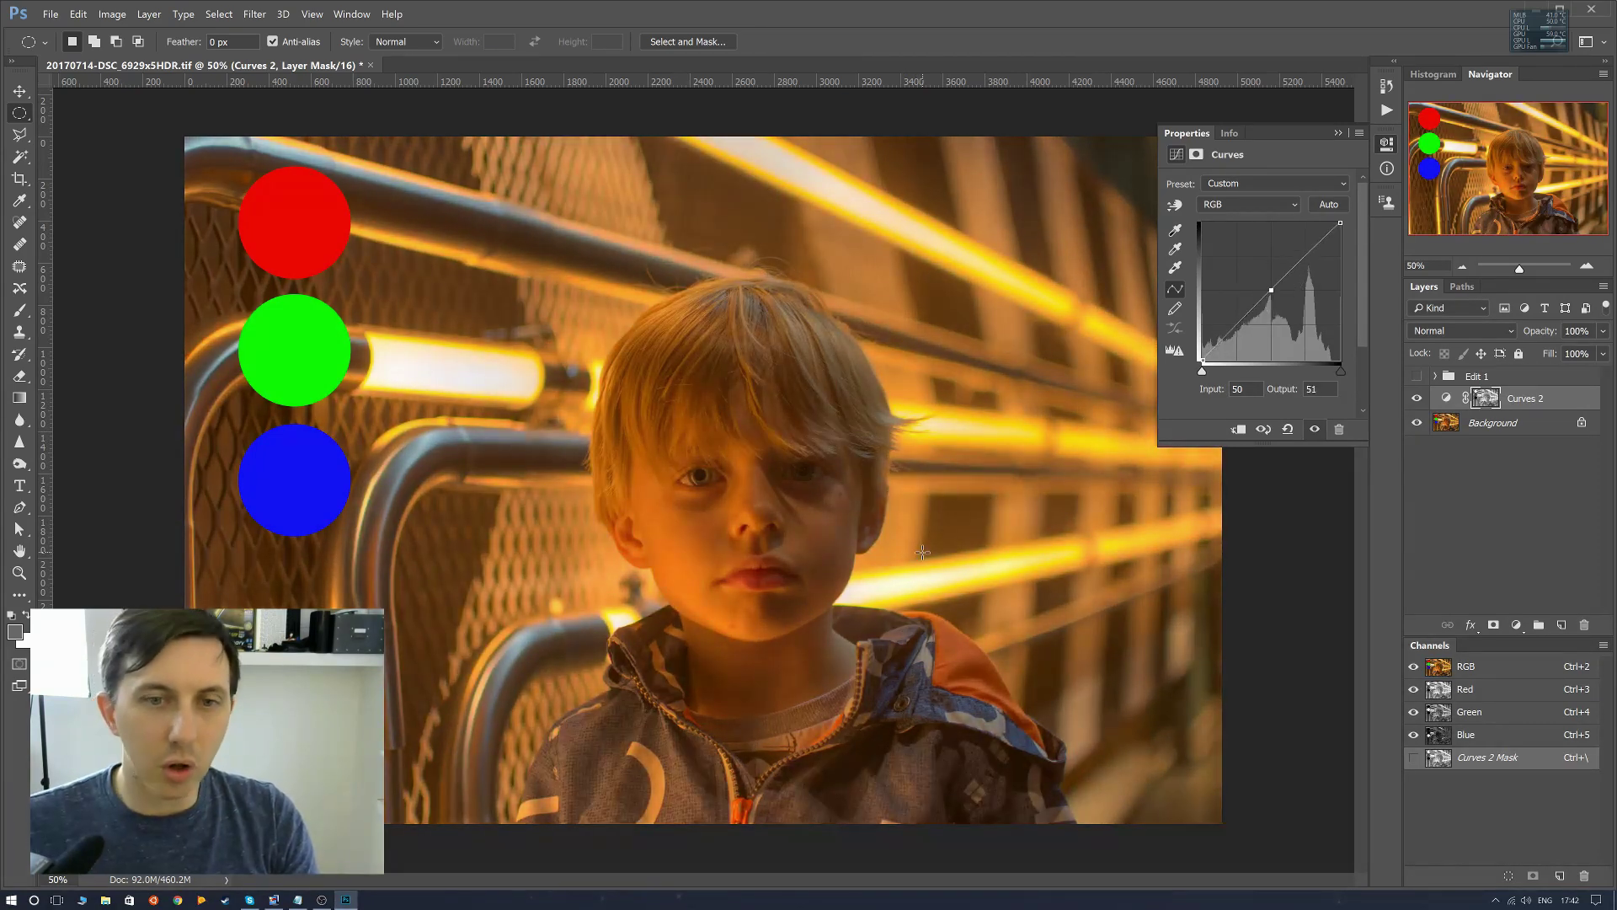
Lower the RGB curve's midpoint to an output of 32.
{"action": "key", "text": "Down"}
{"action": "key", "text": "Down"}
{"action": "key", "text": "Down"}
{"action": "key", "text": "Down"}
{"action": "key", "text": "Down"}
{"action": "key", "text": "Down"}
{"action": "key", "text": "Down"}
{"action": "key", "text": "Down"}
{"action": "key", "text": "Down"}
{"action": "key", "text": "Down"}
{"action": "key", "text": "Down"}
{"action": "key", "text": "Down"}
{"action": "key", "text": "Down"}
{"action": "key", "text": "Down"}
{"action": "key", "text": "Down"}
{"action": "key", "text": "Down"}
{"action": "key", "text": "Down"}
{"action": "key", "text": "Down"}
{"action": "key", "text": "Down"}
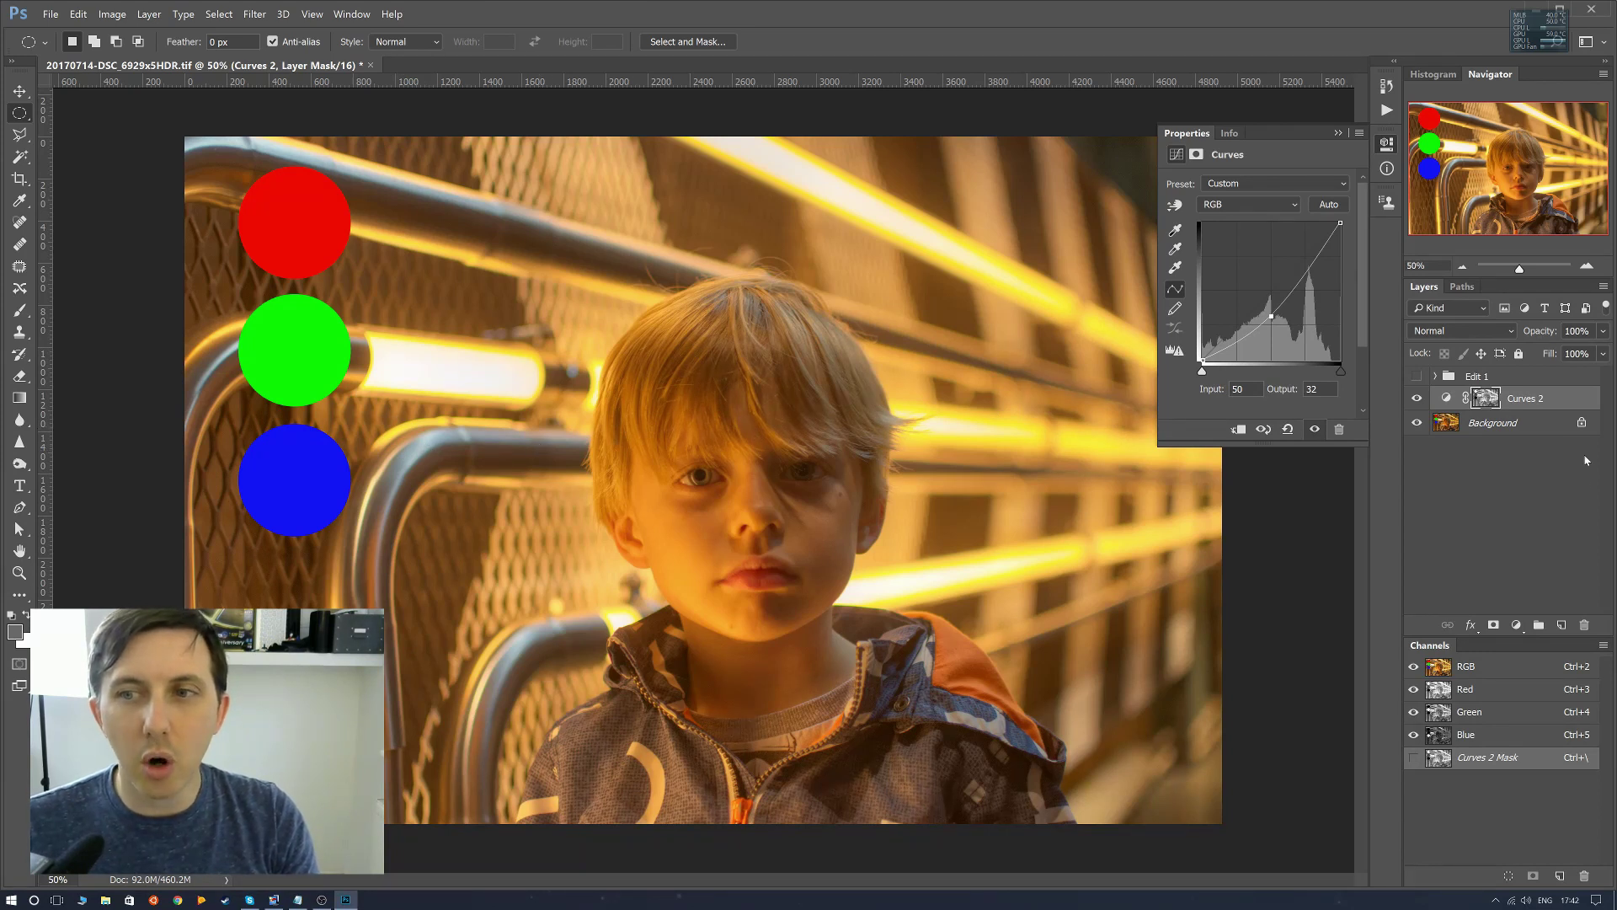
Duplicate the Curves 2 adjustment layer and invert the duplicate's layer mask.
{"action": "left_click", "coordinate": [1561, 503]}
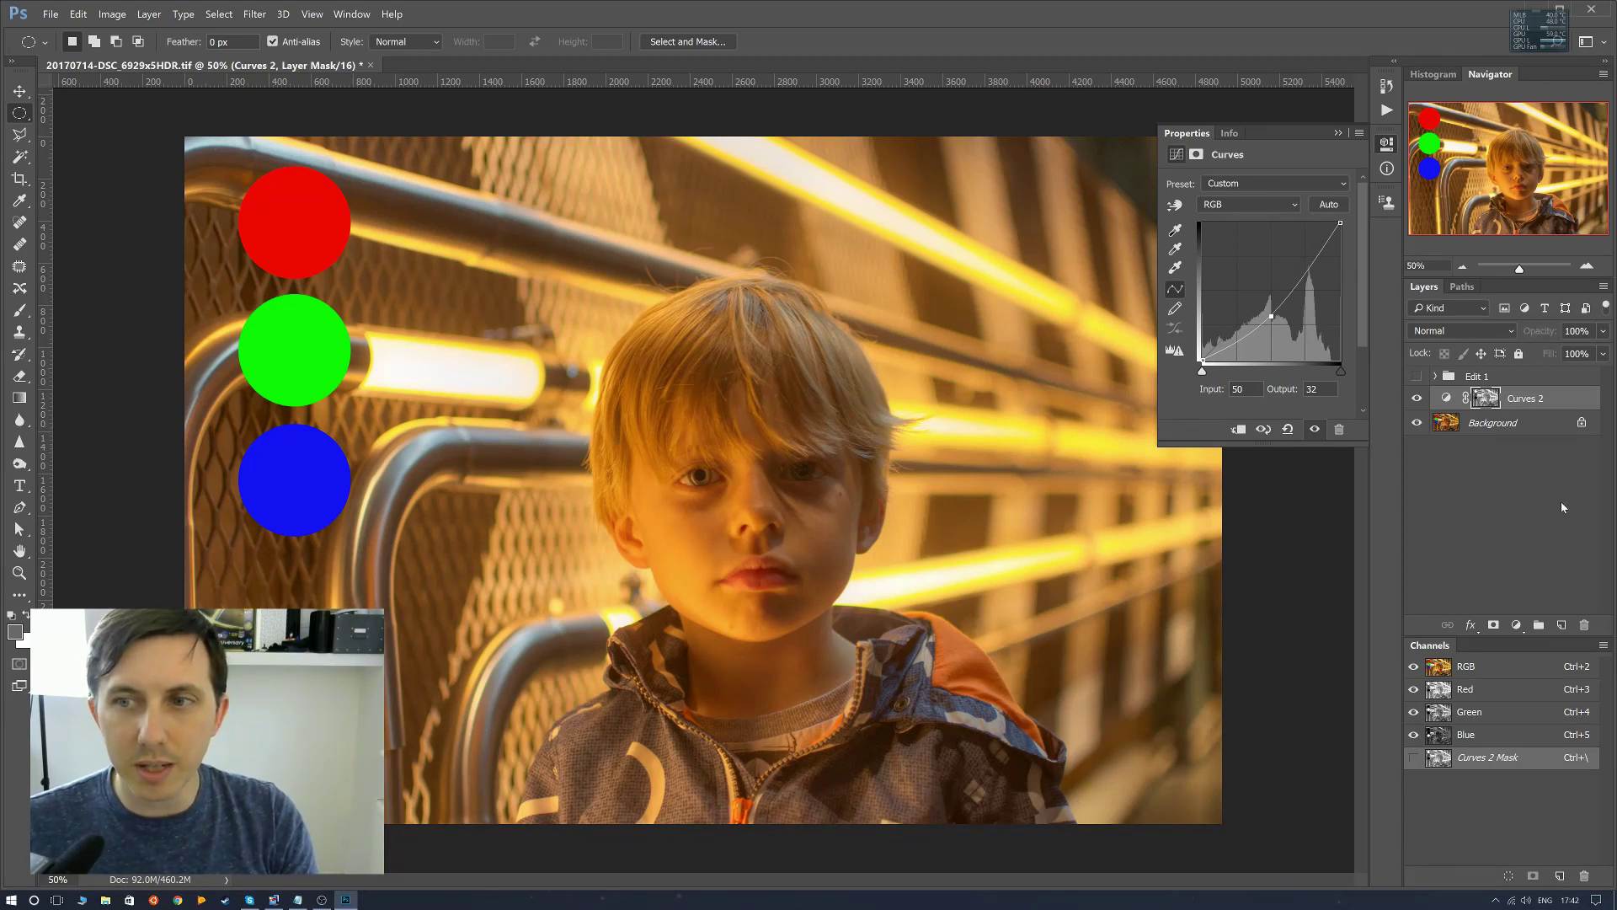
{"action": "left_click", "coordinate": [1538, 403]}
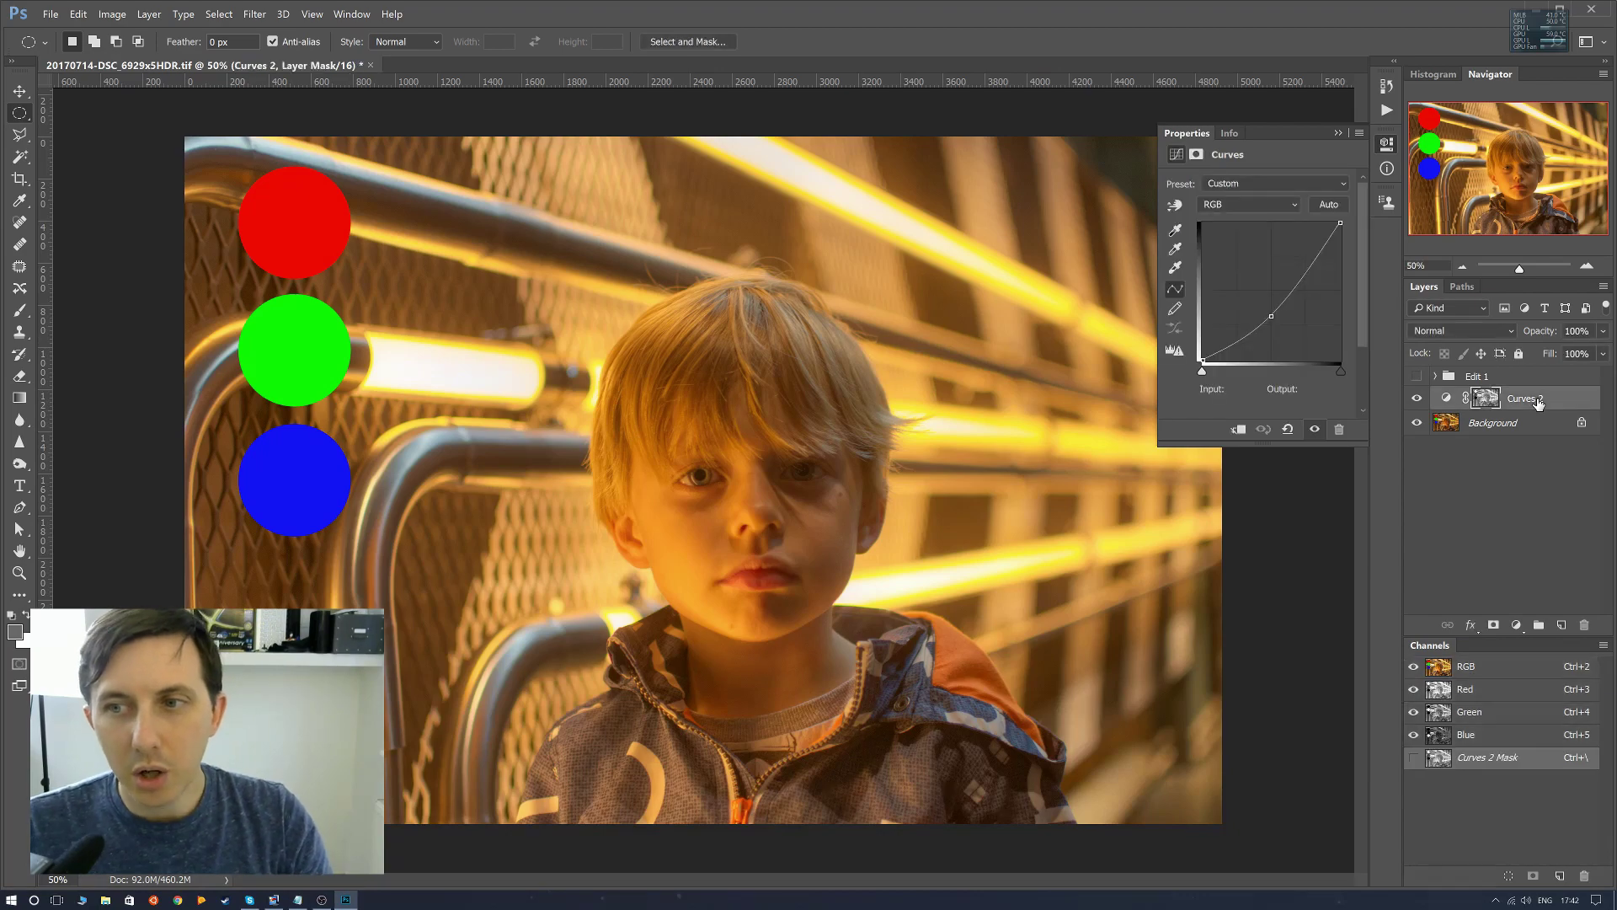
{"action": "key", "text": "ctrl+j"}
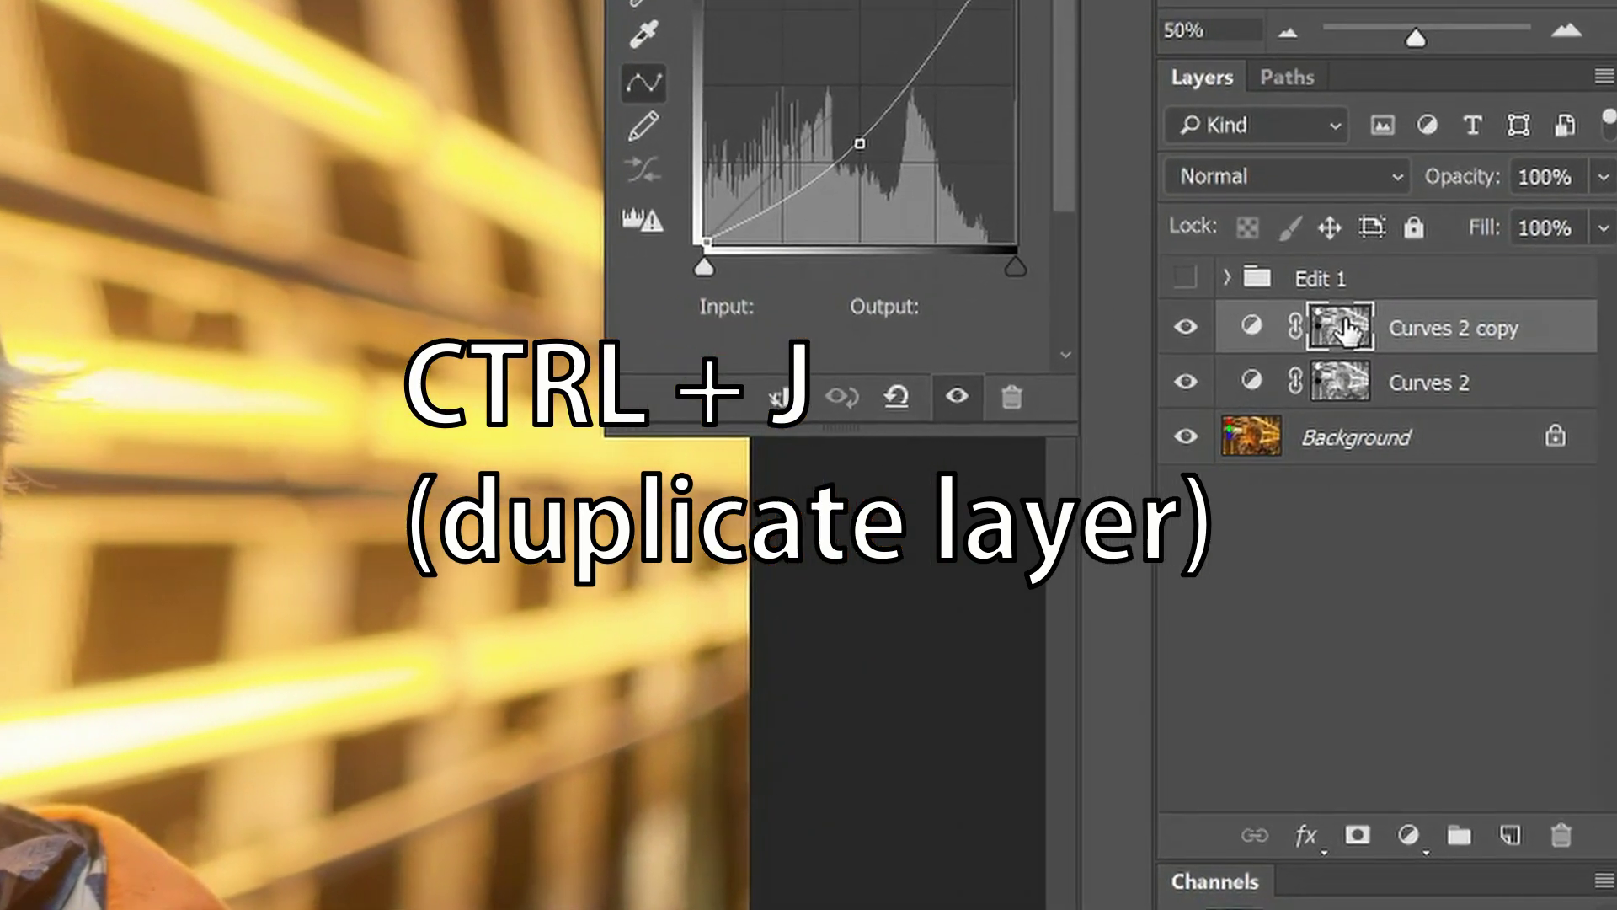
{"action": "key", "text": "ctrl+i"}
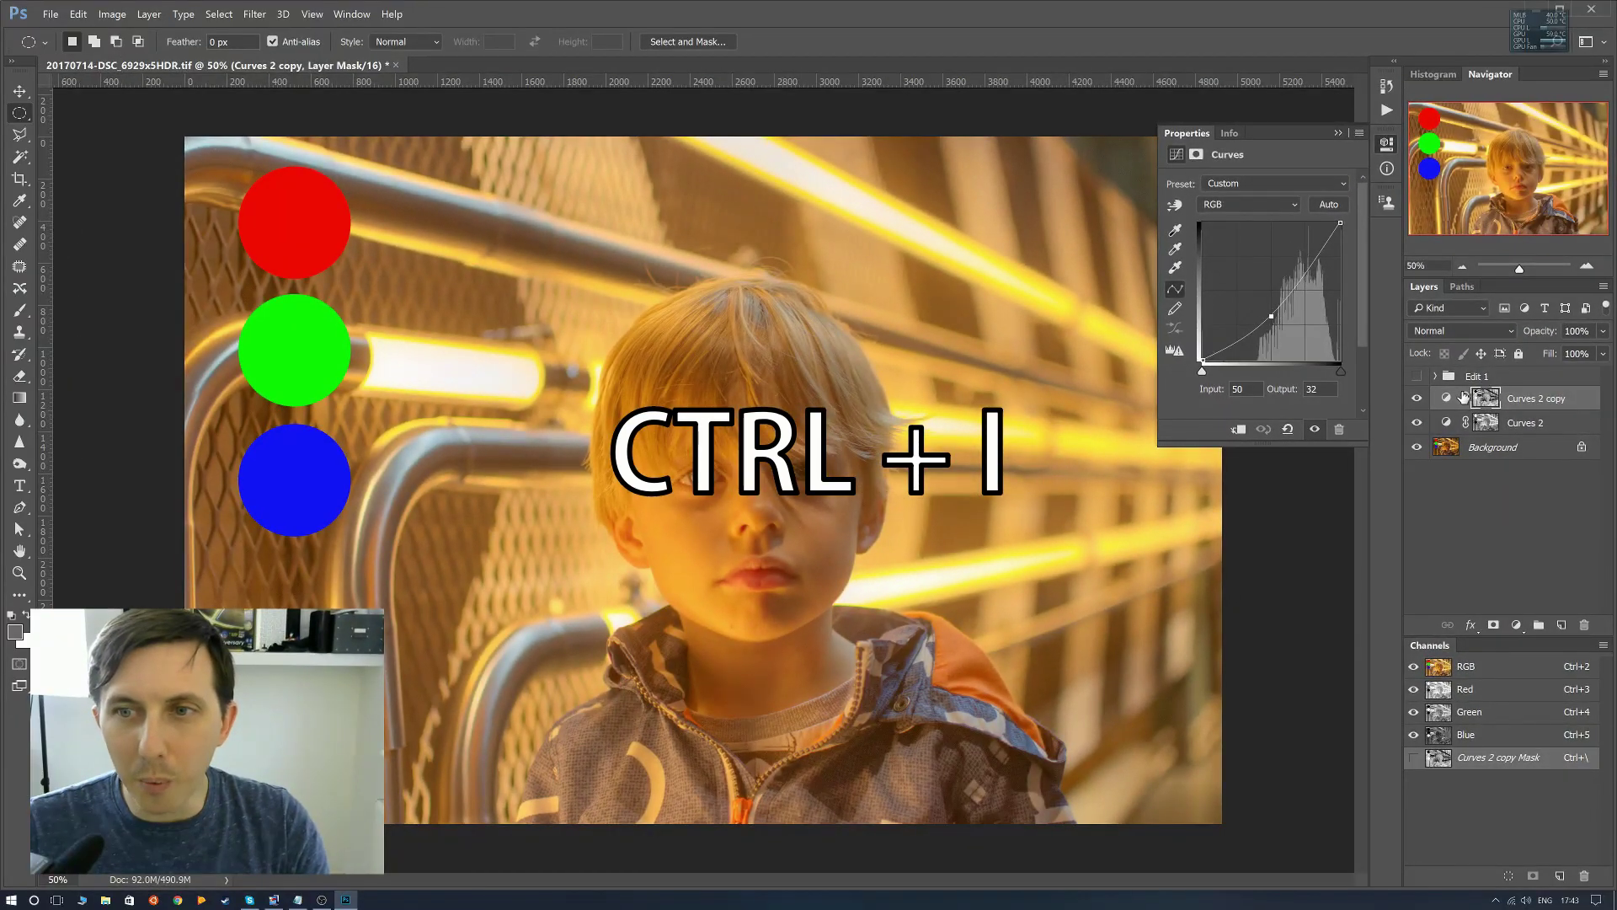
Raise the RGB curve's midpoint on the duplicate Curves layer to an output of 51.
{"action": "key", "text": "Up"}
{"action": "key", "text": "Up"}
{"action": "key", "text": "Up"}
{"action": "key", "text": "Up"}
{"action": "key", "text": "Up"}
{"action": "key", "text": "Up"}
{"action": "key", "text": "Up"}
{"action": "key", "text": "Up"}
{"action": "key", "text": "Up"}
{"action": "key", "text": "Up"}
{"action": "key", "text": "Up"}
{"action": "key", "text": "Up"}
{"action": "key", "text": "Up"}
{"action": "key", "text": "Up"}
{"action": "key", "text": "Up"}
{"action": "key", "text": "Up"}
{"action": "key", "text": "Up"}
{"action": "key", "text": "Up"}
{"action": "key", "text": "Up"}
{"action": "key", "text": "Up"}
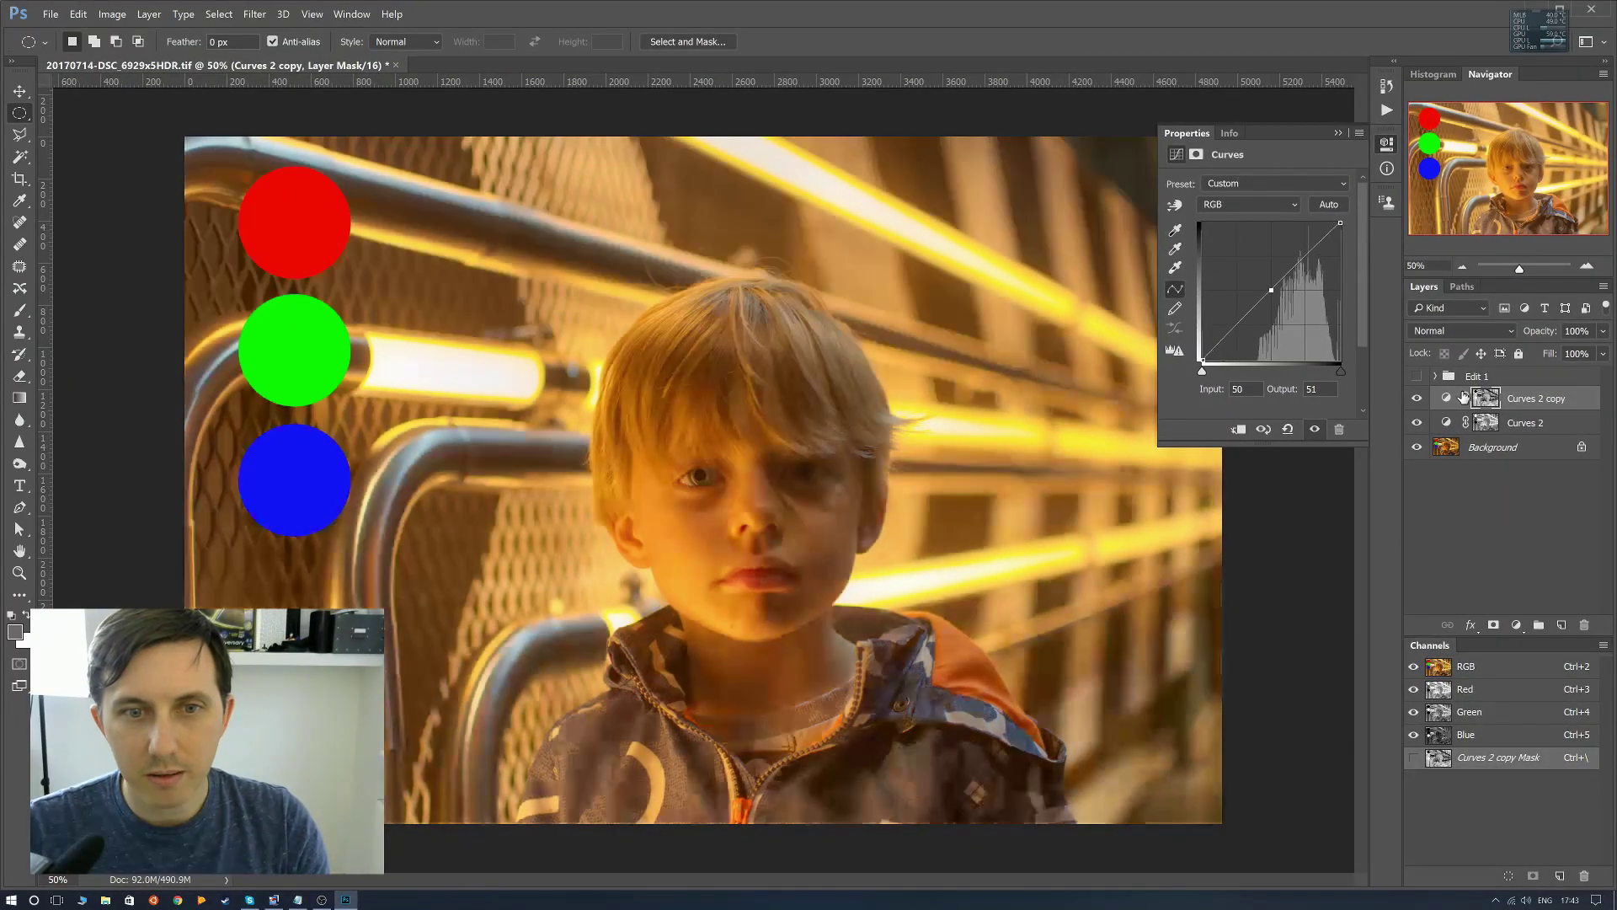
Raise the duplicate layer's curve midpoint to an output of 82, and lower it back to 51 to compare the effect.
{"action": "key", "text": "Up"}
{"action": "key", "text": "Up"}
{"action": "key", "text": "Up"}
{"action": "key", "text": "Up"}
{"action": "key", "text": "Up"}
{"action": "key", "text": "Up"}
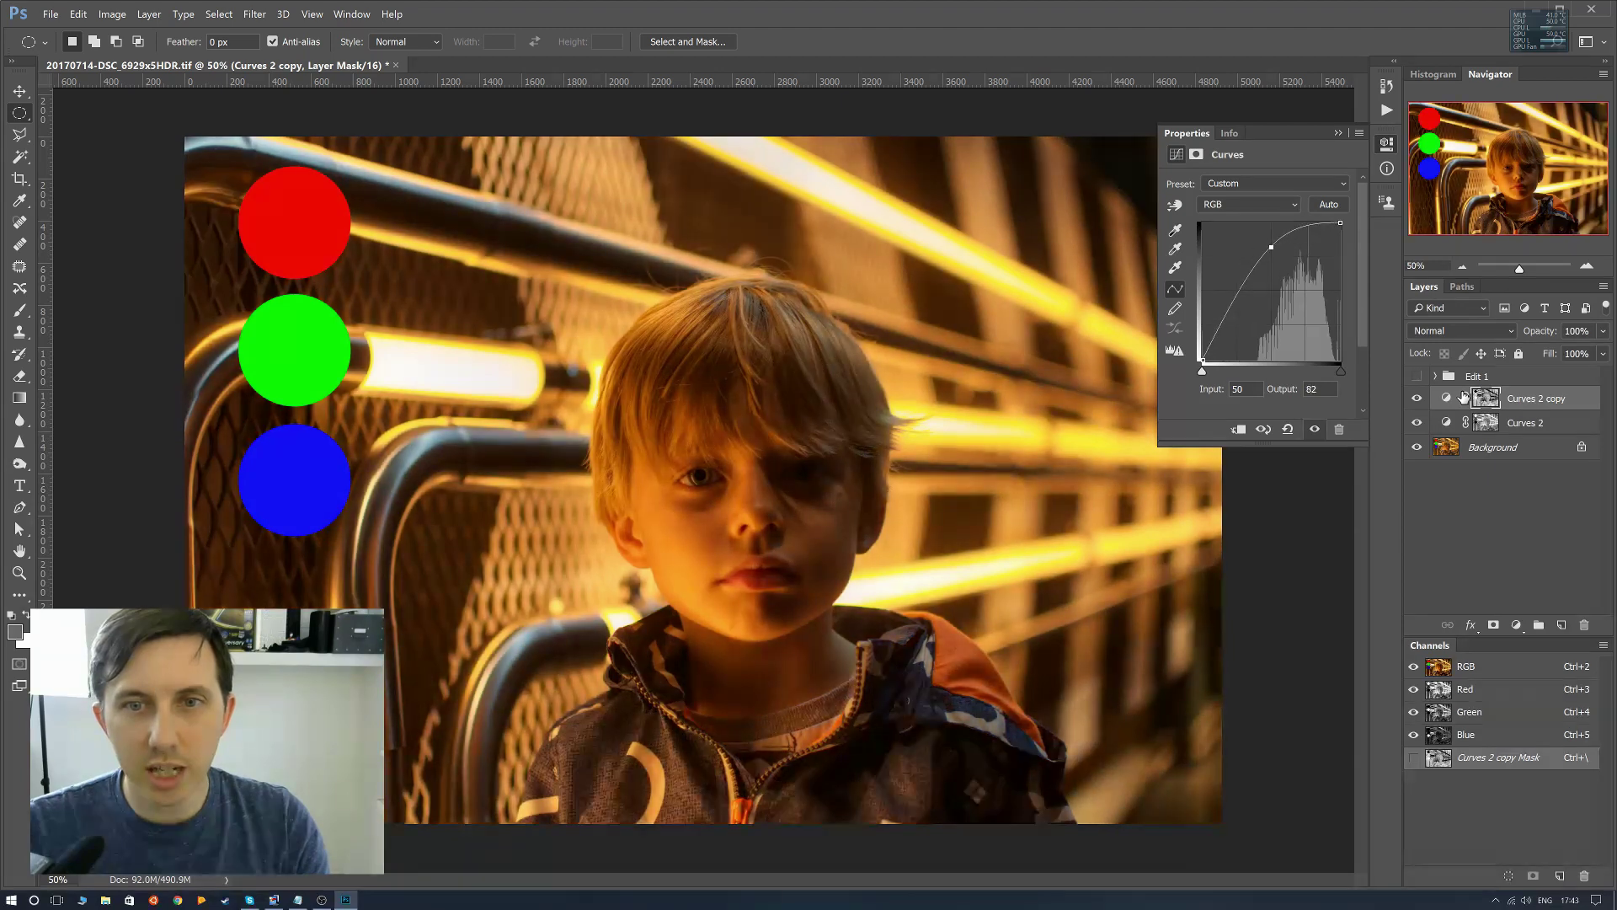
{"action": "key", "text": "Down"}
{"action": "key", "text": "Down"}
{"action": "key", "text": "Down"}
{"action": "key", "text": "Down"}
{"action": "key", "text": "Down"}
{"action": "key", "text": "Down"}
{"action": "key", "text": "Down"}
{"action": "key", "text": "Down"}
{"action": "key", "text": "Down"}
{"action": "key", "text": "Down"}
{"action": "key", "text": "Down"}
{"action": "key", "text": "Down"}
{"action": "key", "text": "Down"}
{"action": "key", "text": "Down"}
{"action": "key", "text": "Down"}
{"action": "key", "text": "Down"}
{"action": "key", "text": "Down"}
{"action": "key", "text": "Down"}
{"action": "key", "text": "Down"}
{"action": "key", "text": "Down"}
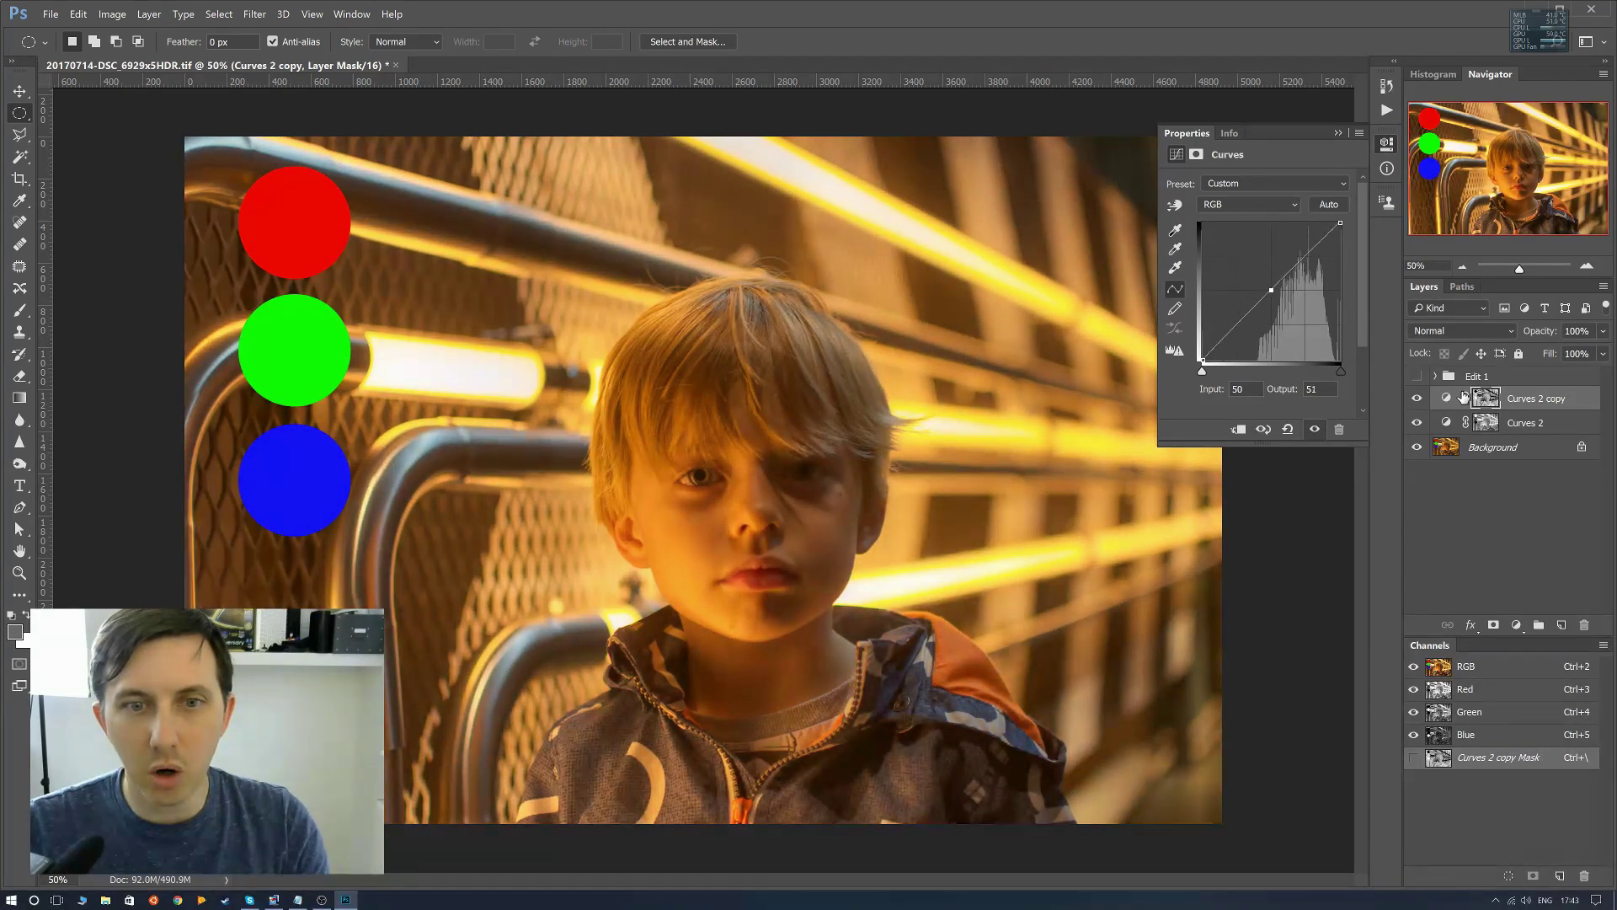
Fine-tune the duplicate layer's RGB curve midpoint to an output of 54 and collapse the curve settings.
{"action": "key", "text": "Up"}
{"action": "key", "text": "Up"}
{"action": "key", "text": "Up"}
{"action": "key", "text": "Up"}
{"action": "key", "text": "Up"}
{"action": "key", "text": "Up"}
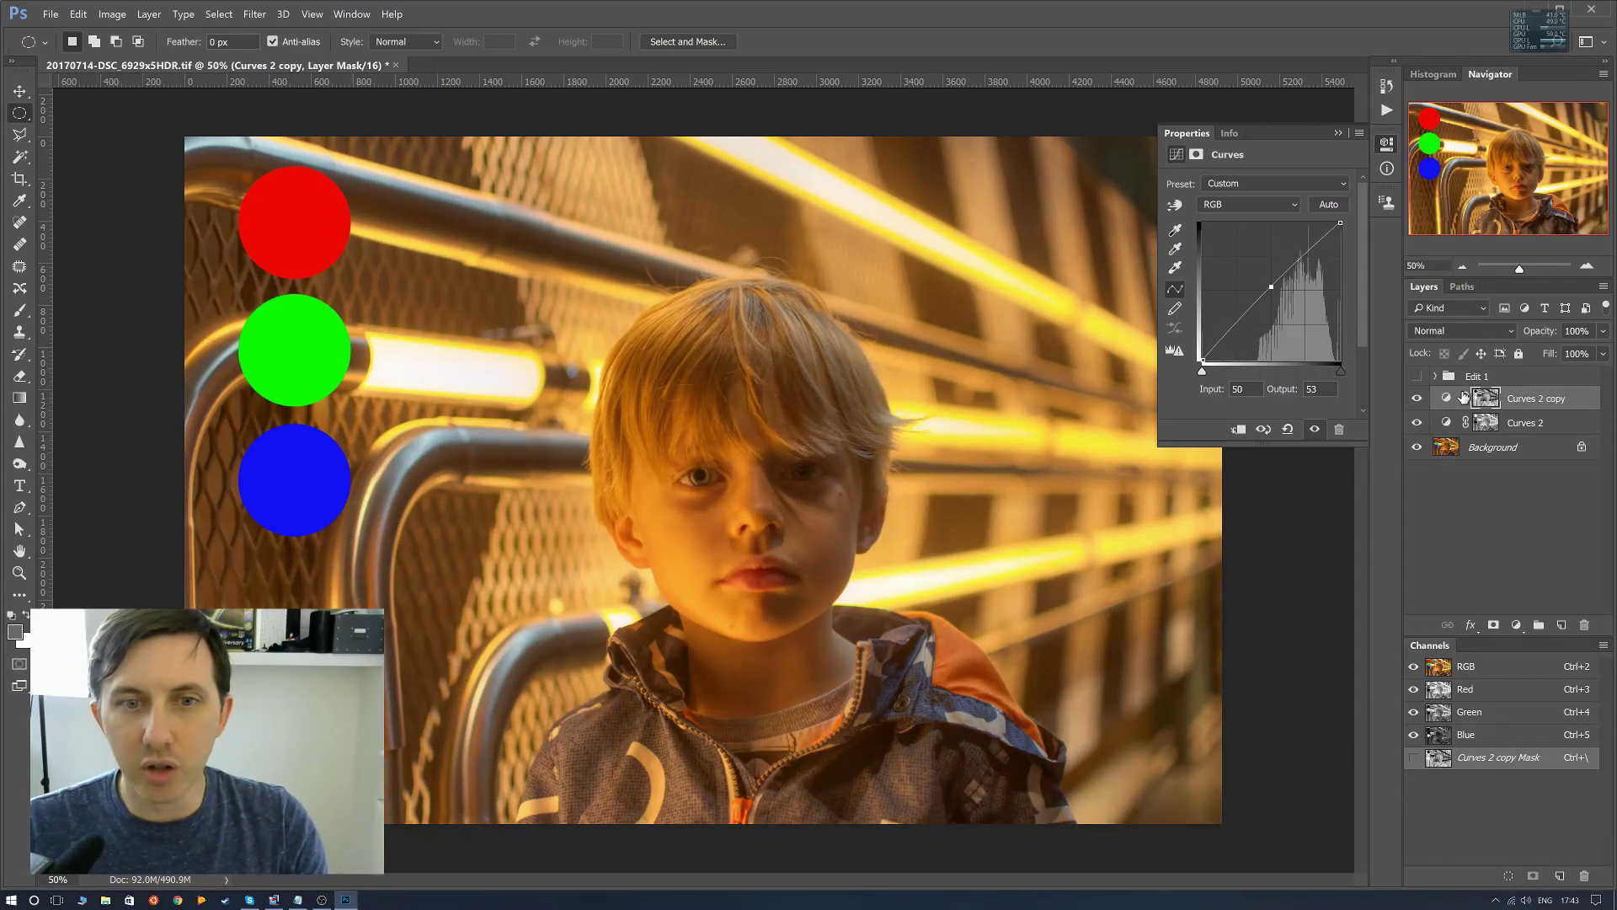
{"action": "key", "text": "Up"}
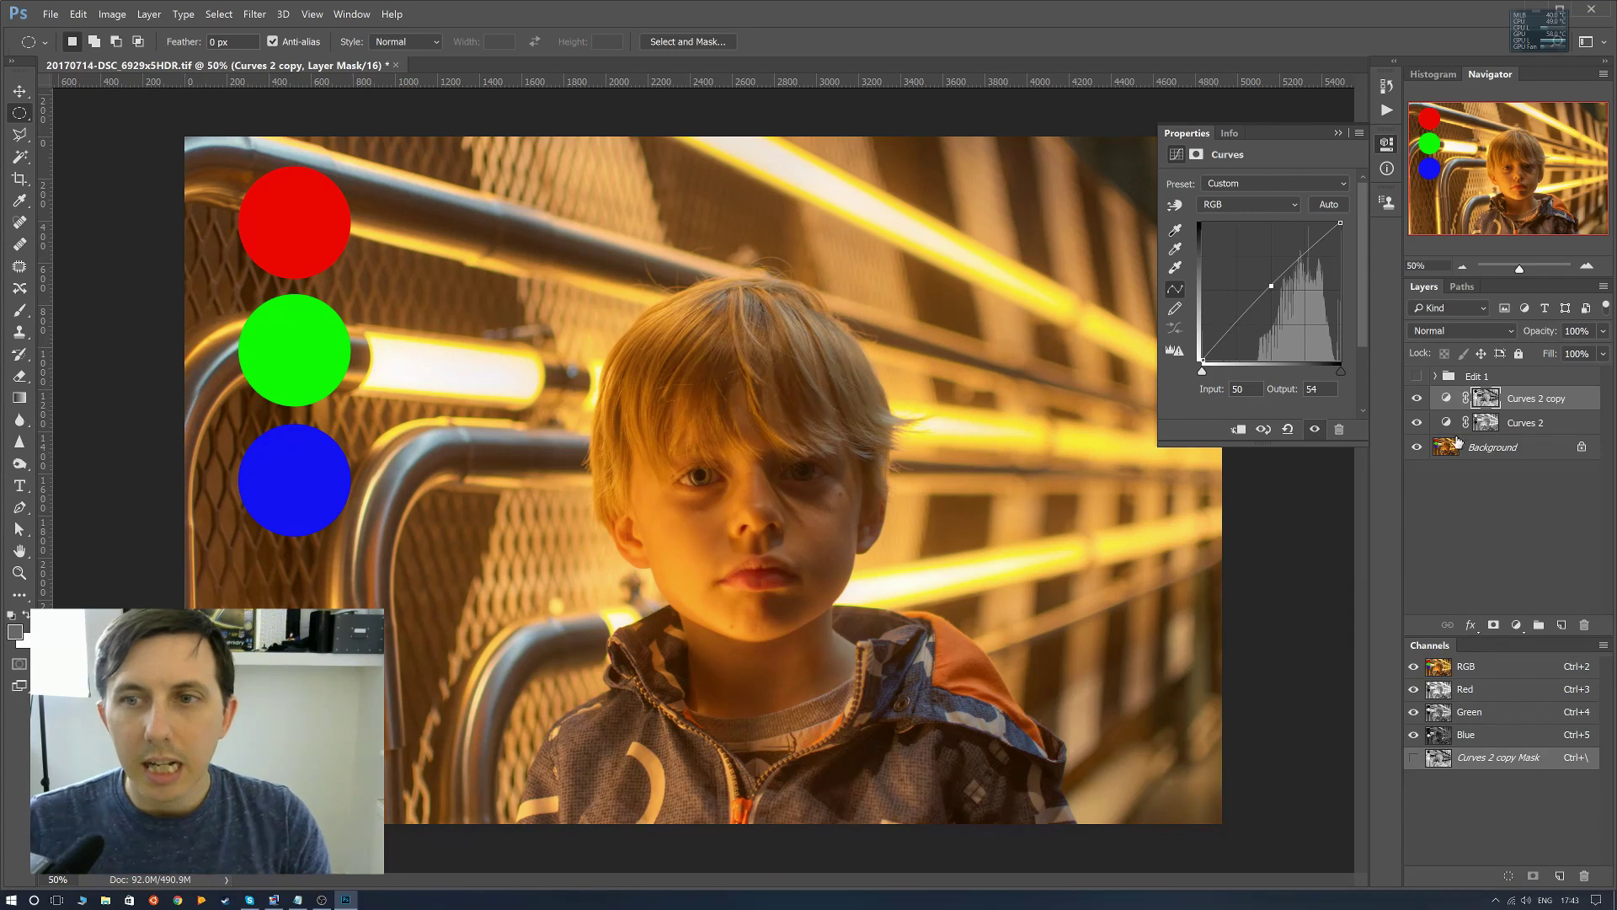
{"action": "left_click", "coordinate": [1382, 146]}
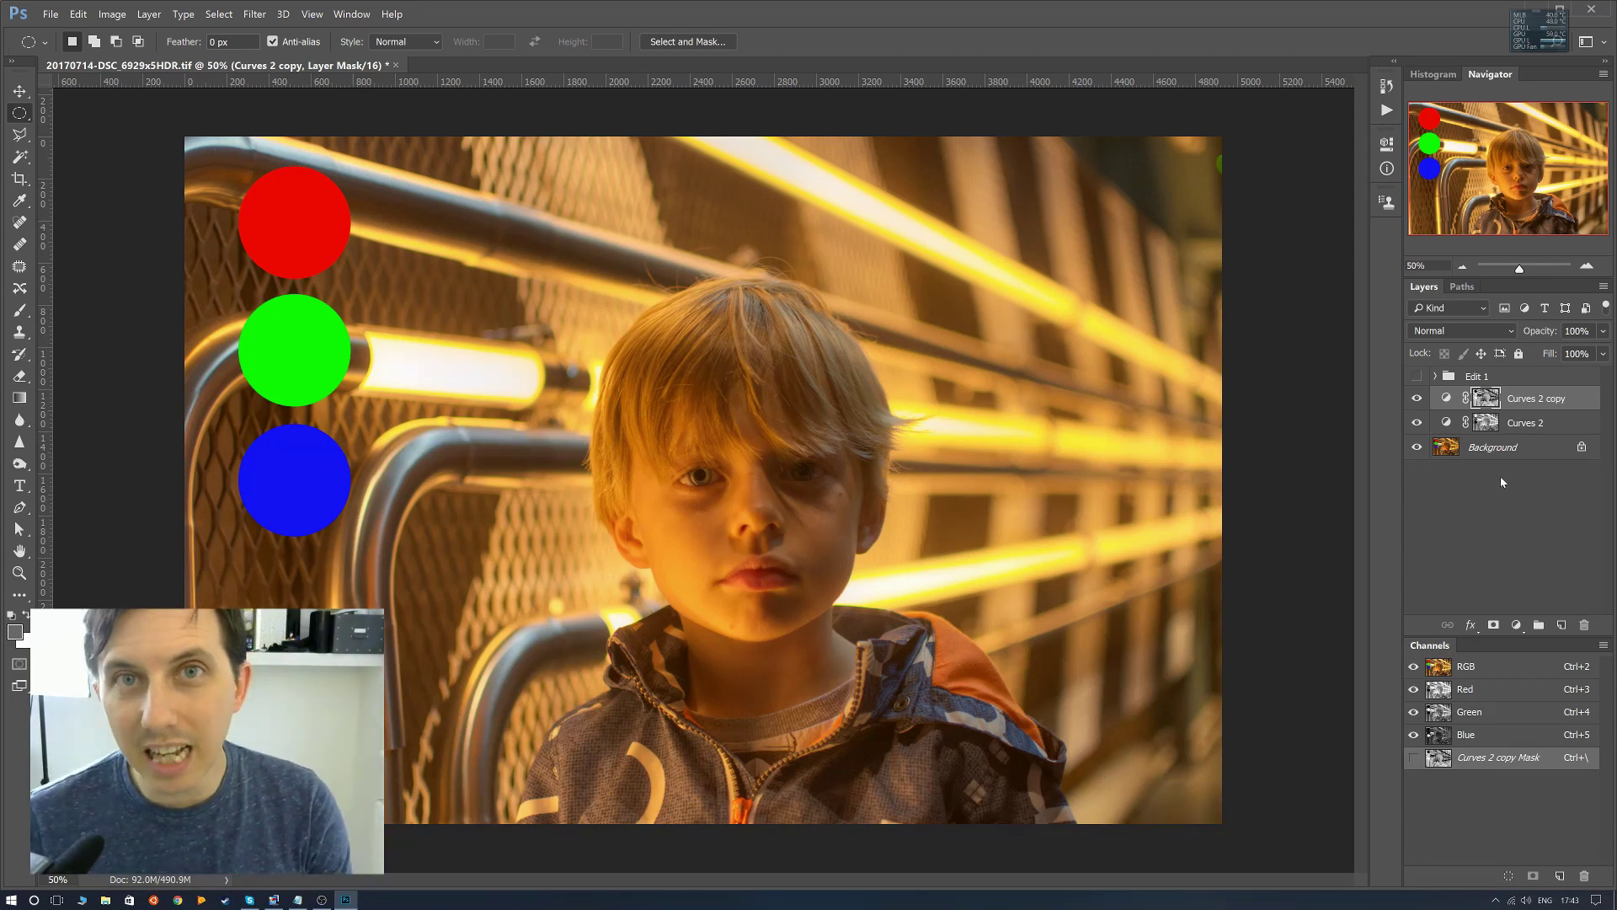
Add a Selective Color adjustment layer directly above the Background layer.
{"action": "left_click", "coordinate": [1513, 451]}
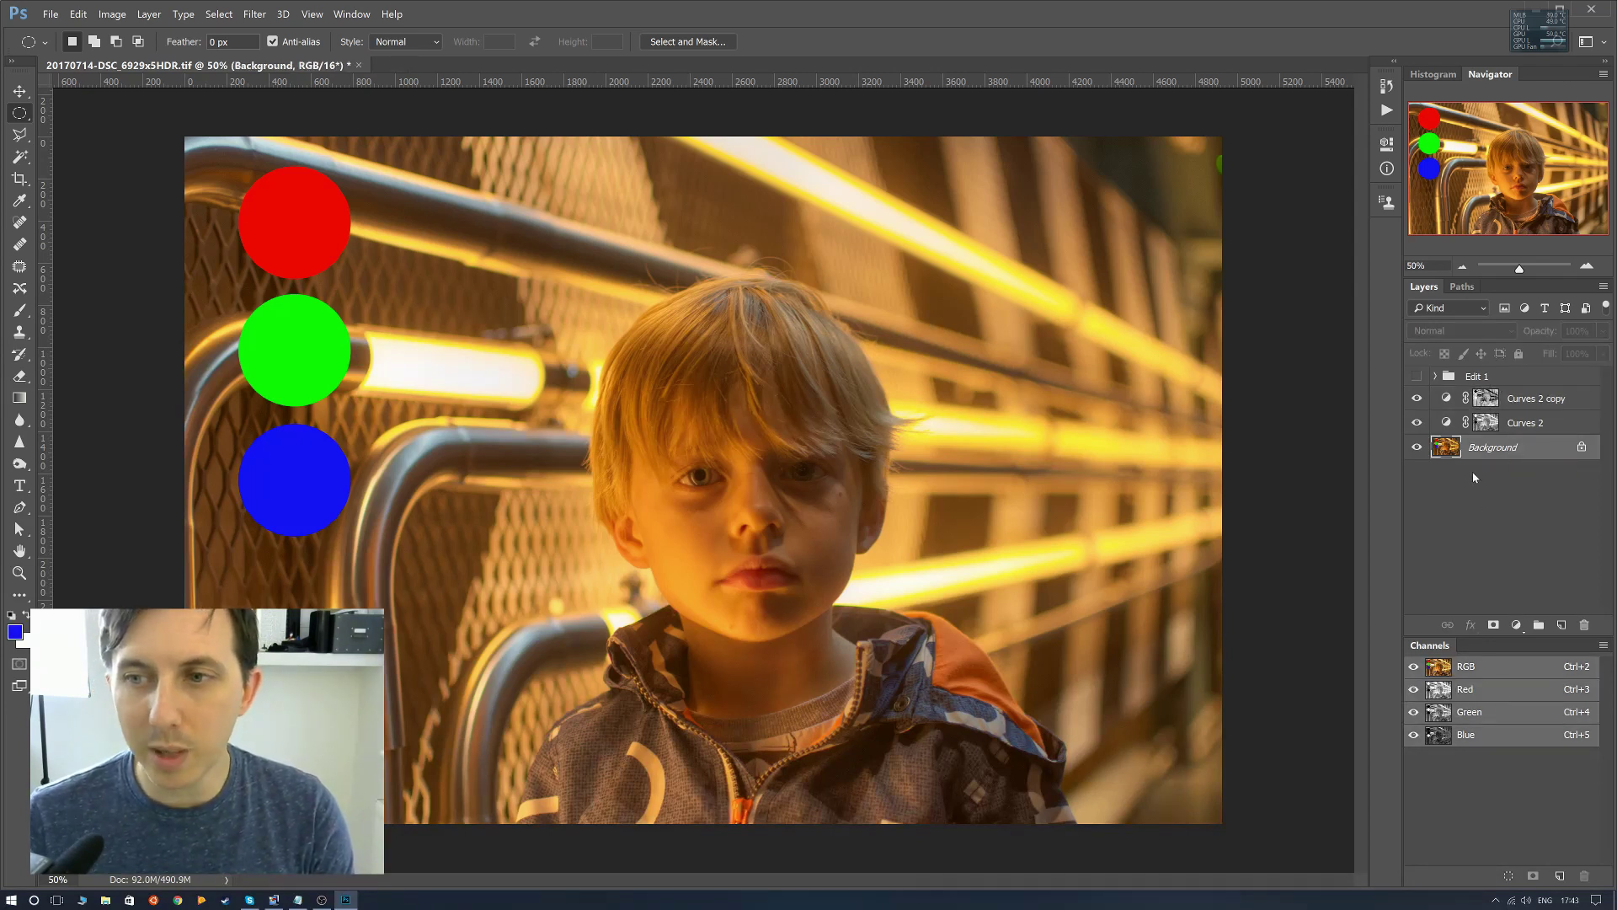
{"action": "left_click", "coordinate": [1521, 627]}
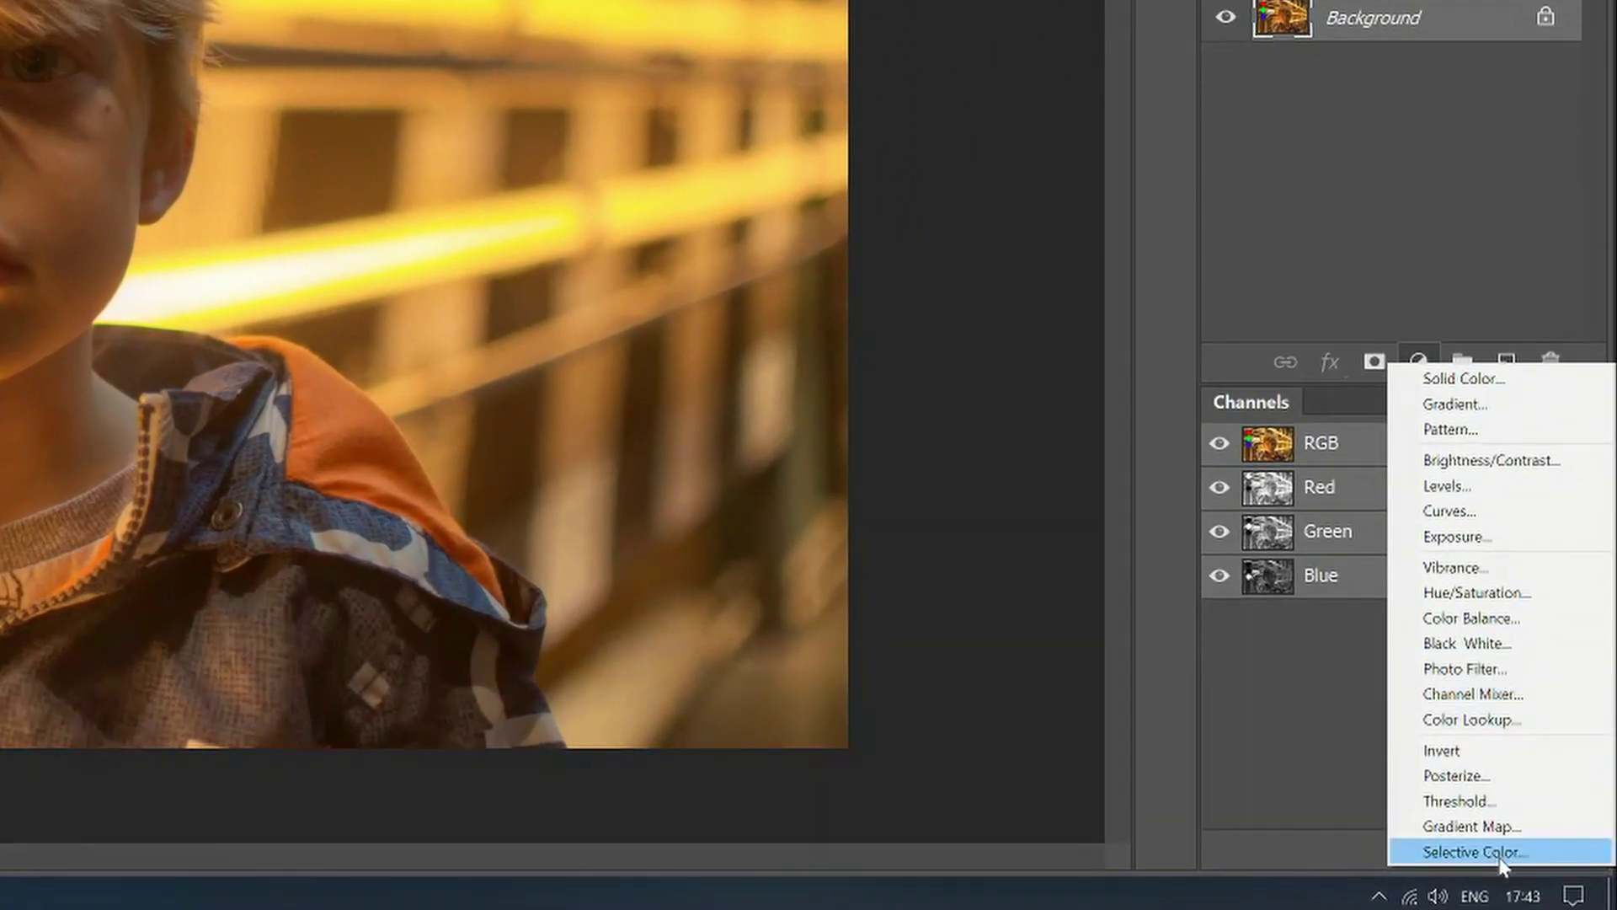
{"action": "key", "text": "Escape"}
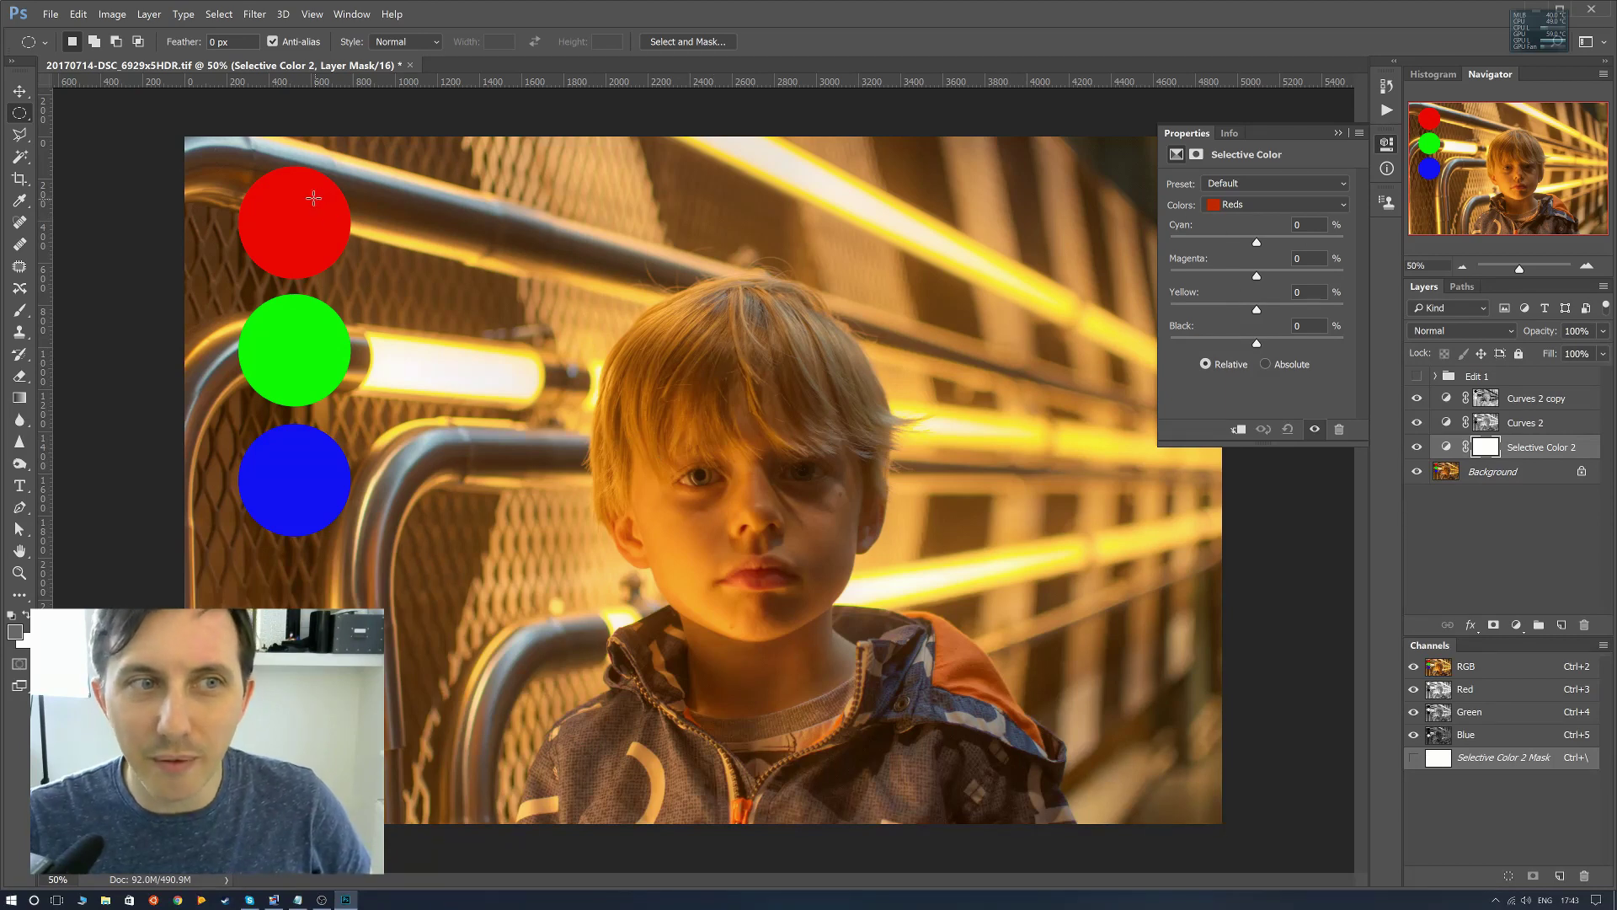
Try the Reds in Selective Color with cyan +100%, magenta +100% and yellow -100%.
{"action": "left_click_drag", "start_coordinate": [1257, 243], "coordinate": [1380, 244]}
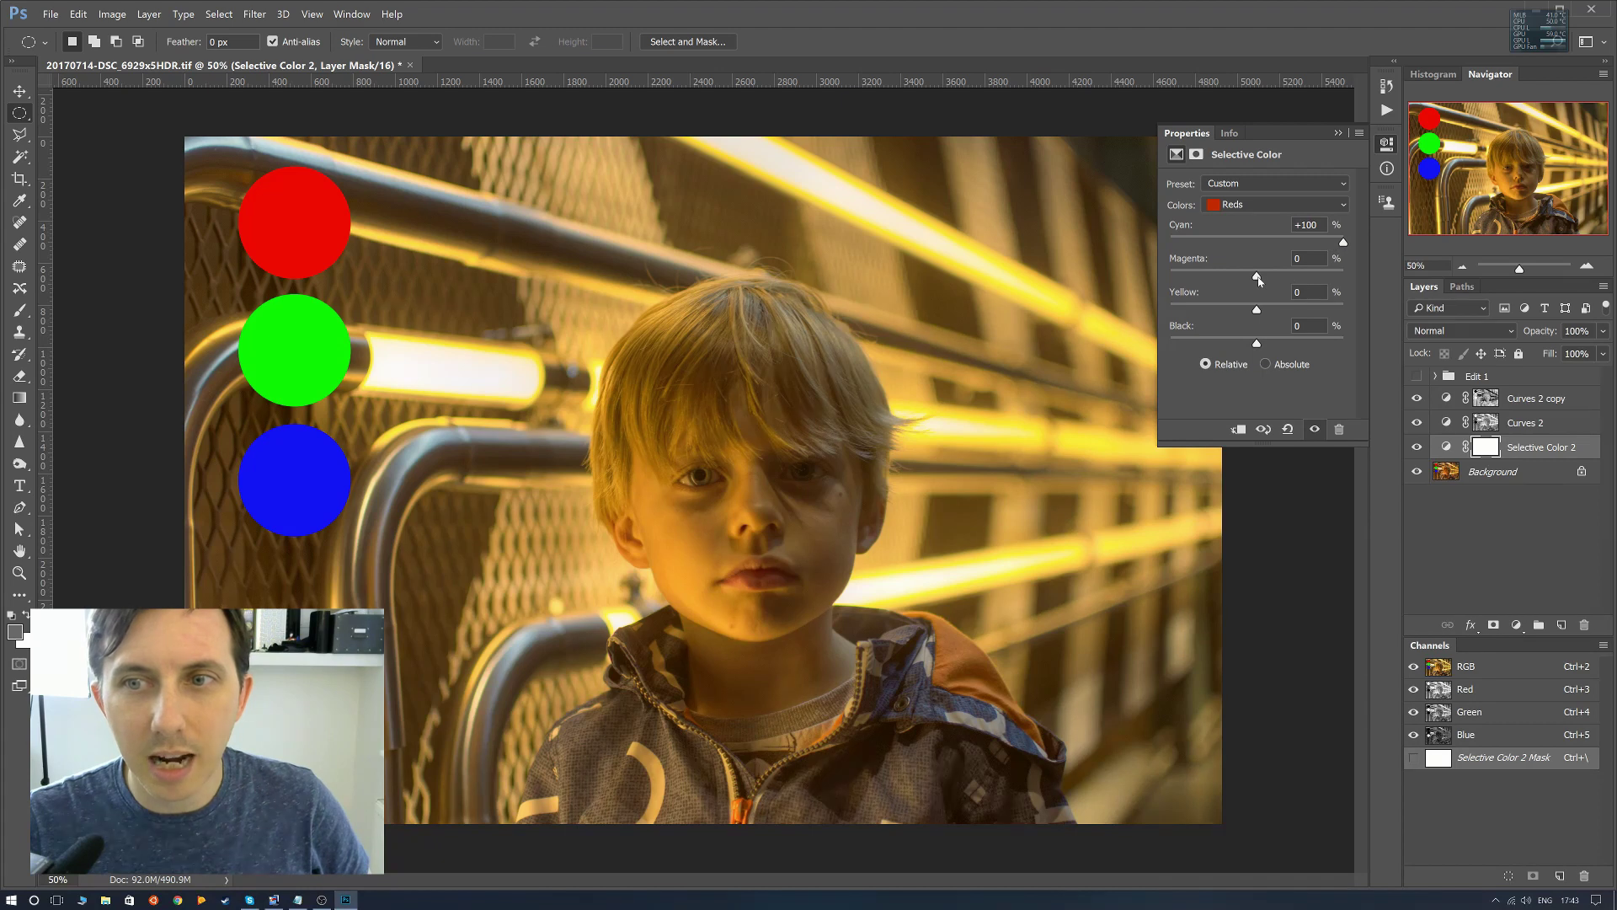
{"action": "left_click_drag", "start_coordinate": [1258, 278], "coordinate": [1388, 278]}
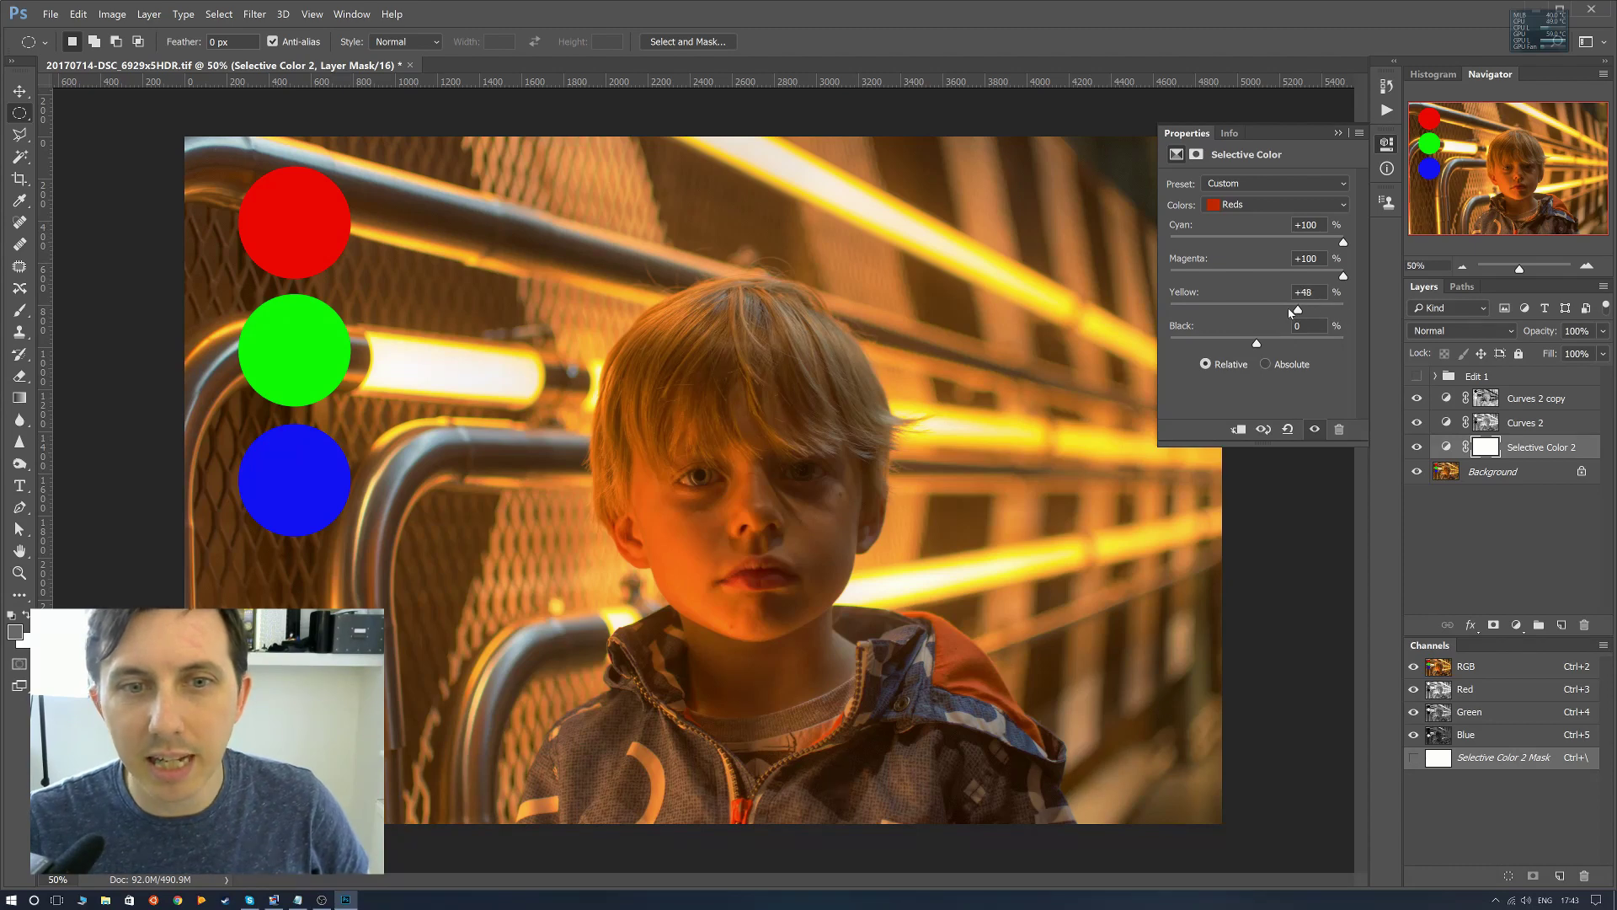
{"action": "left_click_drag", "start_coordinate": [1289, 312], "coordinate": [1136, 315]}
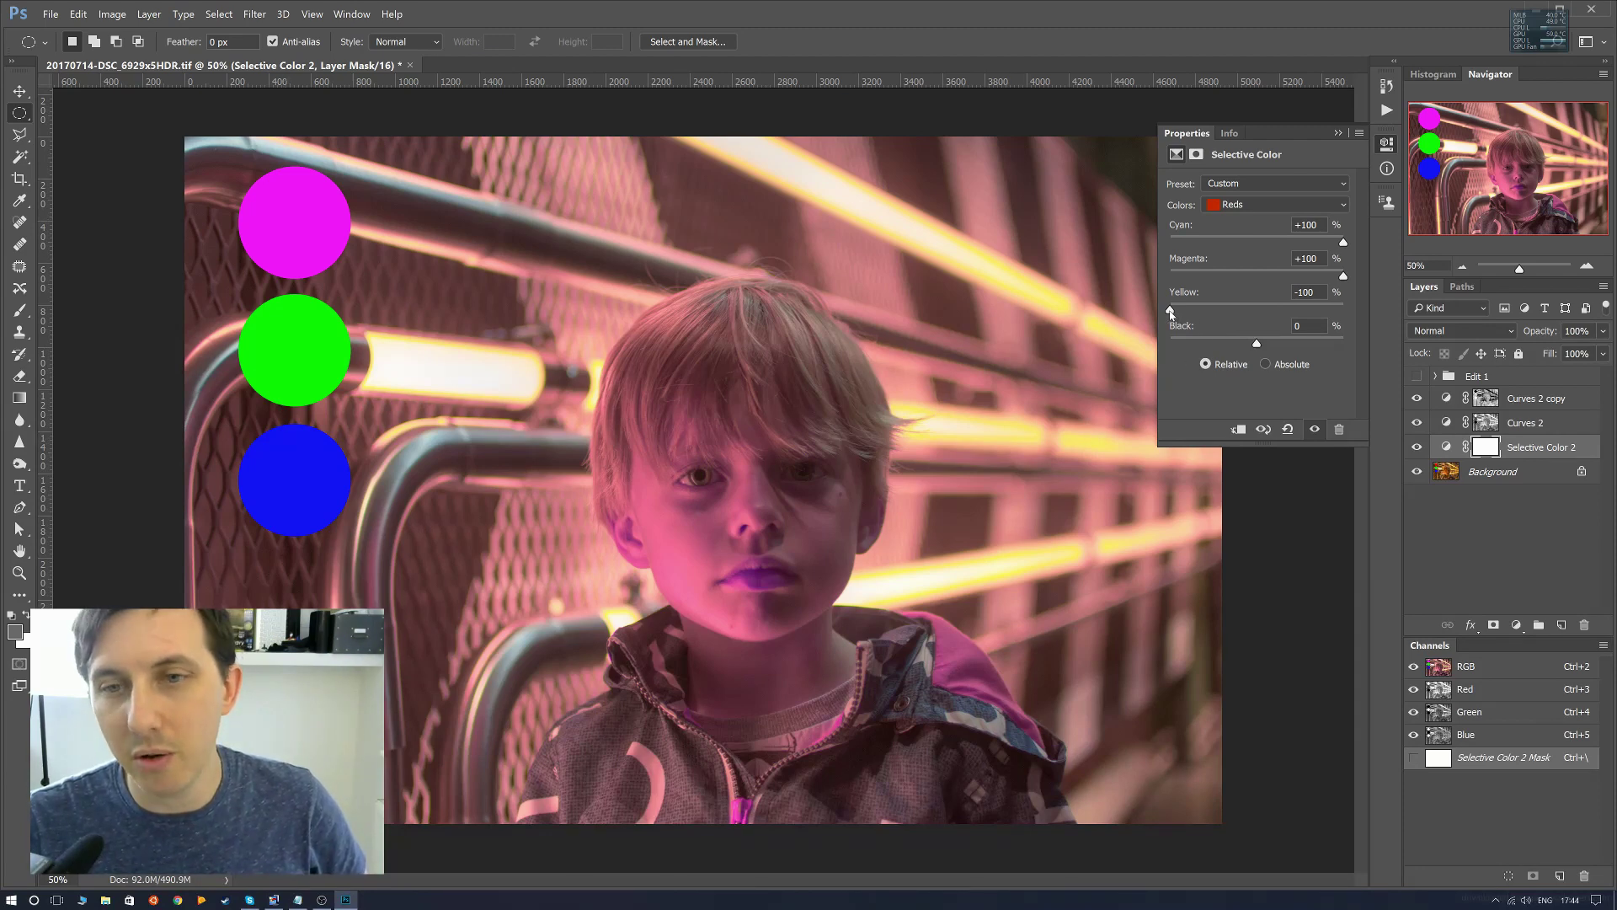
Set the Reds in Selective Color to cyan +31%, magenta +26% and yellow -23%.
{"action": "left_click_drag", "start_coordinate": [1170, 310], "coordinate": [1237, 324]}
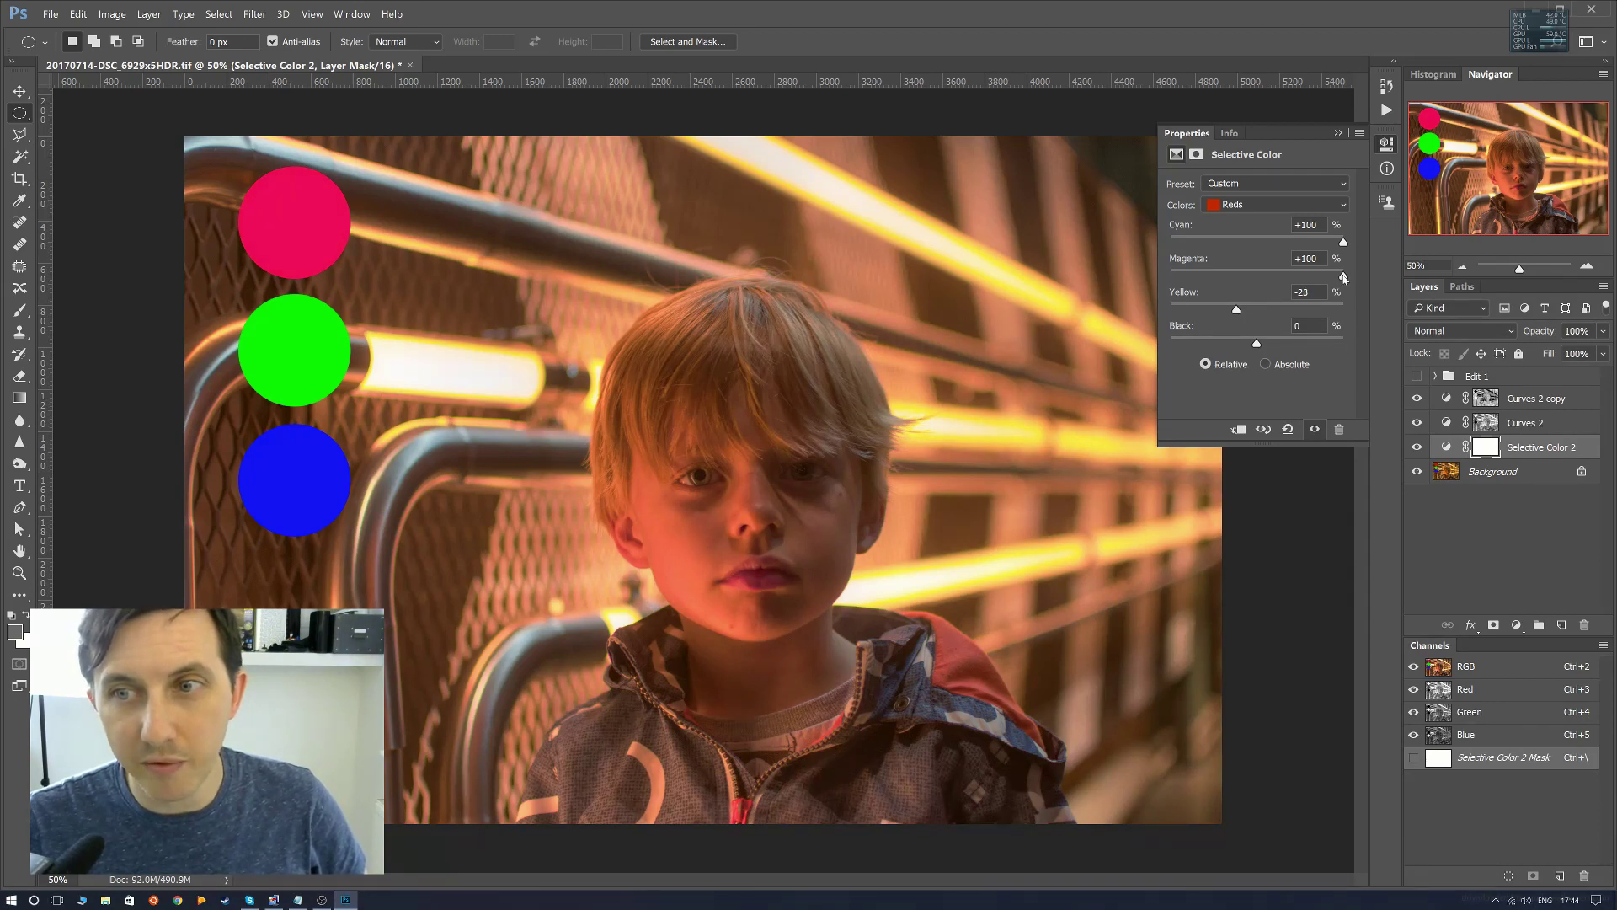
{"action": "left_click_drag", "start_coordinate": [1343, 278], "coordinate": [1286, 251]}
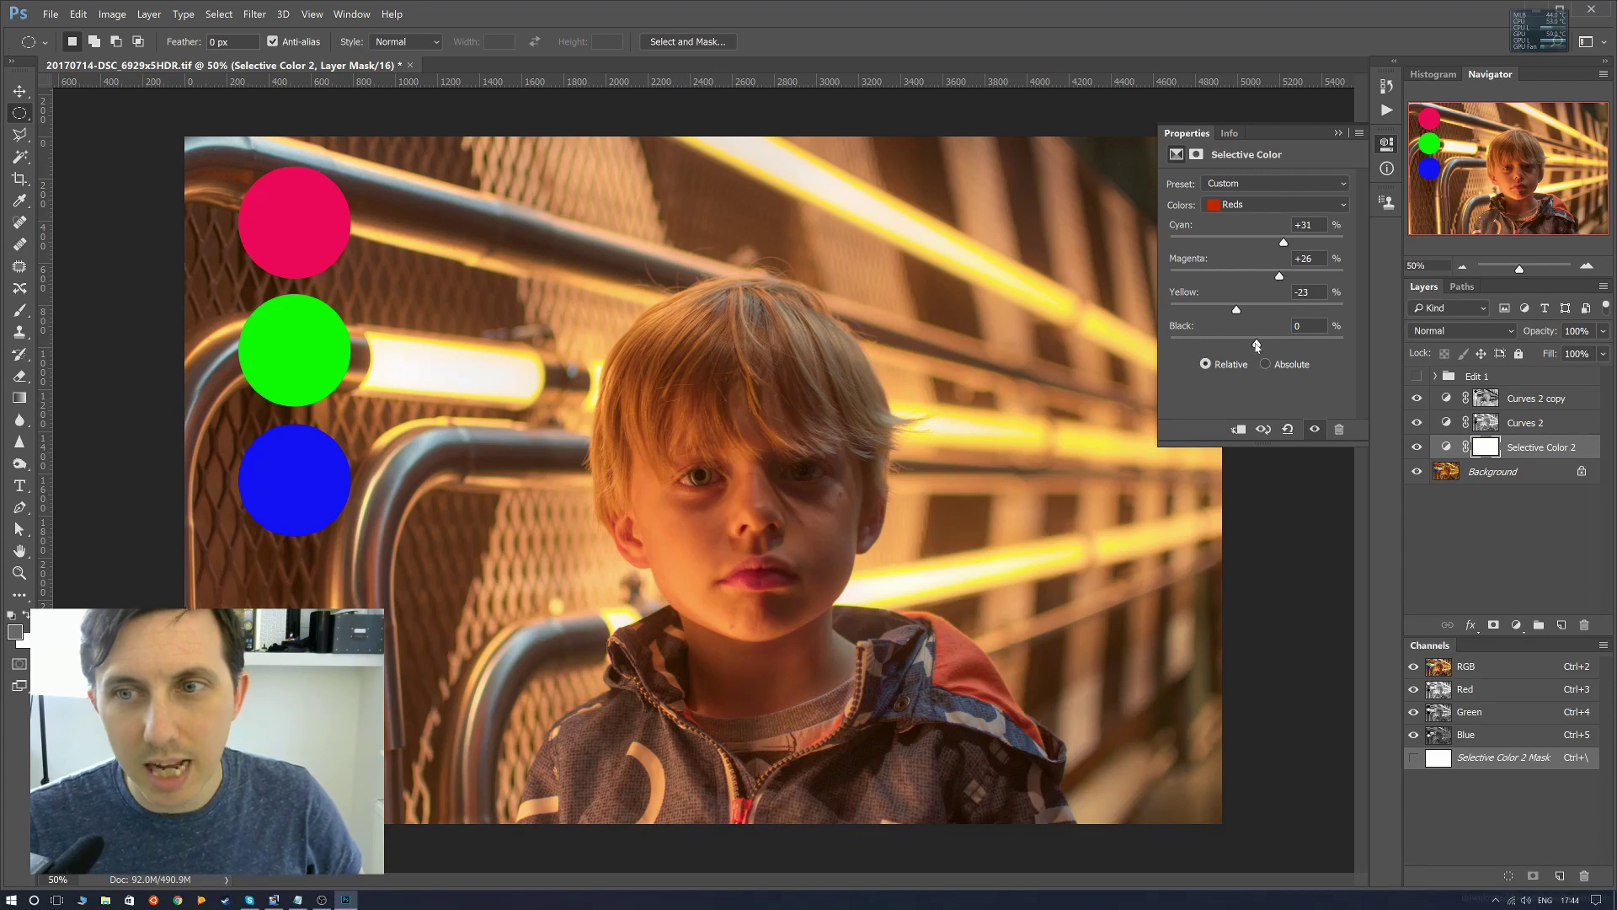
Test the Reds' black amount at both -100% and +100%, and set it to -8%.
{"action": "left_click_drag", "start_coordinate": [1256, 345], "coordinate": [1144, 360]}
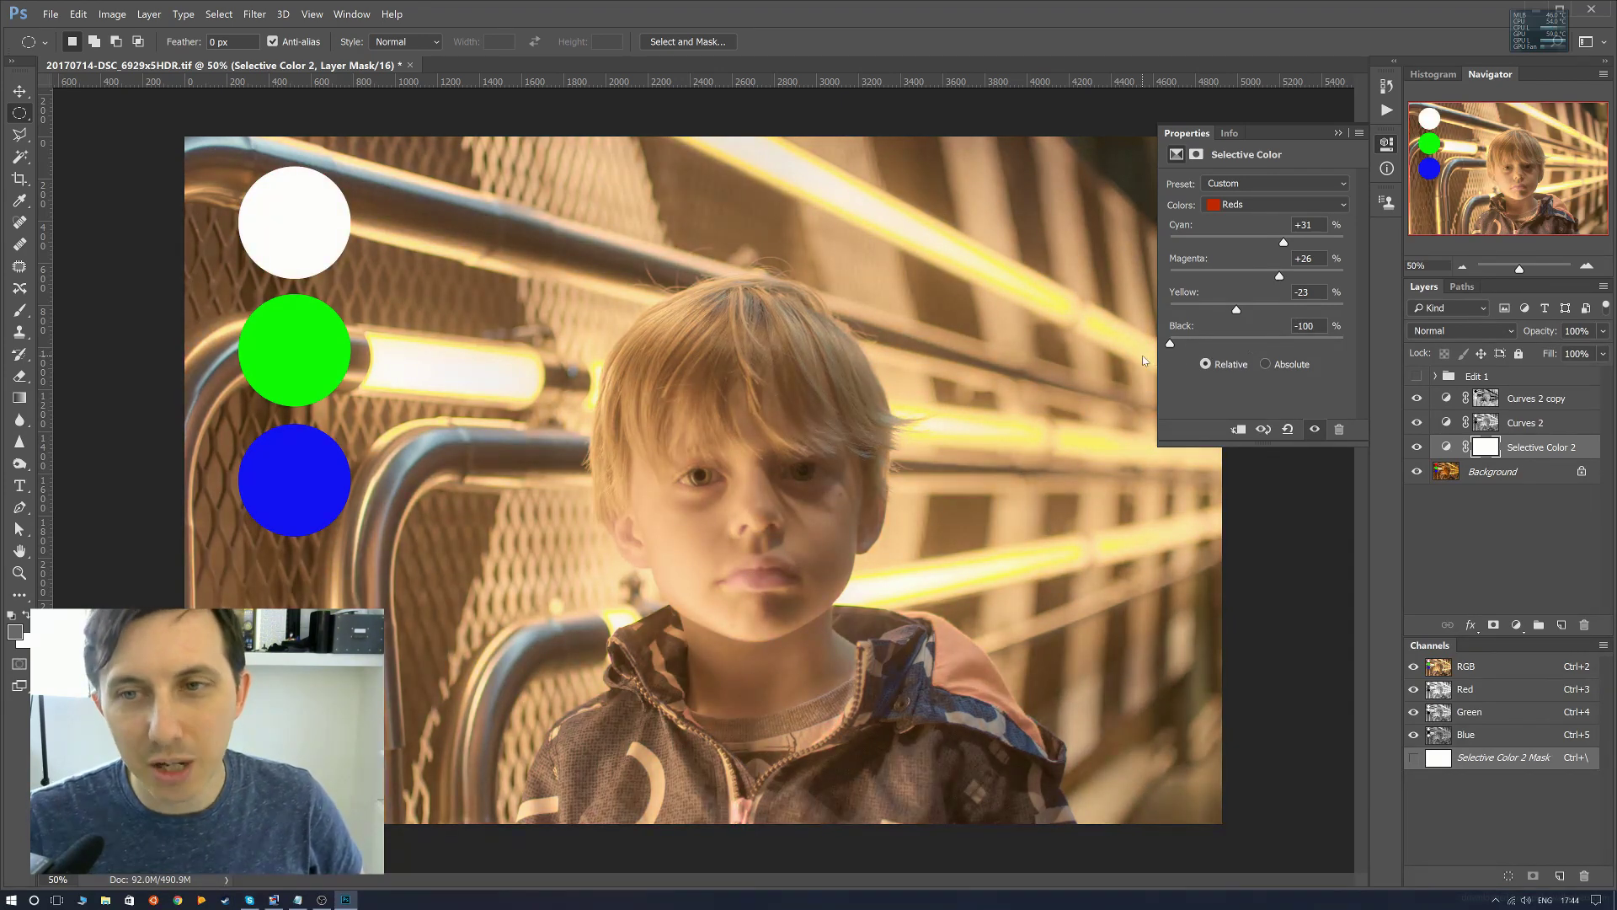
{"action": "left_click_drag", "start_coordinate": [1231, 362], "coordinate": [1374, 357]}
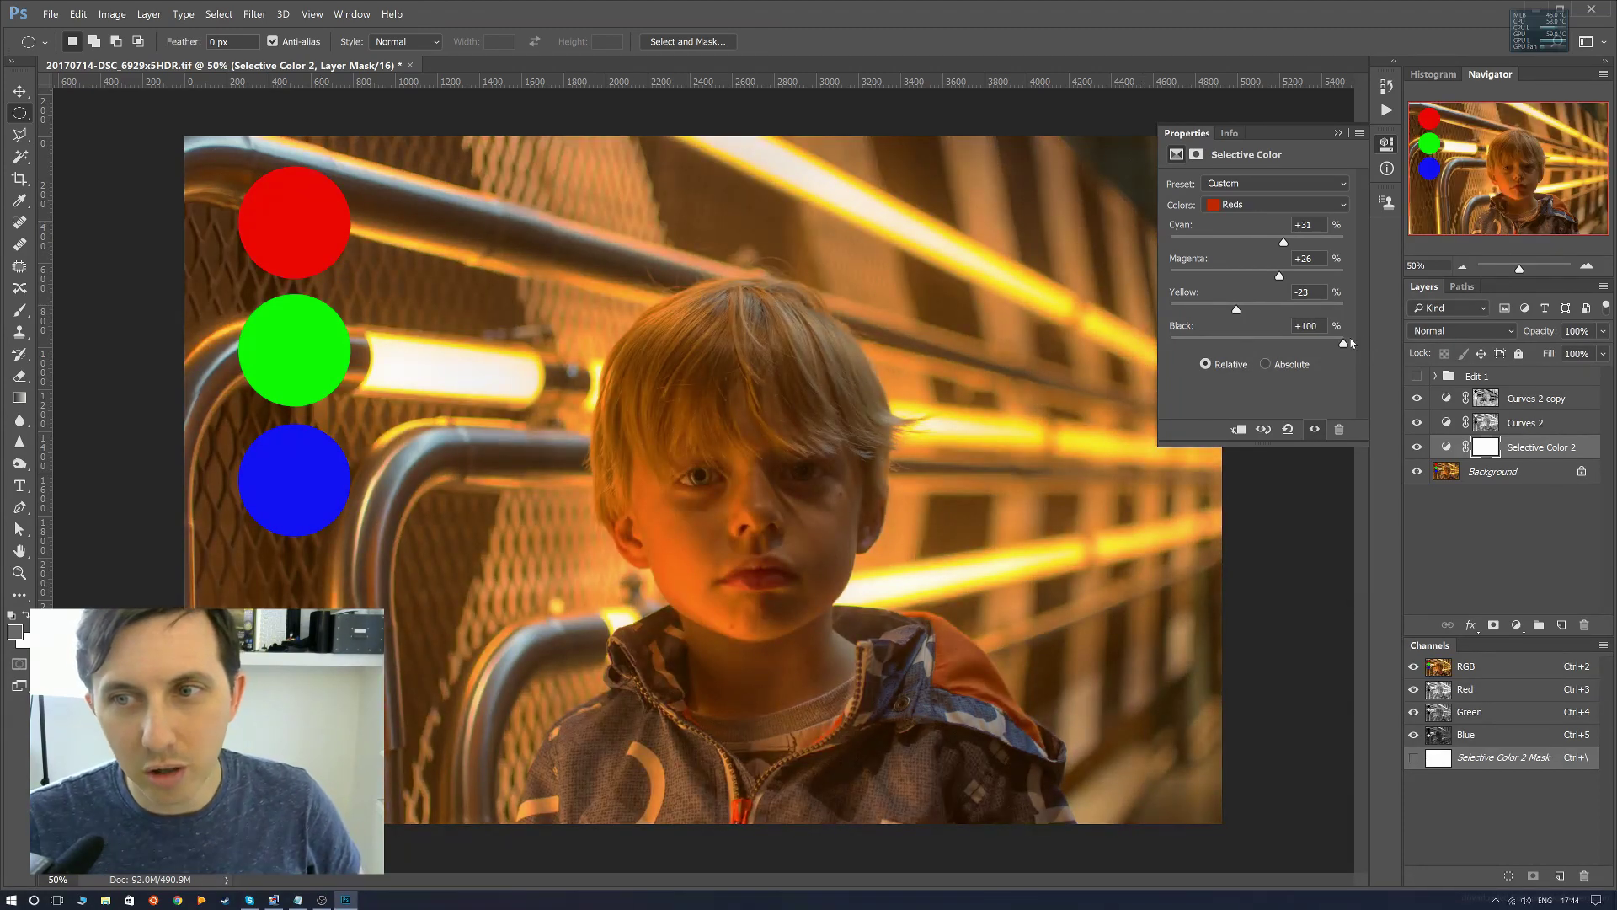
{"action": "left_click_drag", "start_coordinate": [1344, 342], "coordinate": [1149, 346]}
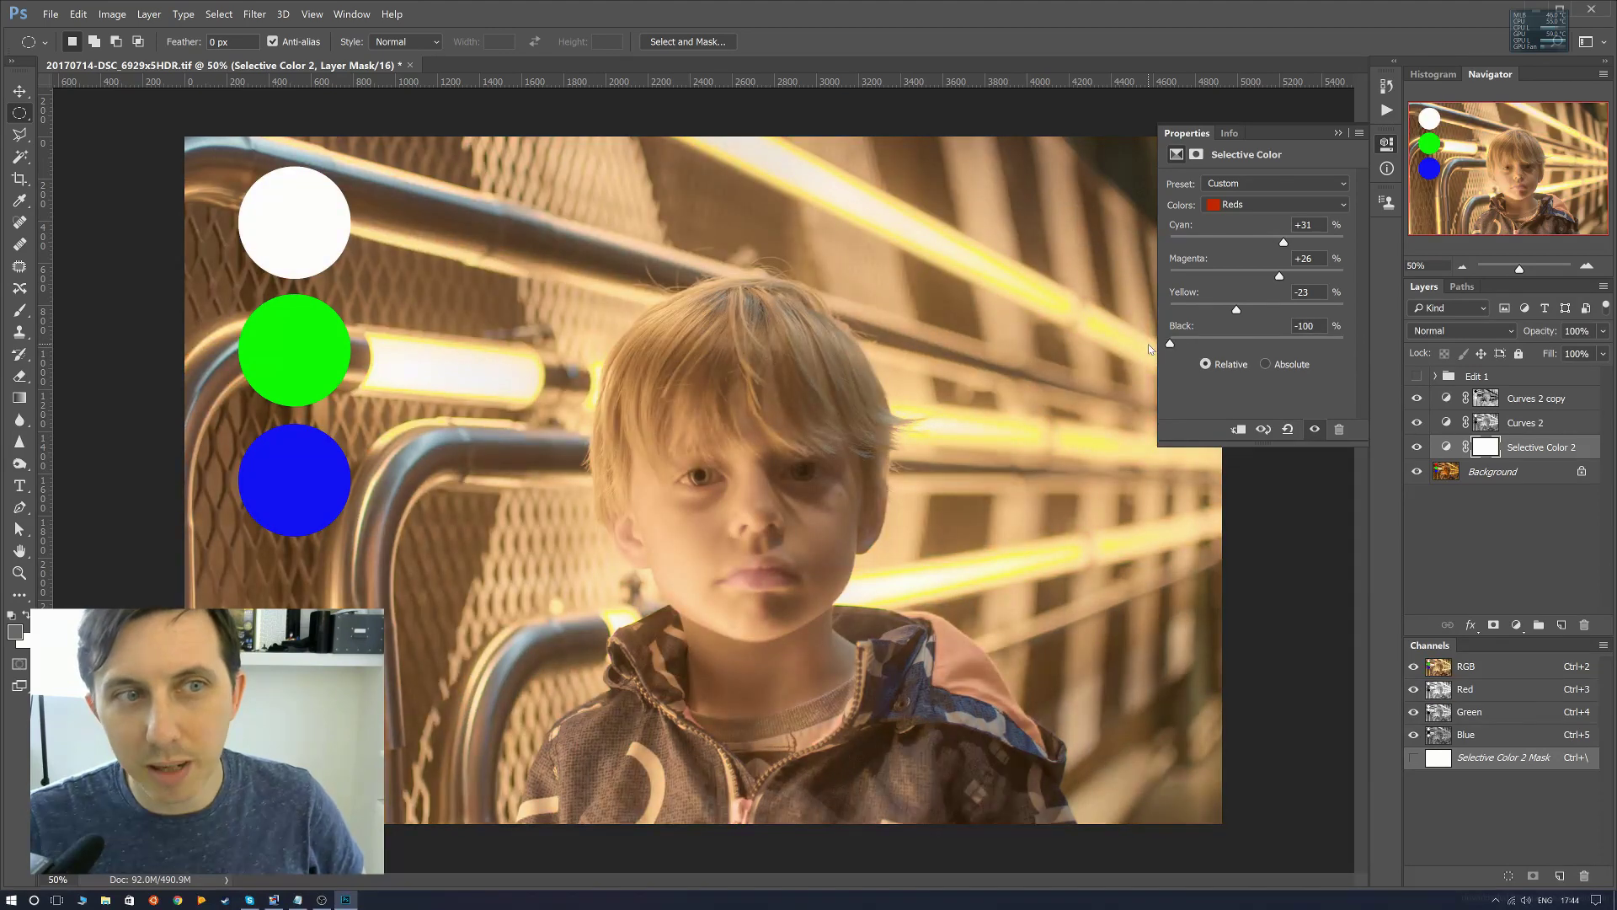
{"action": "left_click_drag", "start_coordinate": [1149, 343], "coordinate": [1254, 355]}
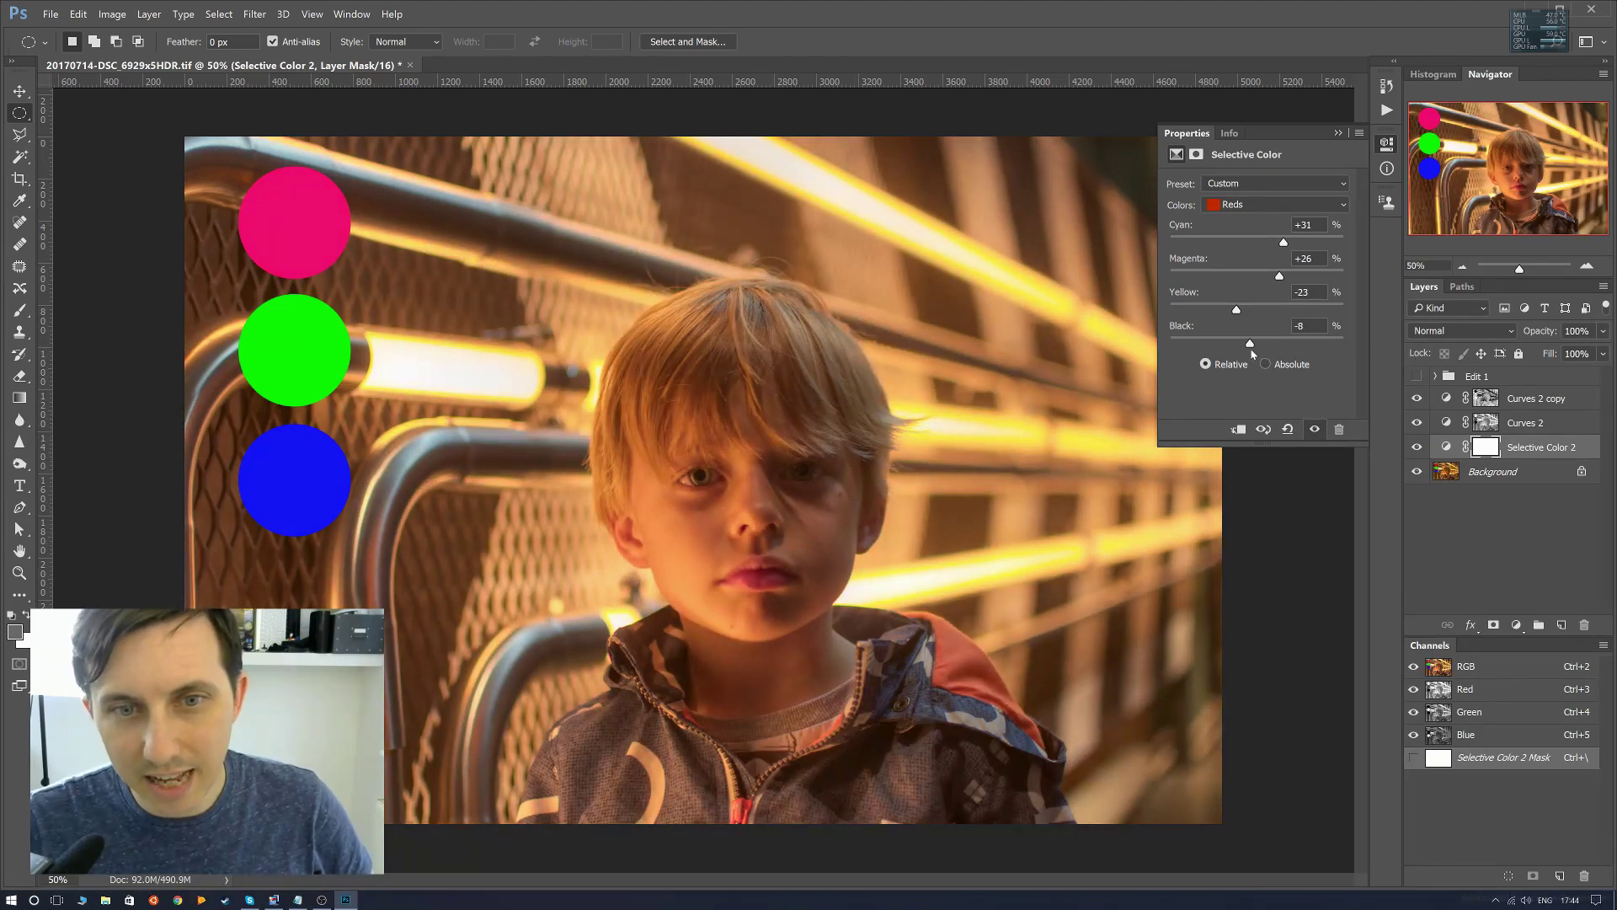
Adjust the black, yellow, magenta and cyan amounts of the Yellows in Selective Color.
{"action": "left_click", "coordinate": [1247, 209]}
{"action": "left_click", "coordinate": [1238, 224]}
{"action": "left_click_drag", "start_coordinate": [1256, 344], "coordinate": [1259, 311]}
{"action": "left_click_drag", "start_coordinate": [1257, 276], "coordinate": [1250, 273]}
{"action": "left_click_drag", "start_coordinate": [1257, 241], "coordinate": [1263, 241]}
Choose the Whites range in Selective Color, compare its black amount at -100% and +100%, and leave it at +100%.
{"action": "left_click", "coordinate": [1264, 206]}
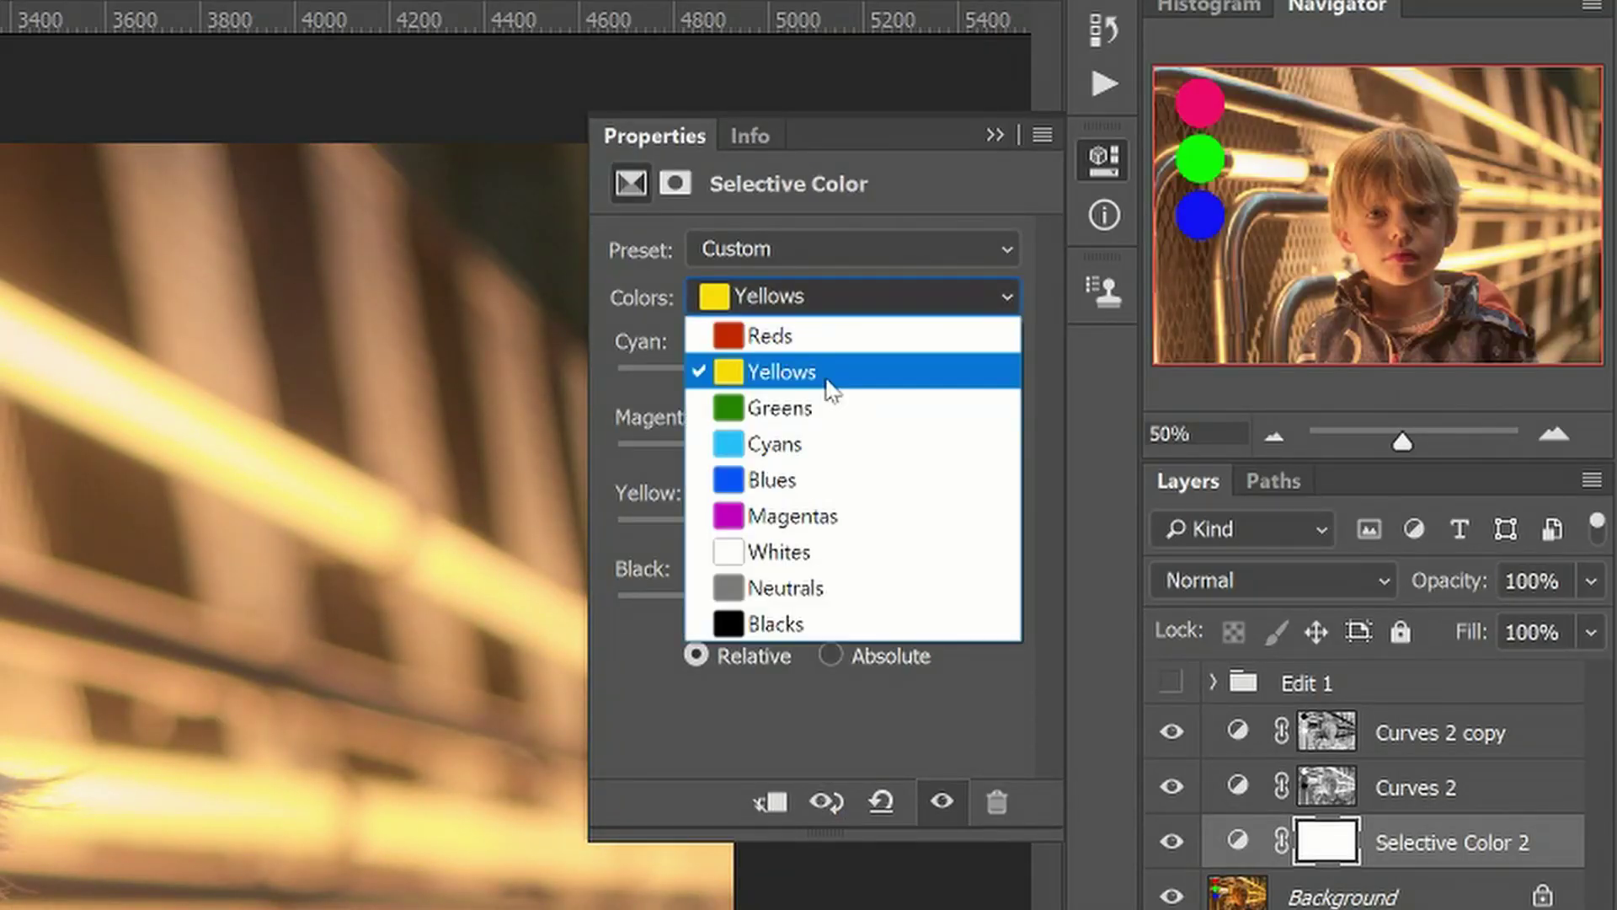
{"action": "left_click", "coordinate": [815, 408]}
{"action": "mouse_move", "coordinate": [812, 604]}
{"action": "left_mouse_down"}
{"action": "mouse_move", "coordinate": [549, 604]}
{"action": "mouse_move", "coordinate": [812, 603]}
{"action": "left_mouse_up"}
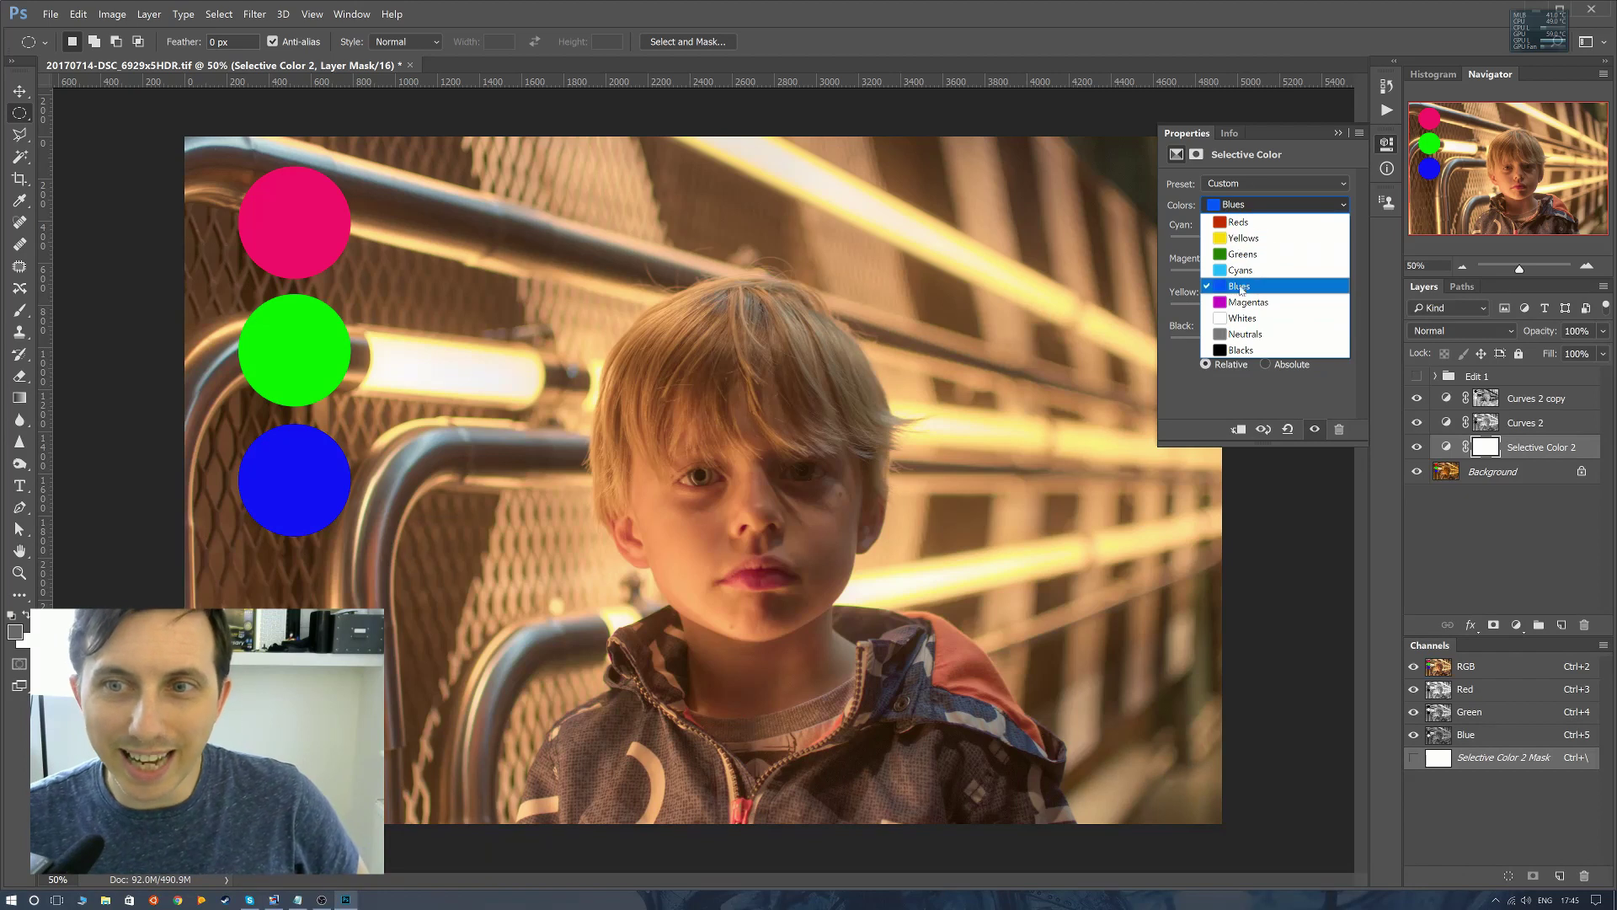
{"action": "left_click", "coordinate": [1253, 319]}
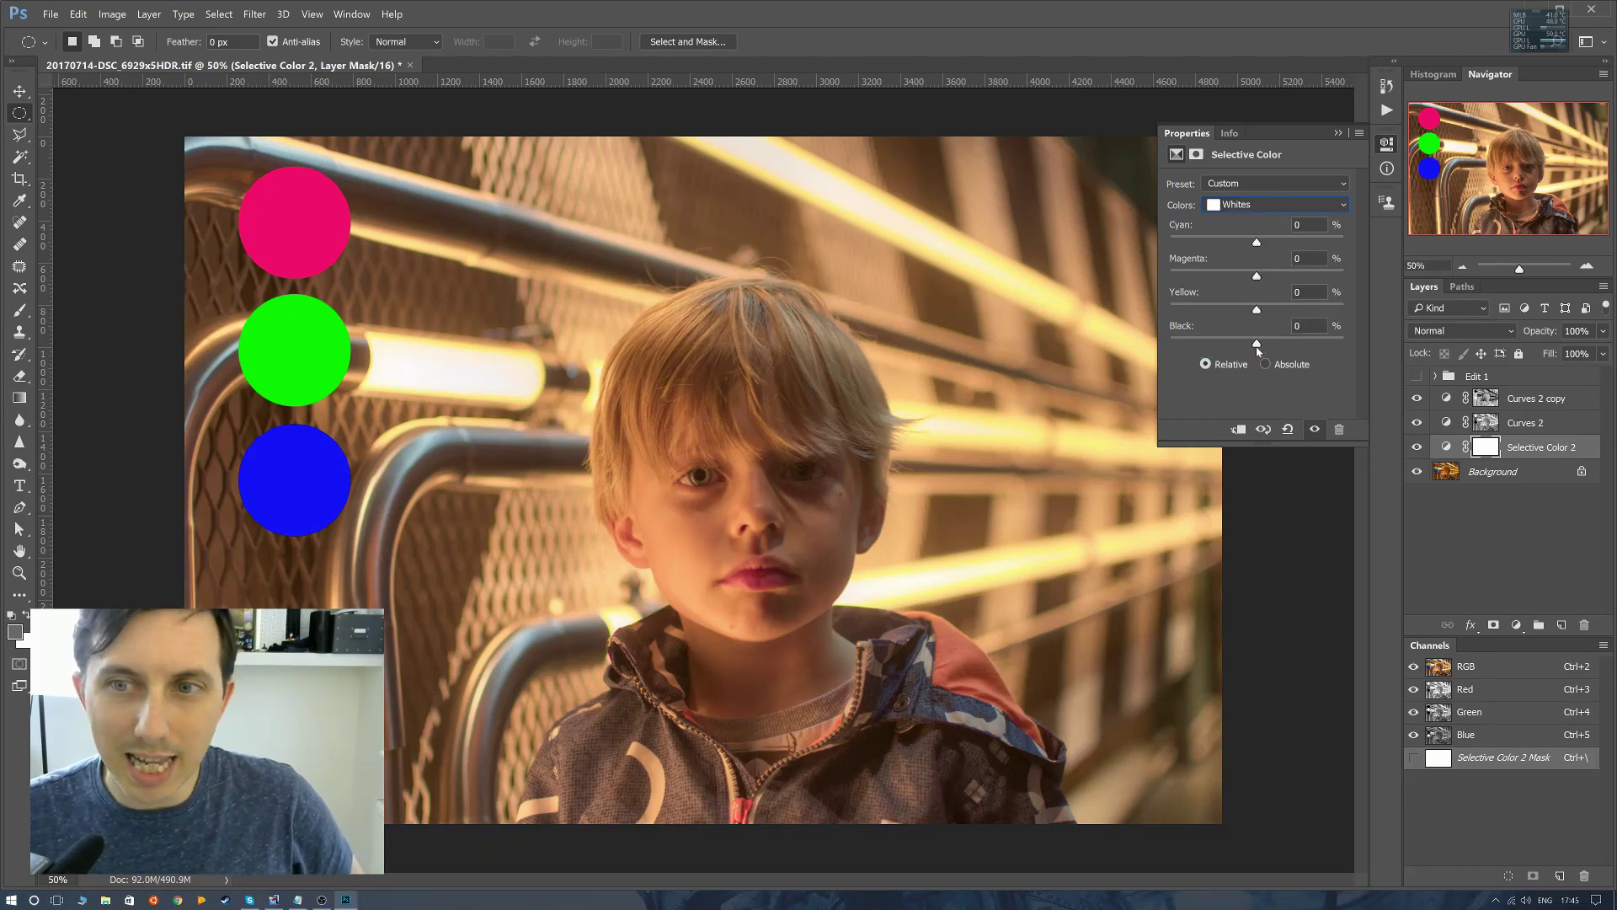
{"action": "left_click_drag", "start_coordinate": [1257, 344], "coordinate": [1389, 356]}
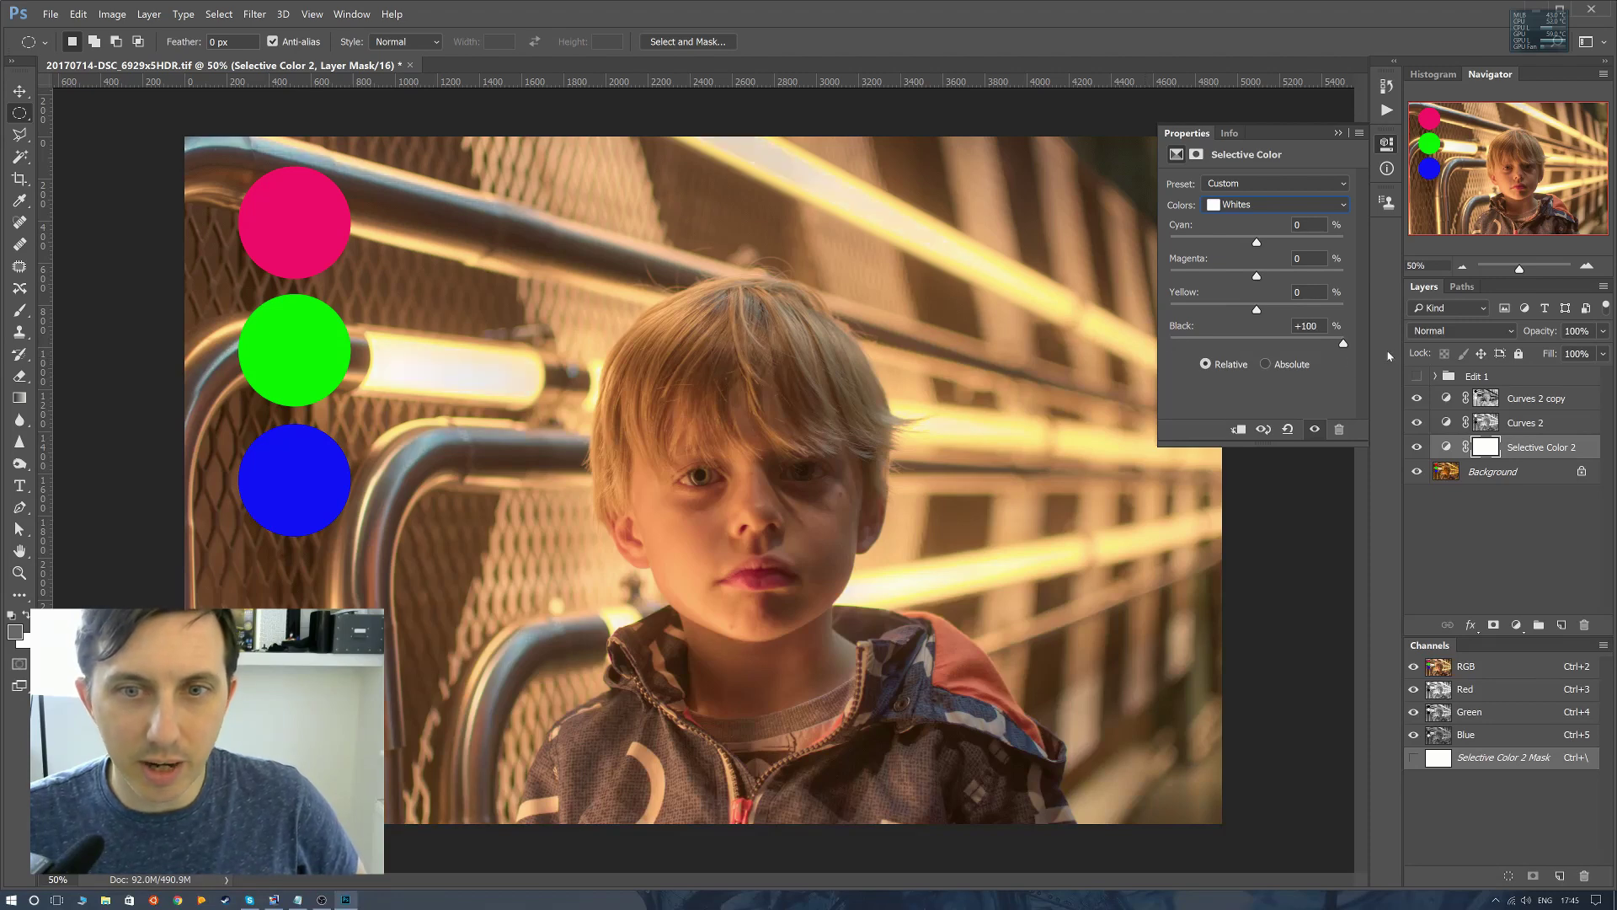
{"action": "key", "text": "ctrl+z"}
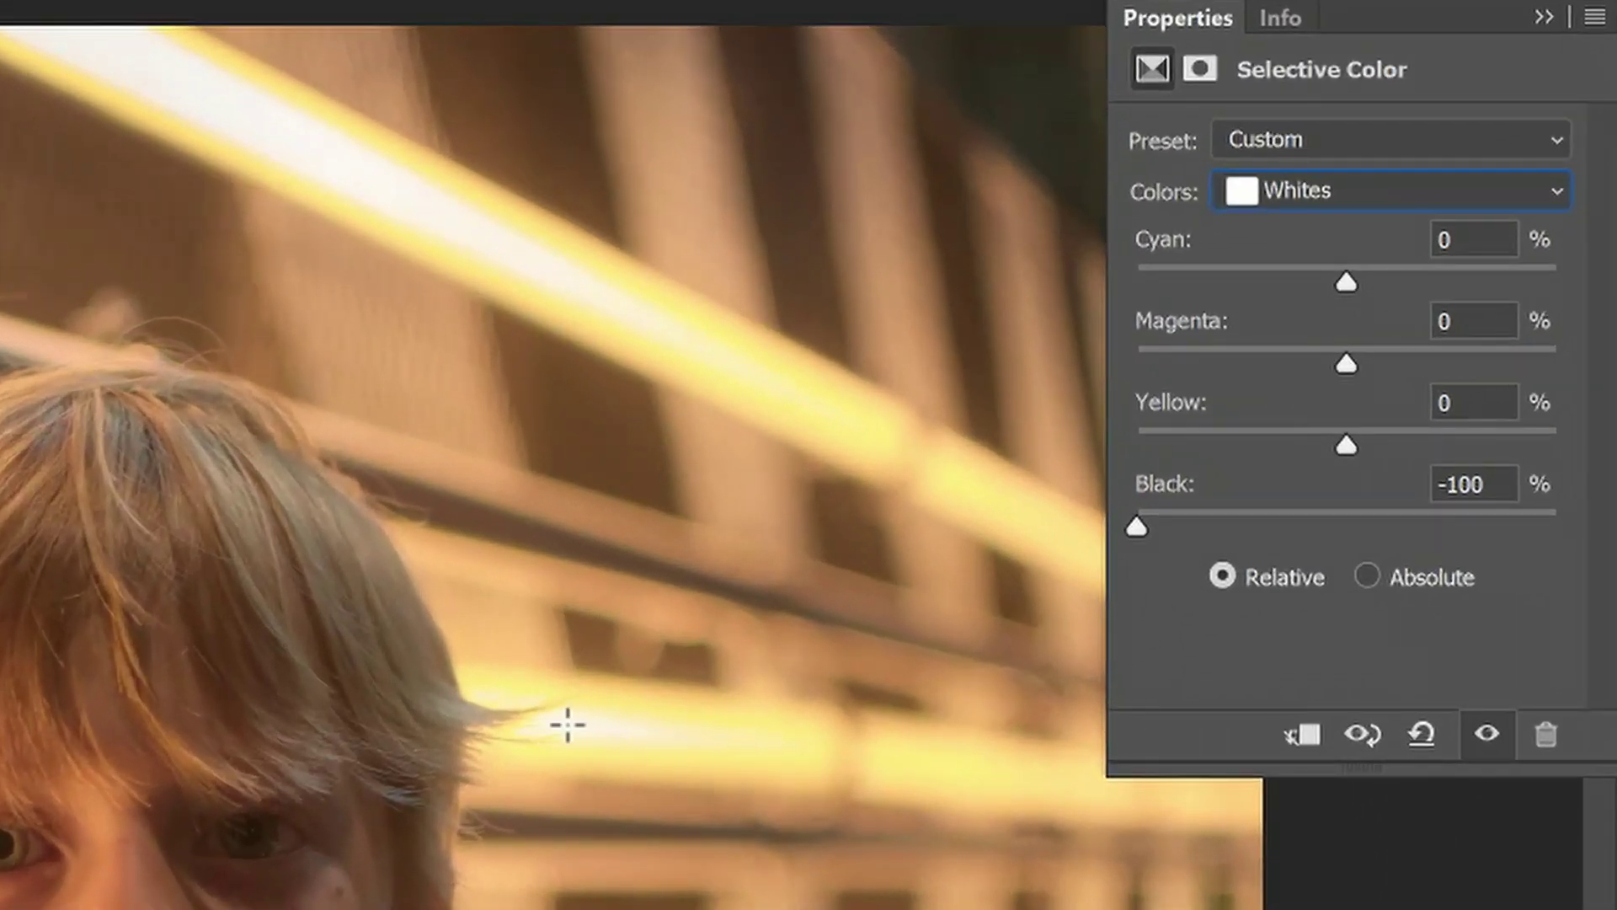
{"action": "left_click_drag", "start_coordinate": [1135, 526], "coordinate": [1555, 526]}
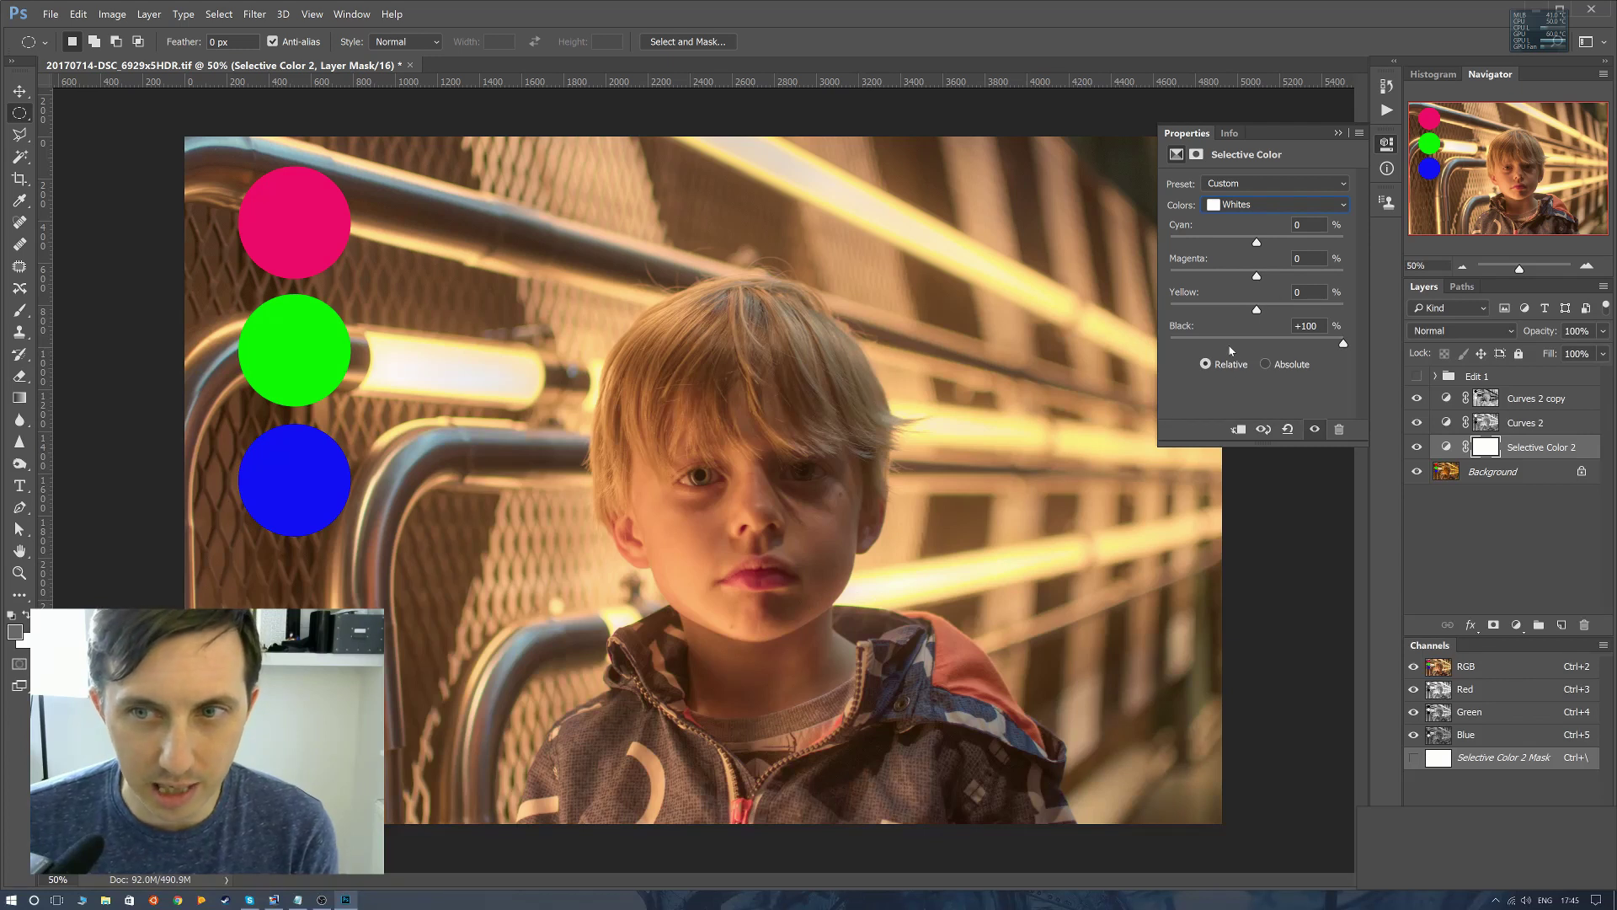
{"action": "left_click", "coordinate": [1263, 212]}
{"action": "left_click", "coordinate": [1262, 213]}
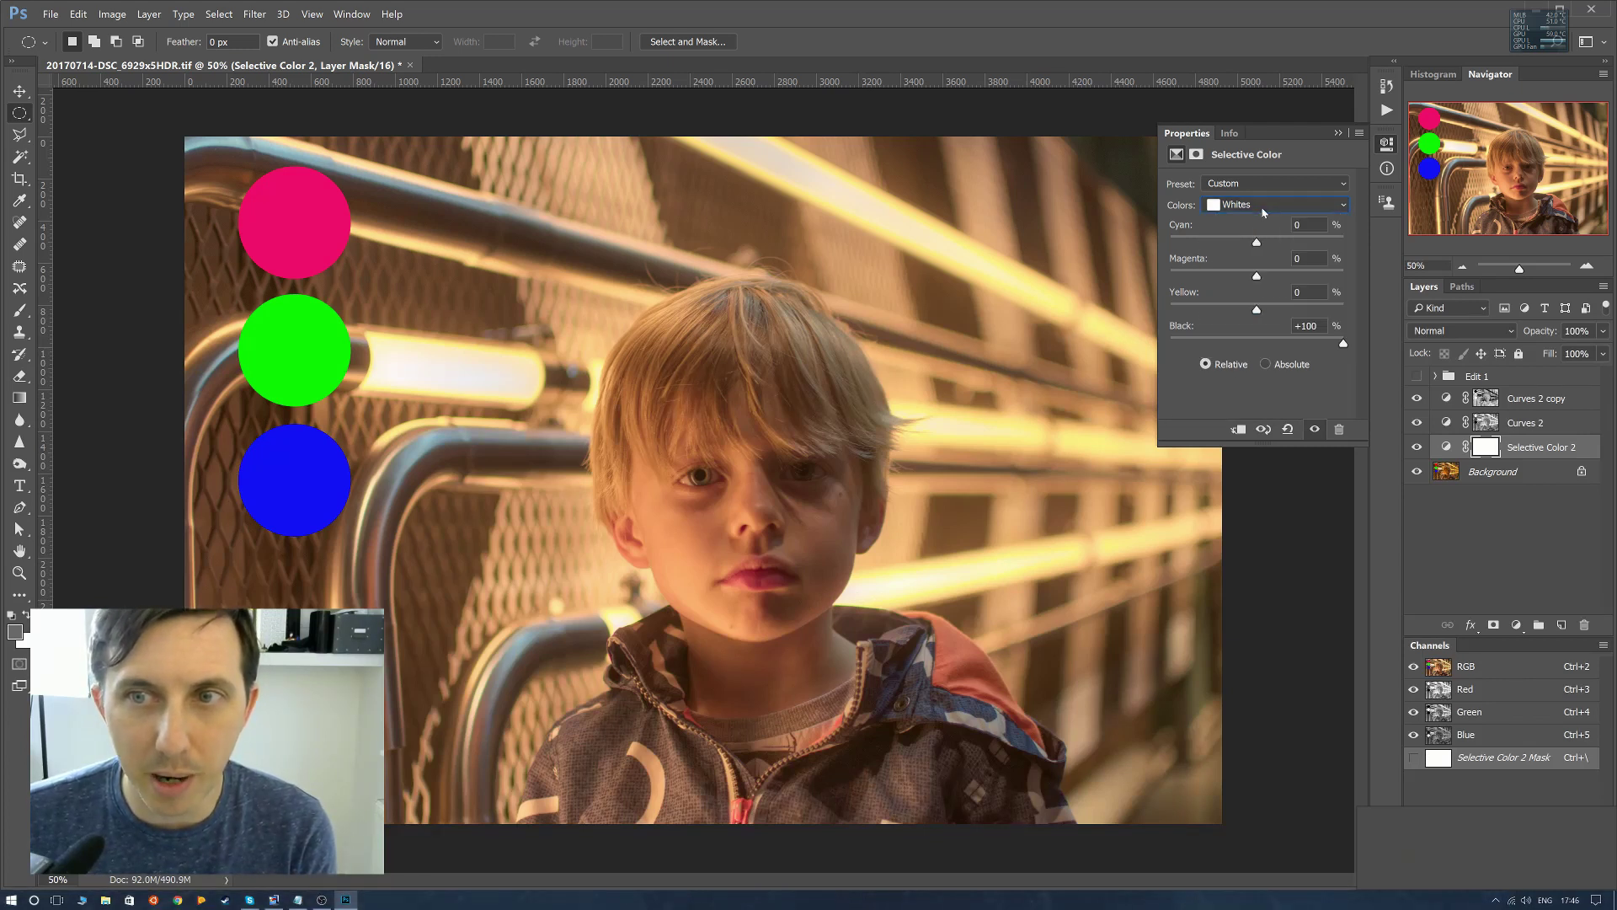
Test the Whites' cyan and magenta amounts across their ranges, and set cyan to -5% and magenta to +10%.
{"action": "left_click_drag", "start_coordinate": [1256, 244], "coordinate": [1090, 228]}
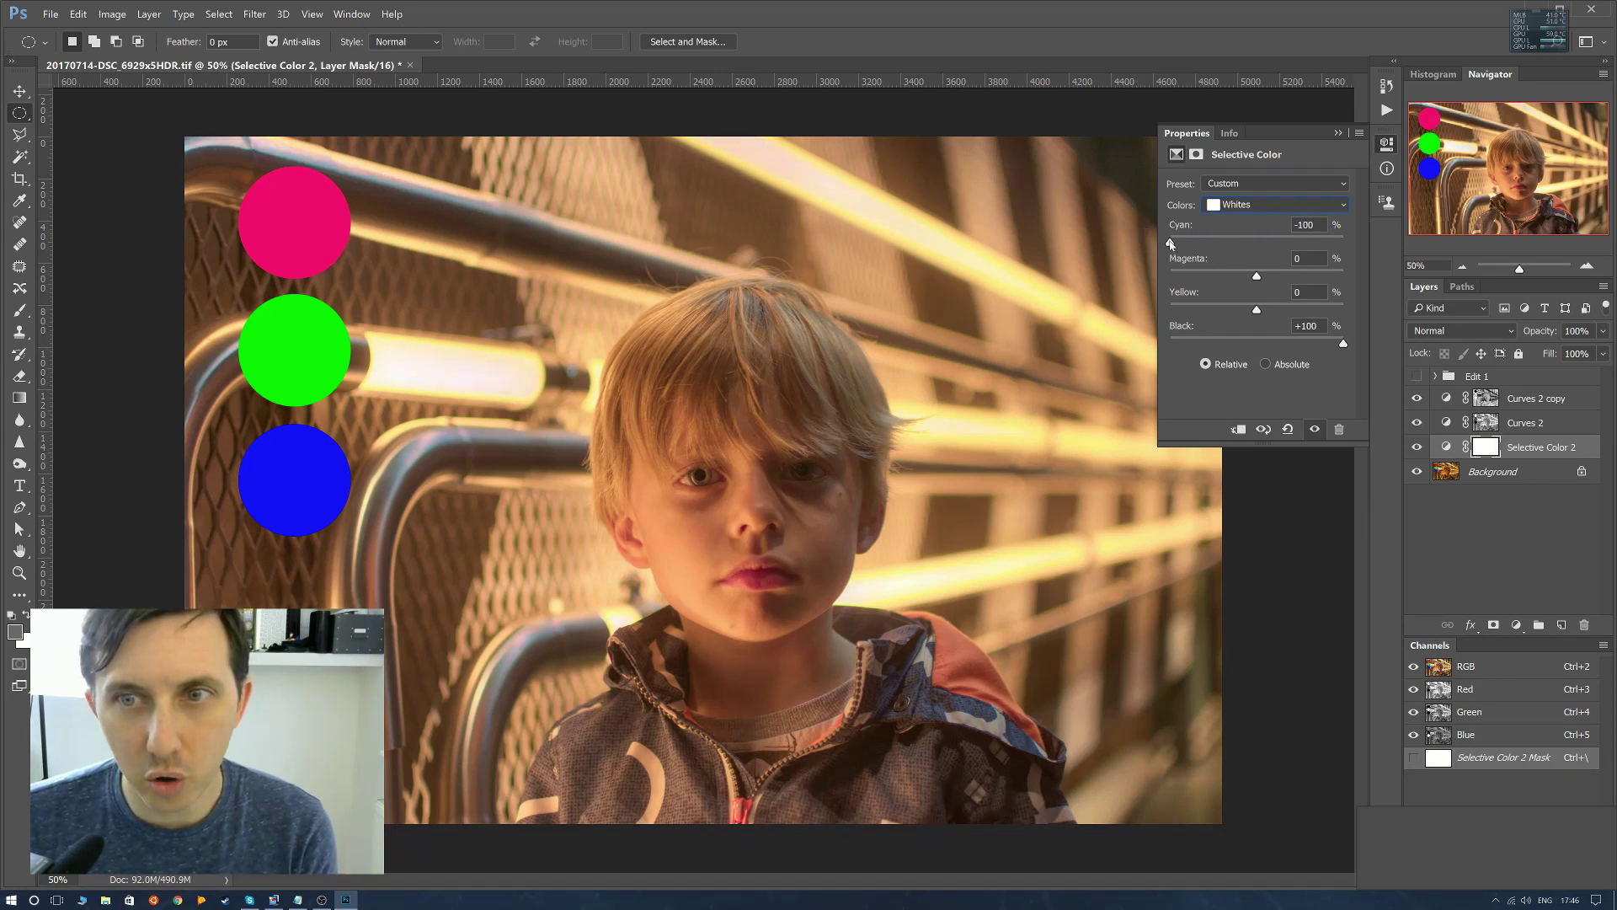
{"action": "left_click_drag", "start_coordinate": [1170, 243], "coordinate": [1338, 242]}
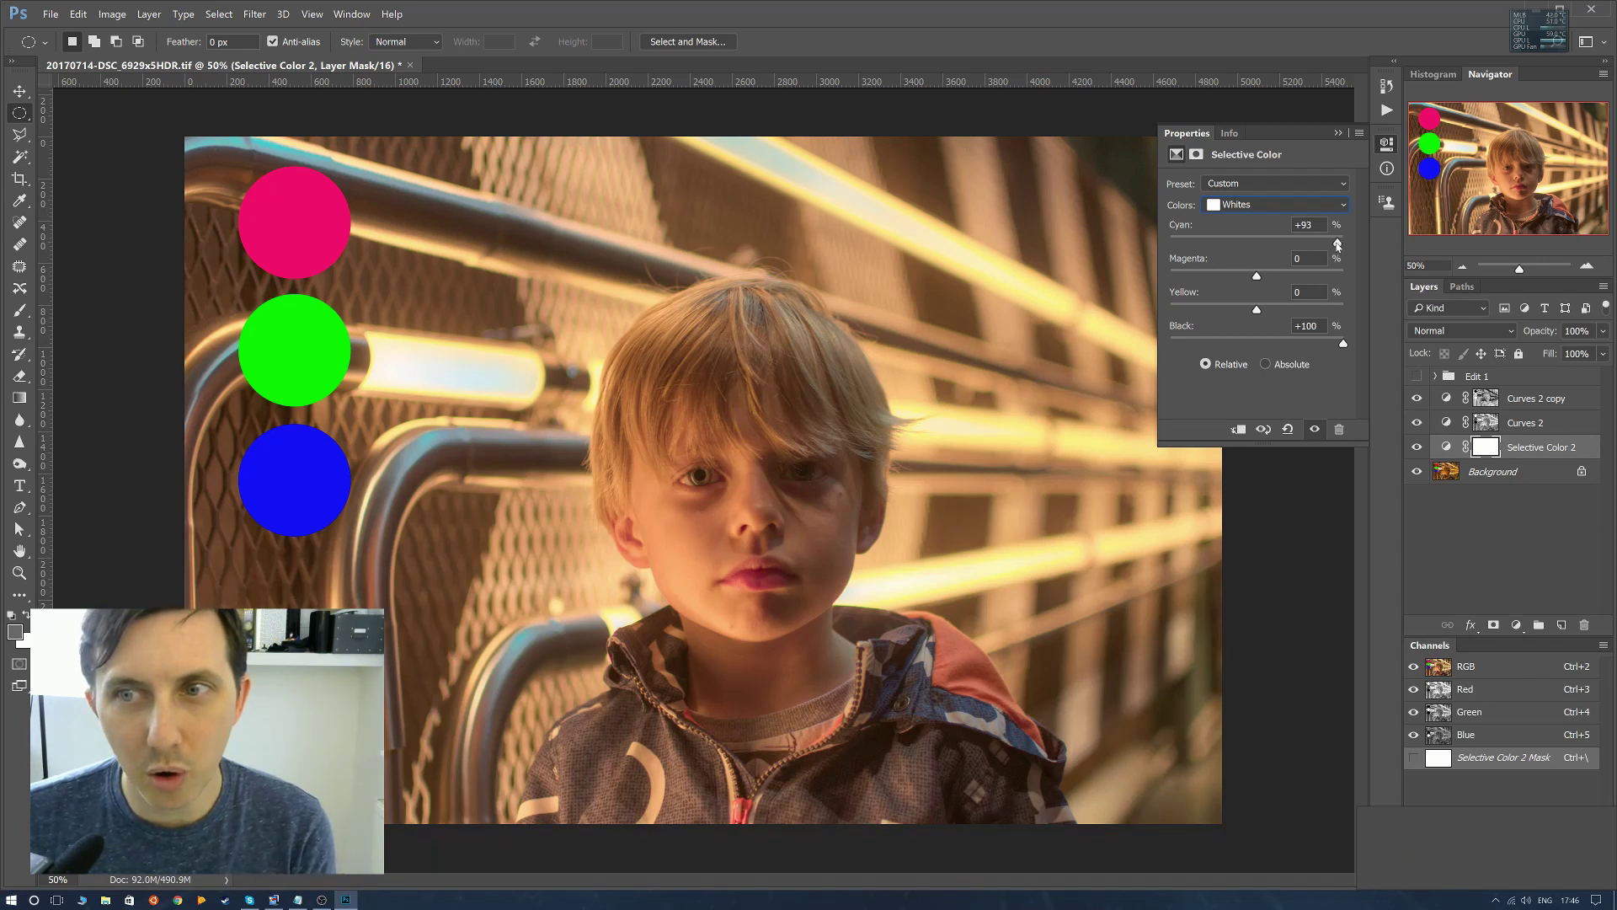
{"action": "left_click_drag", "start_coordinate": [1338, 243], "coordinate": [1366, 281]}
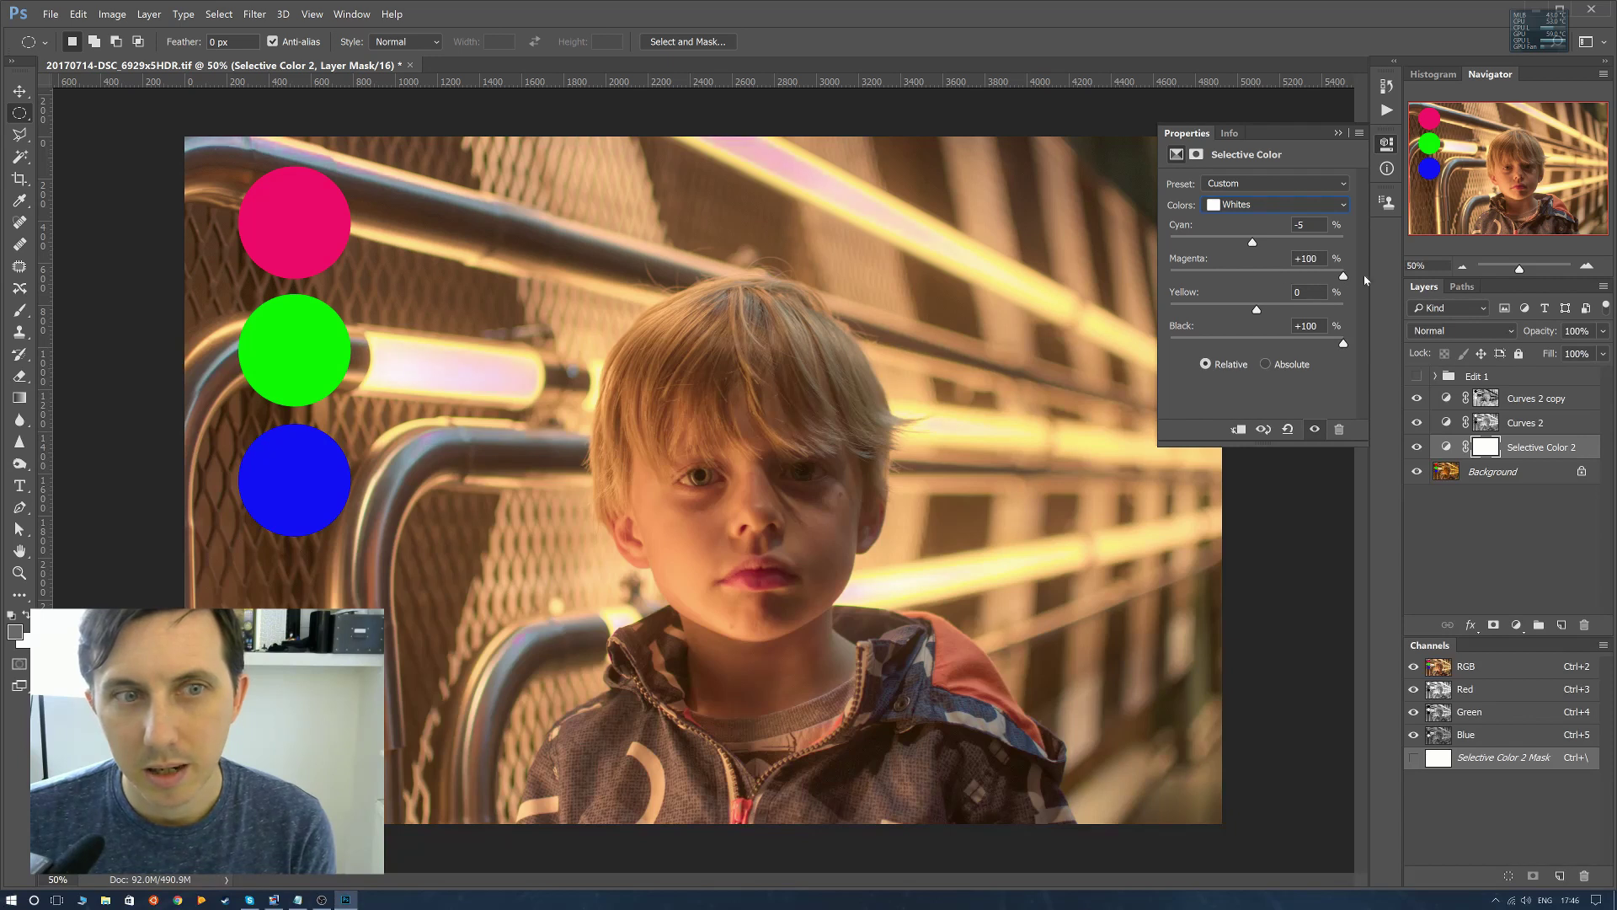
{"action": "left_click_drag", "start_coordinate": [1201, 278], "coordinate": [1139, 281]}
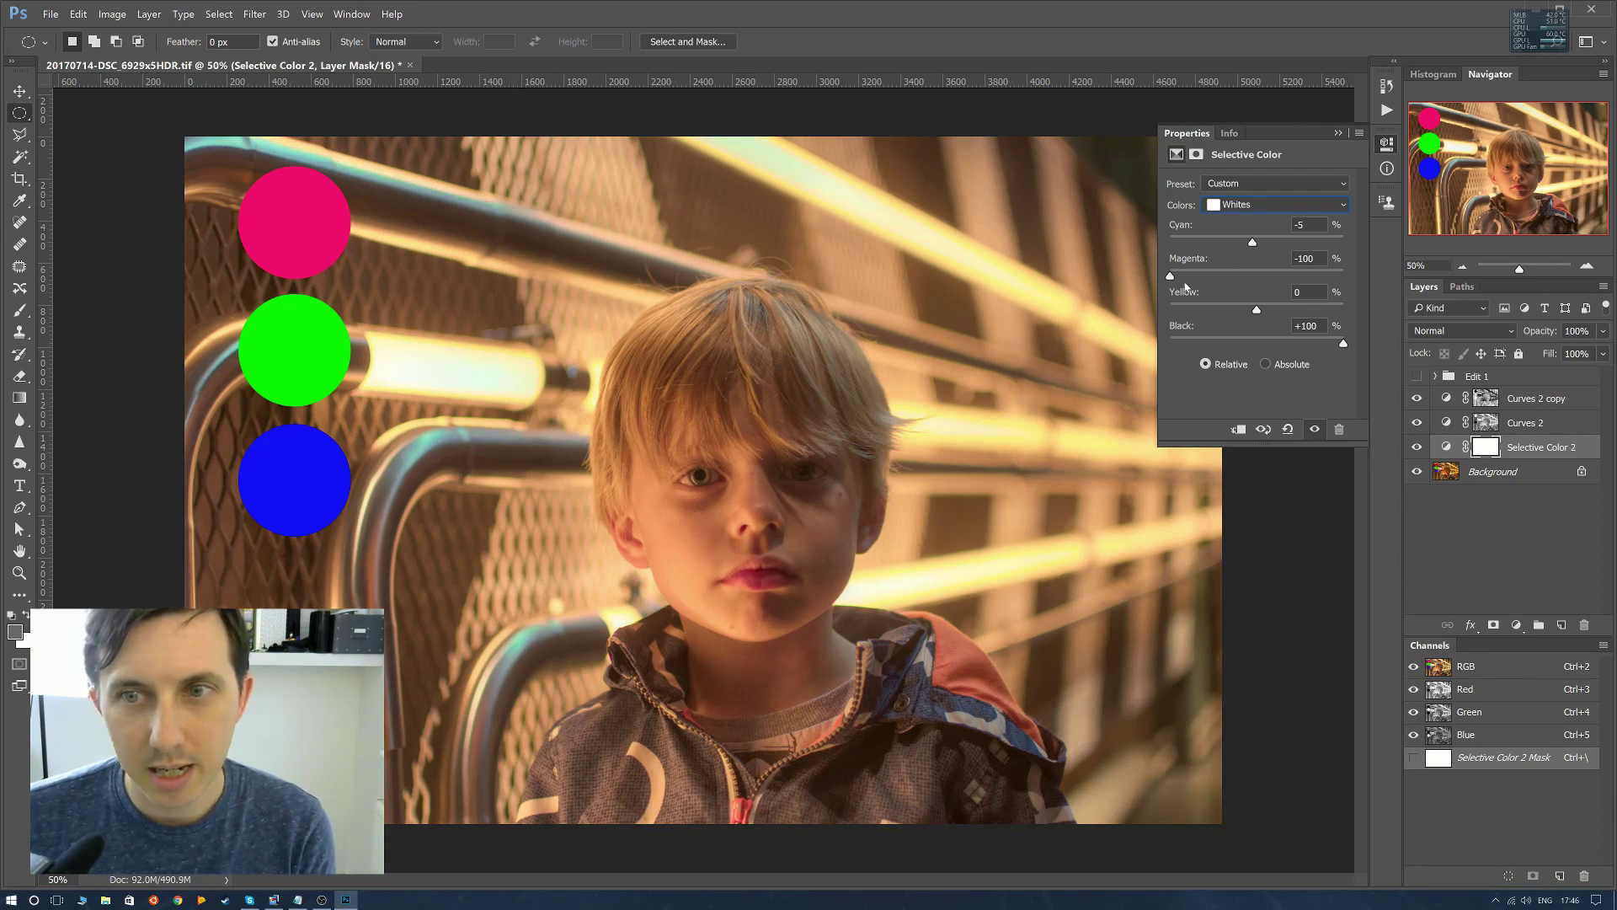
{"action": "left_click_drag", "start_coordinate": [1170, 278], "coordinate": [1394, 278]}
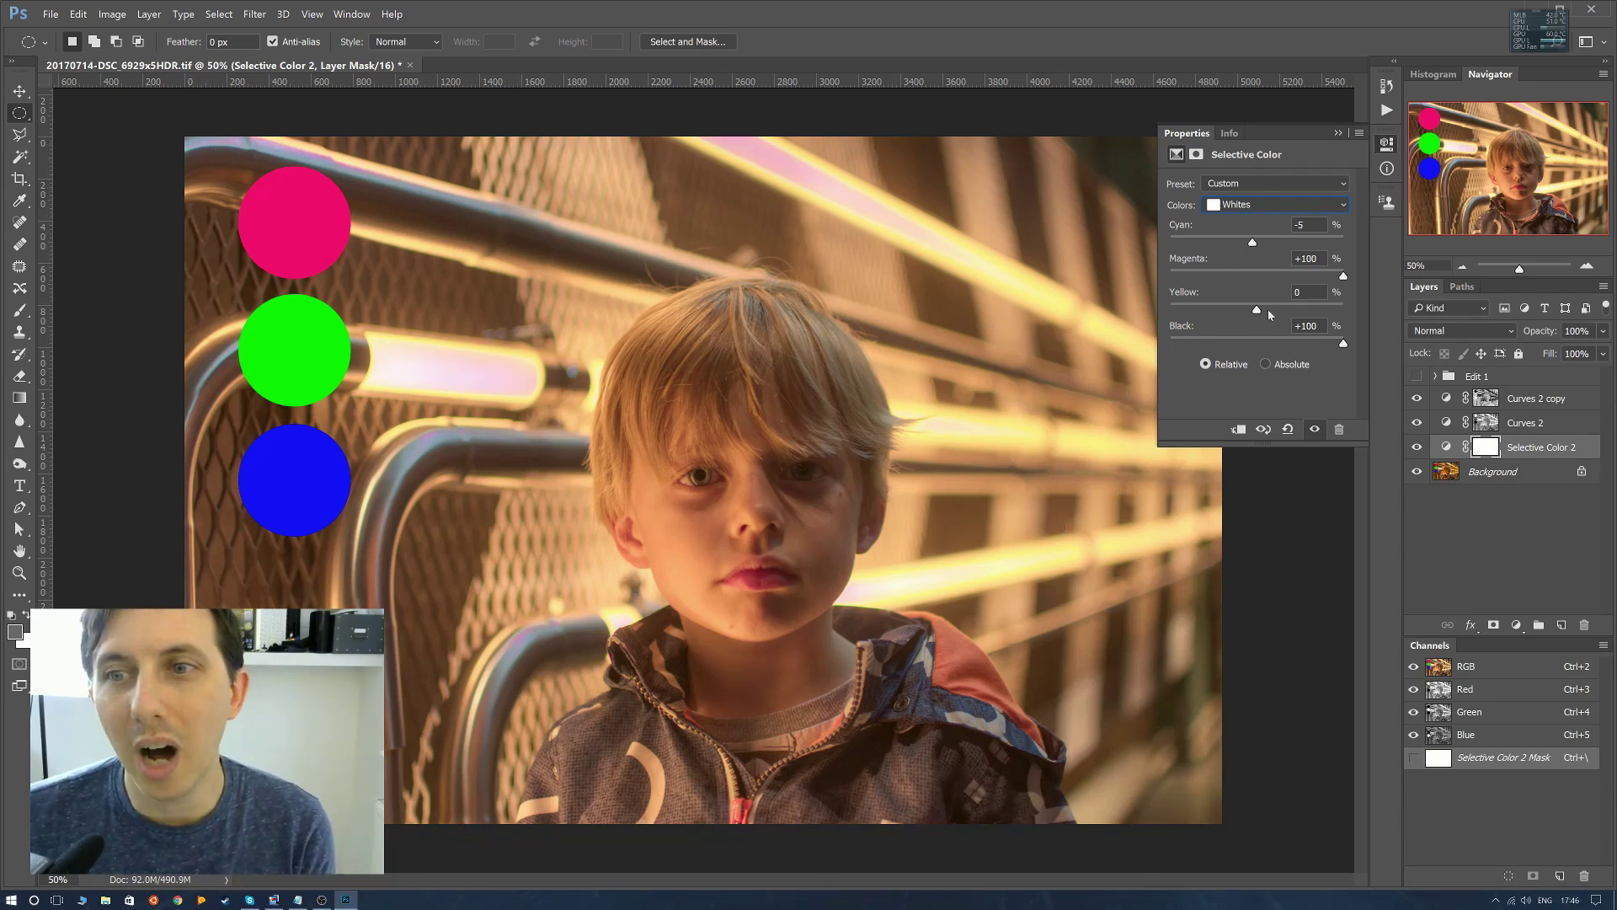
{"action": "left_click_drag", "start_coordinate": [1341, 283], "coordinate": [1256, 278]}
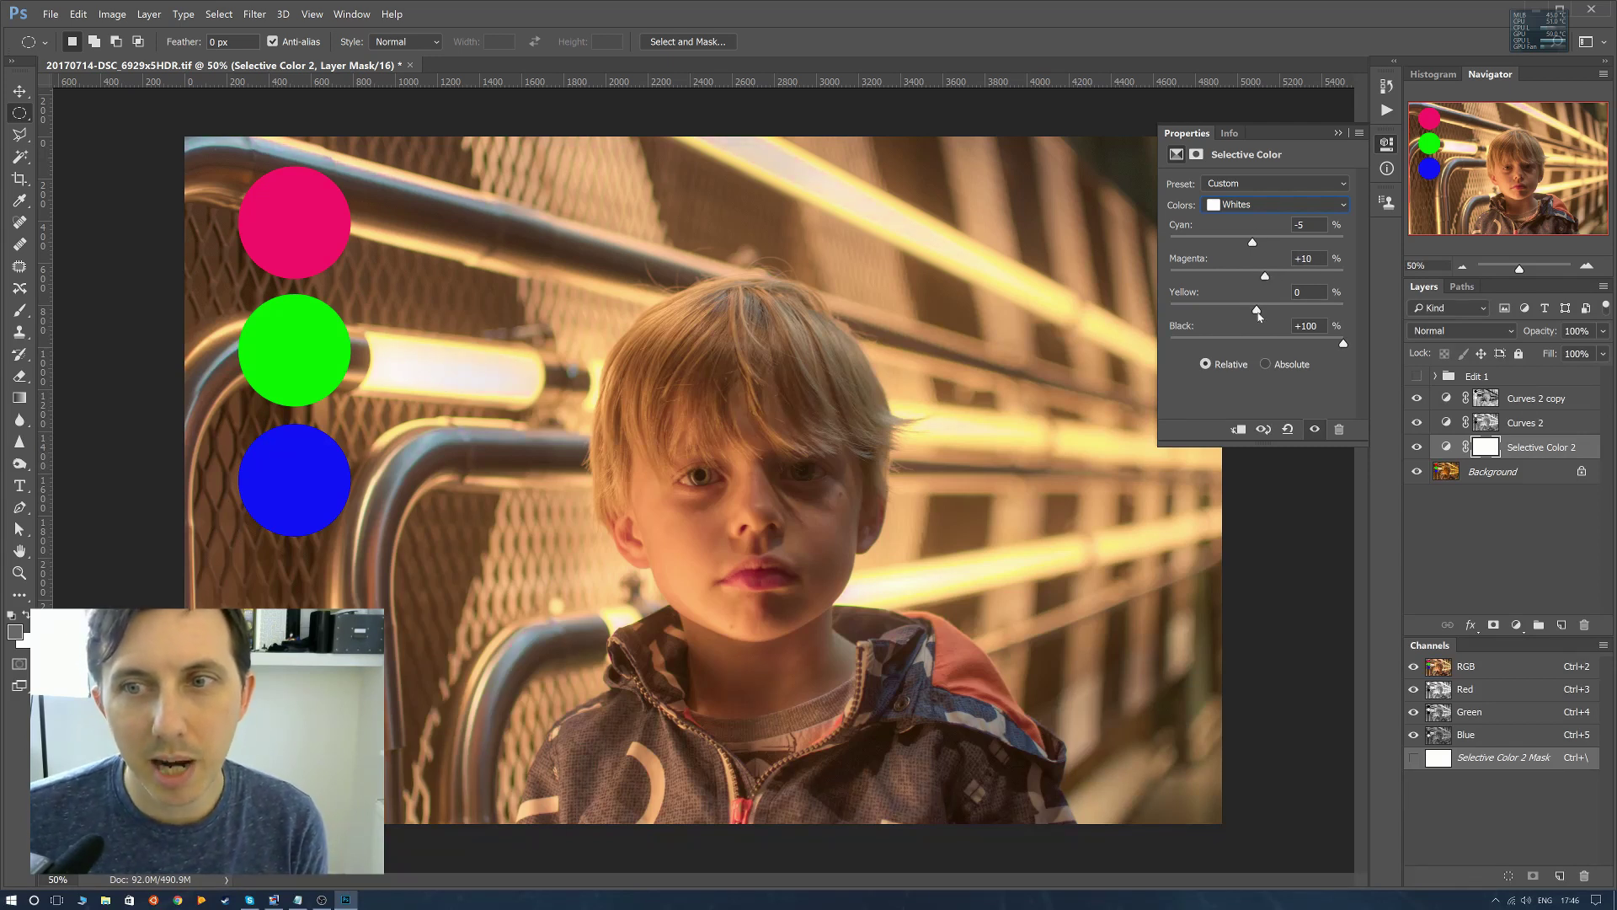
Set the Neutrals in Selective Color to magenta -4%, yellow -4% and black +3%.
{"action": "left_click", "coordinate": [1249, 205]}
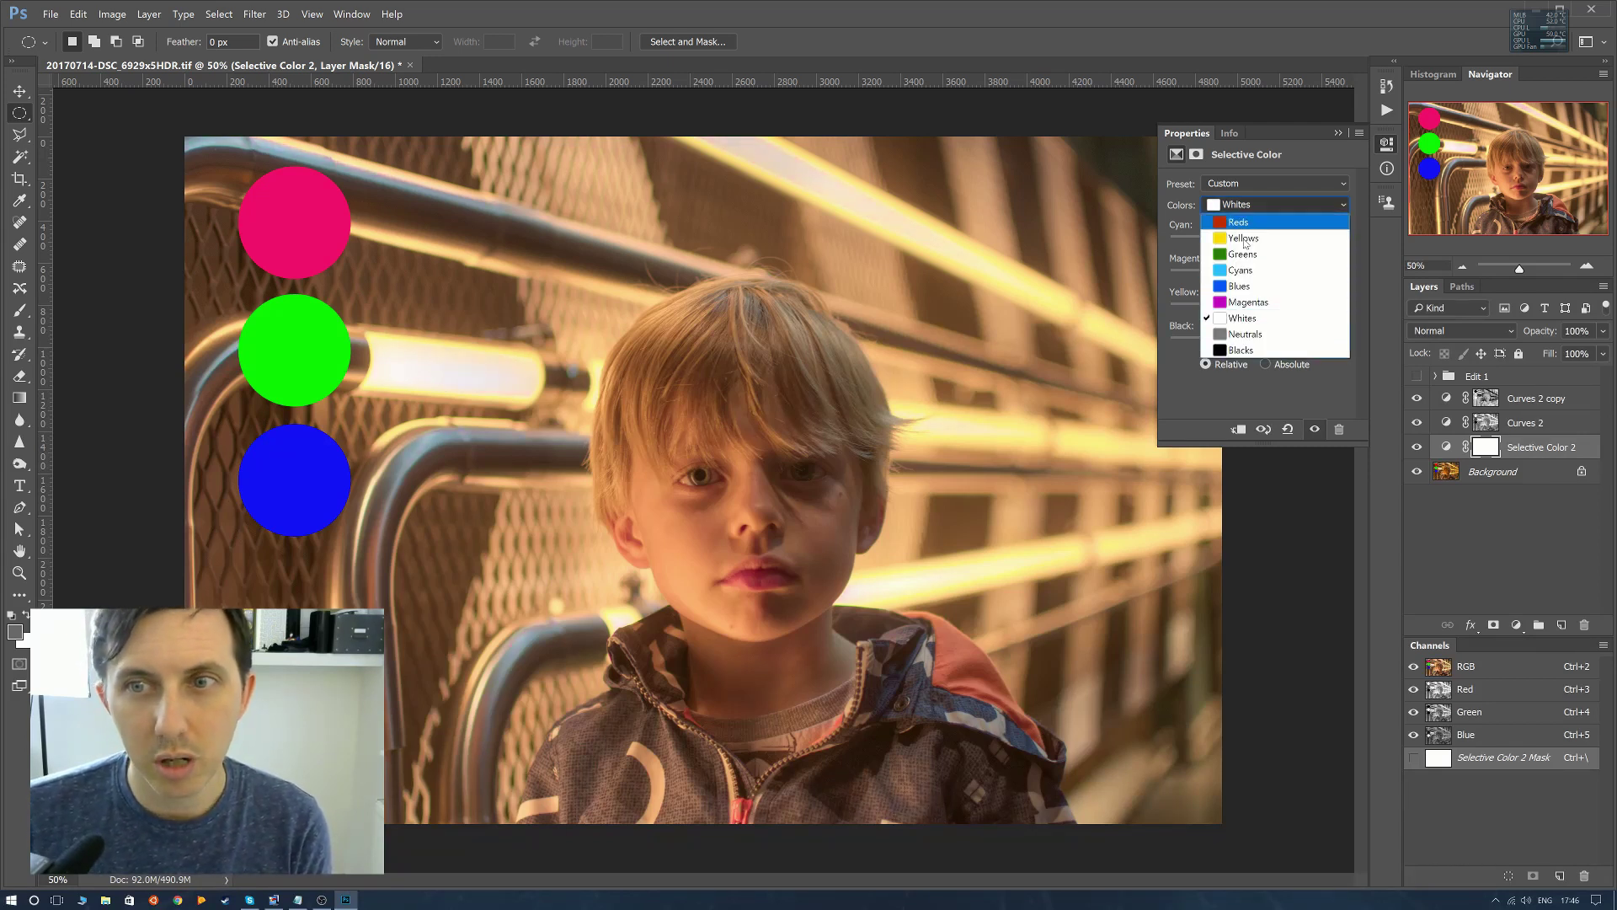
{"action": "left_click", "coordinate": [1255, 334]}
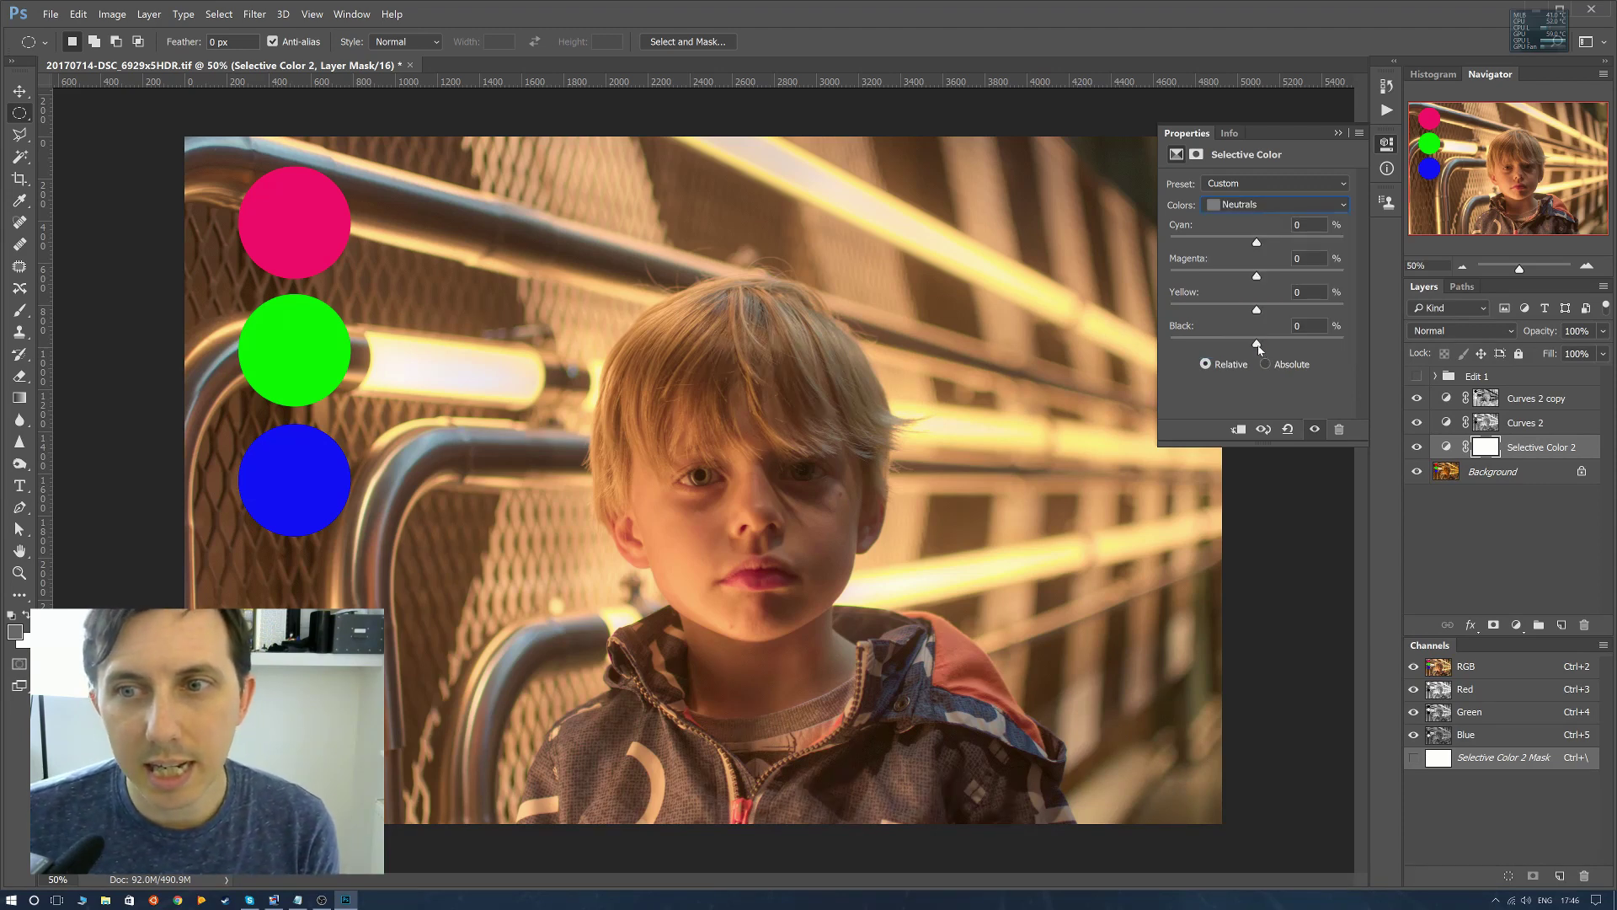
{"action": "left_click_drag", "start_coordinate": [1258, 349], "coordinate": [1253, 313]}
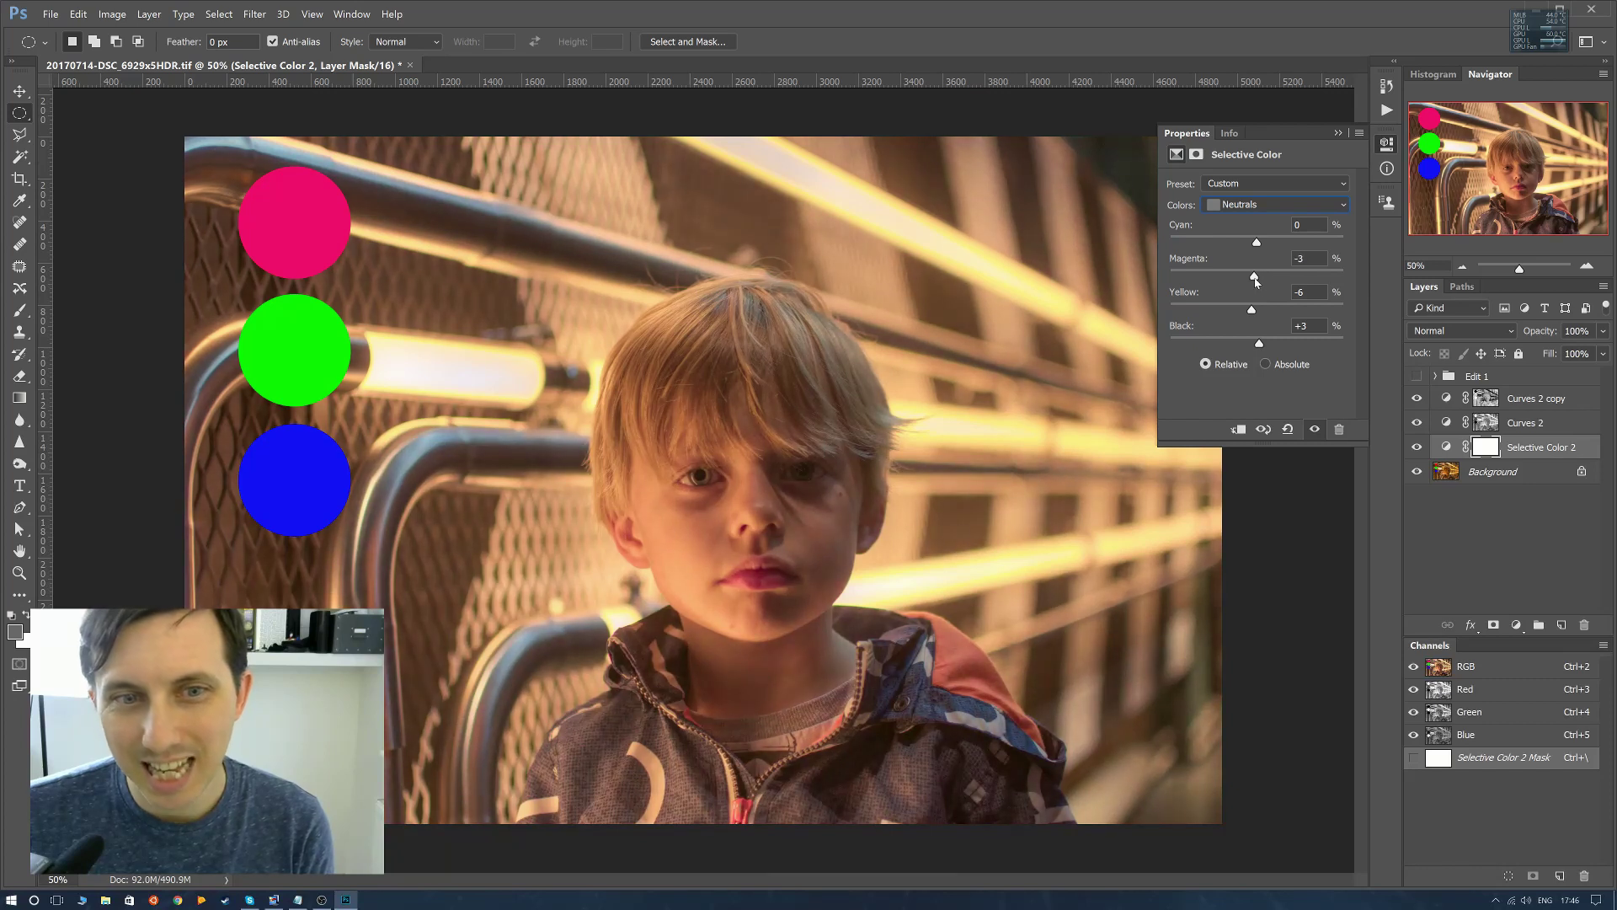
{"action": "left_click_drag", "start_coordinate": [1252, 311], "coordinate": [1254, 311]}
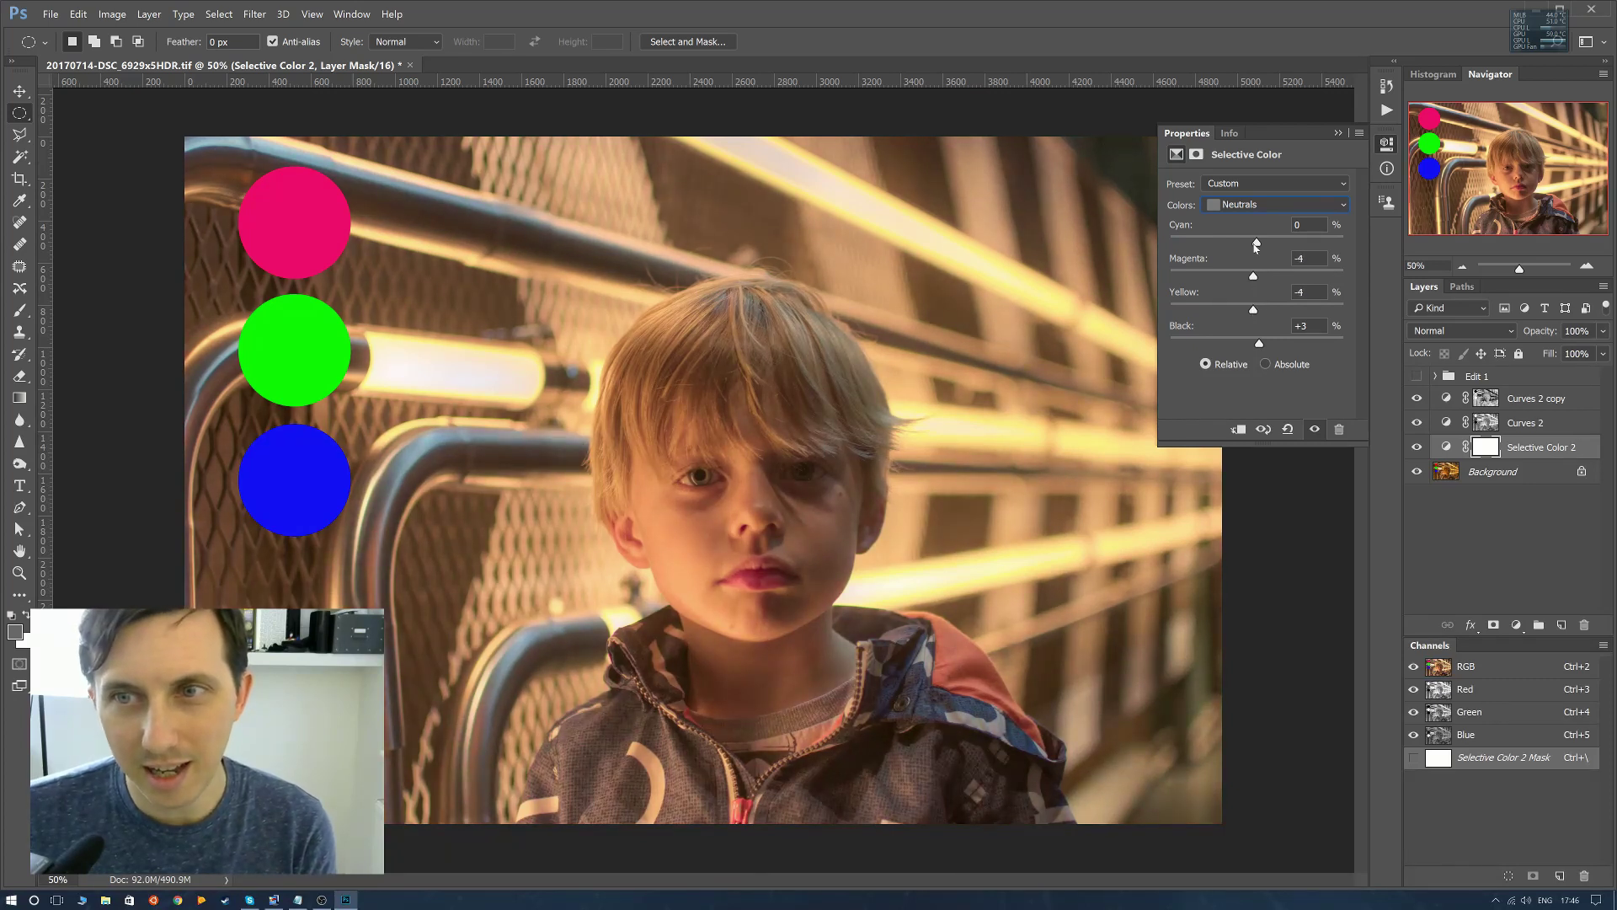
Choose the Blacks range in Selective Color and set magenta to -17%, yellow to -33% and black to +33%.
{"action": "left_click_drag", "start_coordinate": [1260, 242], "coordinate": [1258, 244]}
{"action": "left_click", "coordinate": [1258, 213]}
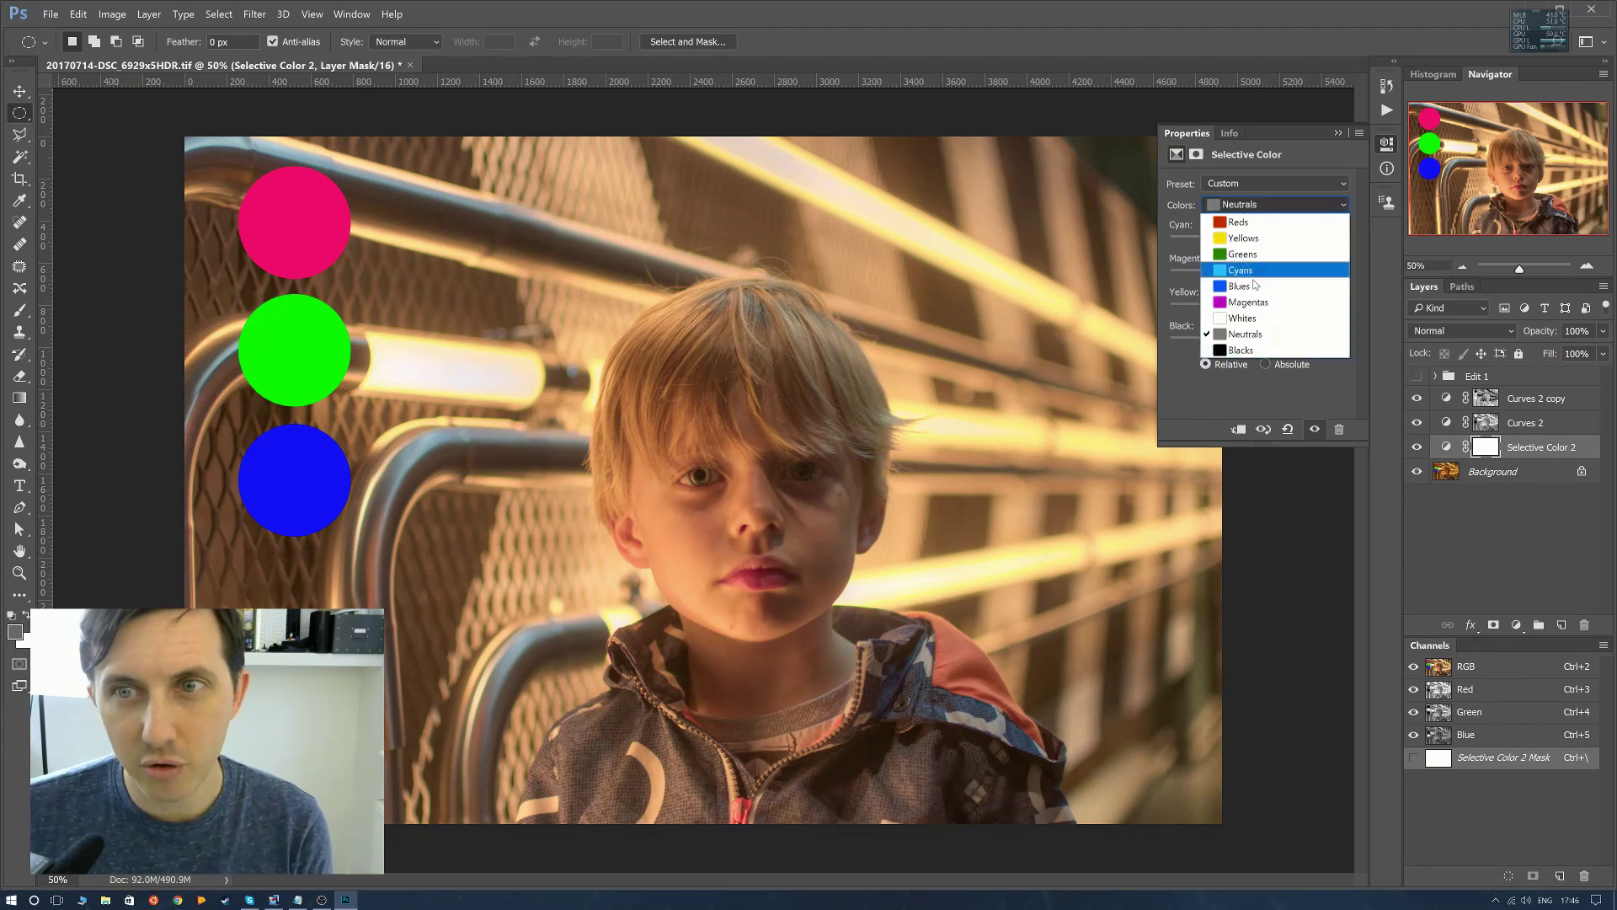
{"action": "left_click", "coordinate": [1255, 352]}
{"action": "left_click_drag", "start_coordinate": [1257, 346], "coordinate": [1245, 346]}
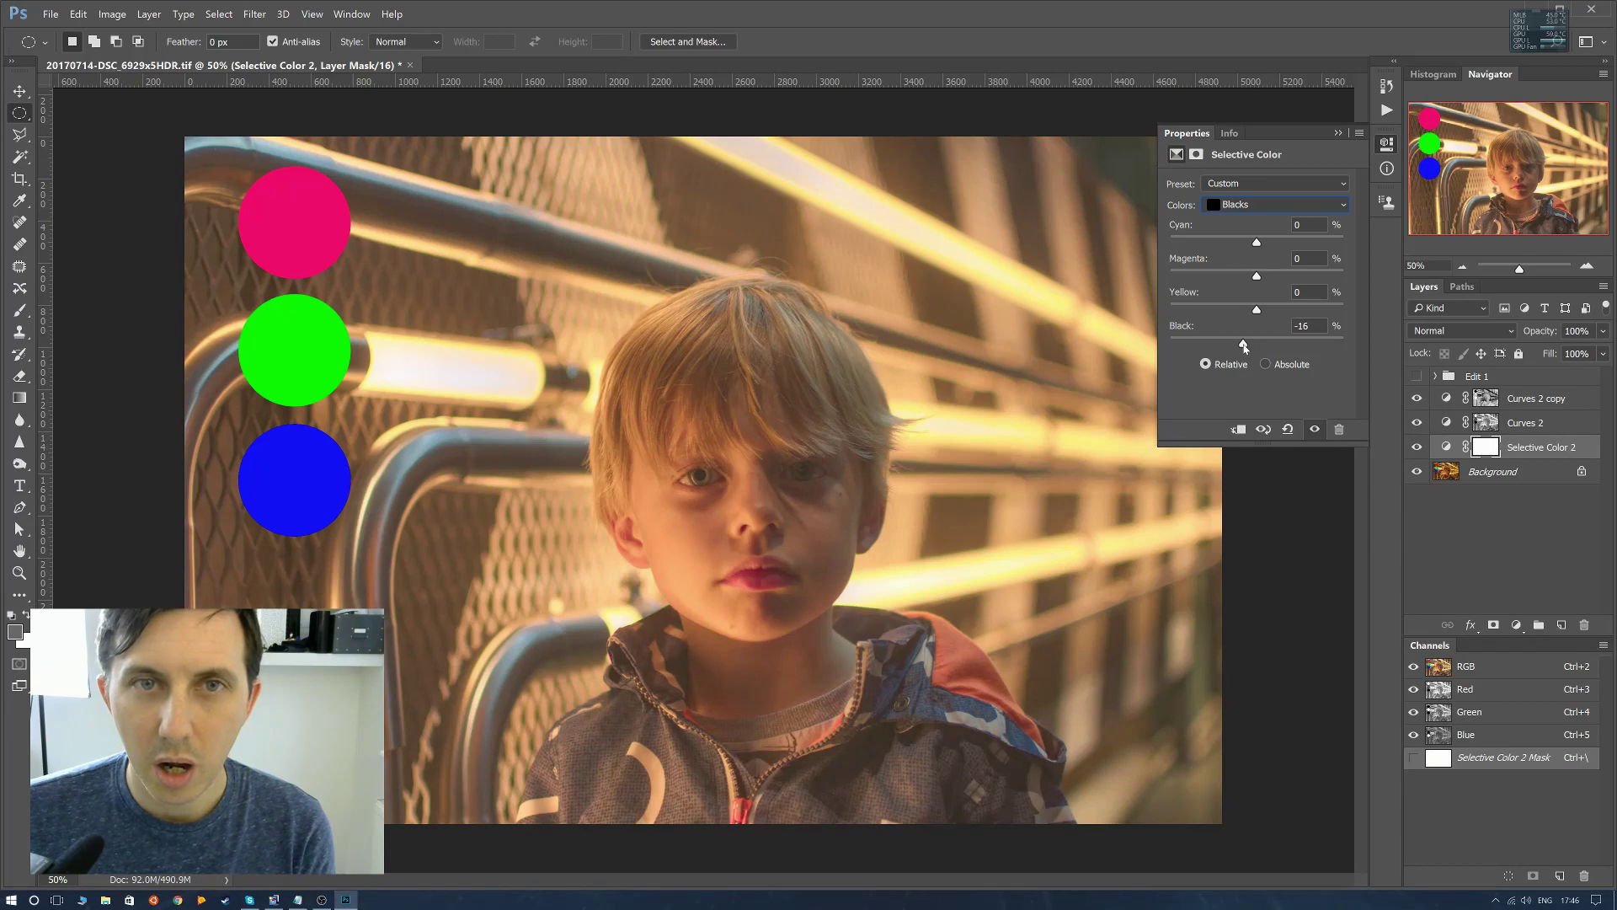
{"action": "left_click_drag", "start_coordinate": [1244, 346], "coordinate": [1244, 284]}
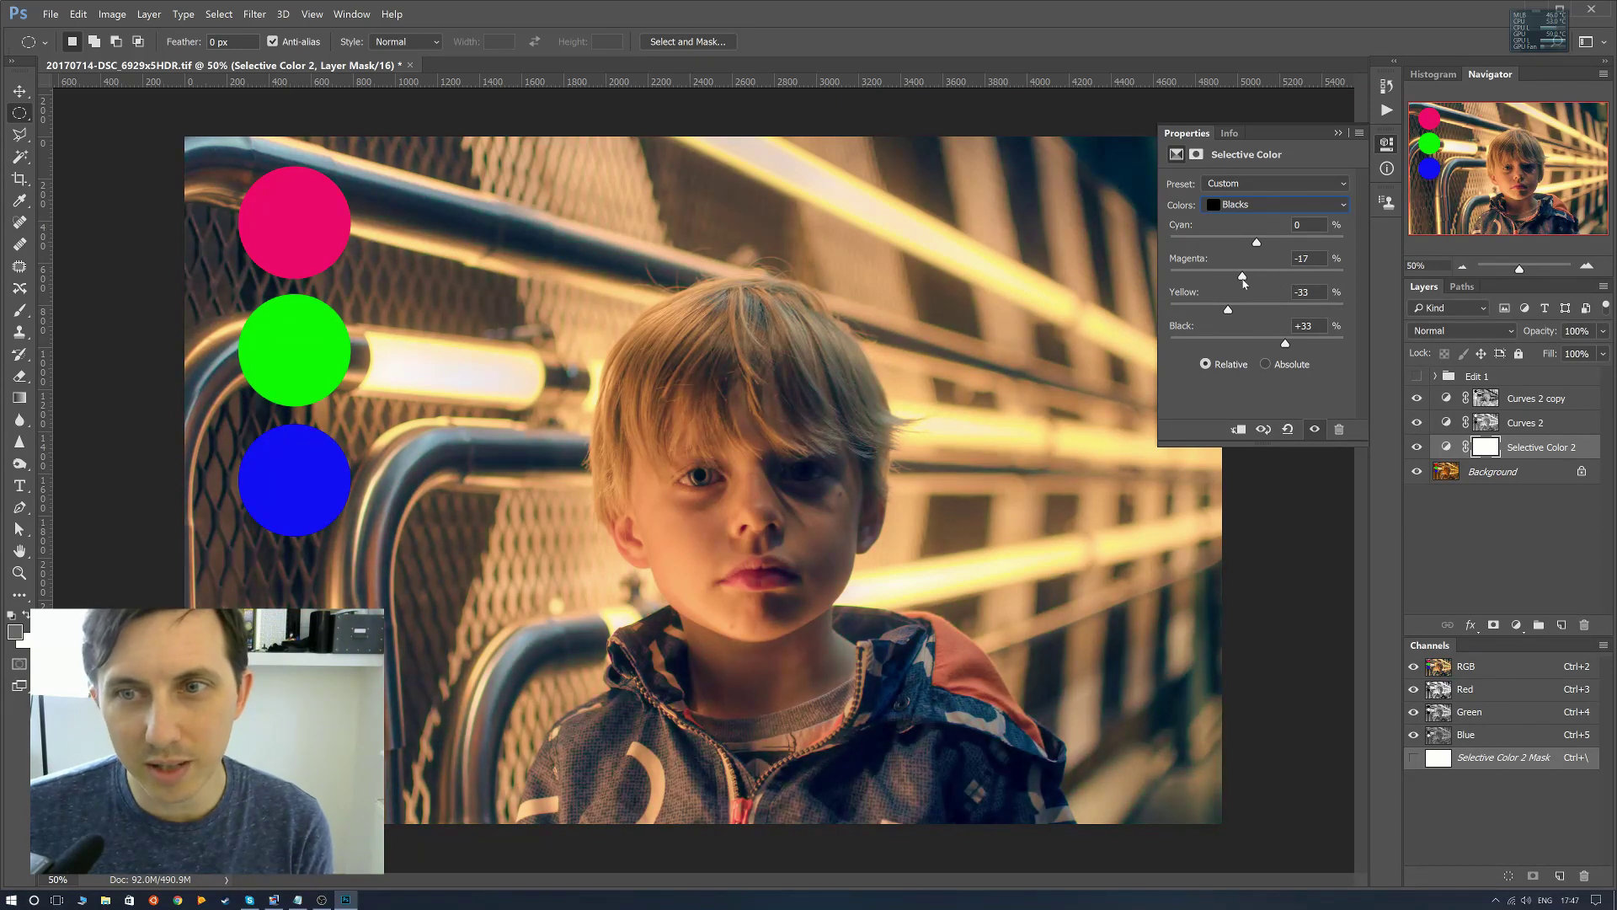
Refine the Blacks in Selective Color to black +25%, magenta -23% and cyan -17%, and close the adjustment's properties.
{"action": "mouse_move", "coordinate": [1286, 344]}
{"action": "left_mouse_down"}
{"action": "mouse_move", "coordinate": [1249, 342]}
{"action": "mouse_move", "coordinate": [1279, 343]}
{"action": "left_mouse_up"}
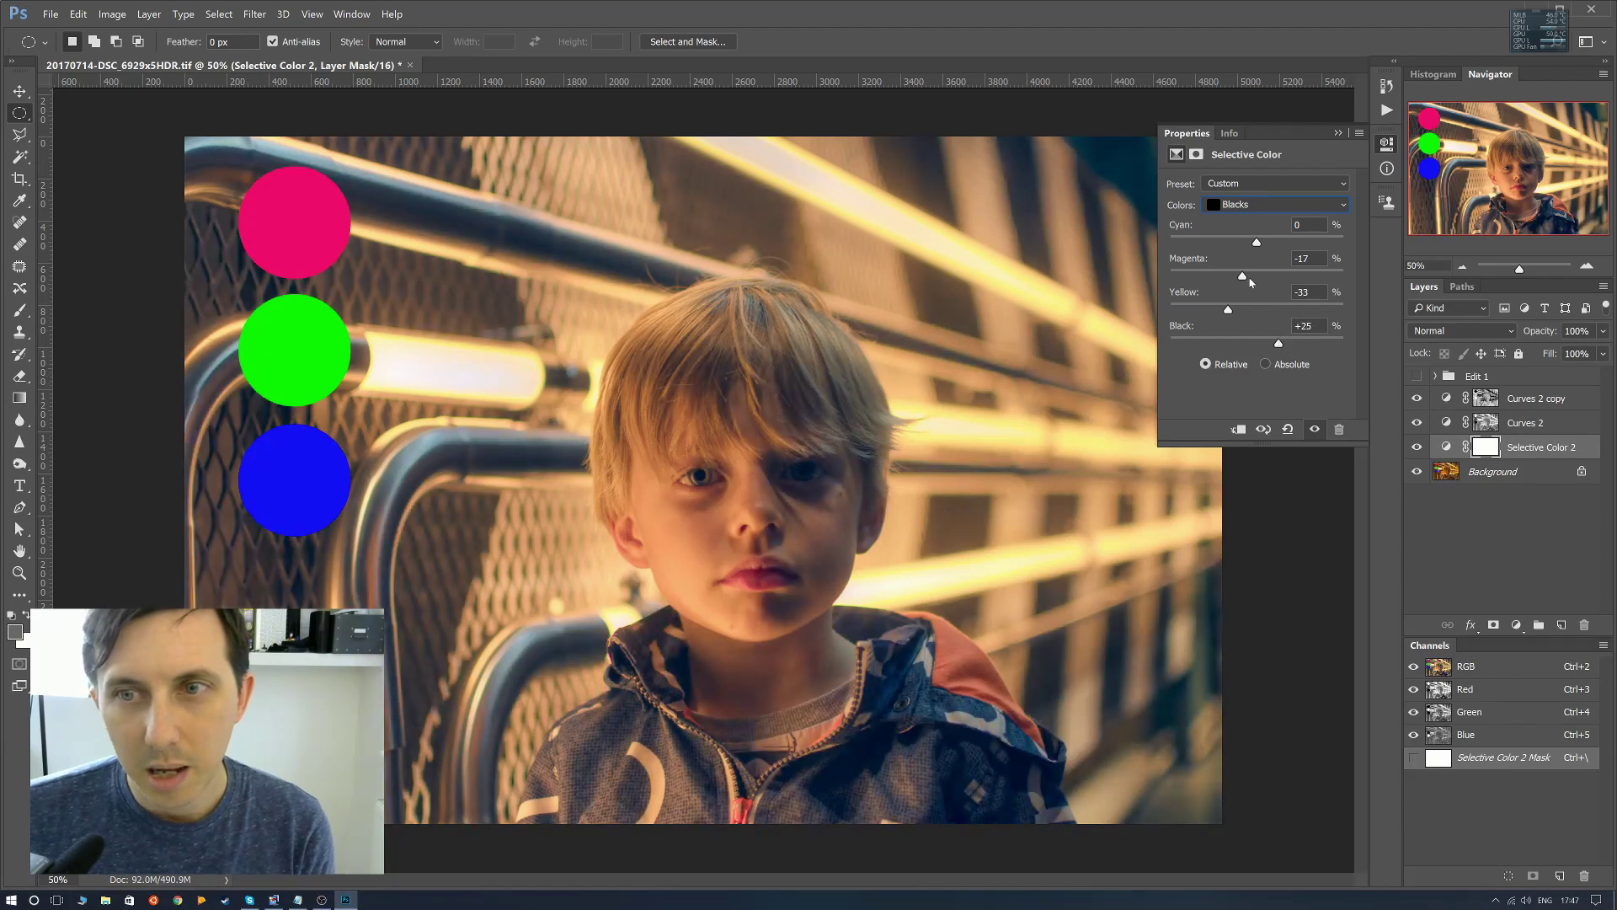
{"action": "left_click_drag", "start_coordinate": [1244, 279], "coordinate": [1233, 280]}
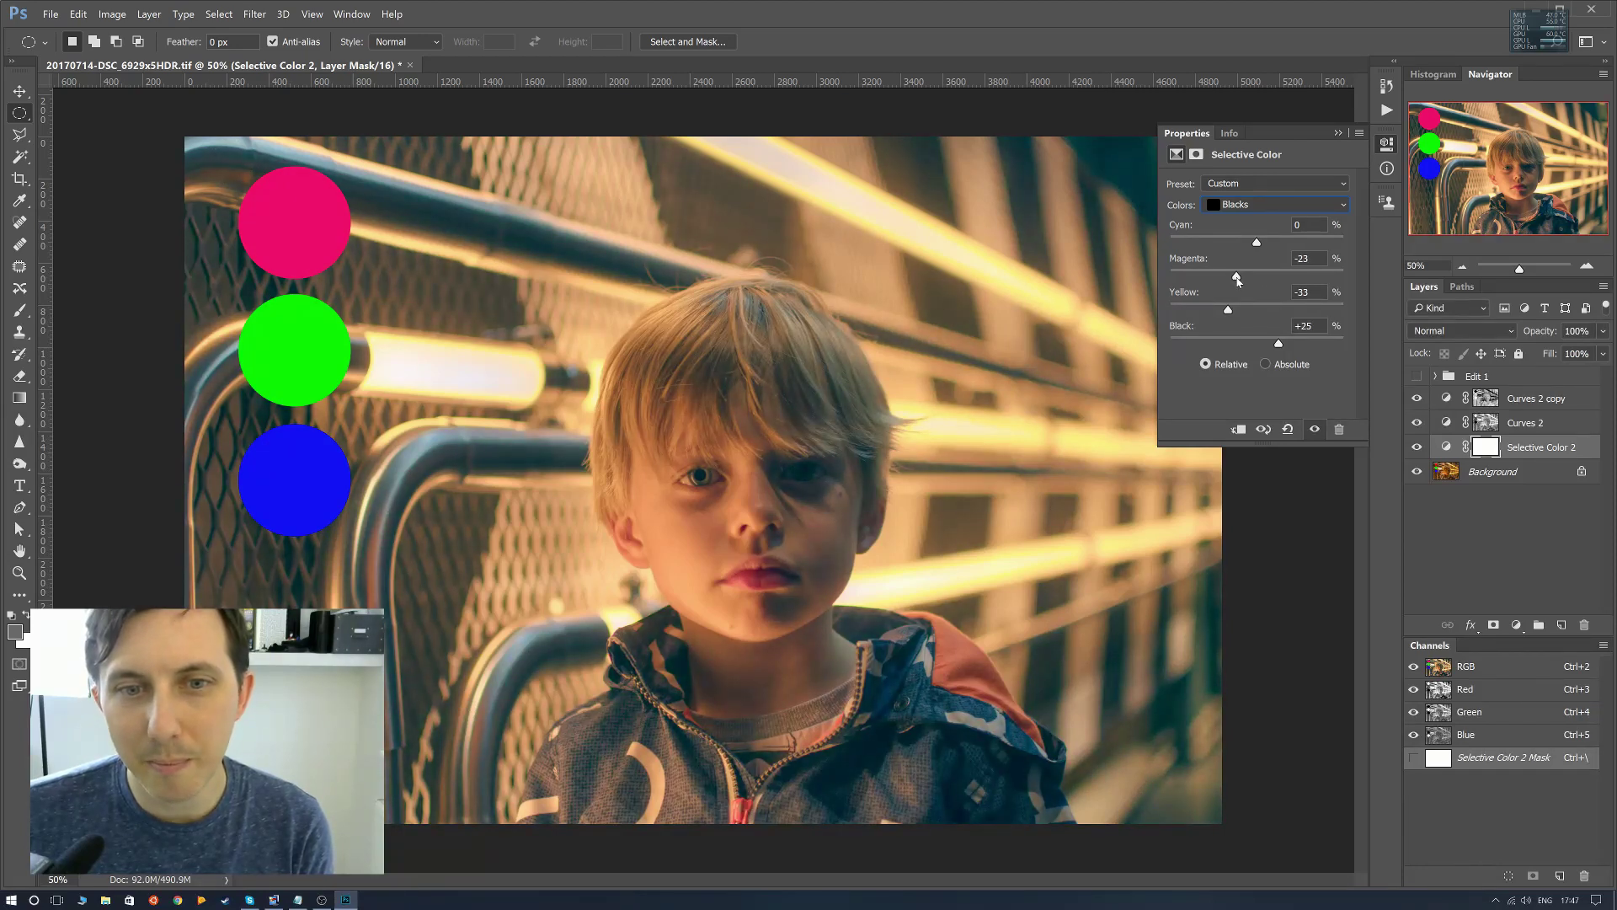
{"action": "left_click_drag", "start_coordinate": [1257, 243], "coordinate": [1244, 253]}
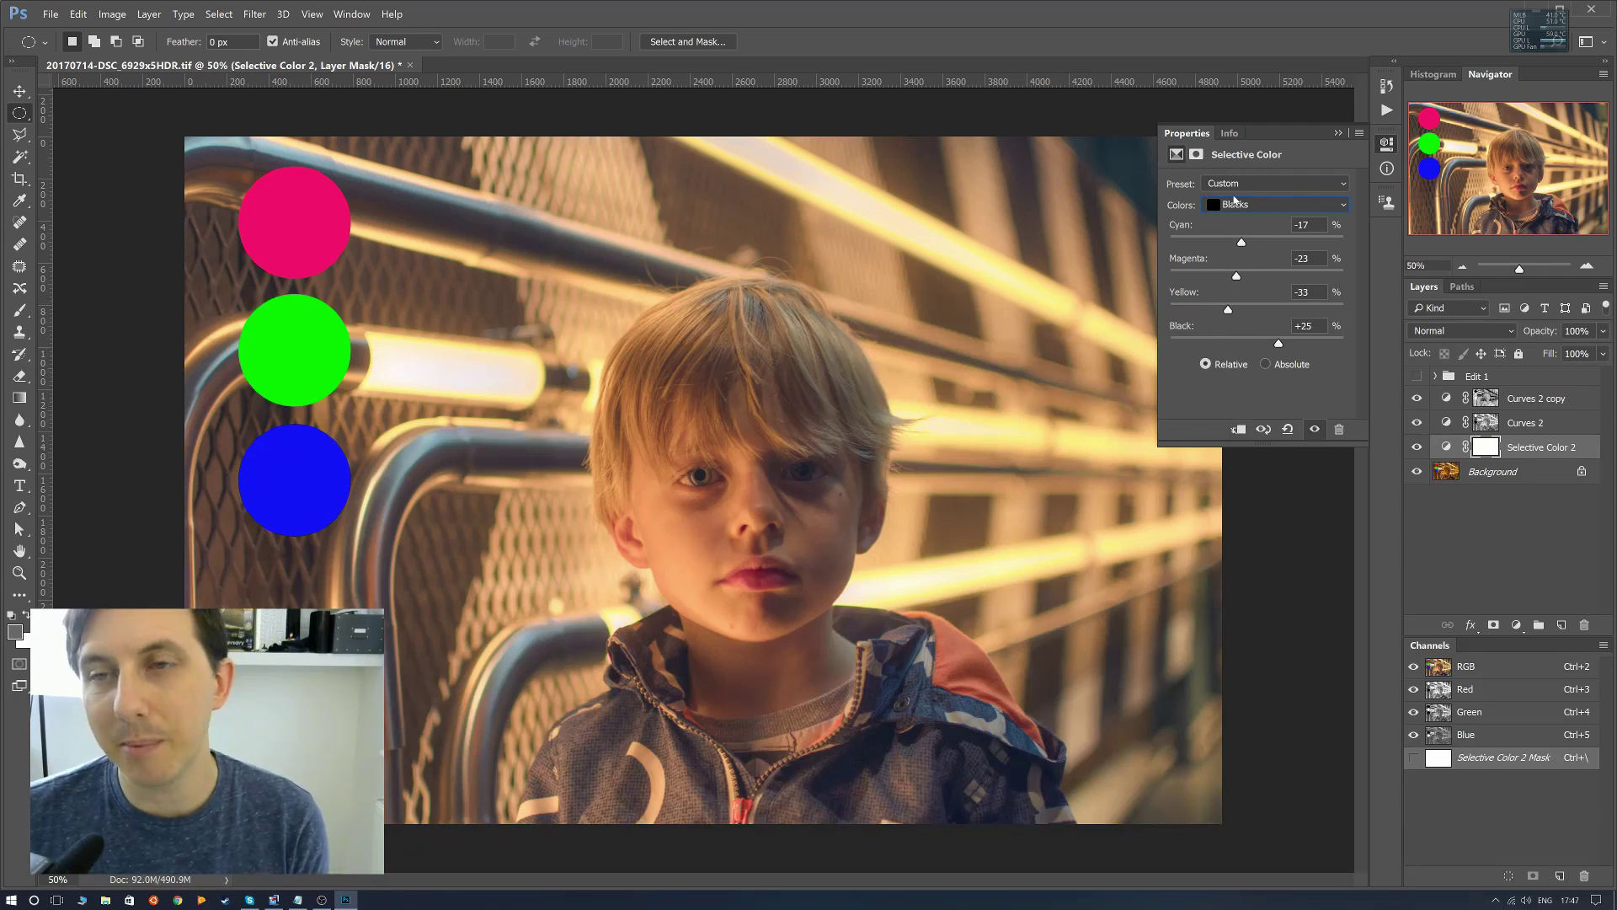
{"action": "left_click", "coordinate": [1387, 143]}
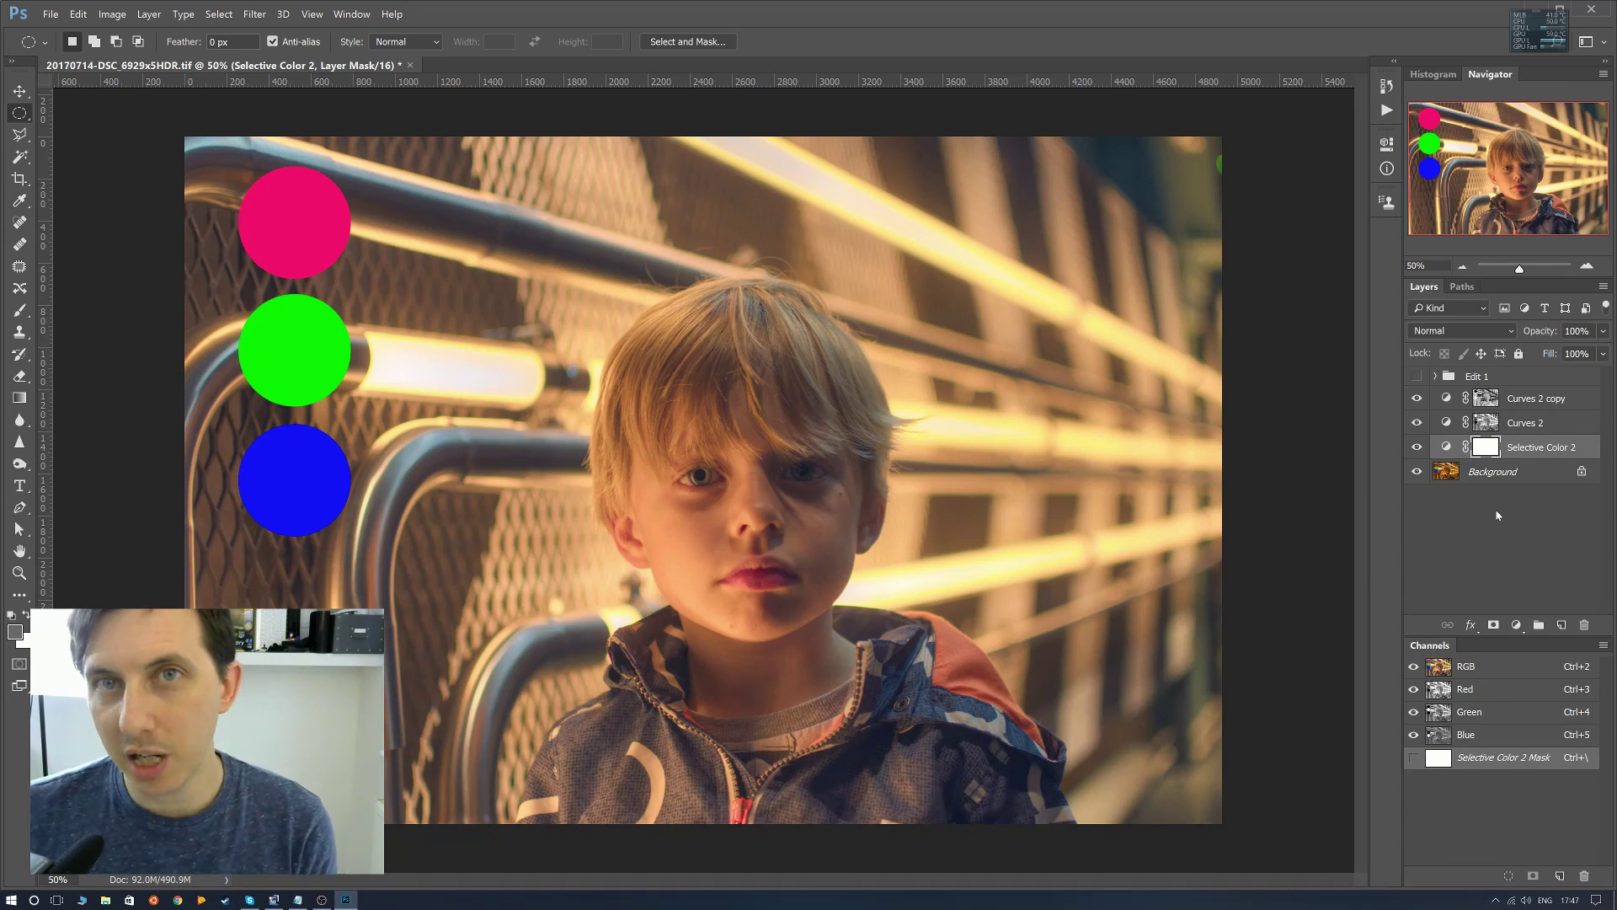
Stamp all visible layers into a new merged layer above Curves 2 copy.
{"action": "left_click", "coordinate": [1497, 516]}
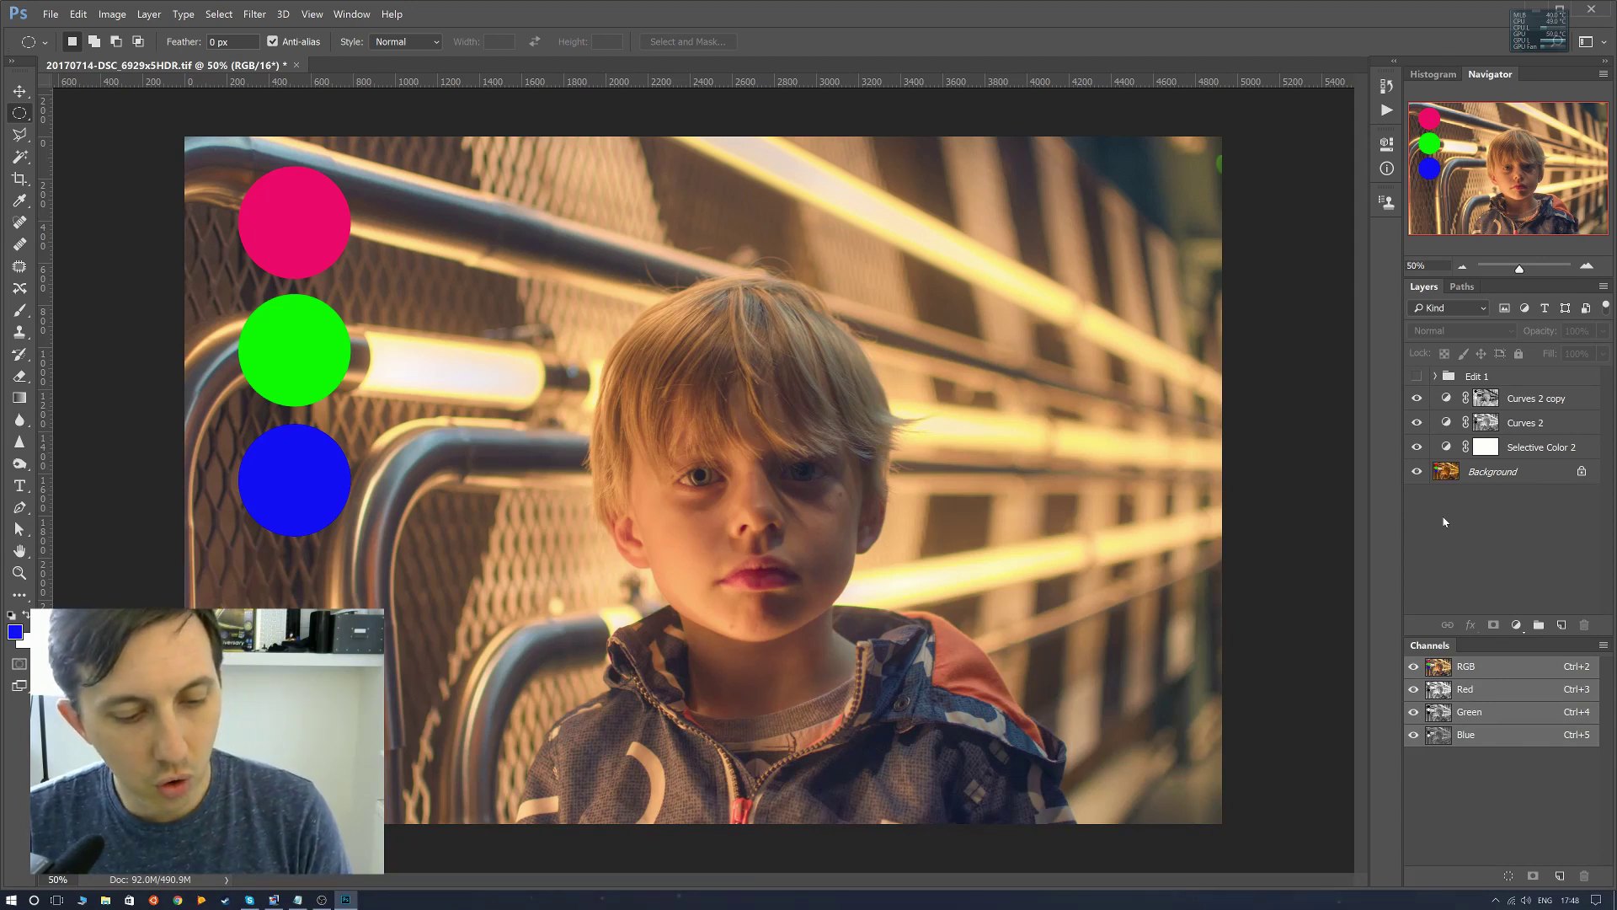
{"action": "key", "text": "ctrl+alt+shift+e"}
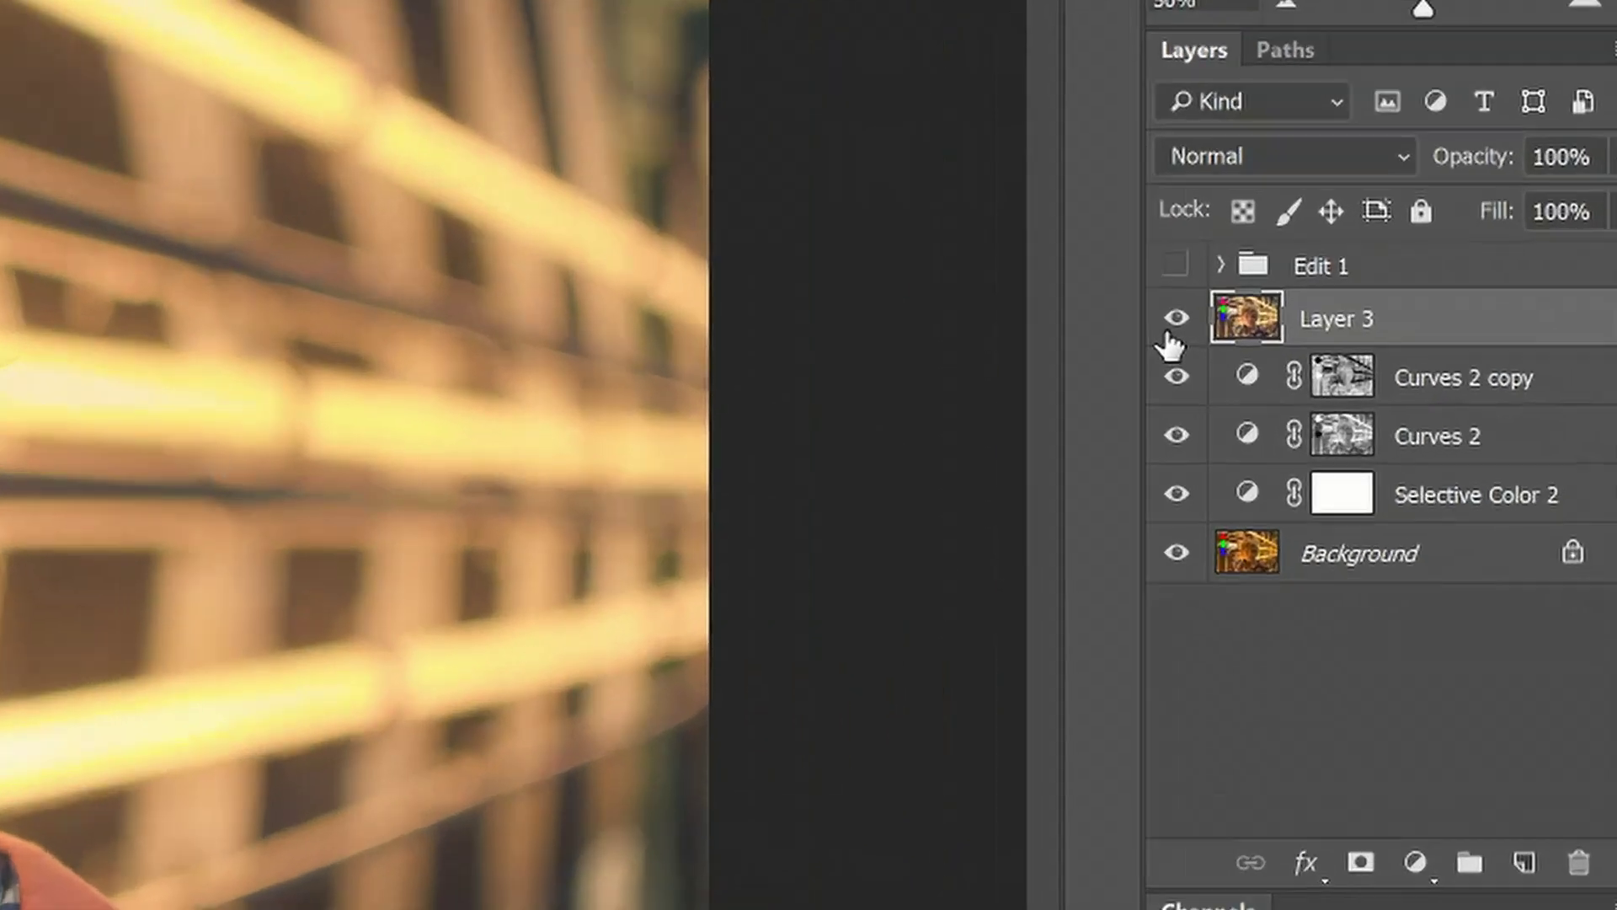
Compare the merged layer with the original background by hiding the adjustment layers, and show all of them again.
{"action": "left_click_drag", "start_coordinate": [1417, 398], "coordinate": [1418, 469]}
{"action": "left_click", "coordinate": [1155, 509]}
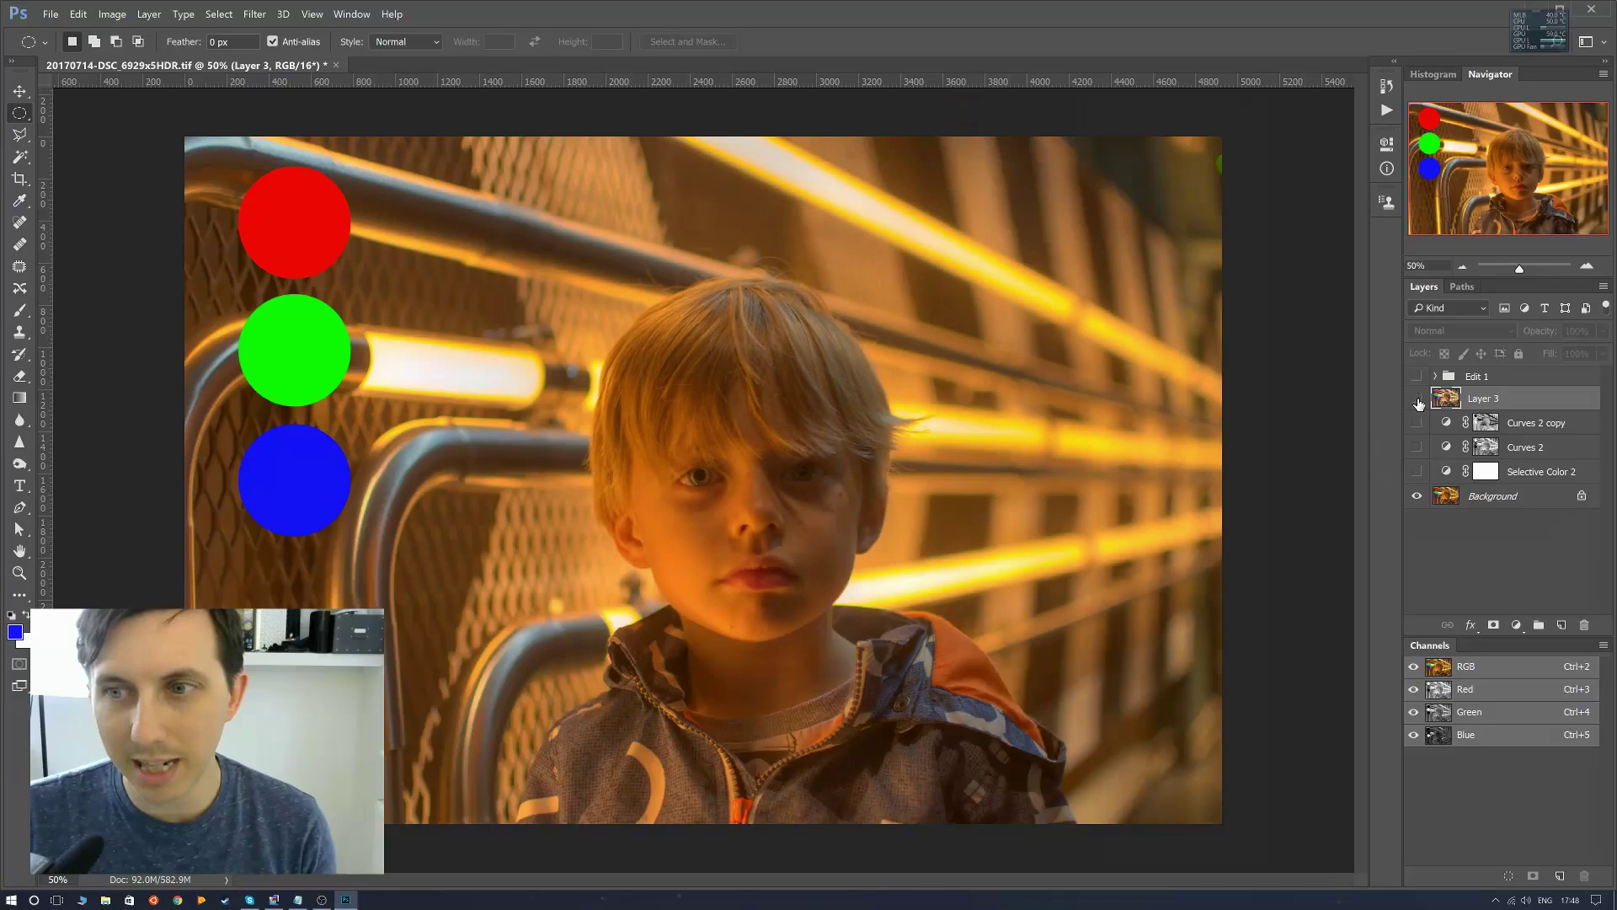
{"action": "left_click", "coordinate": [1154, 310]}
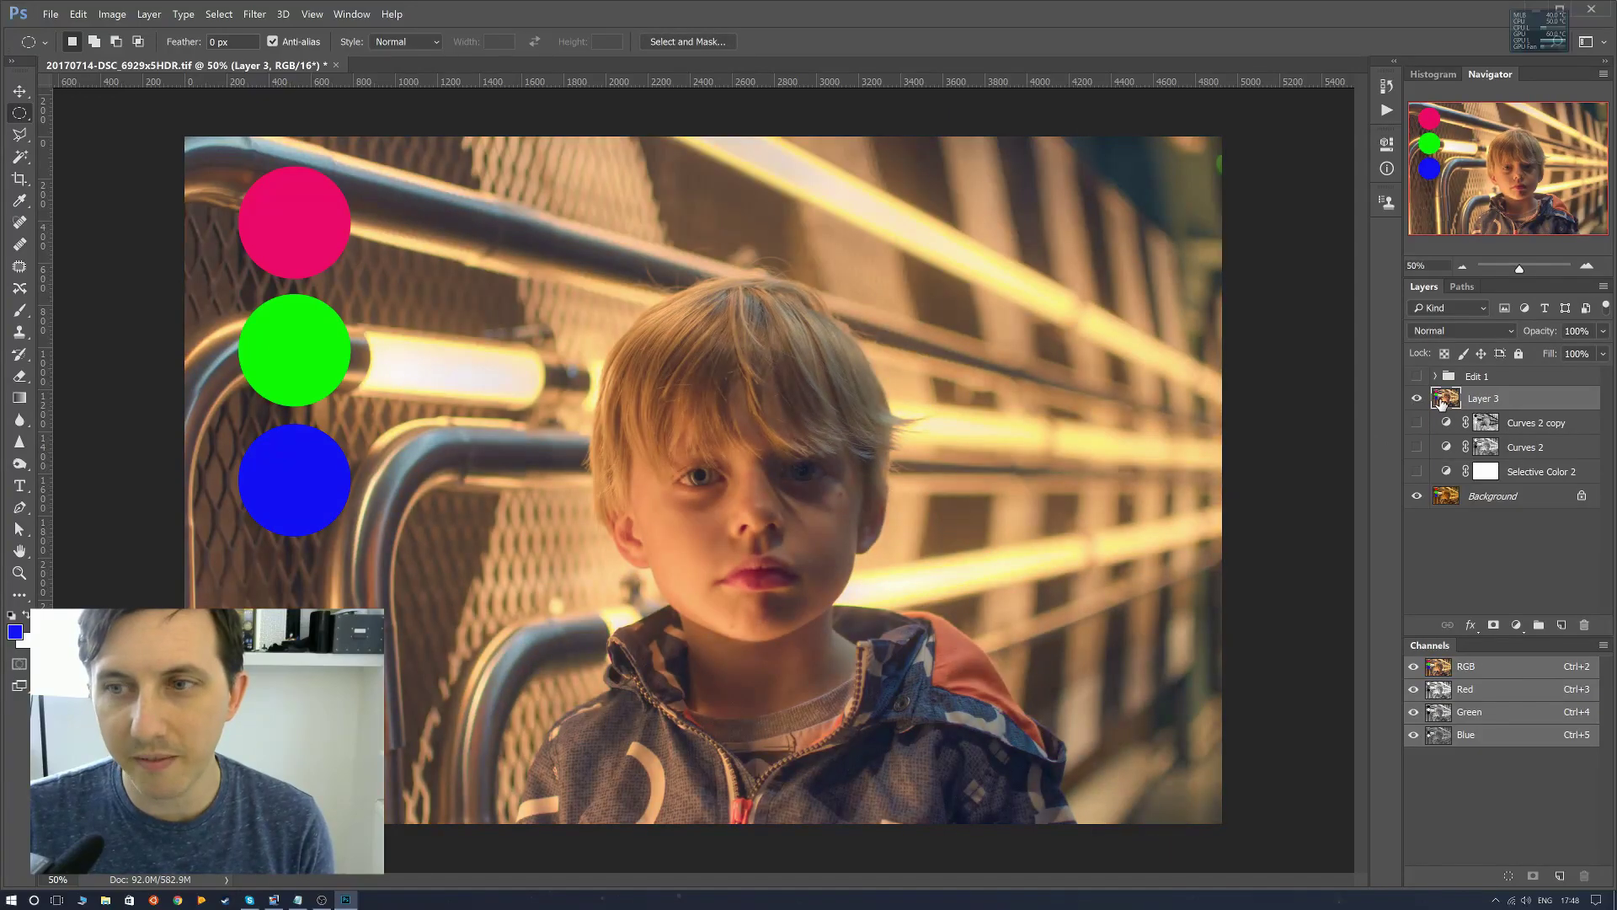
{"action": "left_click", "coordinate": [1416, 422]}
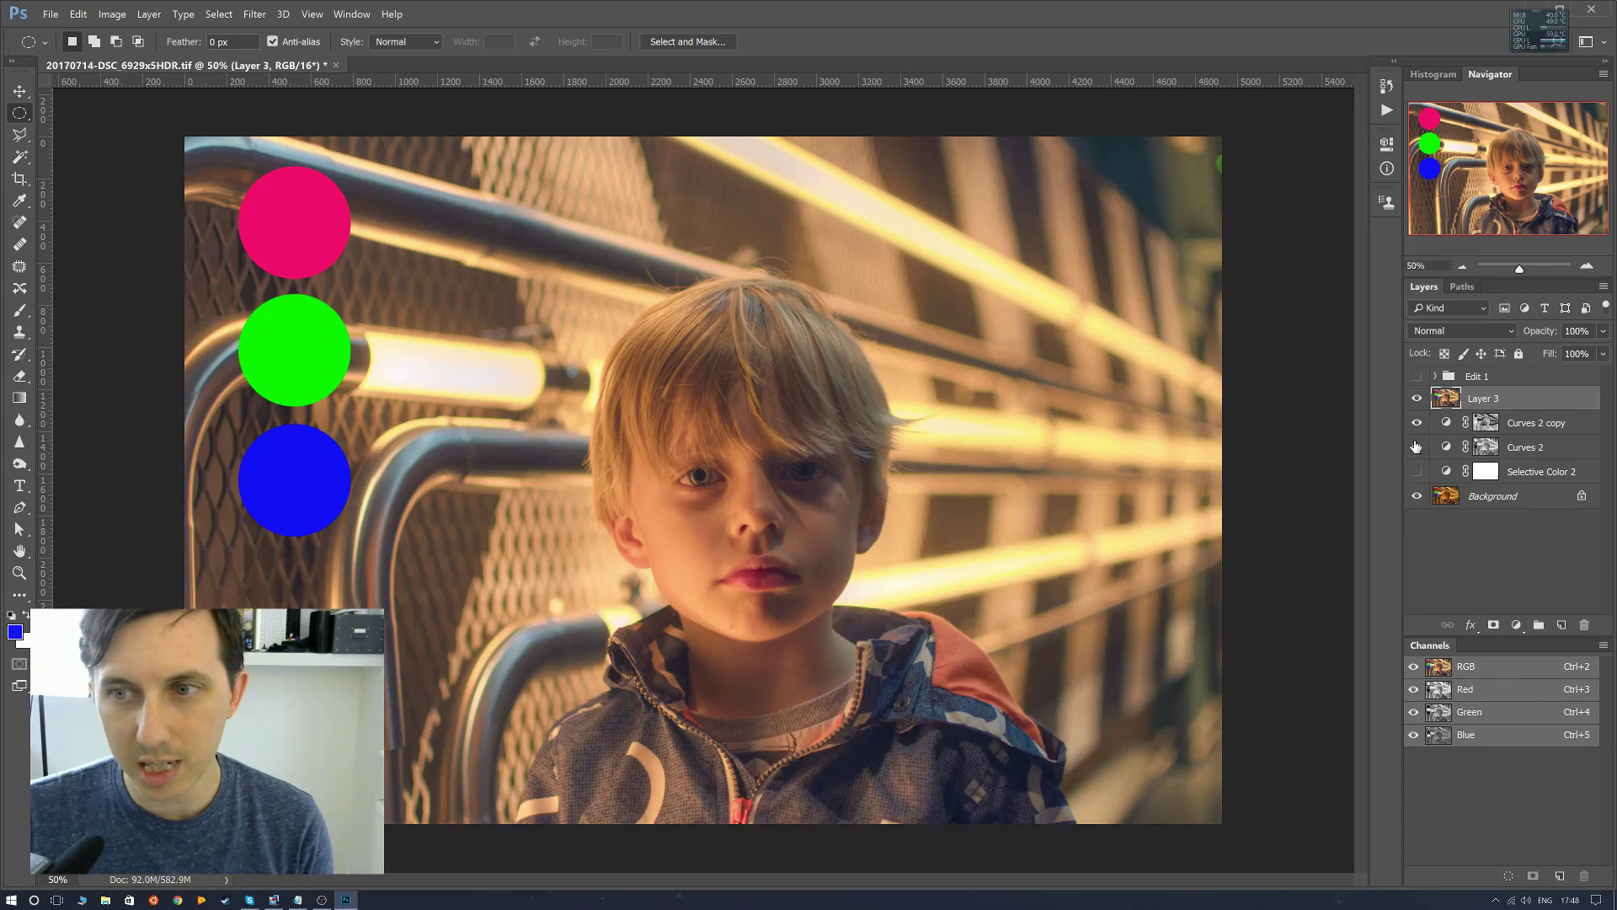
{"action": "left_click", "coordinate": [1417, 447]}
{"action": "left_click", "coordinate": [1417, 471]}
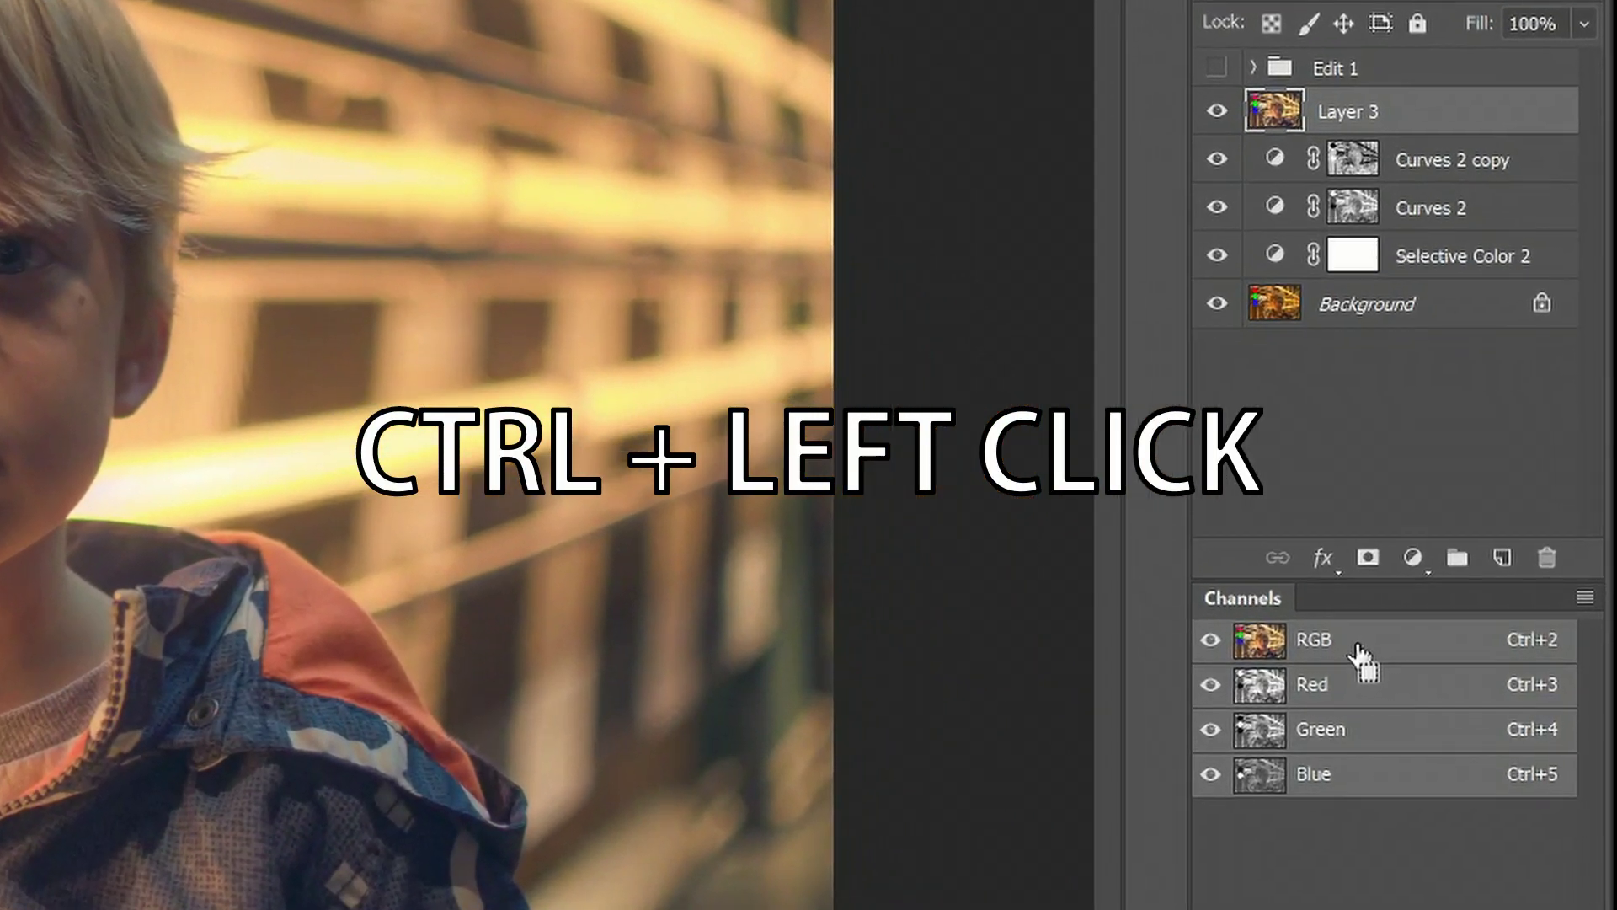
Load the RGB channel as a selection, add it as a mask to the merged layer, and target the layer's image.
{"action": "left_click", "coordinate": [1401, 656], "text": "ctrl"}
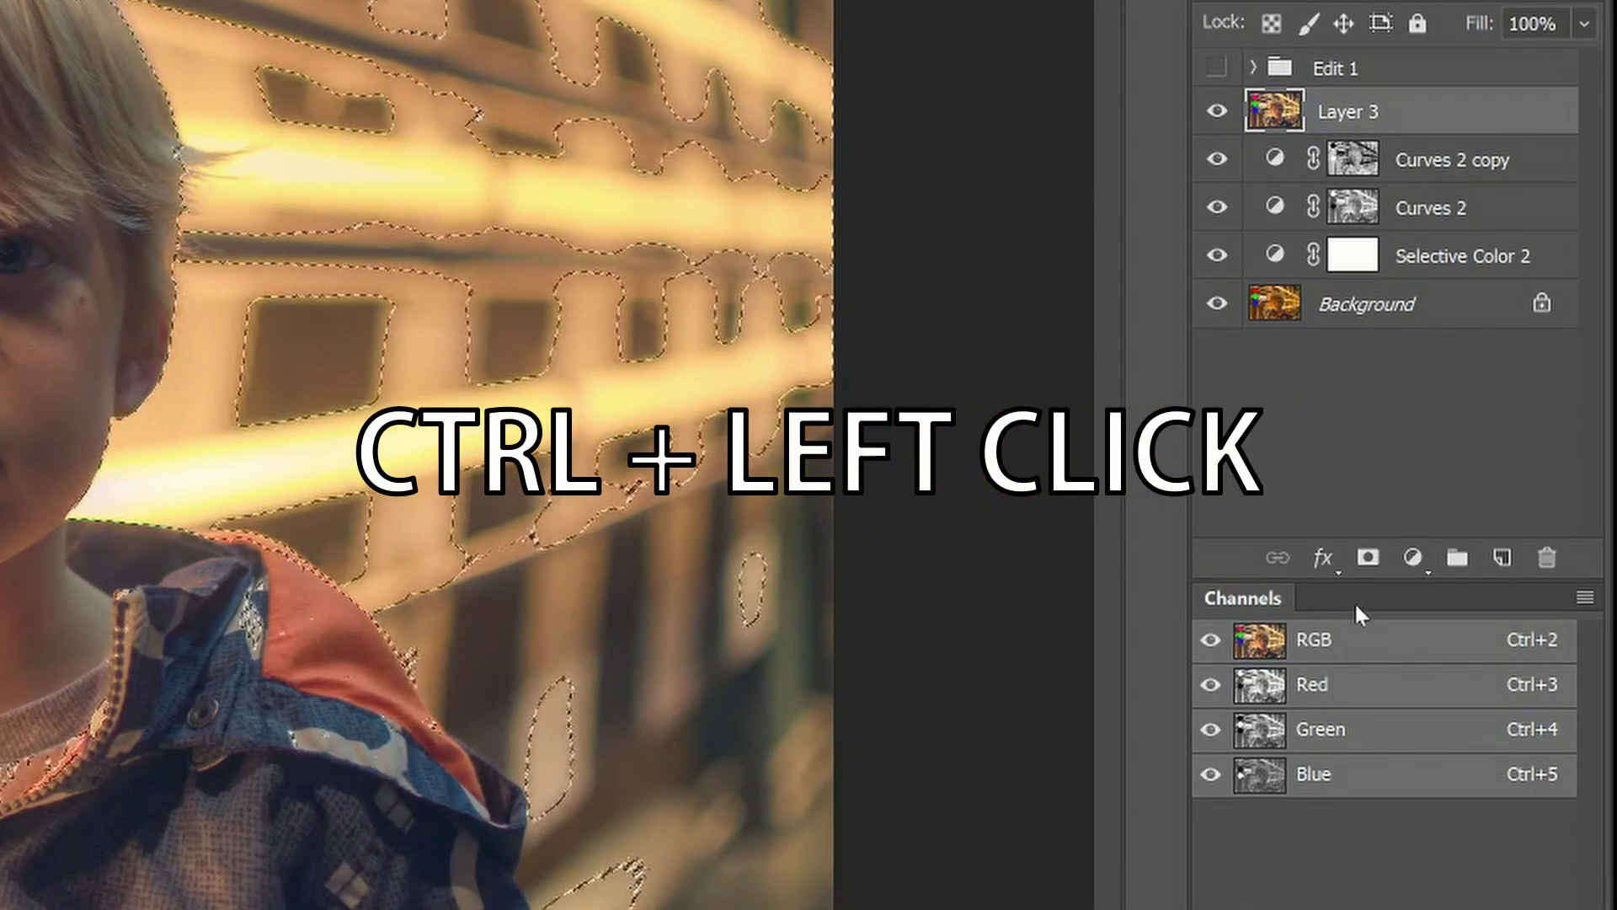
{"action": "left_click", "coordinate": [1368, 559]}
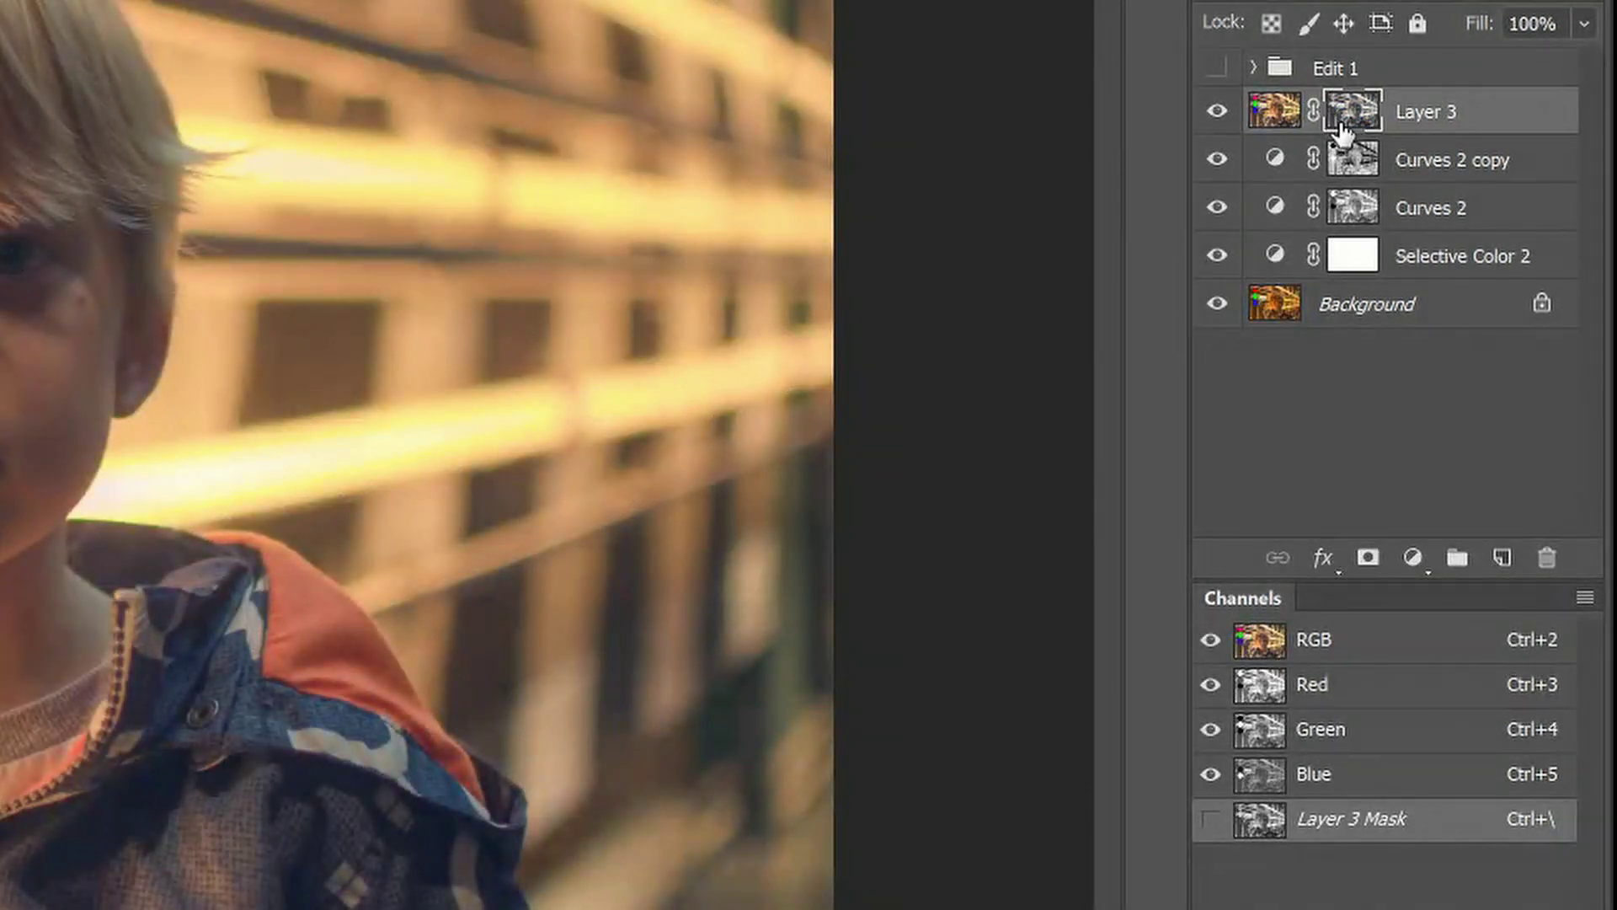
{"action": "left_click", "coordinate": [1271, 128]}
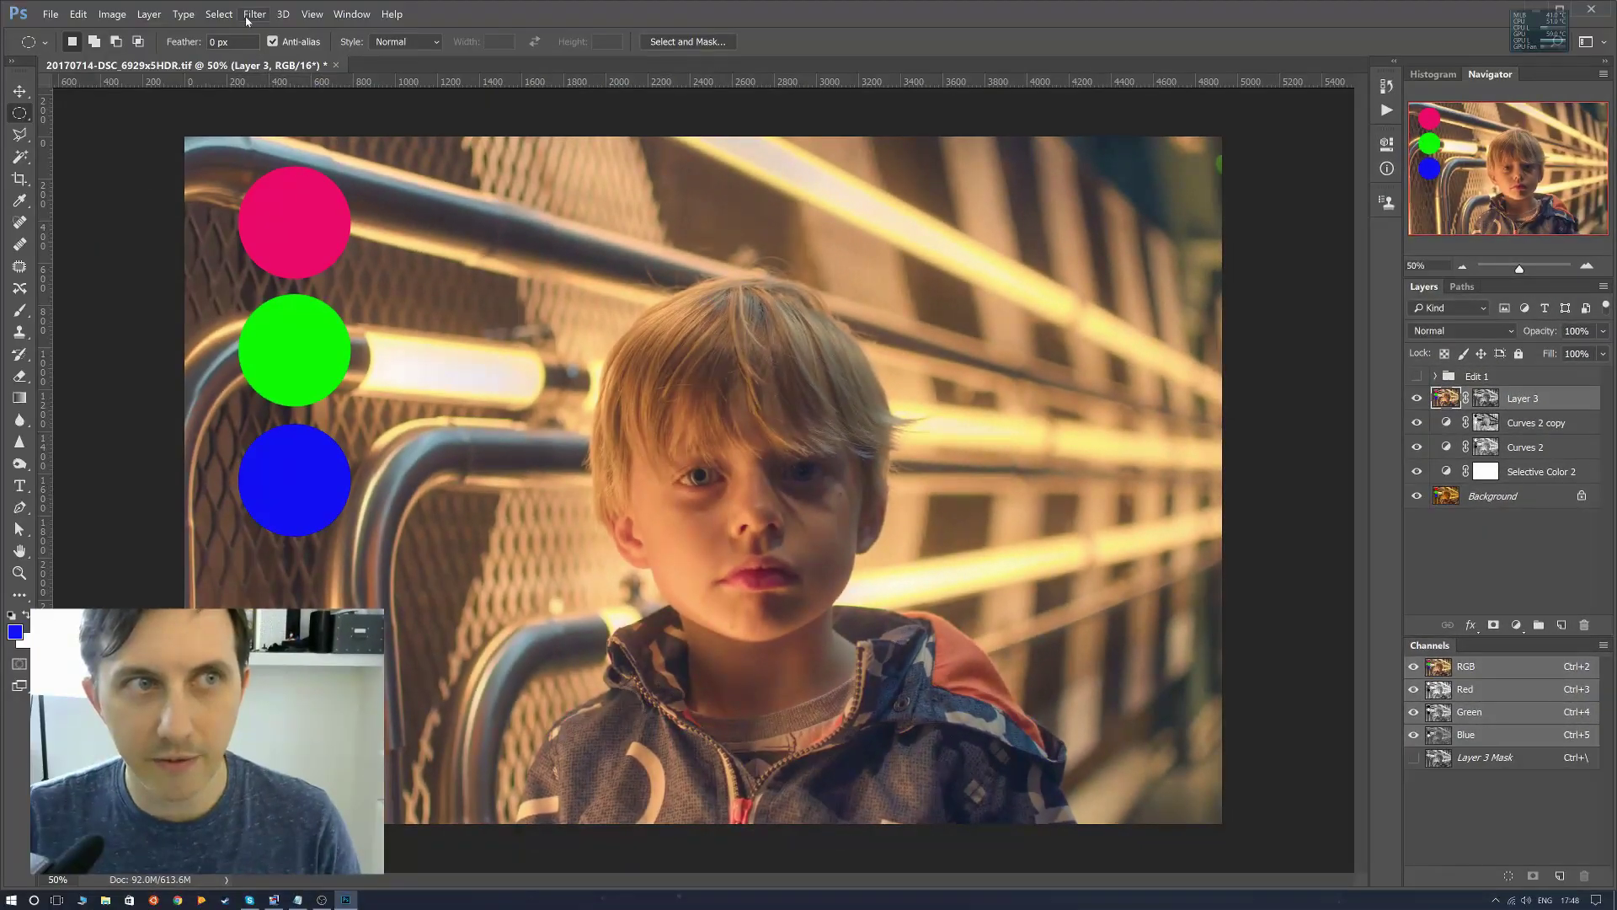
Sharpen the merged layer with Unsharp Mask at 500% amount, 1.0 pixel radius and threshold 0, checking the face and hair in the preview.
{"action": "left_click", "coordinate": [254, 14]}
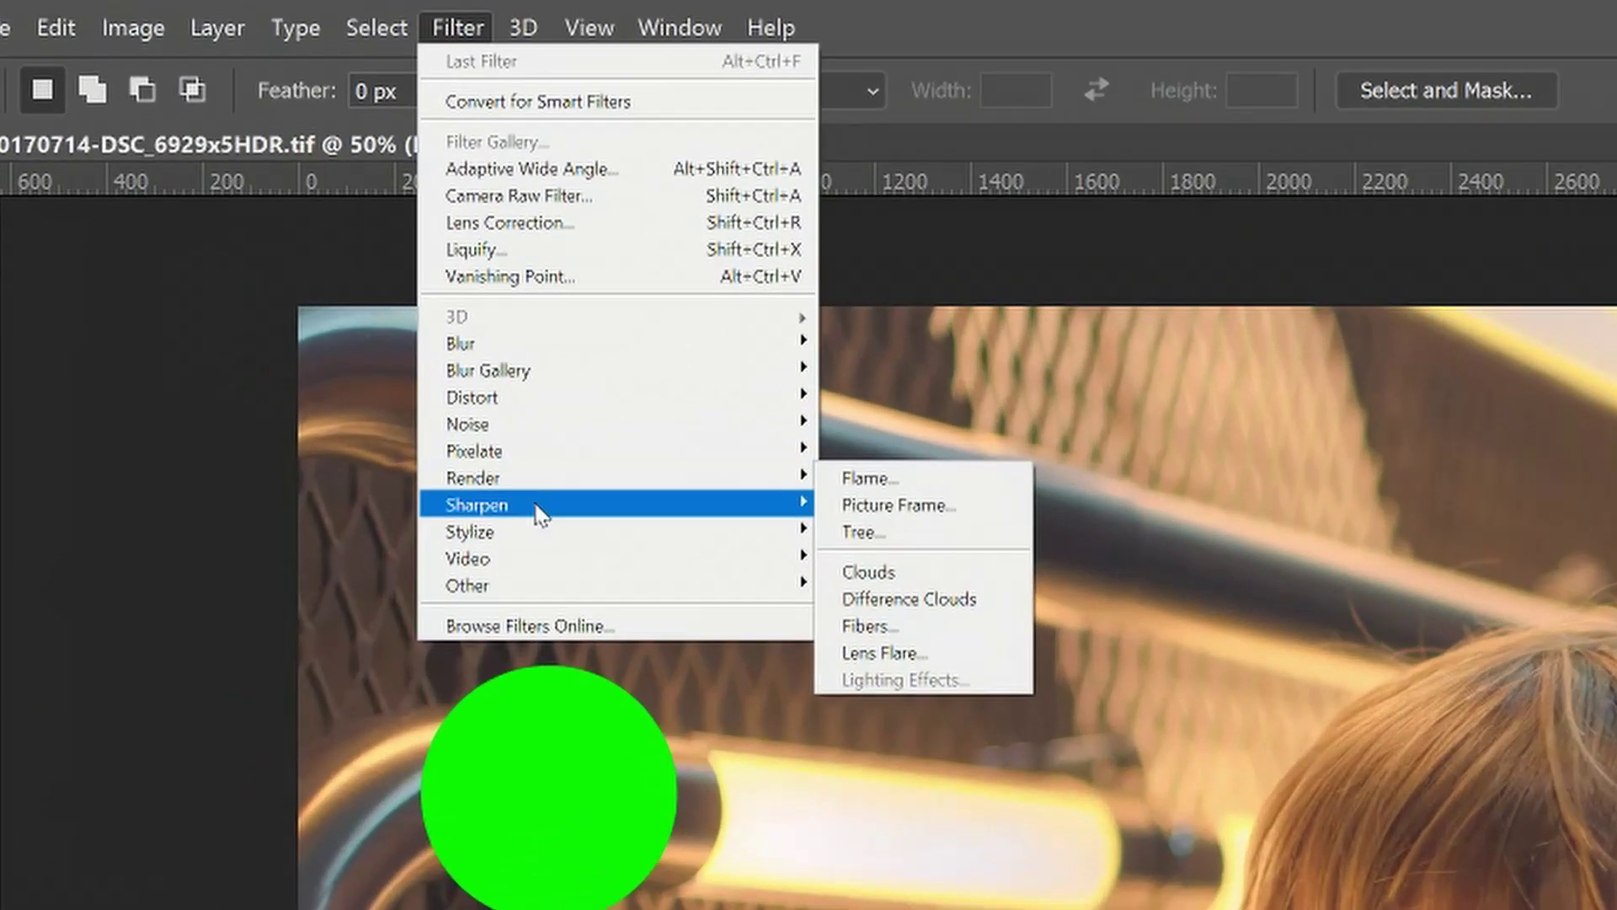
{"action": "mouse_move", "coordinate": [539, 510]}
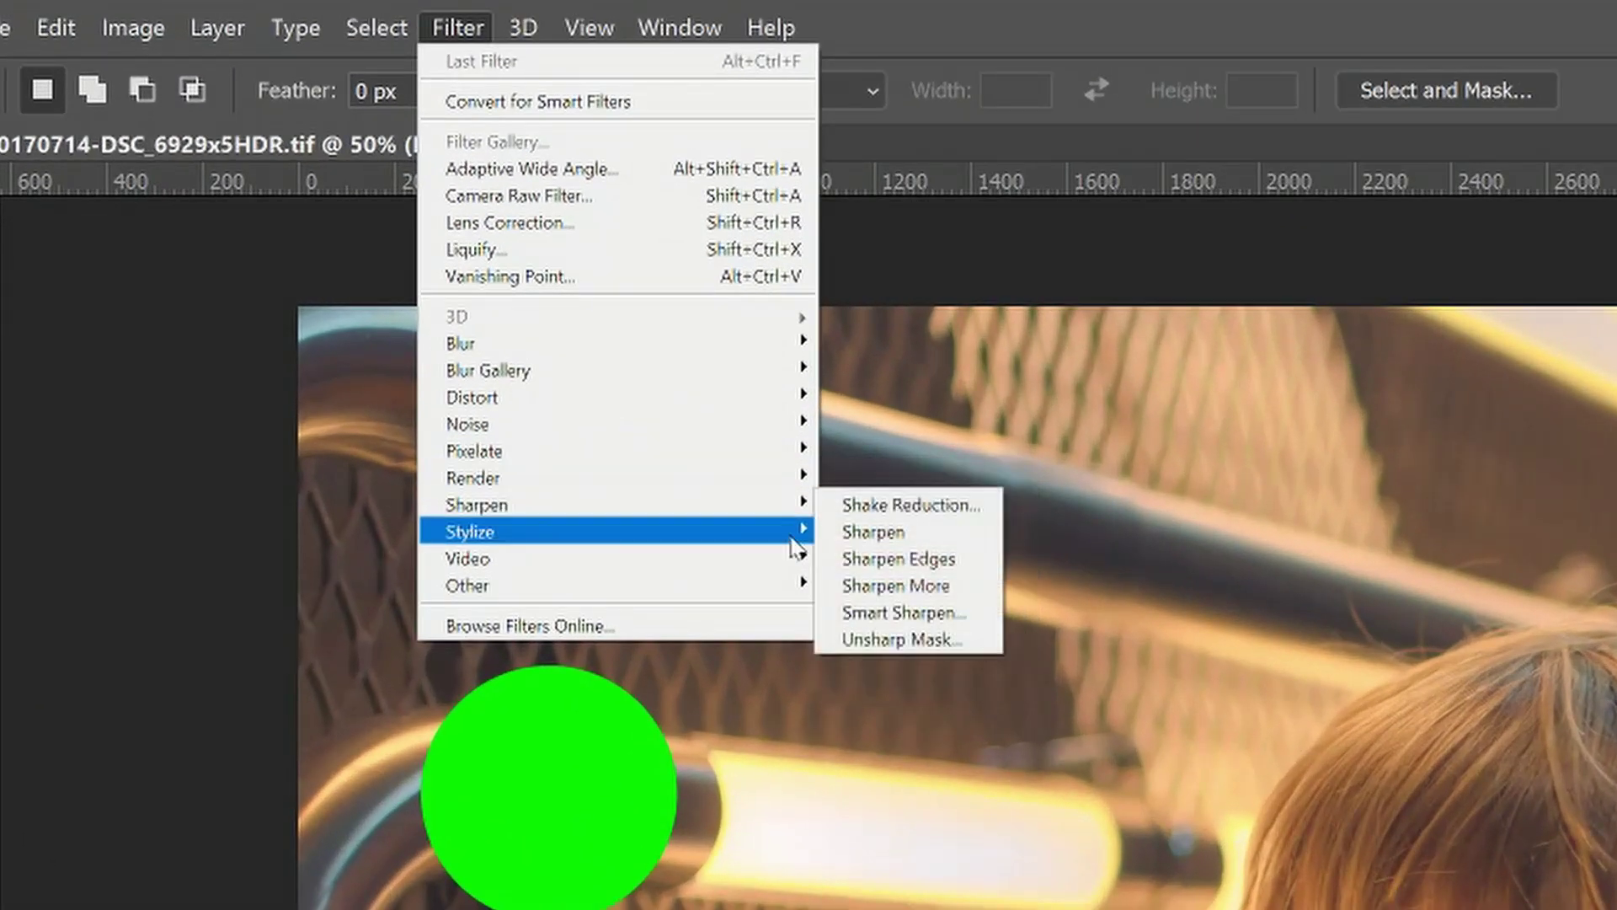
{"action": "left_click", "coordinate": [895, 637]}
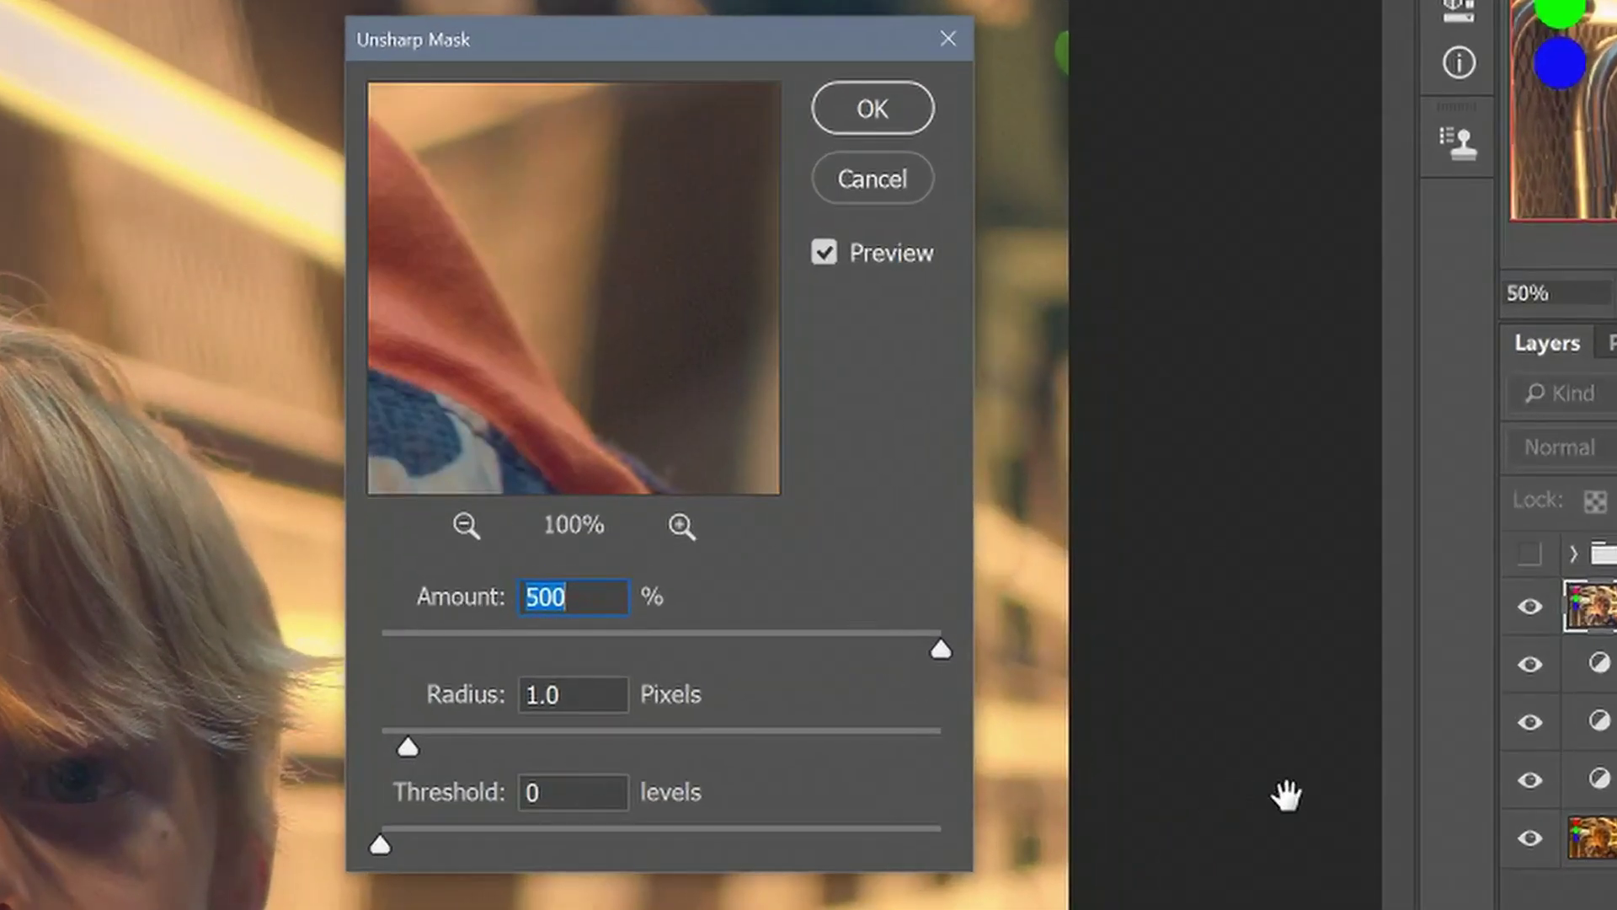
{"action": "left_click_drag", "start_coordinate": [592, 364], "coordinate": [1224, 542]}
{"action": "left_click_drag", "start_coordinate": [505, 278], "coordinate": [1340, 568]}
{"action": "left_click_drag", "start_coordinate": [501, 340], "coordinate": [610, 739]}
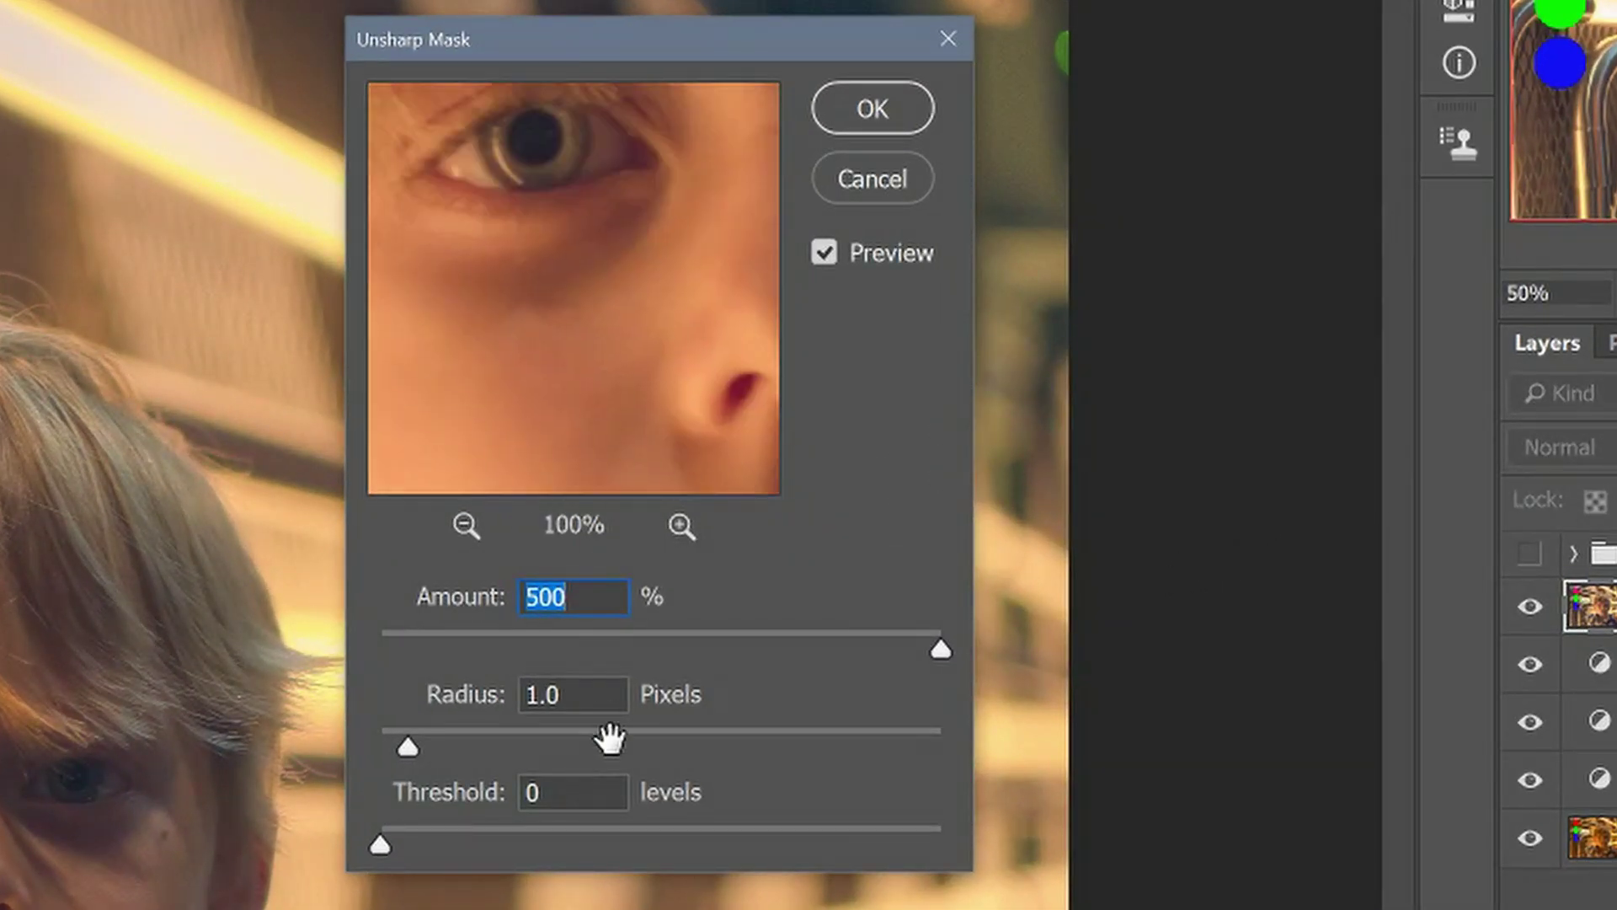
{"action": "left_click_drag", "start_coordinate": [571, 363], "coordinate": [585, 459]}
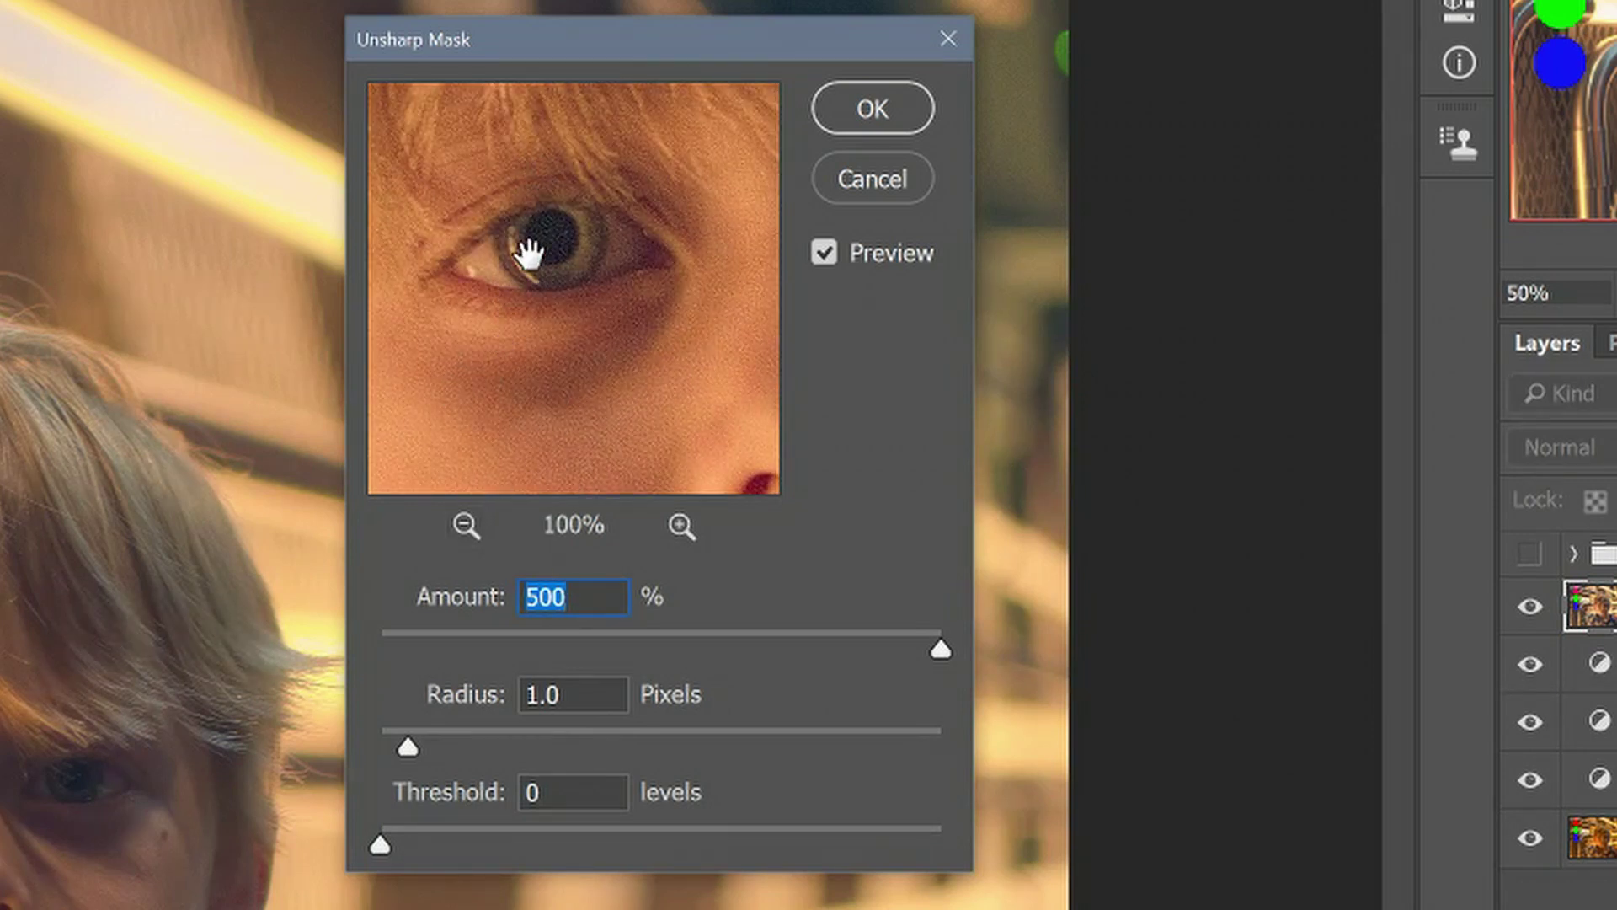
{"action": "left_click_drag", "start_coordinate": [536, 390], "coordinate": [583, 299]}
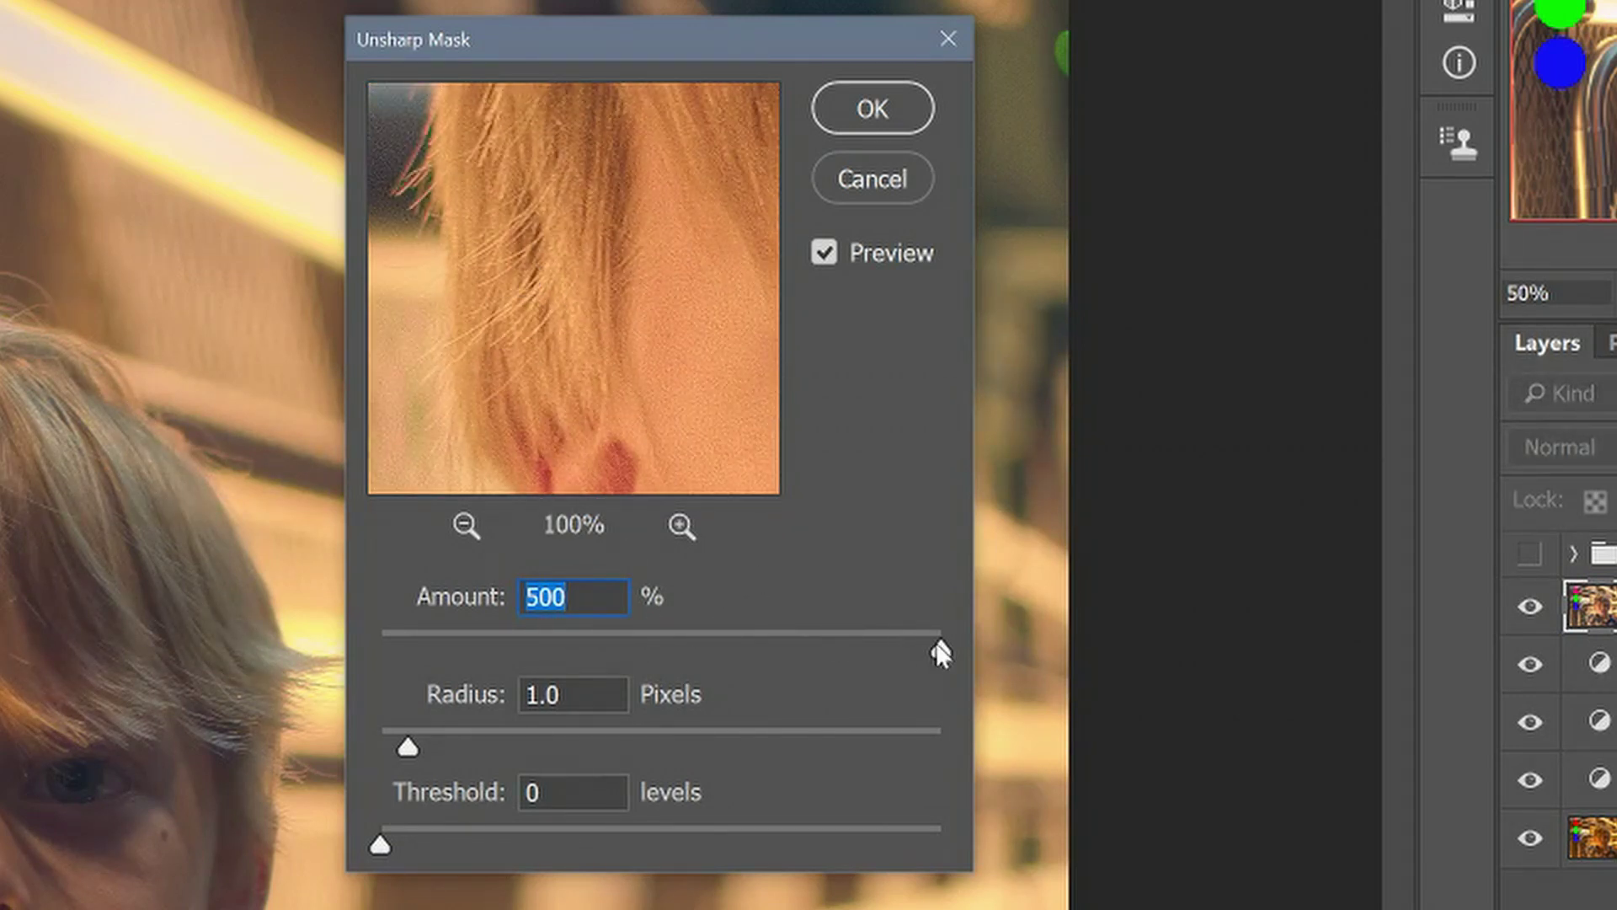
{"action": "left_click_drag", "start_coordinate": [940, 651], "coordinate": [699, 662]}
{"action": "left_click_drag", "start_coordinate": [699, 654], "coordinate": [960, 665]}
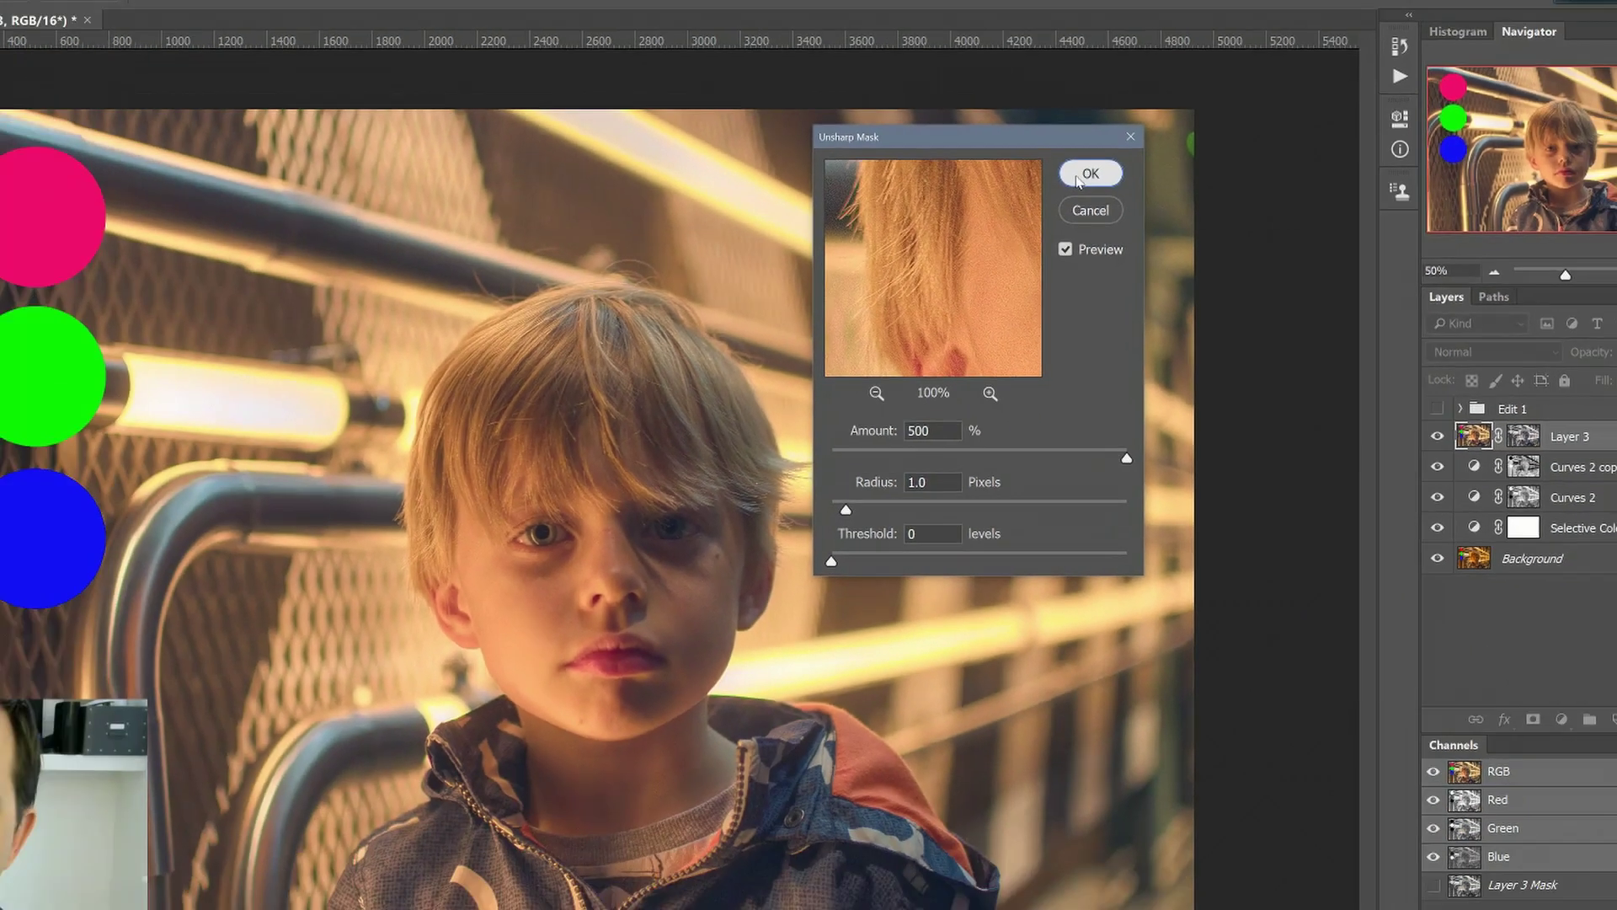
{"action": "left_click", "coordinate": [872, 108]}
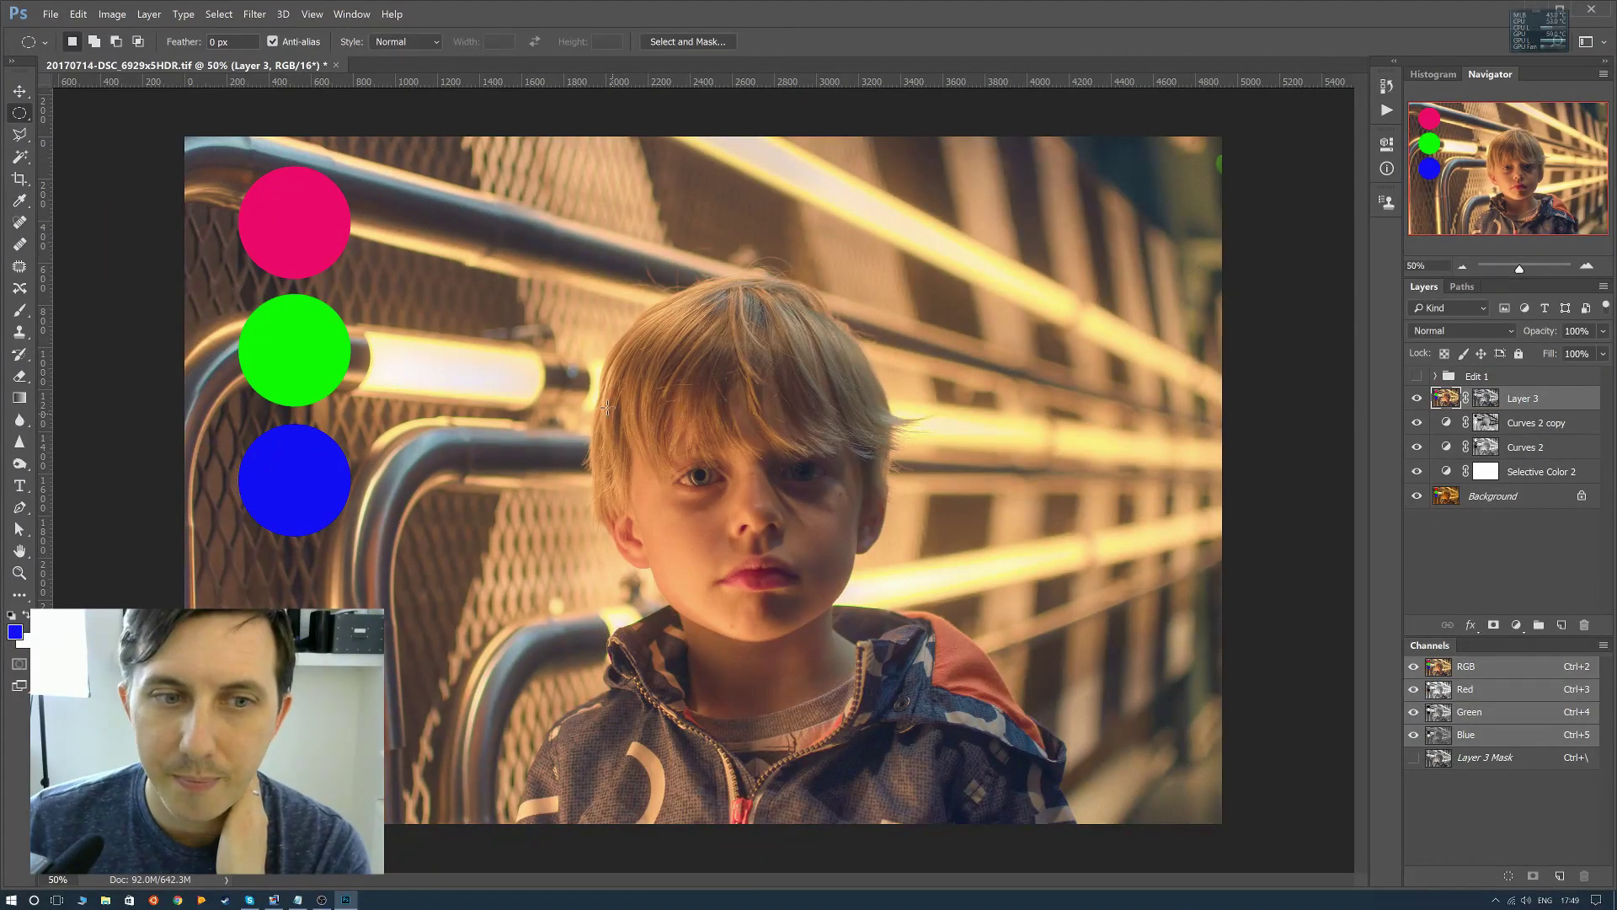
Compare the boy's face up close with the sharpened layer on and off.
{"action": "key", "text": "z"}
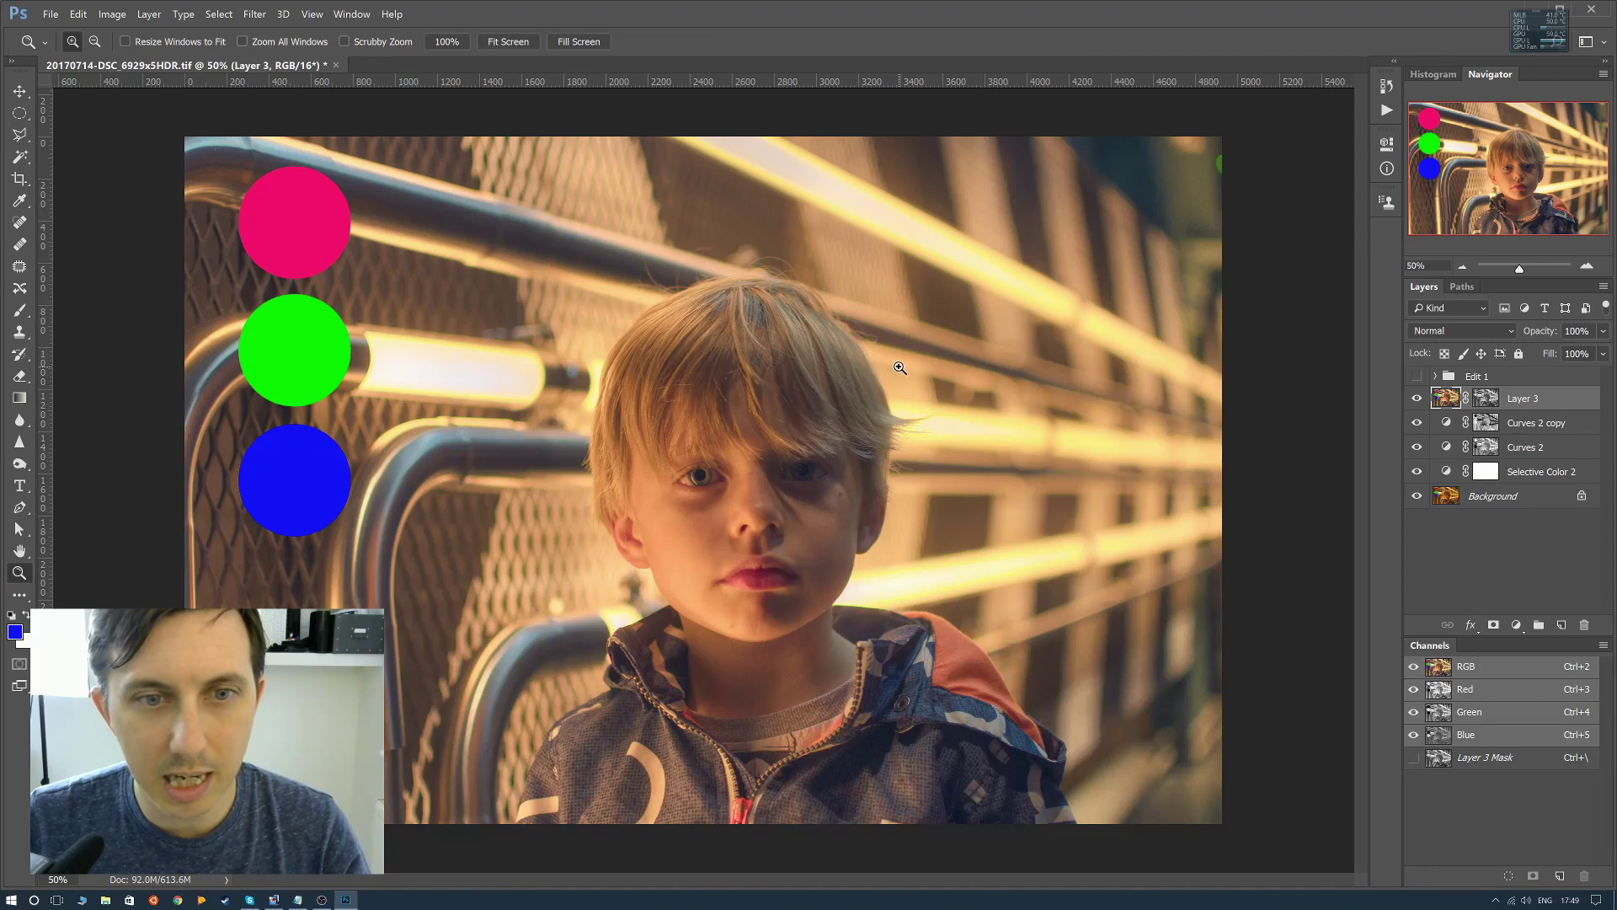
{"action": "left_click_drag", "start_coordinate": [878, 352], "coordinate": [535, 629]}
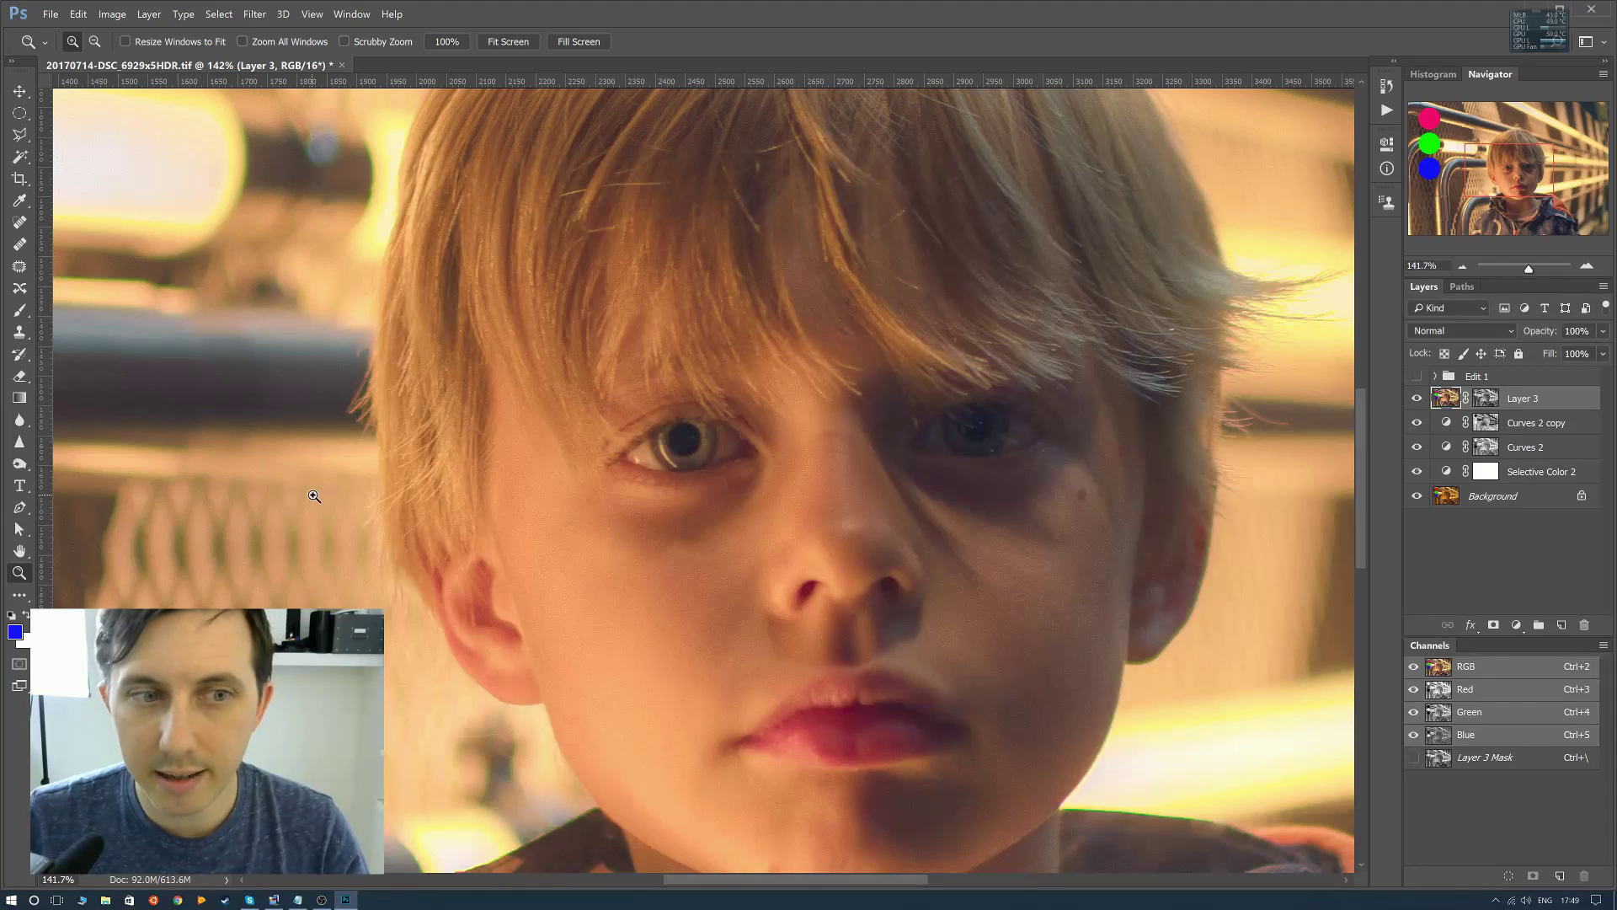
{"action": "left_click", "coordinate": [1416, 399]}
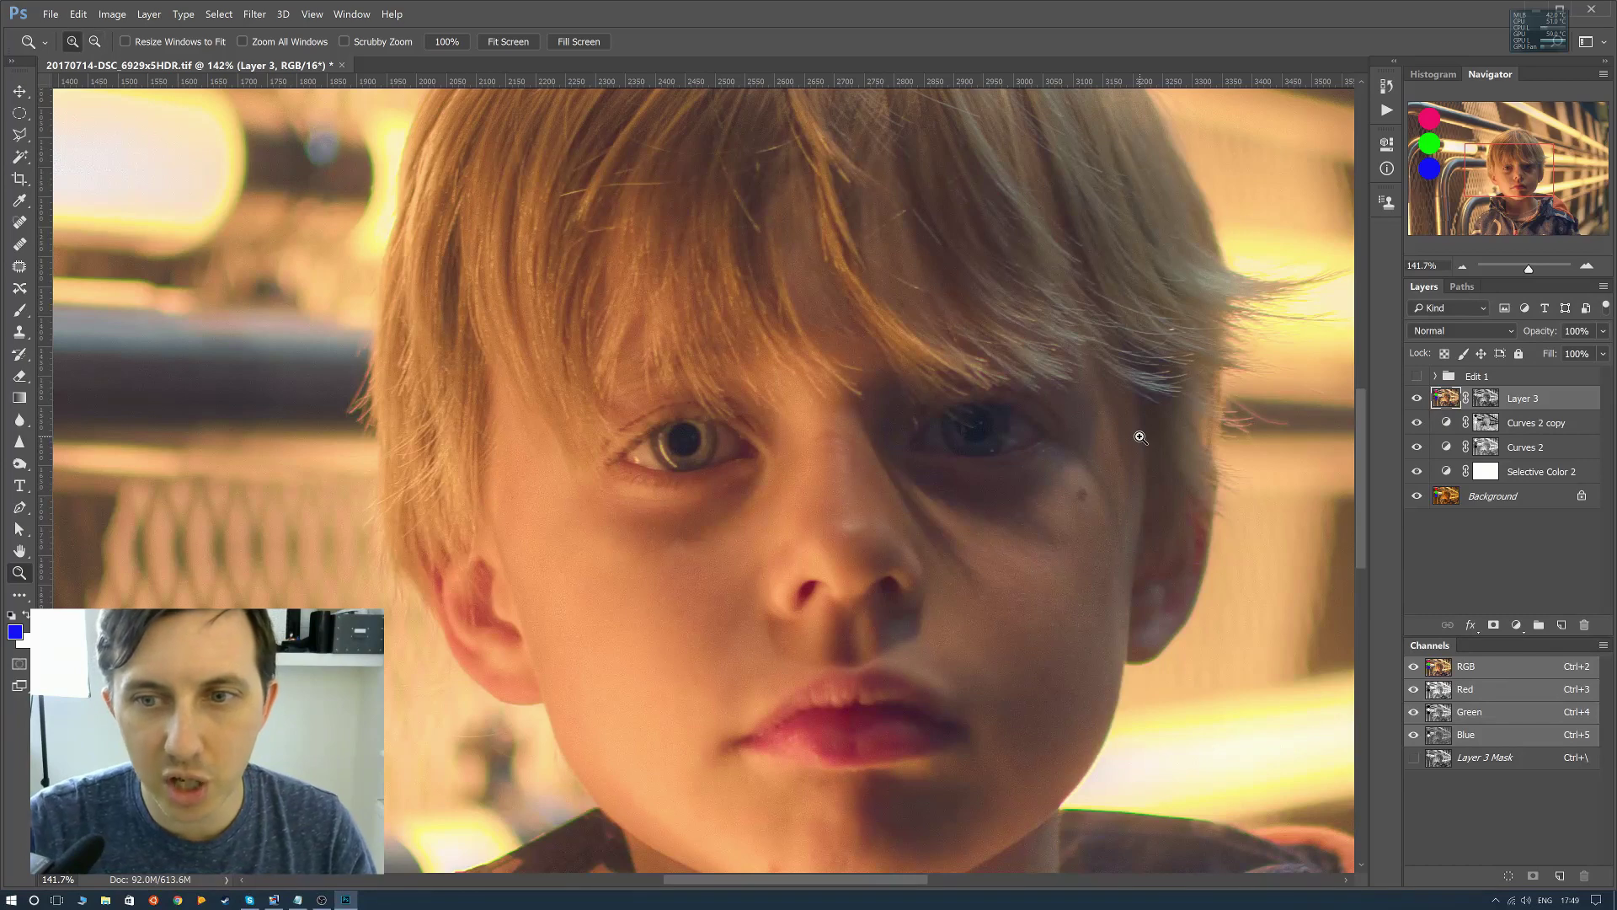
{"action": "left_click", "coordinate": [1112, 441], "text": "alt"}
{"action": "left_click", "coordinate": [1112, 442], "text": "alt"}
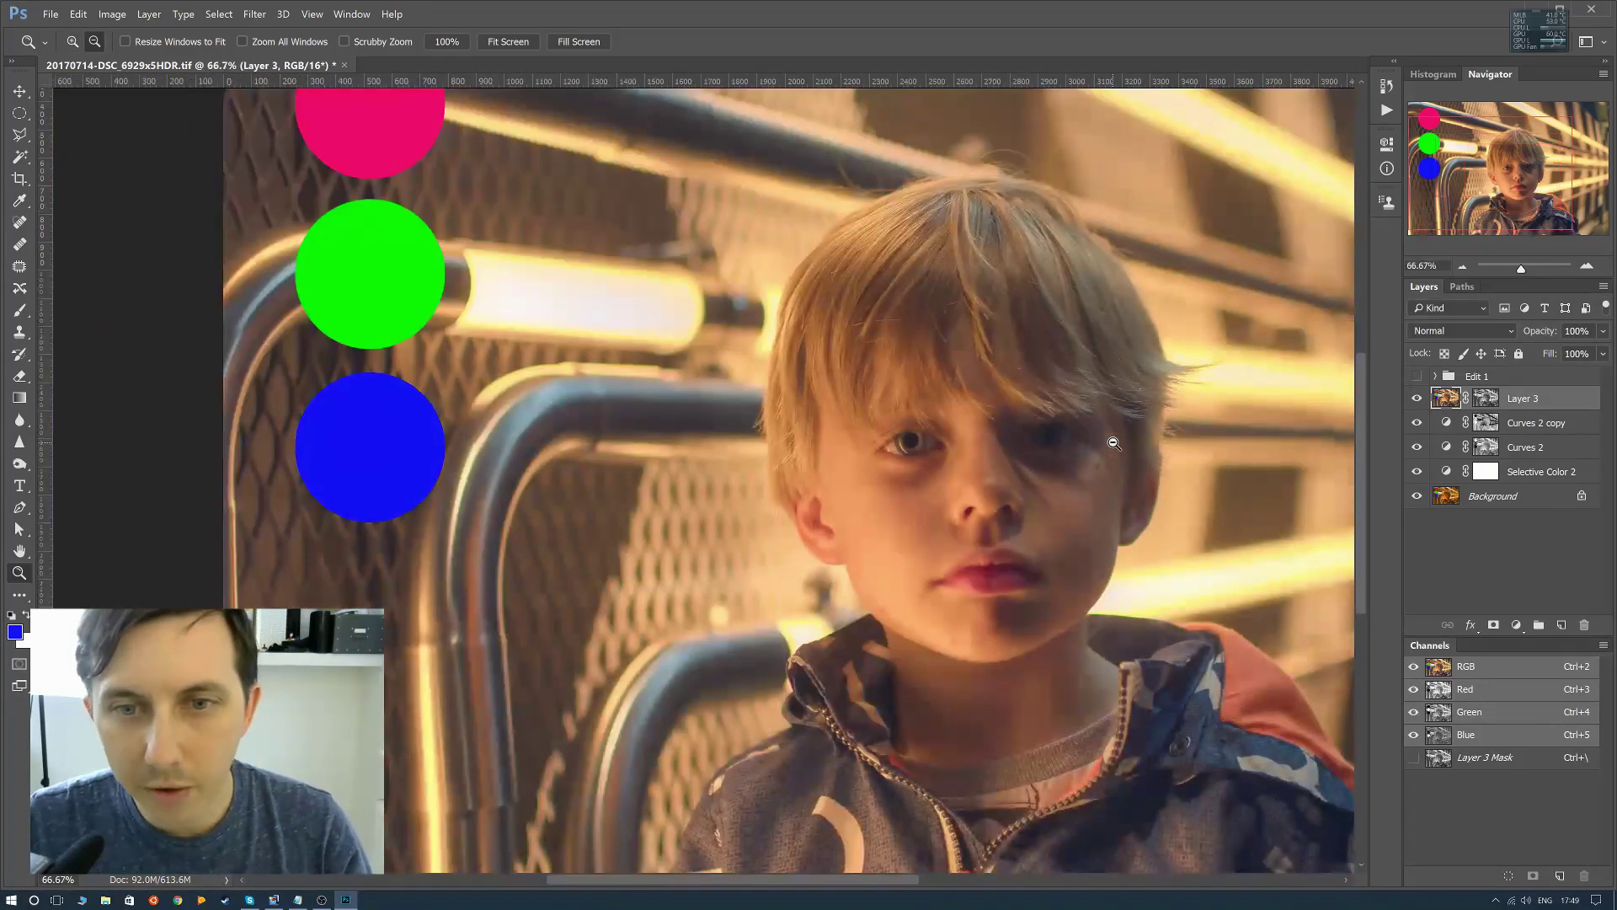
{"action": "left_click", "coordinate": [1112, 442], "text": "alt"}
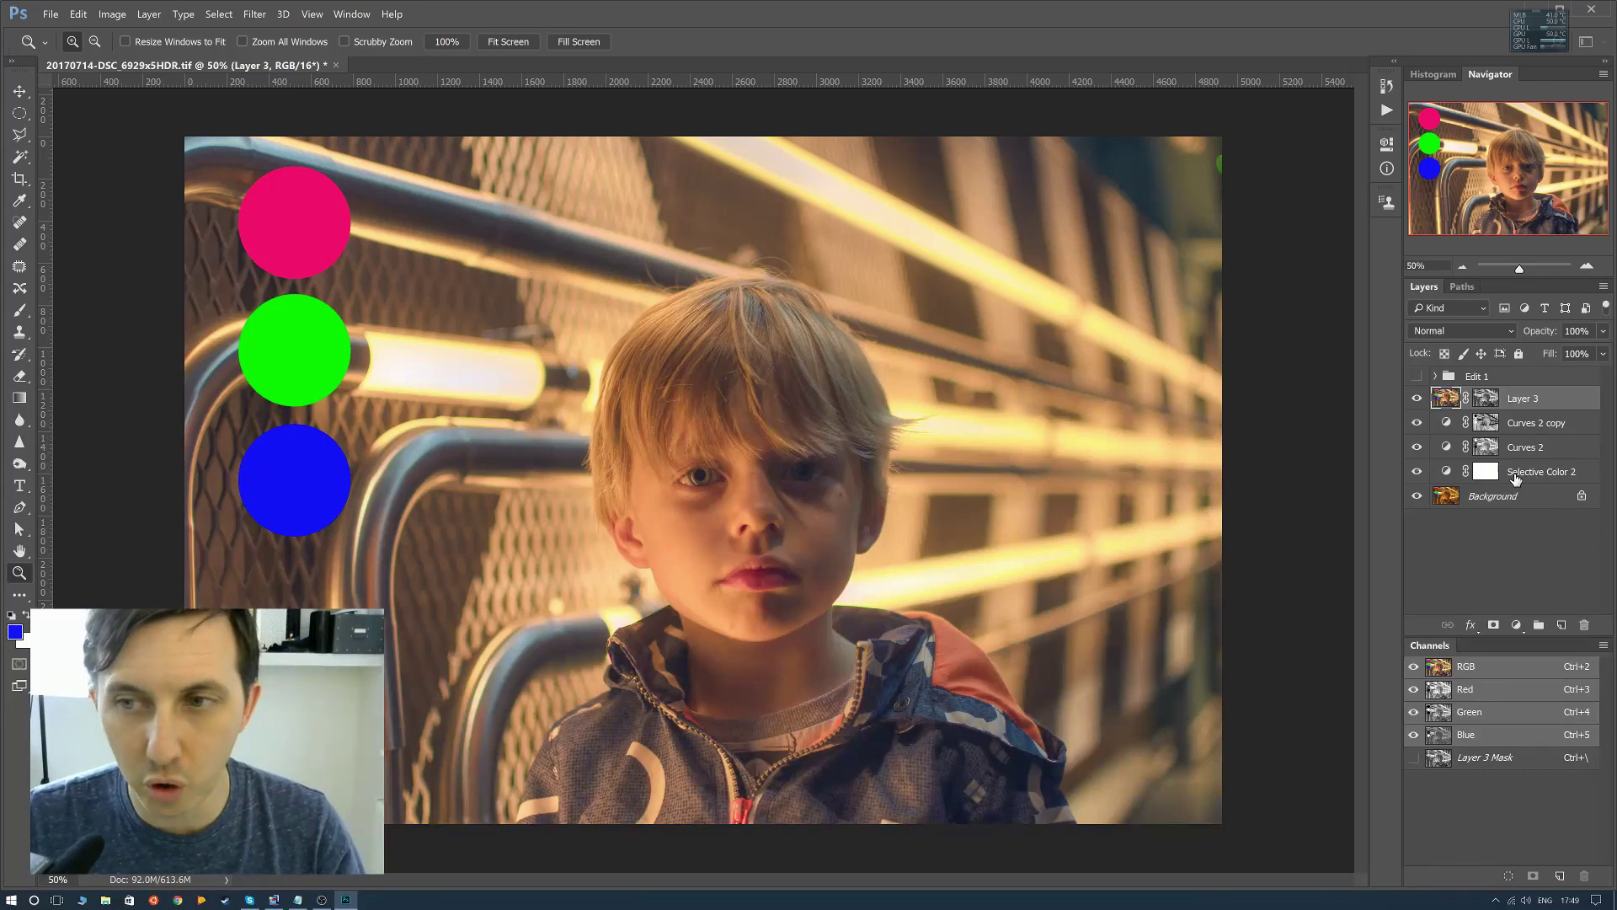
Delete the sharpened merged layer.
{"action": "left_click", "coordinate": [1582, 624]}
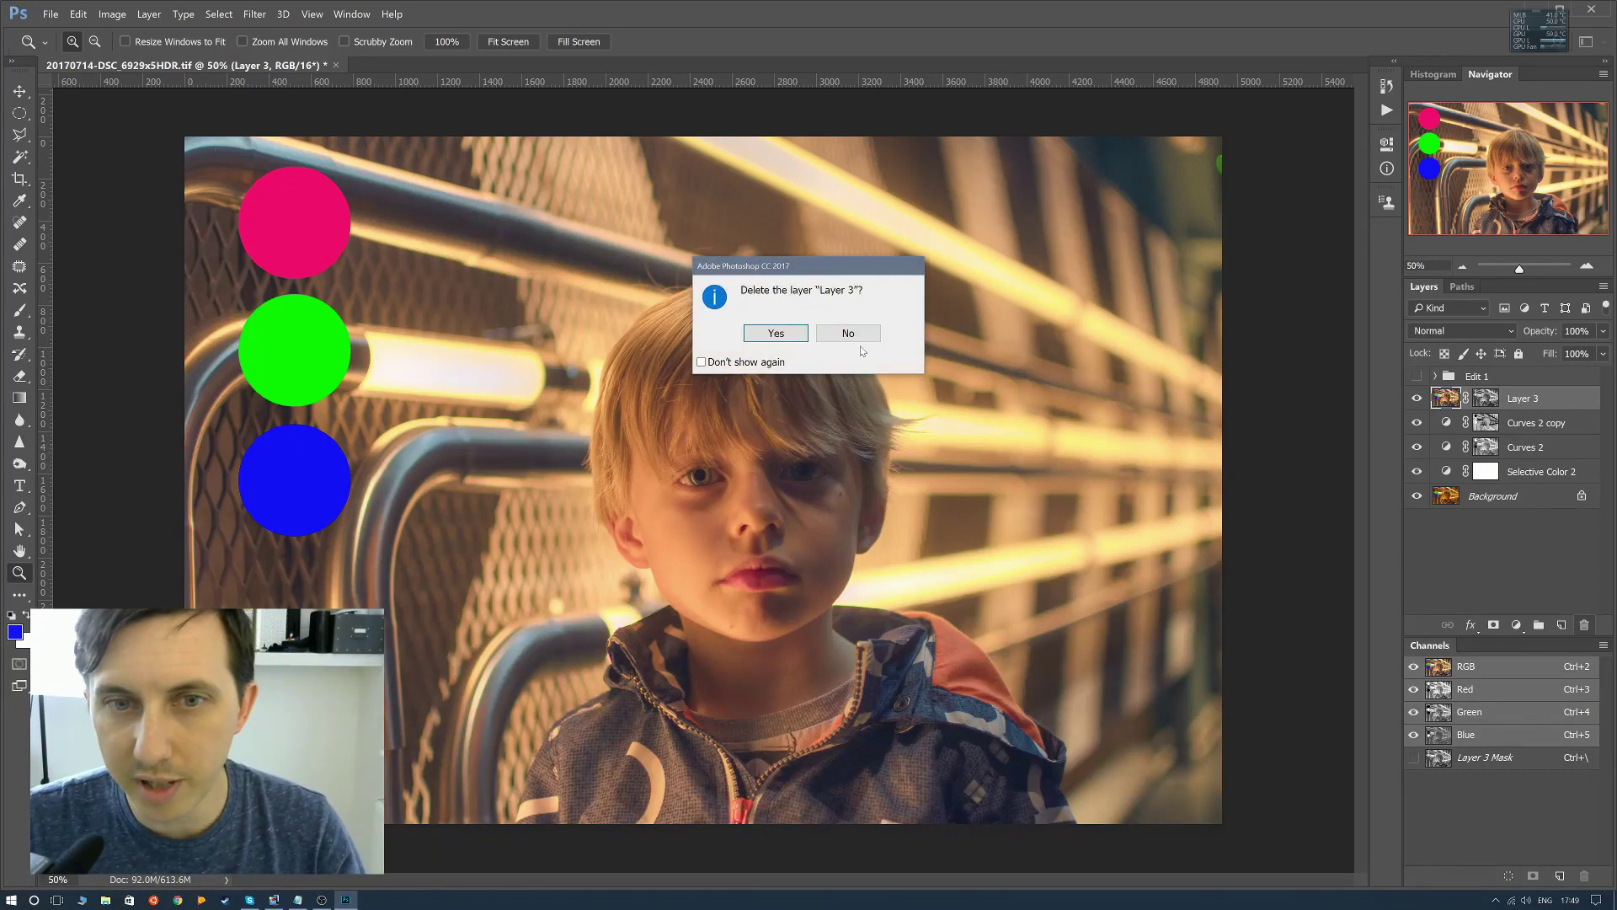
{"action": "left_click", "coordinate": [775, 335]}
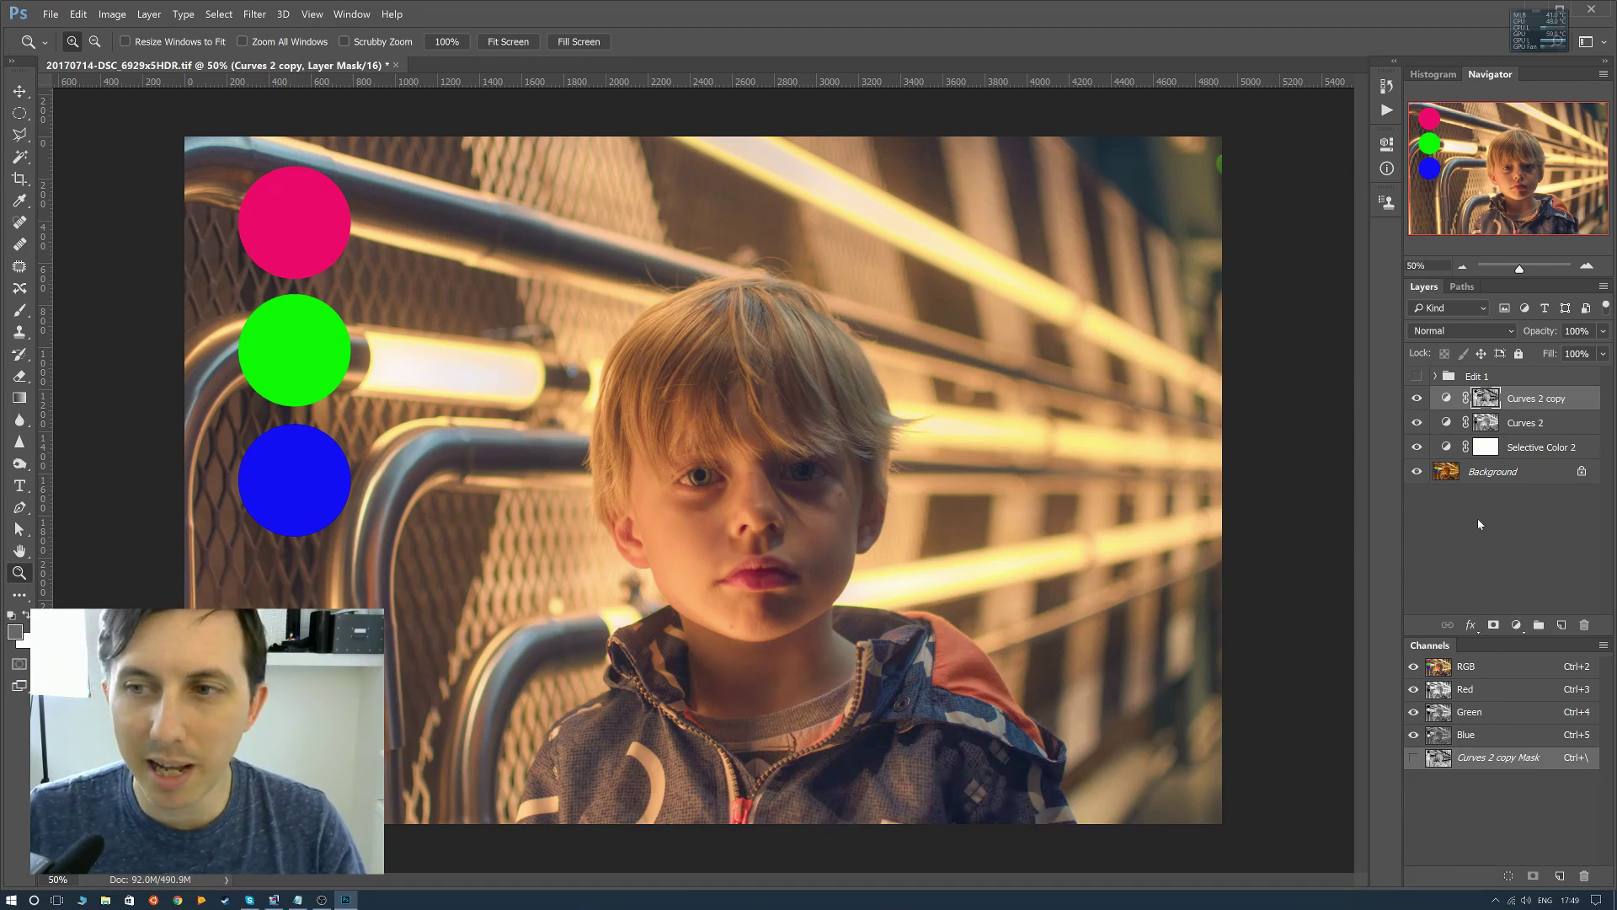
Create a new empty layer in Normal mode at 100% opacity and place it between the Edit 1 group and Curves 2 copy.
{"action": "left_click", "coordinate": [1454, 489]}
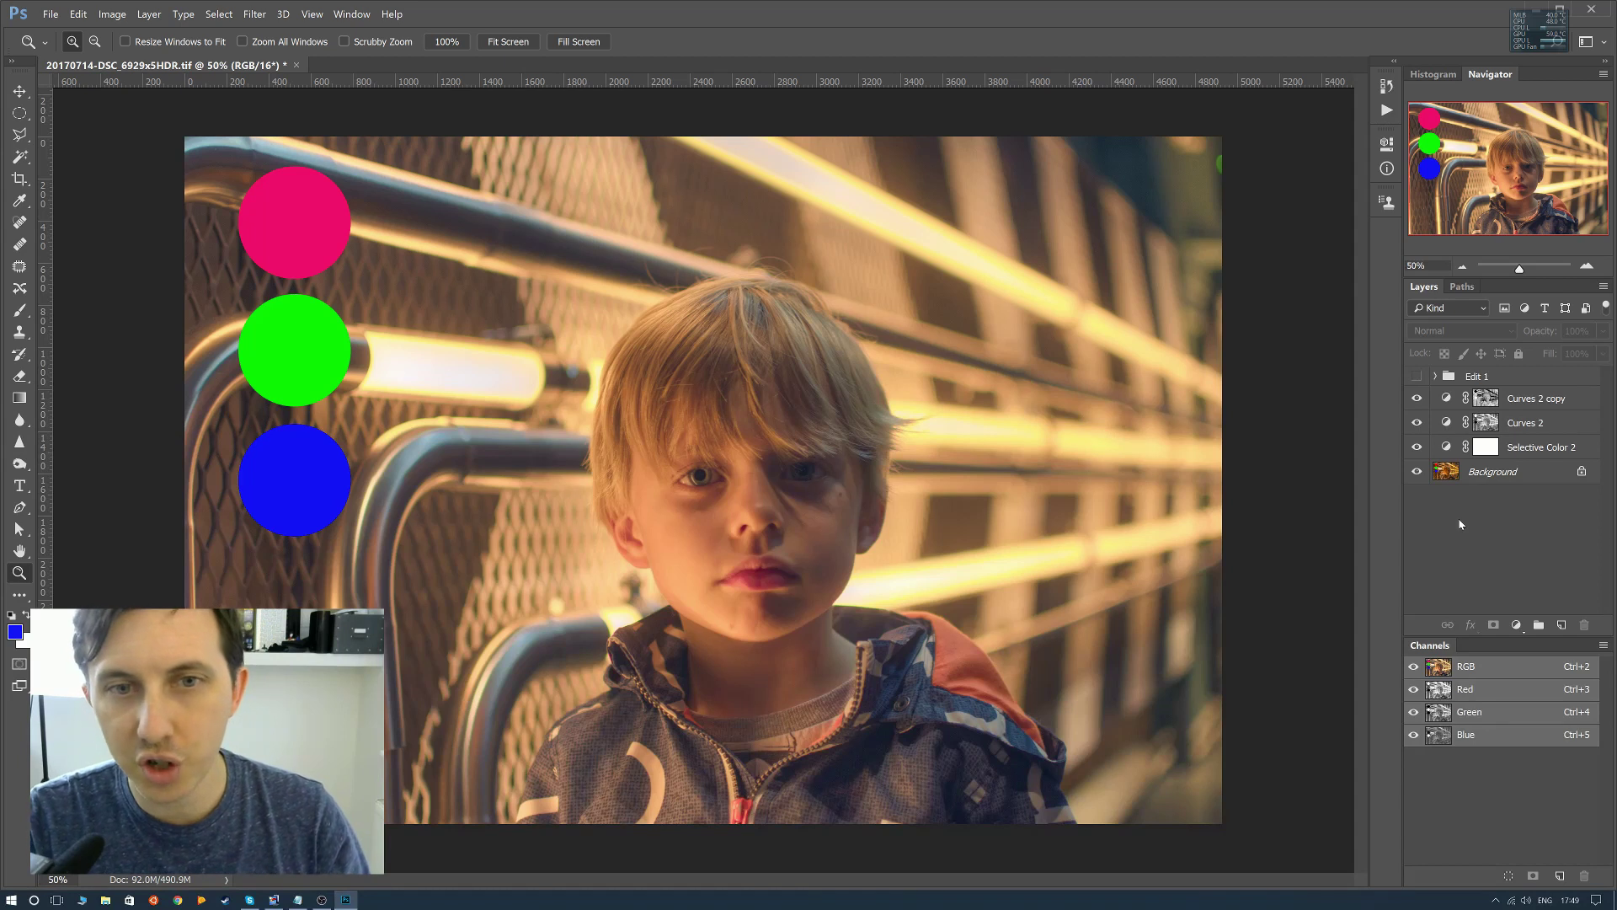
{"action": "key", "text": "ctrl+shift+n"}
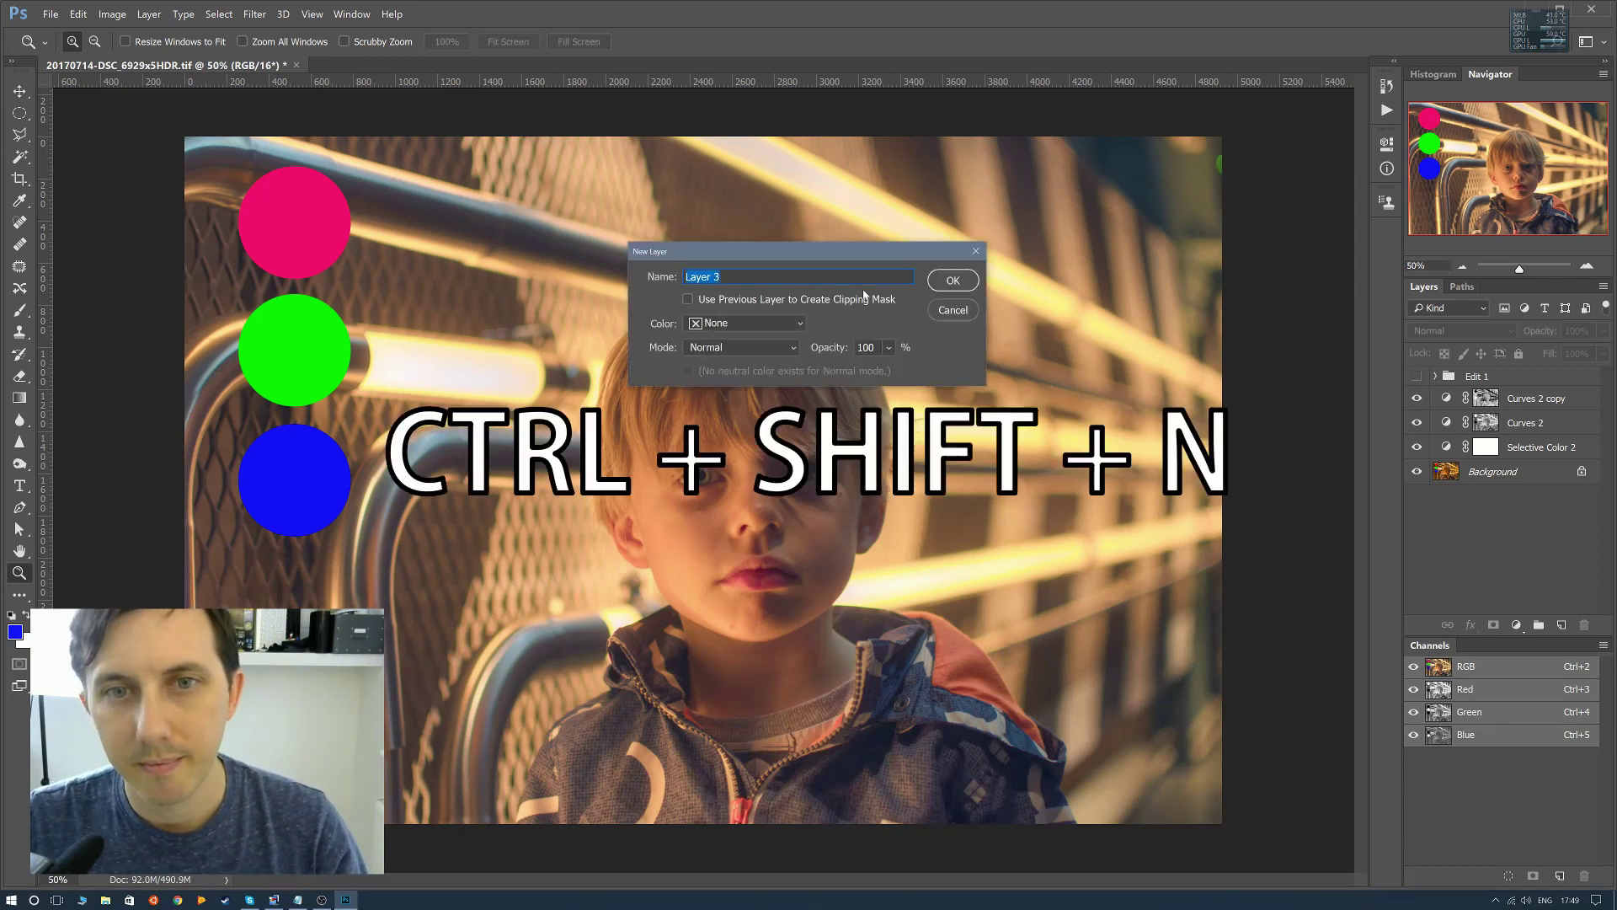
{"action": "left_click", "coordinate": [948, 281]}
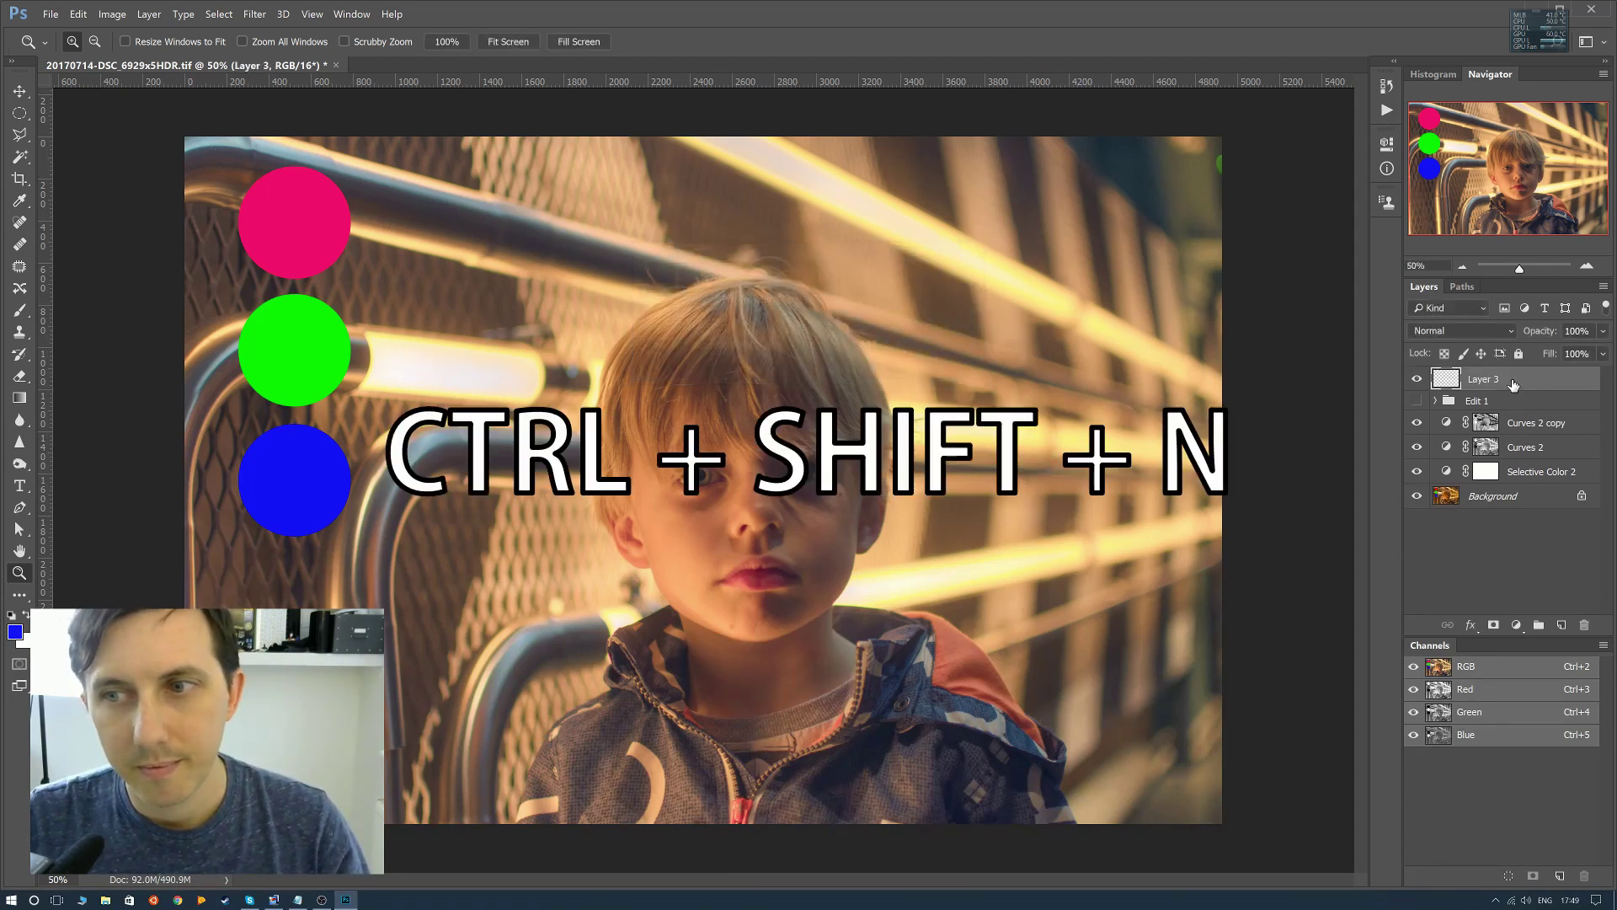
{"action": "left_click_drag", "start_coordinate": [1504, 410], "coordinate": [1503, 414]}
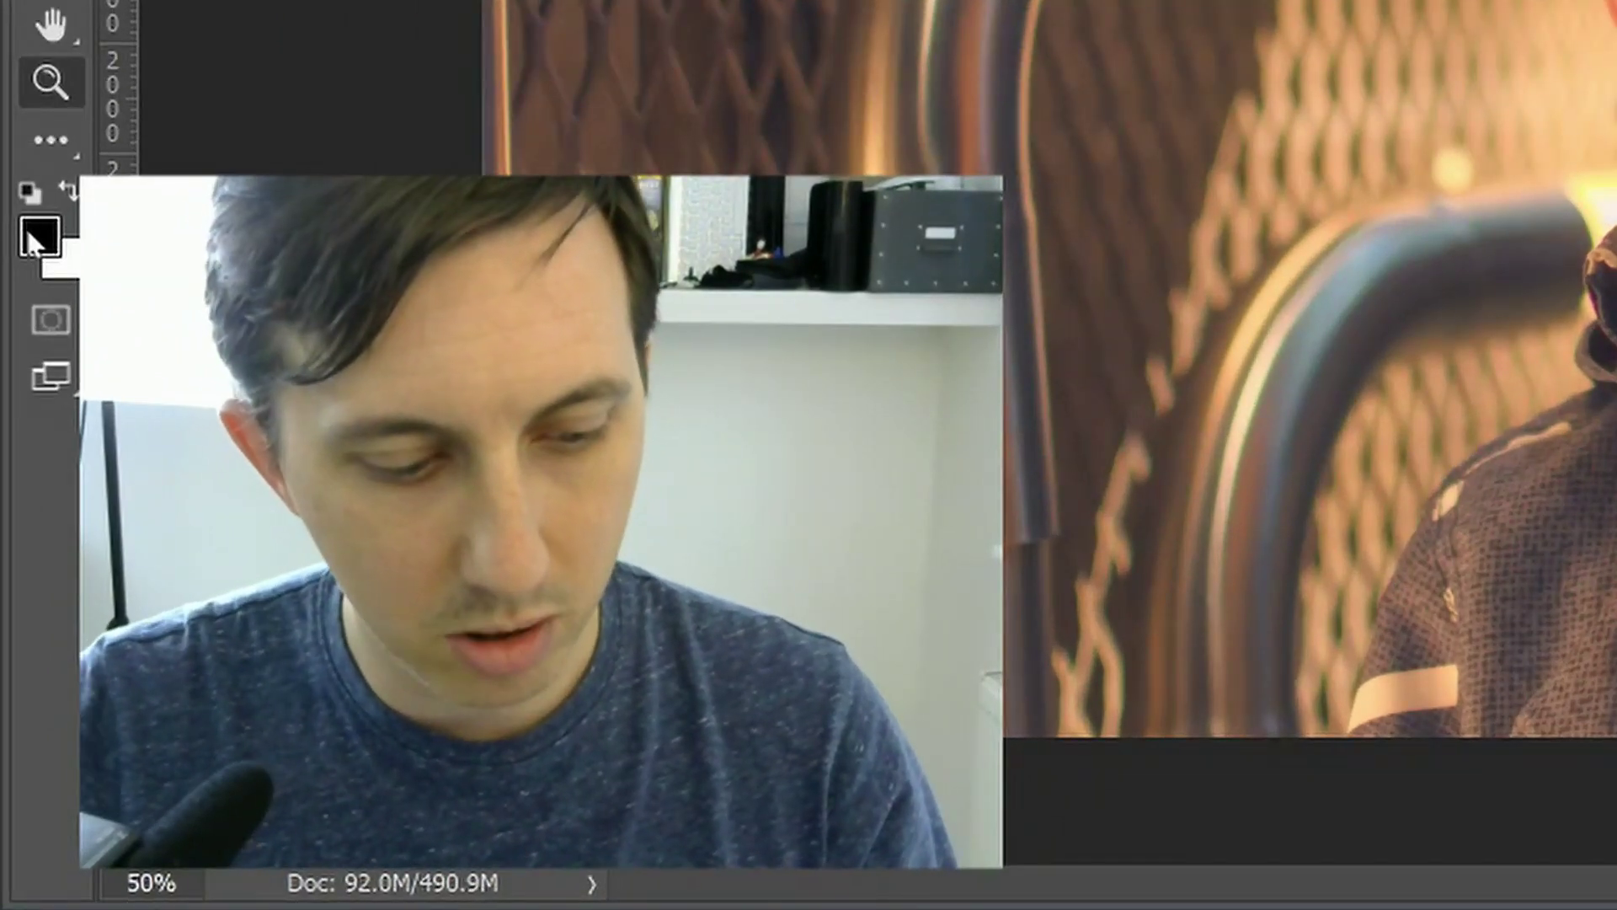
Fill the new layer with black in Color blend mode, and compare the portrait with the layer on and off.
{"action": "key", "text": "ctrl+BackSpace"}
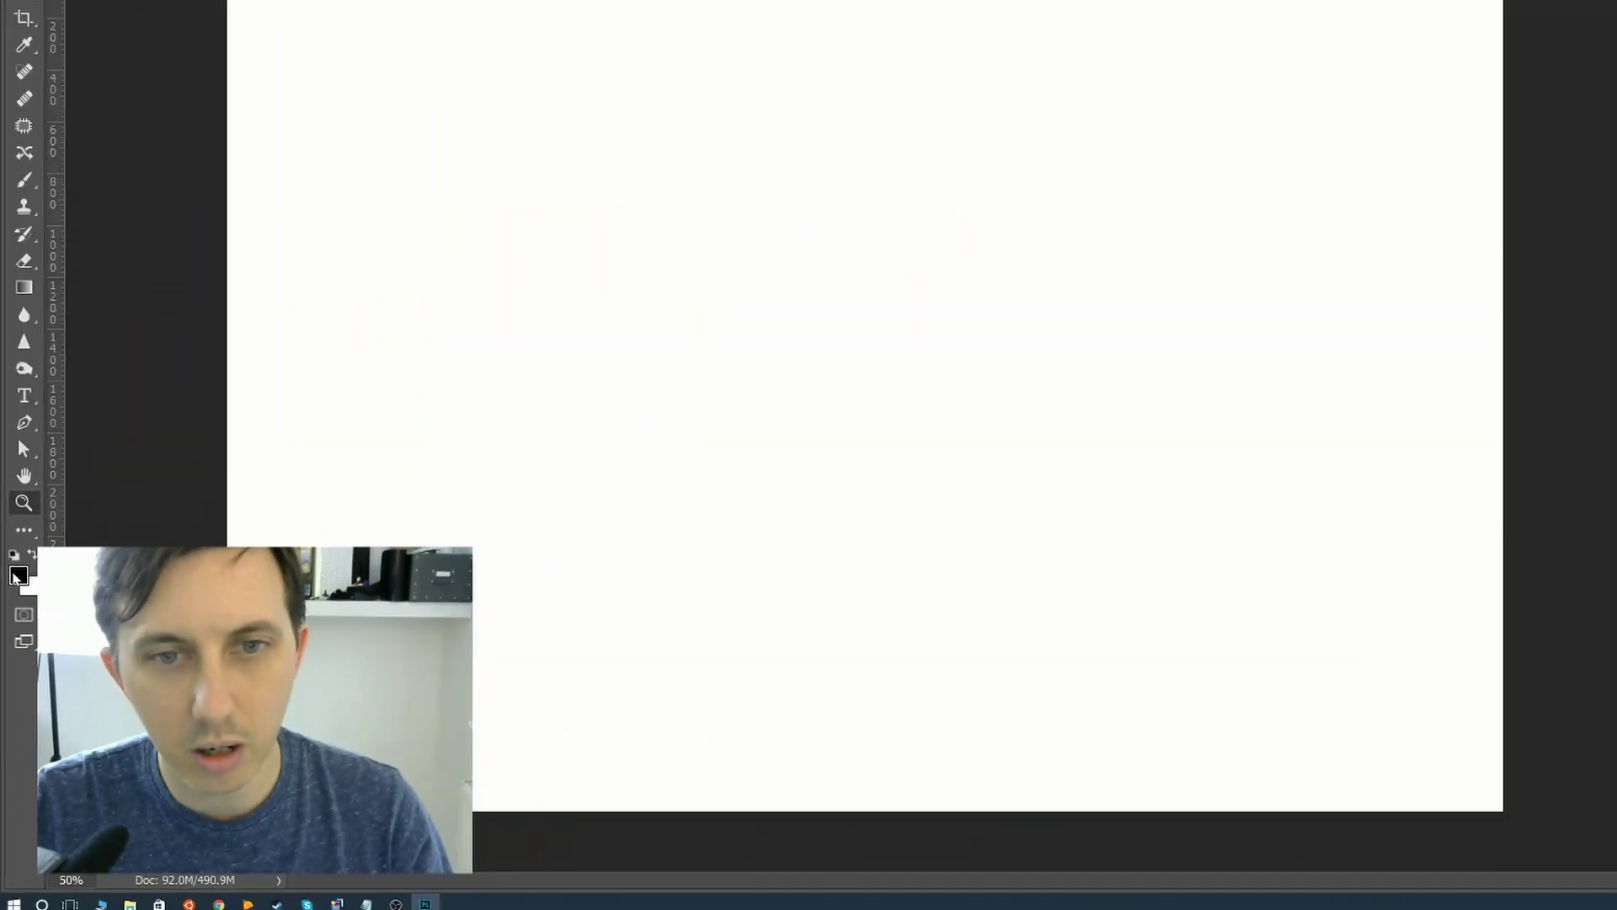
{"action": "key", "text": "alt+BackSpace"}
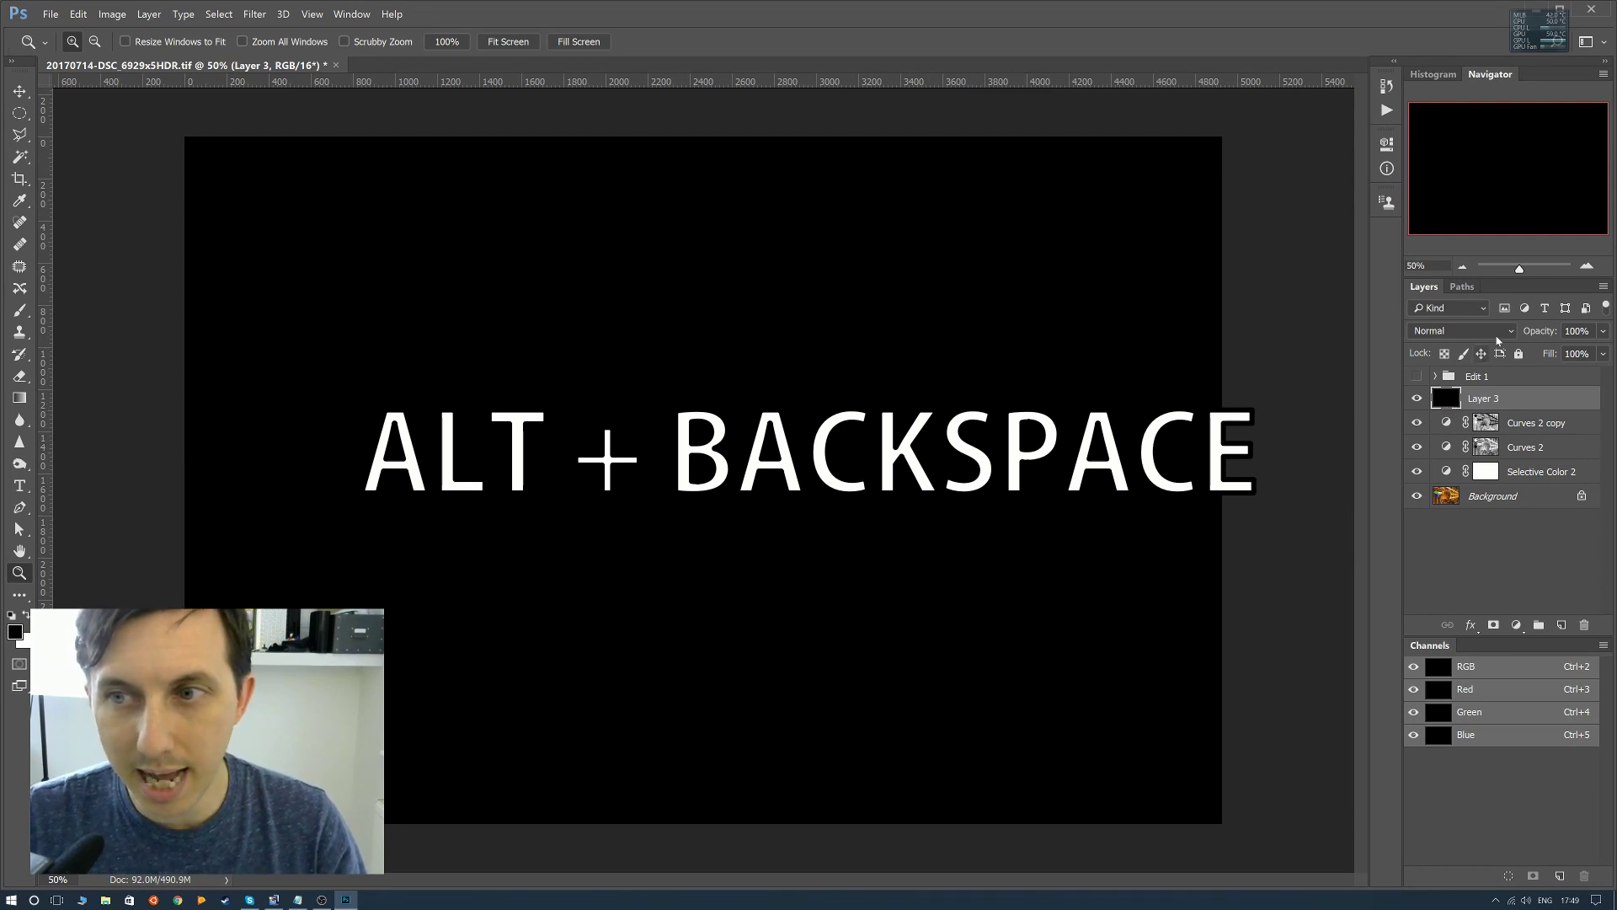
{"action": "left_click", "coordinate": [1514, 332]}
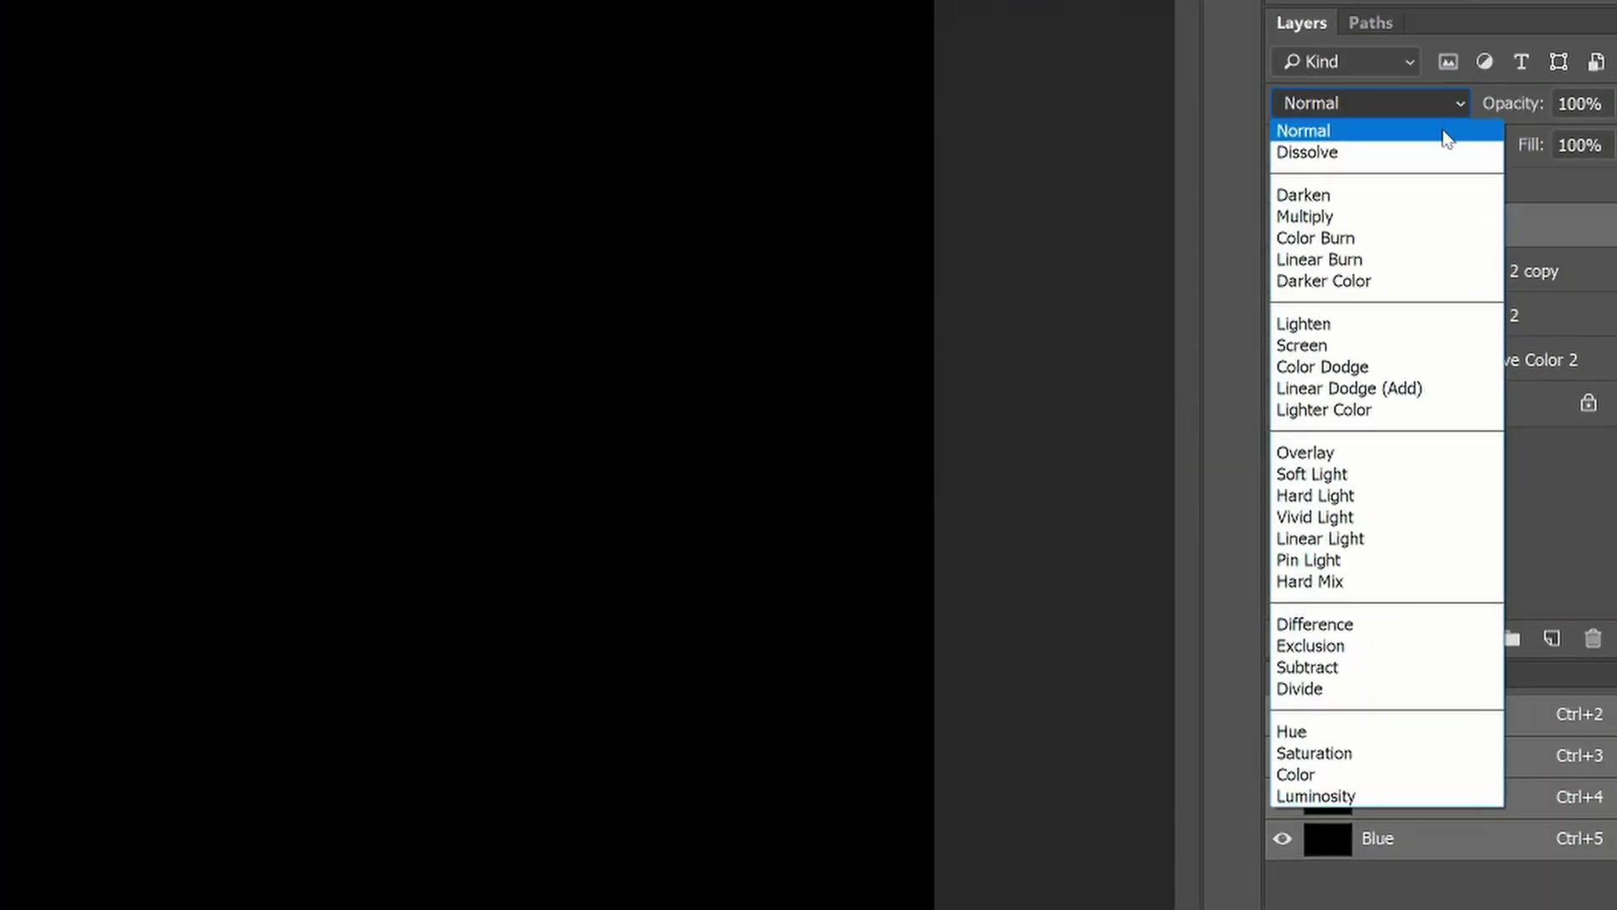
{"action": "left_click", "coordinate": [1335, 775]}
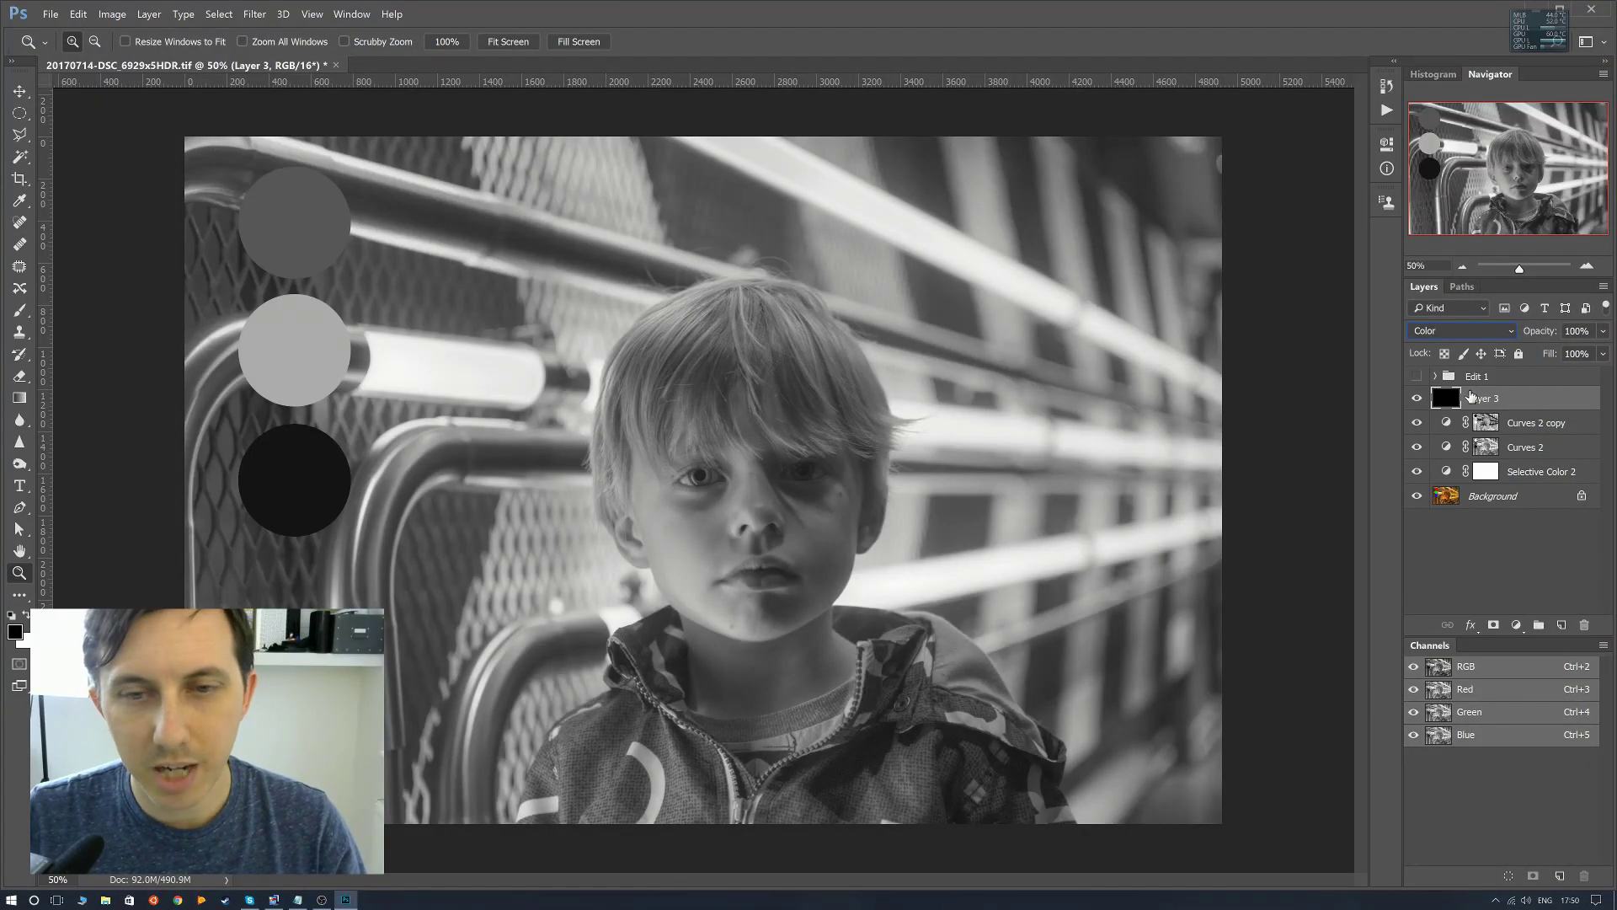
{"action": "left_click", "coordinate": [1417, 399]}
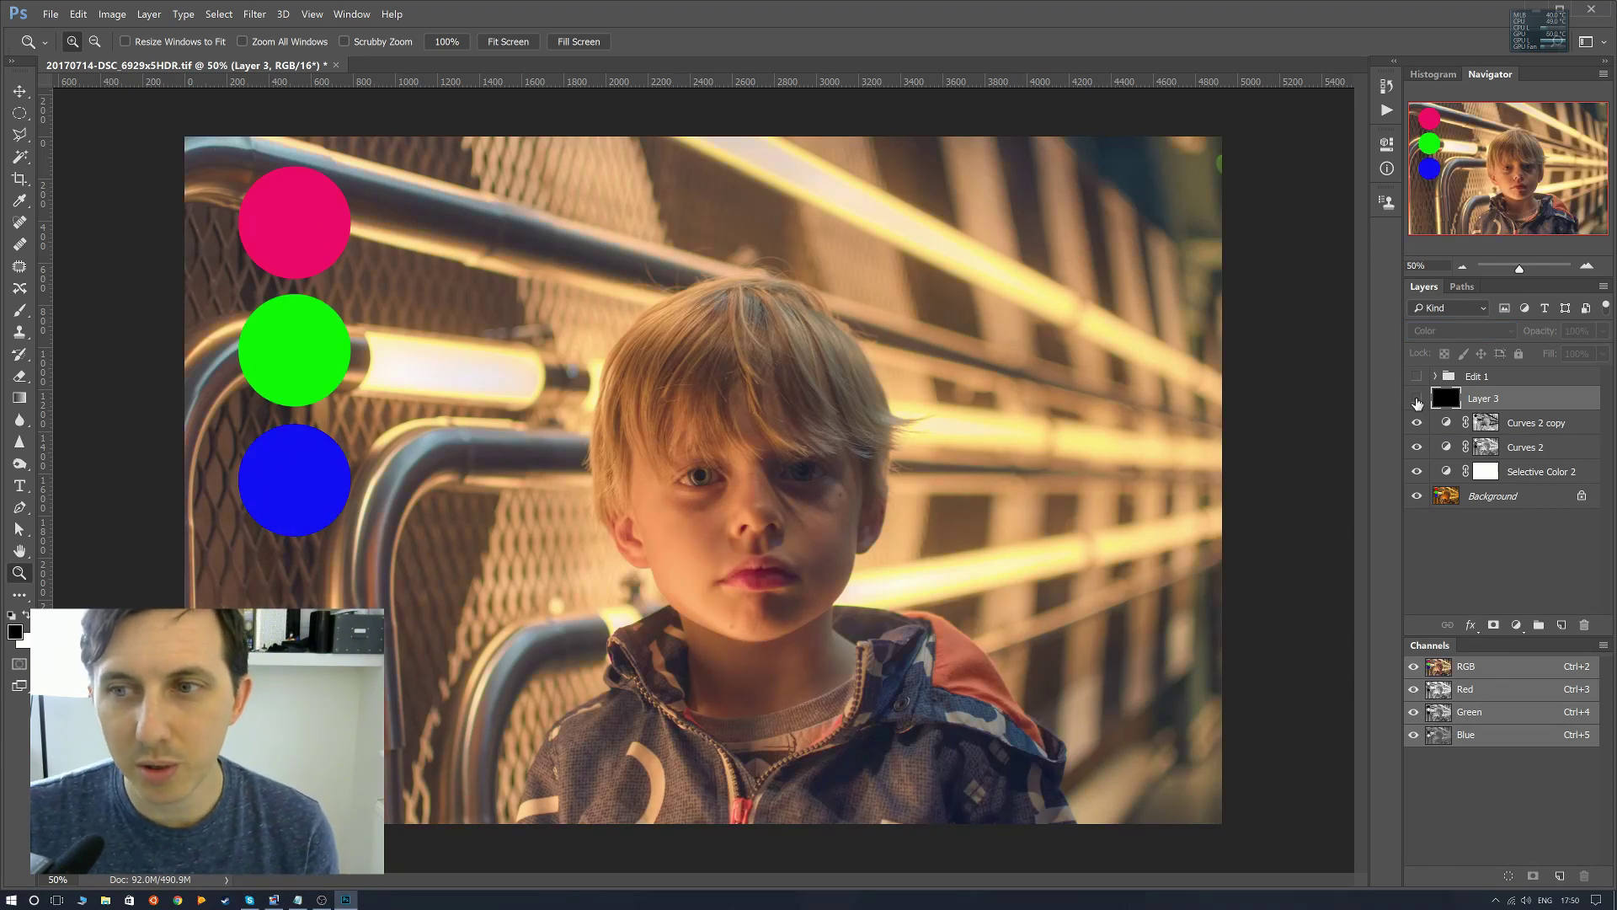
{"action": "left_click", "coordinate": [1418, 400]}
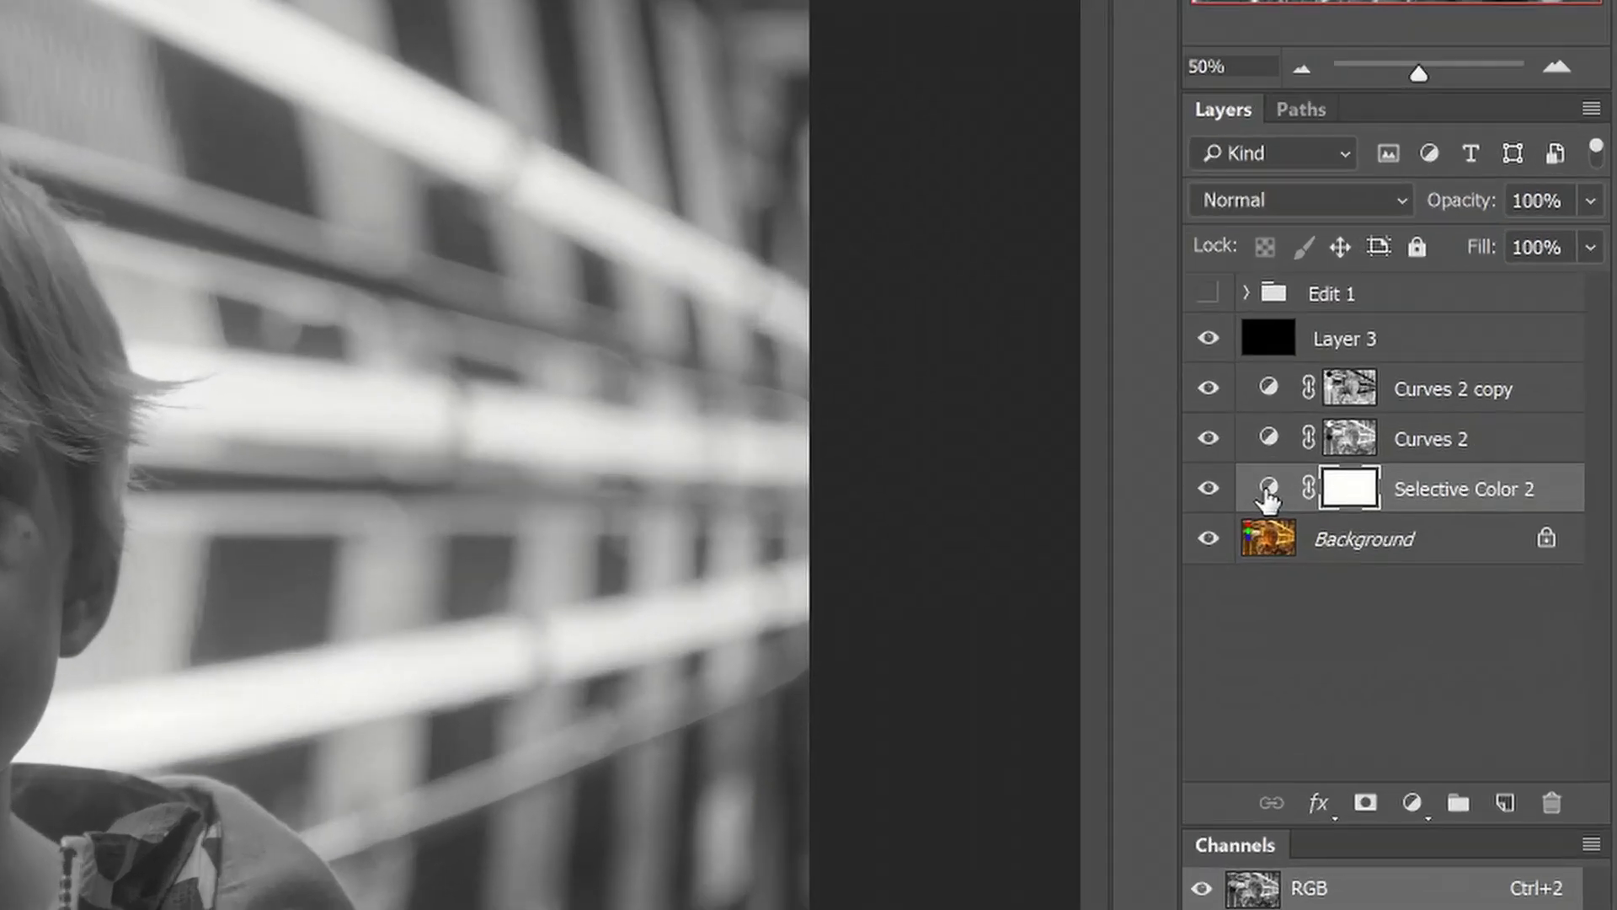
Set the Blacks in the Selective Color 2 layer to Cyan +52%, Magenta -51%, Yellow -94% and Black +97%.
{"action": "left_click", "coordinate": [1447, 474]}
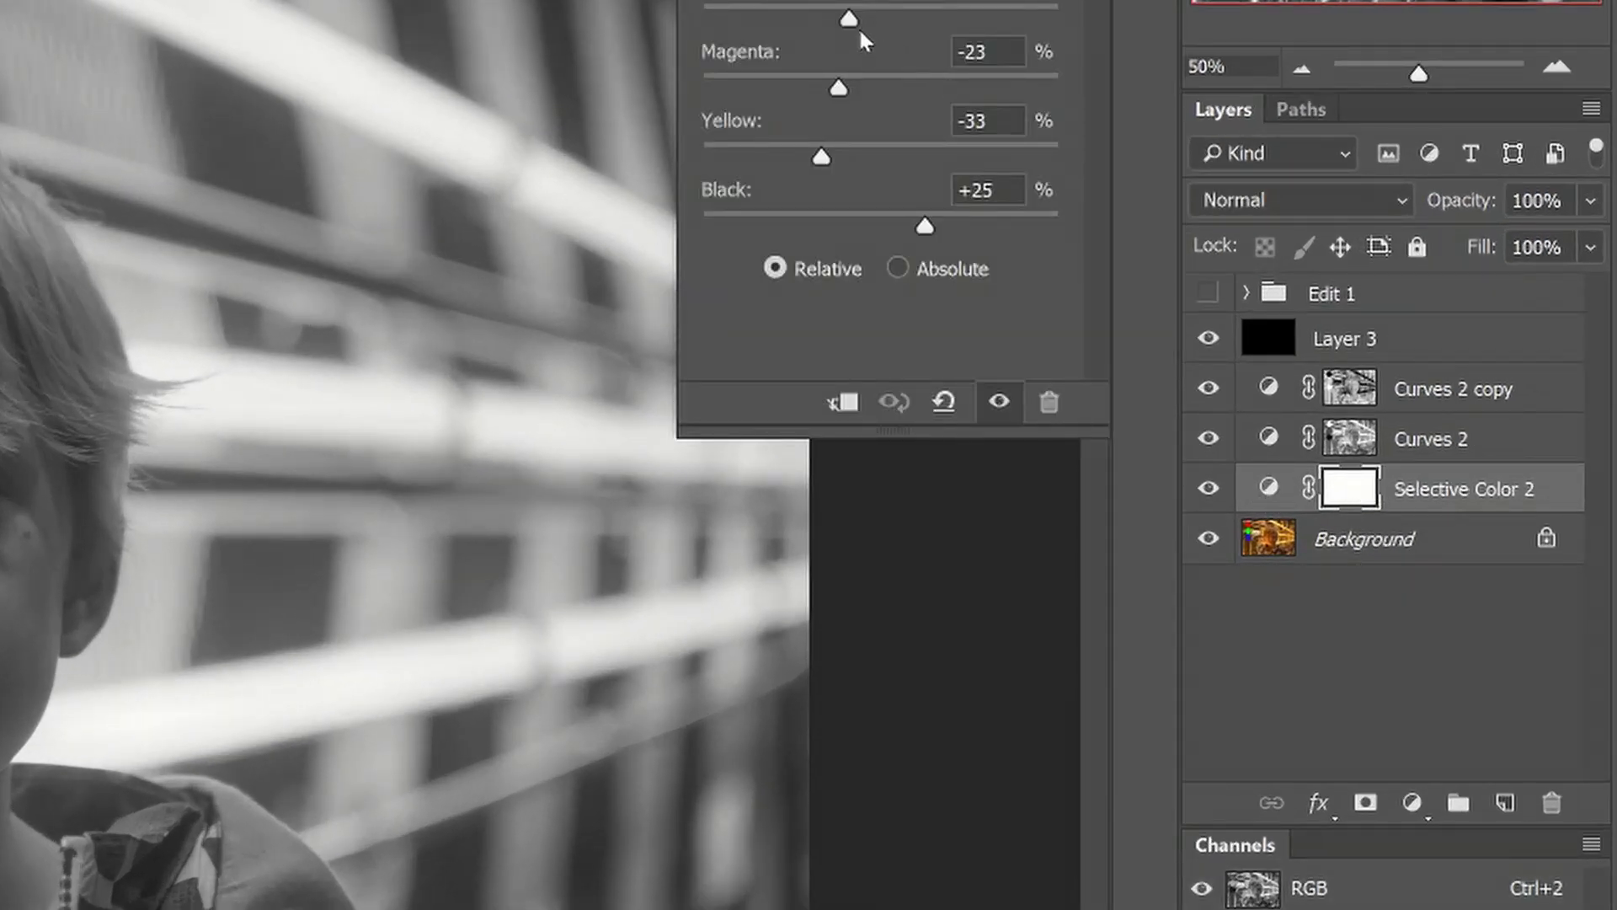
{"action": "left_click_drag", "start_coordinate": [924, 227], "coordinate": [1004, 250]}
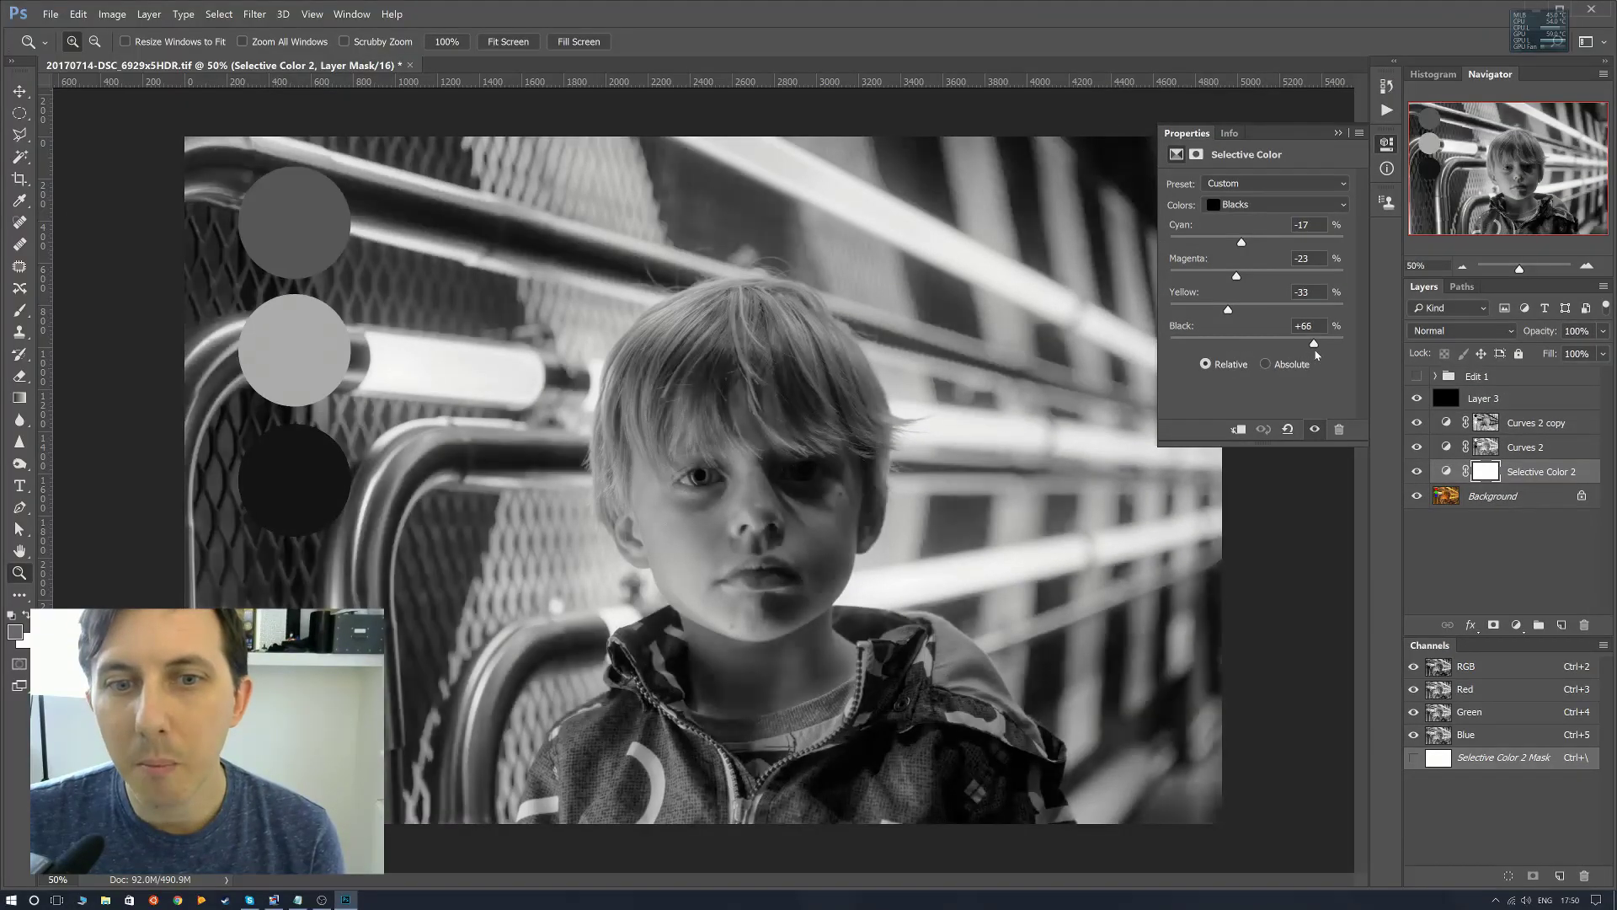
{"action": "left_click_drag", "start_coordinate": [1316, 355], "coordinate": [1340, 359]}
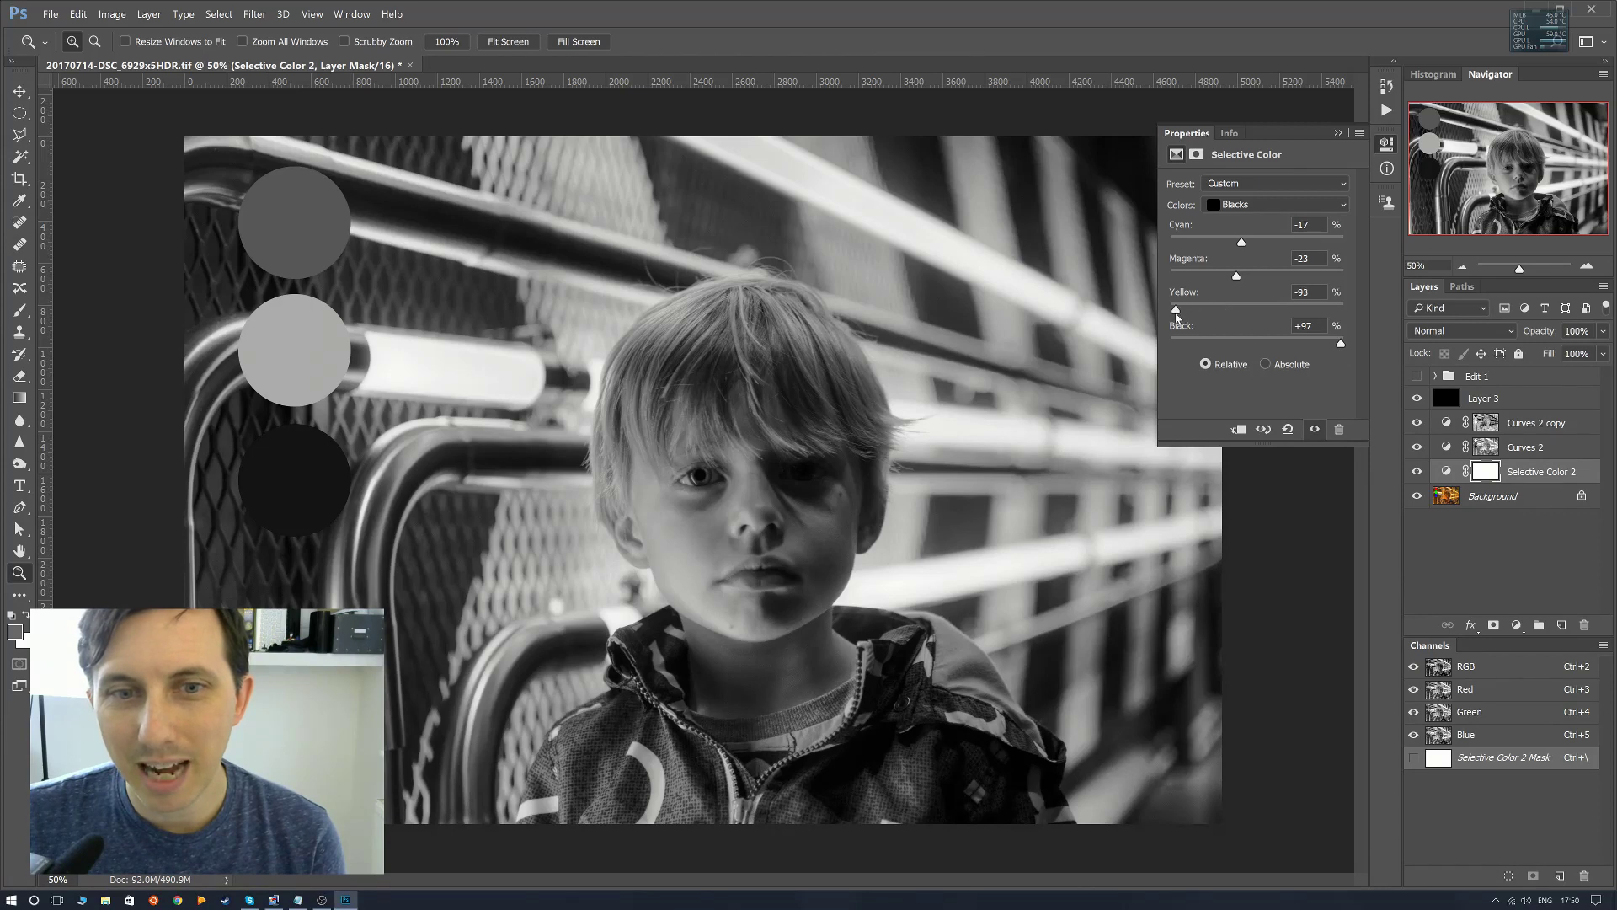
{"action": "left_click_drag", "start_coordinate": [1177, 312], "coordinate": [1298, 250]}
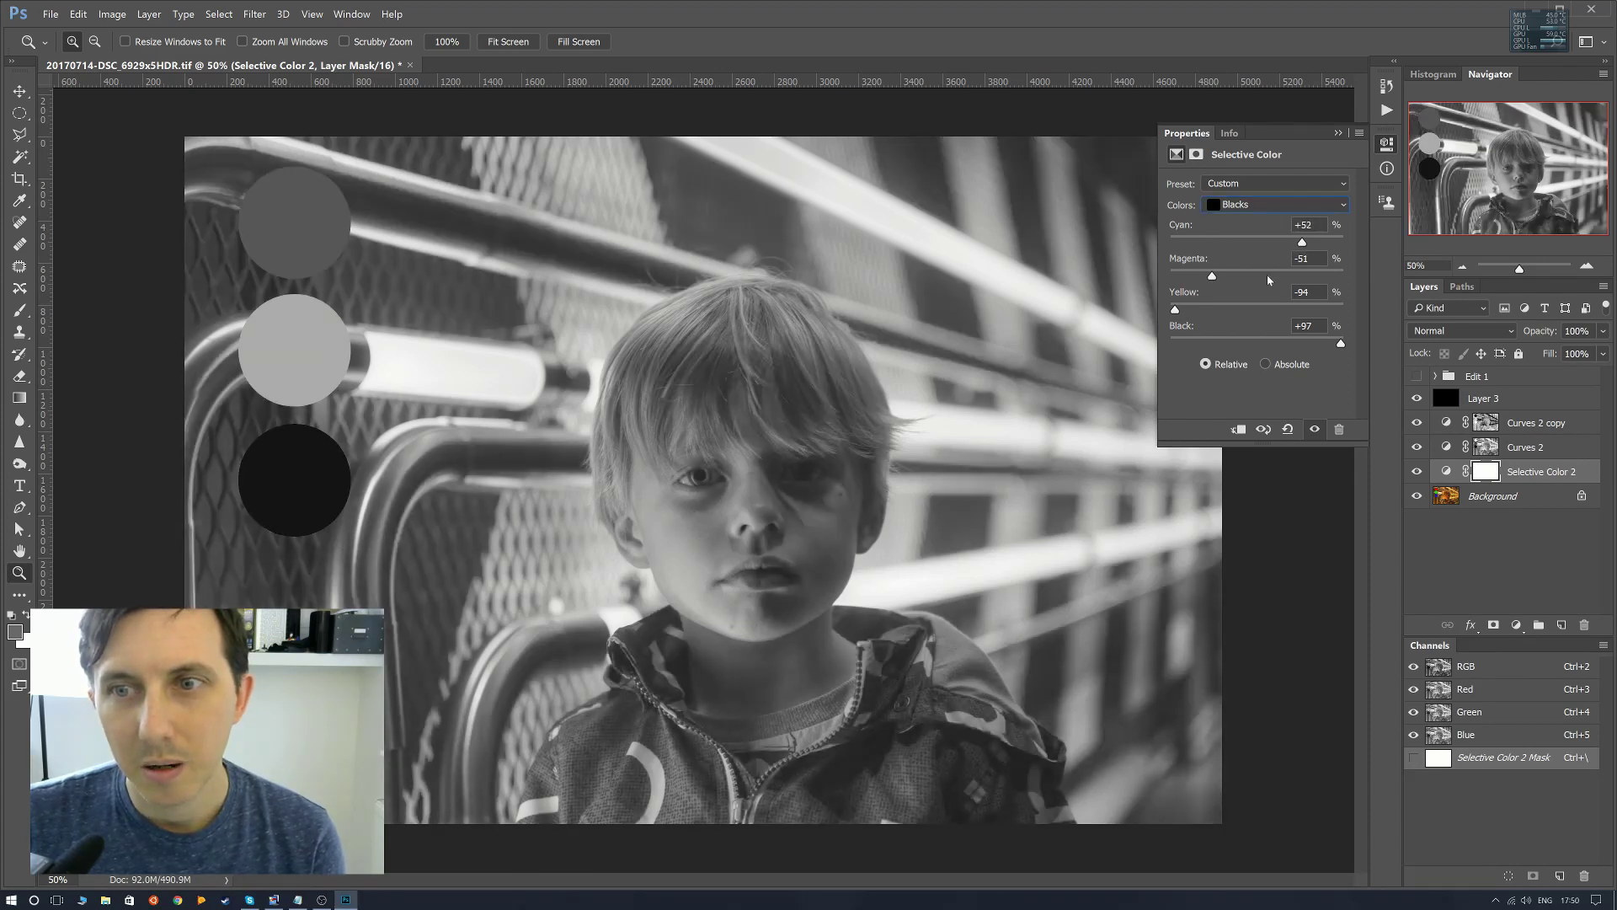
Set the Whites in Selective Color 2 to Yellow +21% and Black -100%.
{"action": "left_click", "coordinate": [1276, 205]}
{"action": "left_click", "coordinate": [1264, 321]}
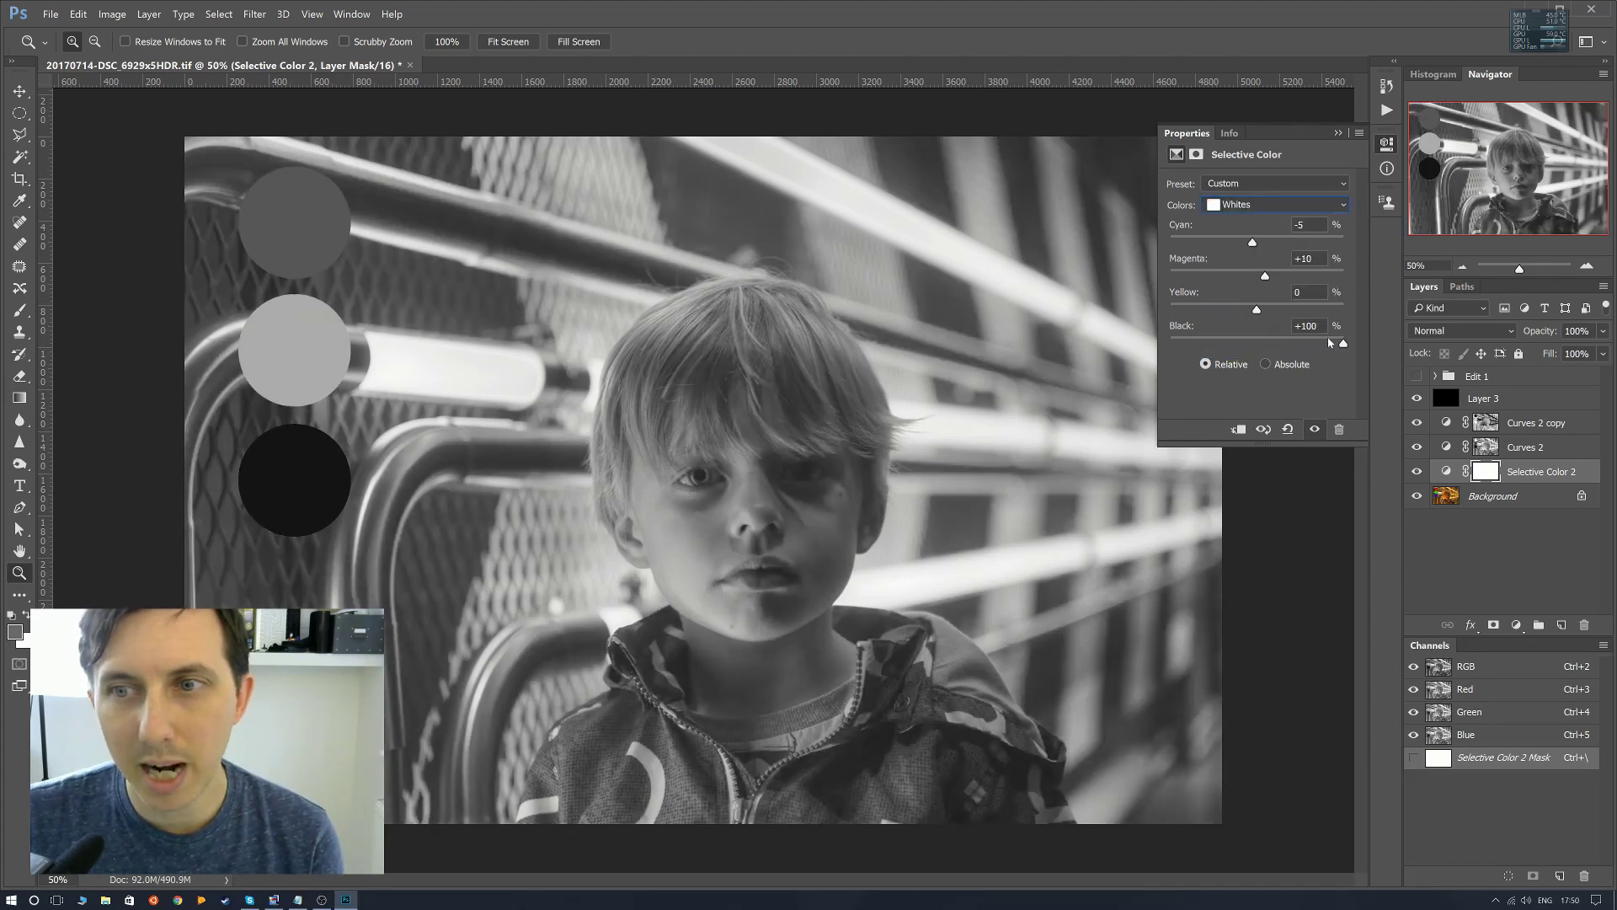
{"action": "left_click_drag", "start_coordinate": [1215, 356], "coordinate": [1171, 351]}
{"action": "left_click_drag", "start_coordinate": [1386, 348], "coordinate": [1047, 347]}
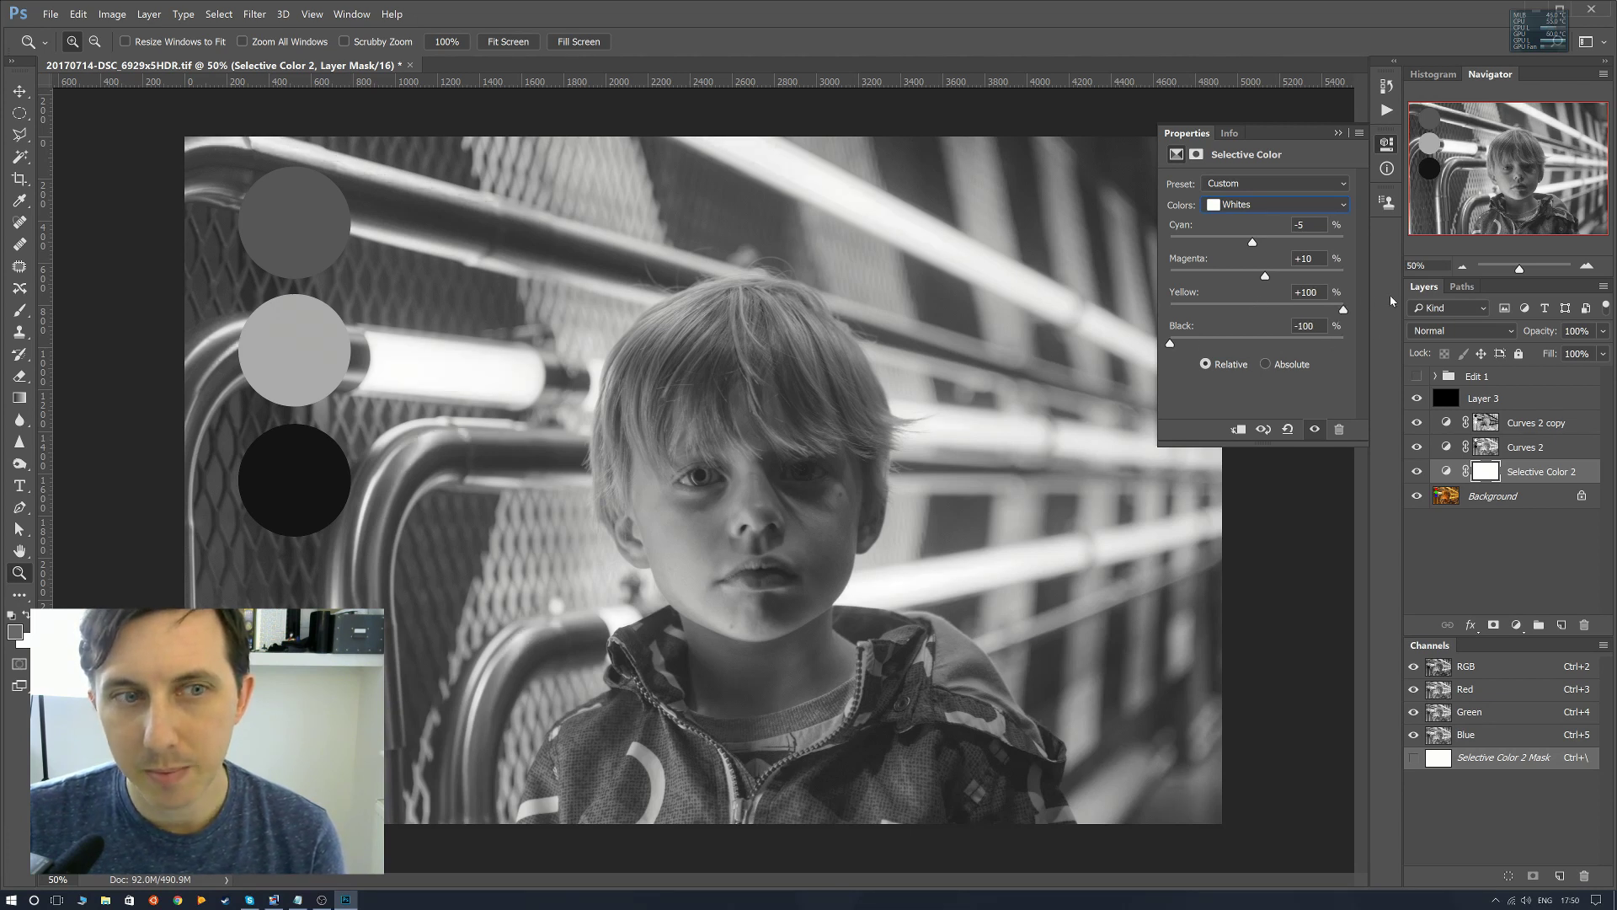
{"action": "left_click_drag", "start_coordinate": [1344, 309], "coordinate": [1275, 310]}
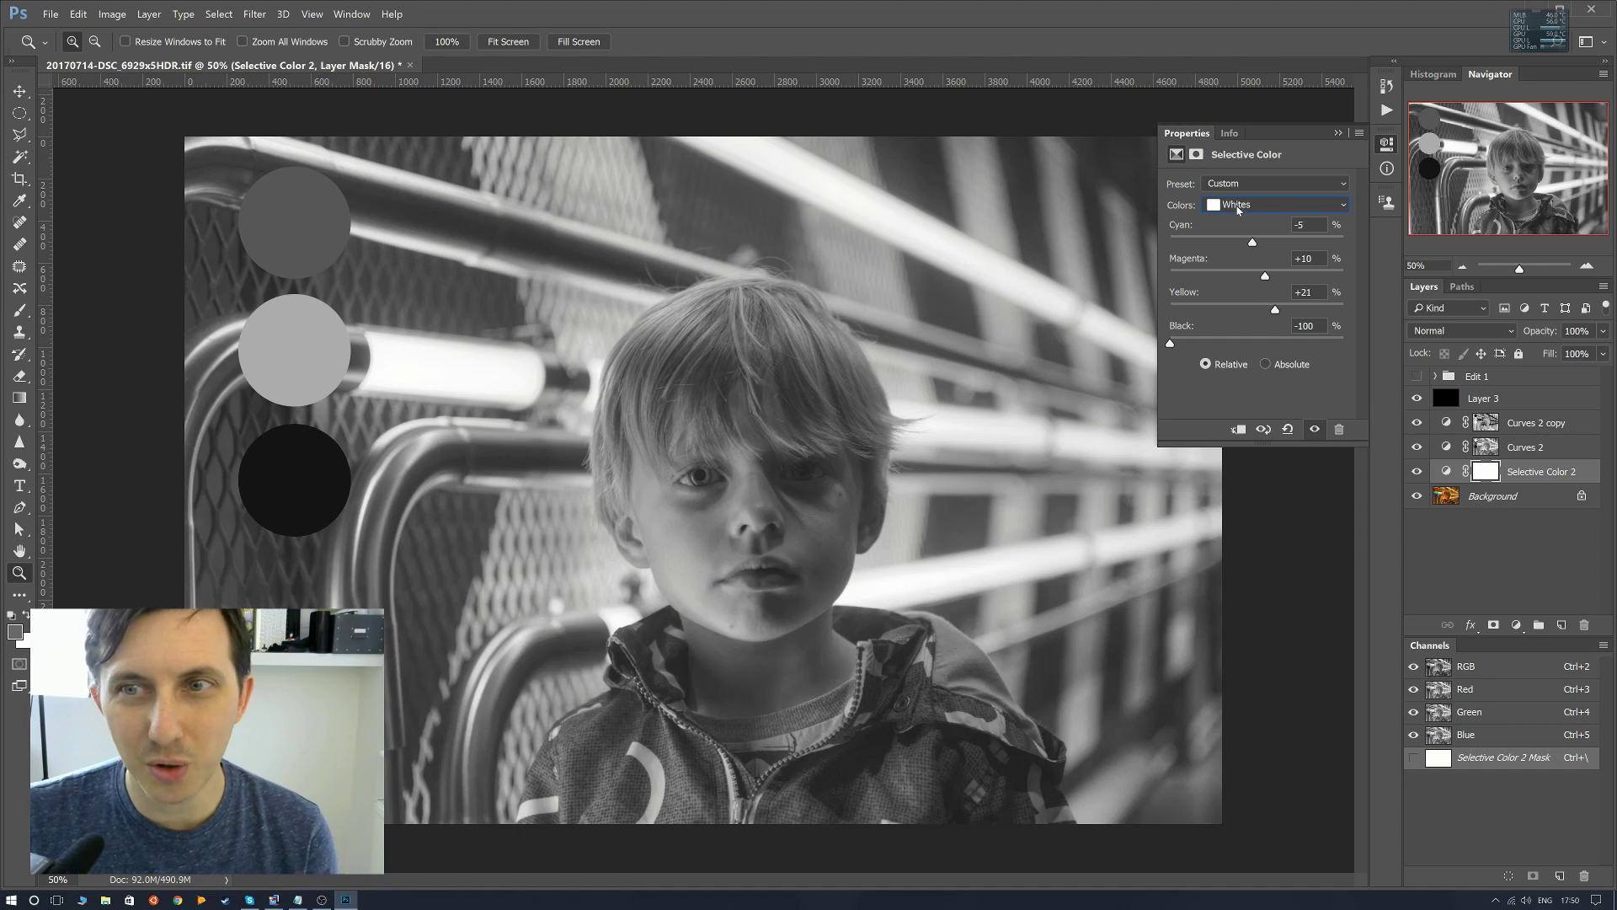
Set the Reds in Selective Color 2 to Magenta +5%, Yellow +8% and Black -27%.
{"action": "left_click", "coordinate": [1239, 210]}
{"action": "left_click", "coordinate": [1238, 222]}
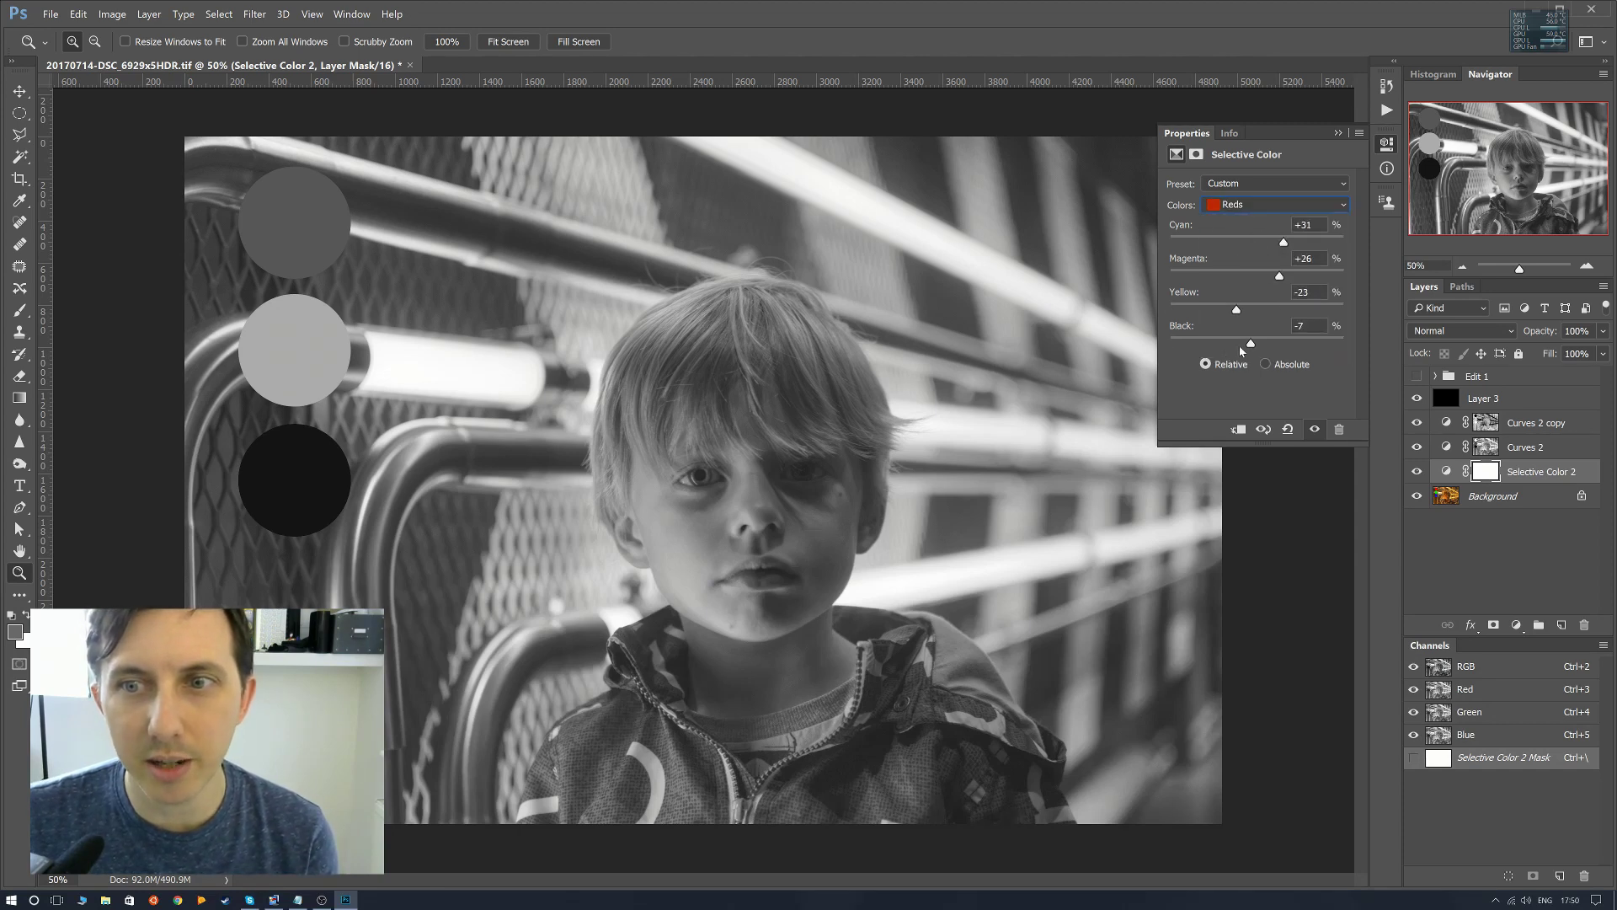
{"action": "left_click_drag", "start_coordinate": [1209, 345], "coordinate": [1262, 290]}
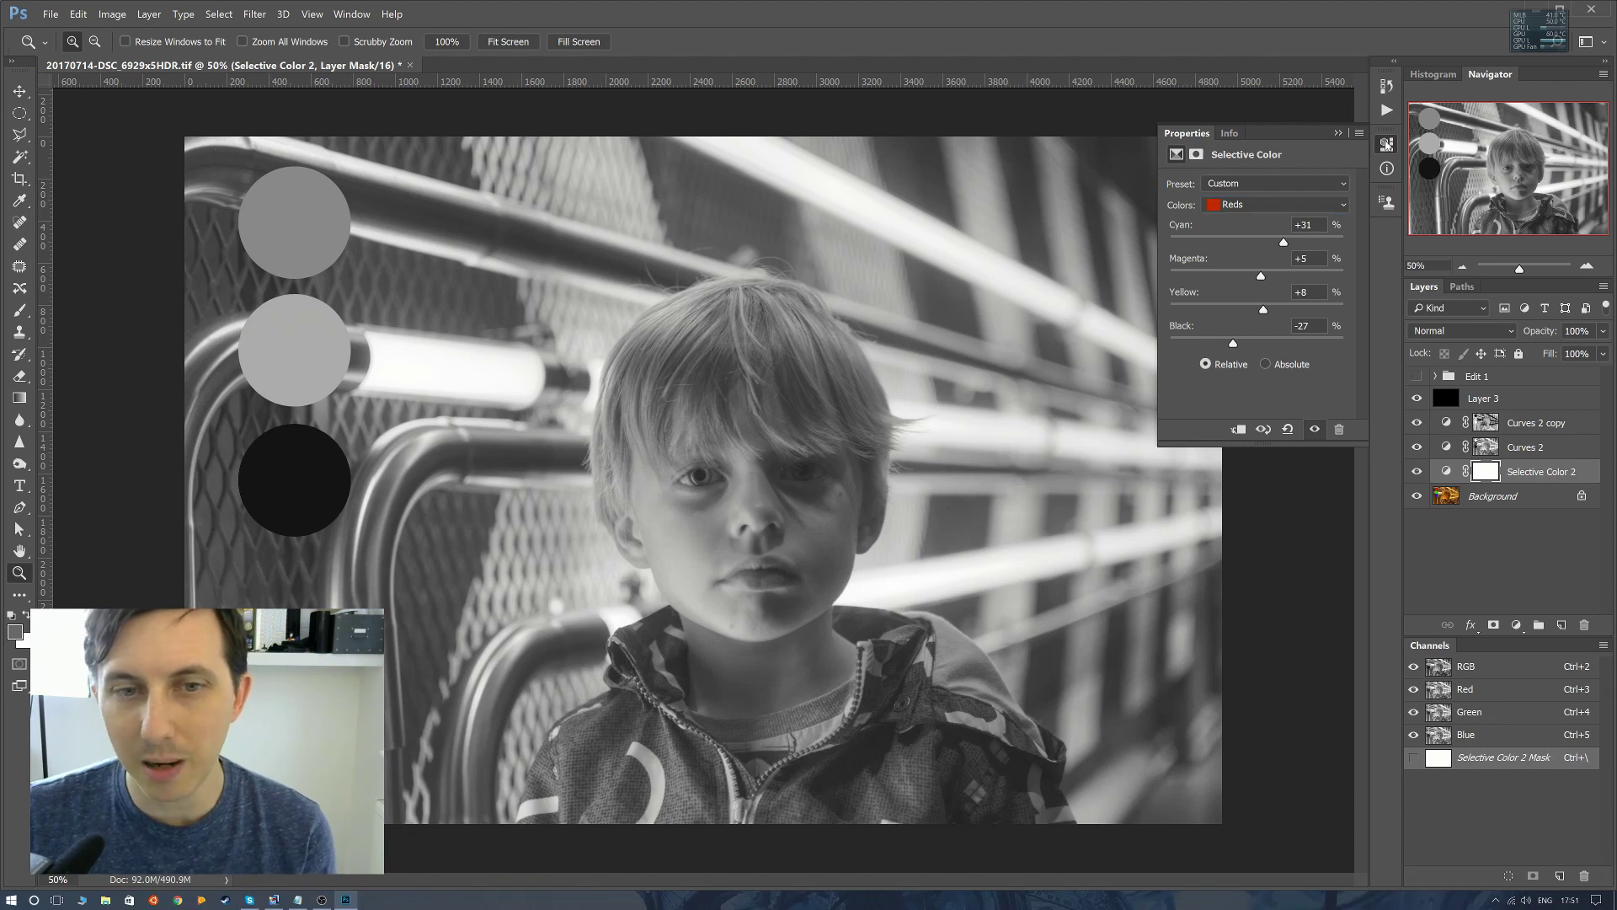
{"action": "left_click", "coordinate": [1386, 145]}
Create a merged copy of the visible layers above the black layer and mask it with its RGB luminosity.
{"action": "left_click", "coordinate": [1447, 552]}
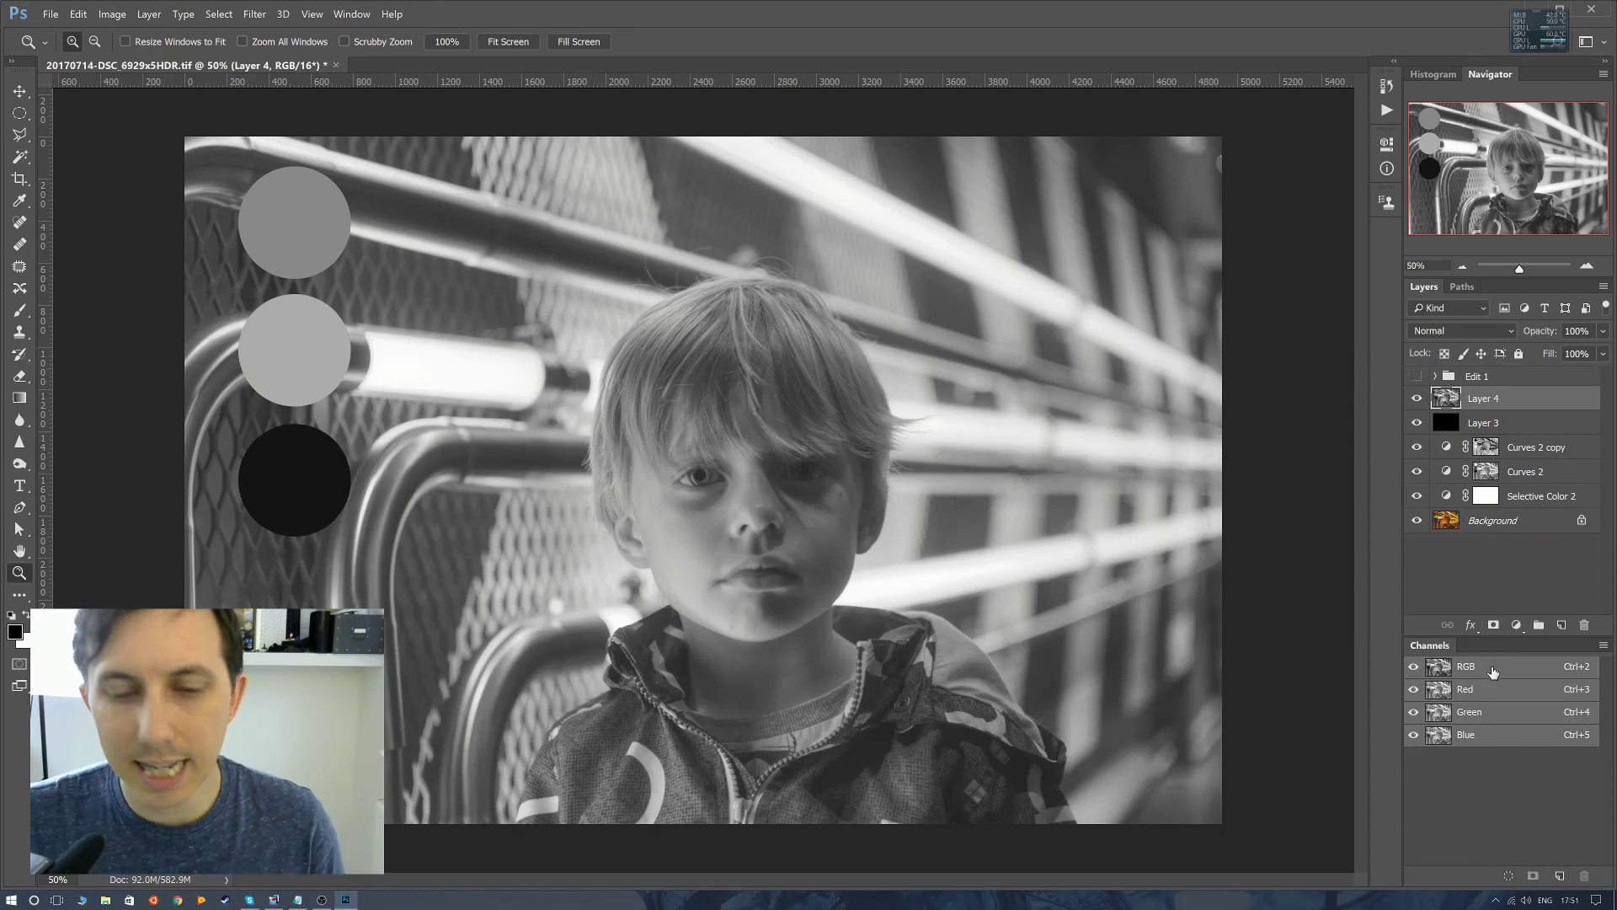
{"action": "left_click", "coordinate": [1493, 671], "text": "ctrl"}
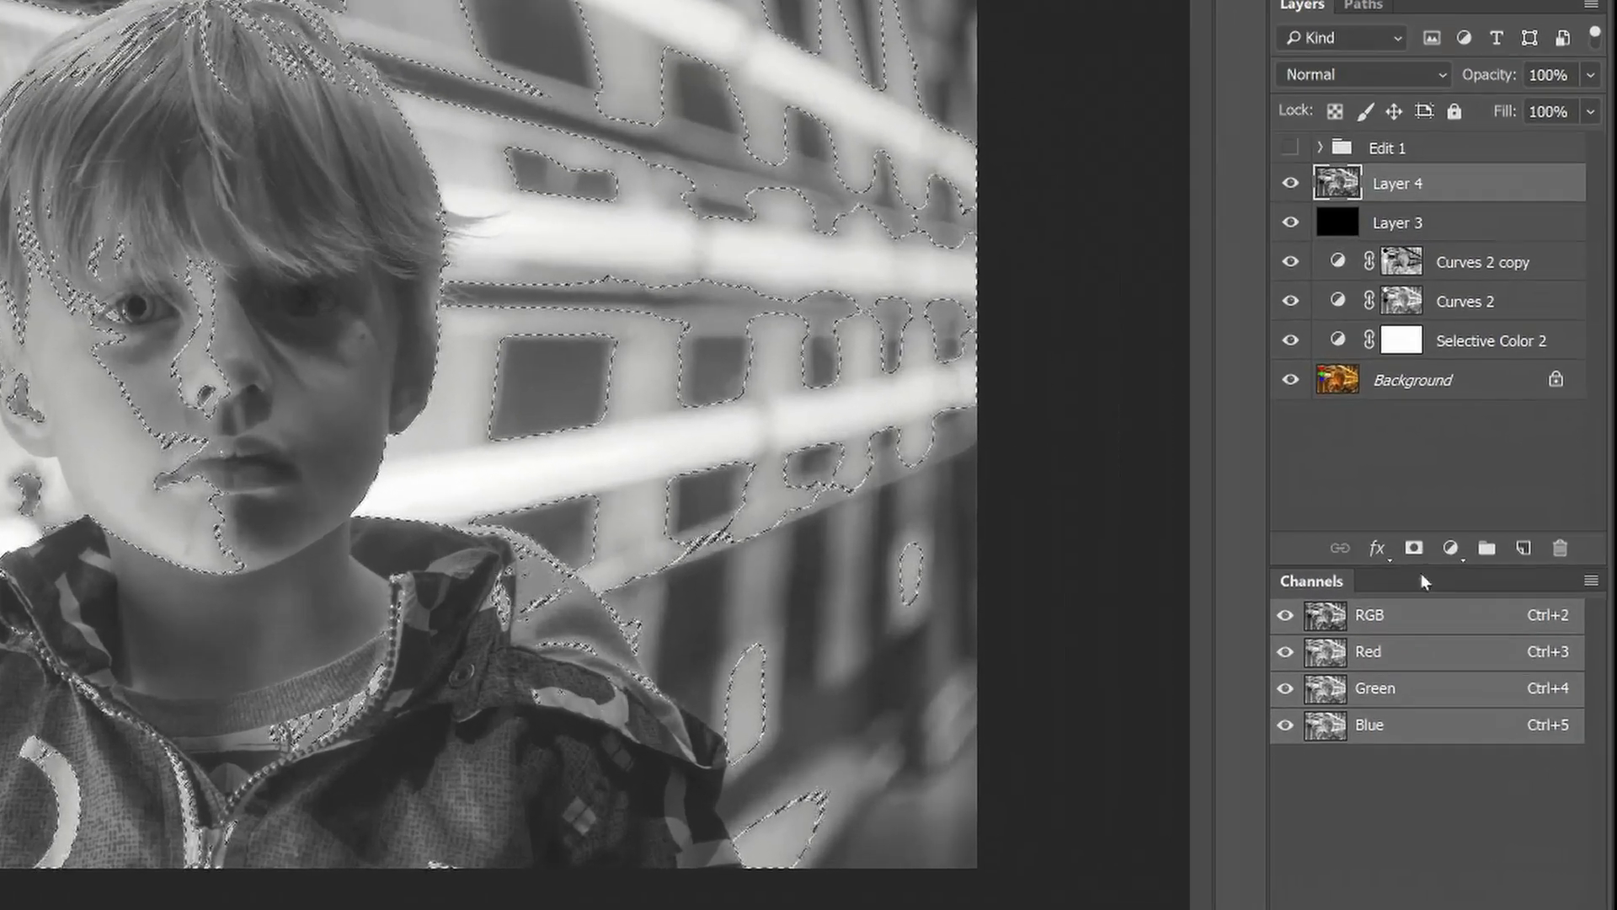
{"action": "left_click", "coordinate": [1414, 548]}
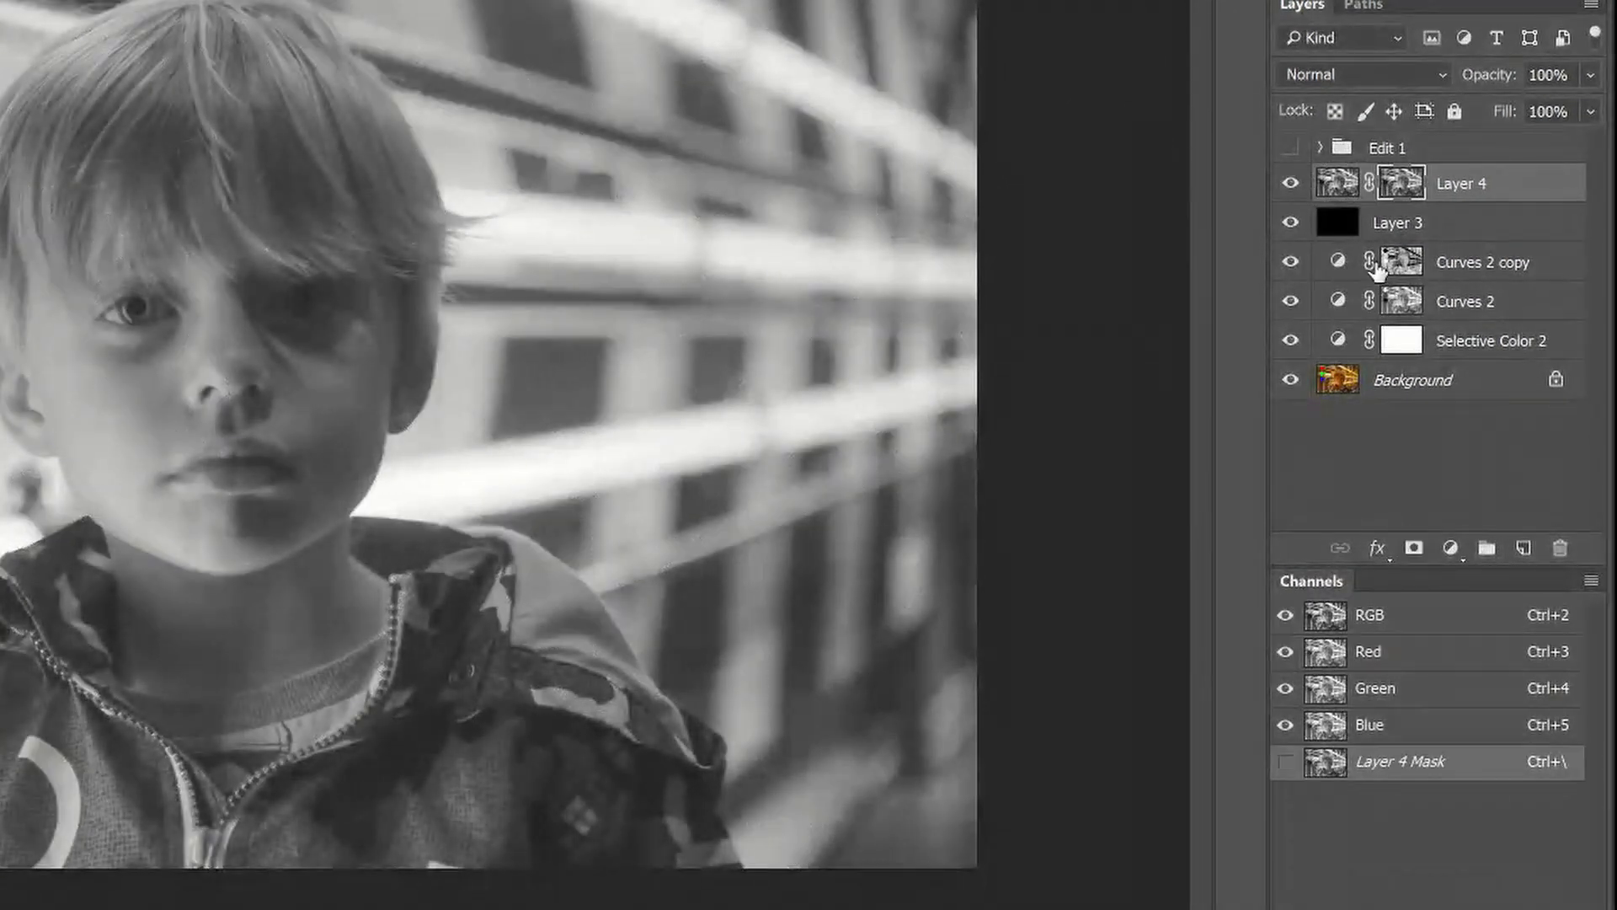
{"action": "left_click", "coordinate": [1332, 182]}
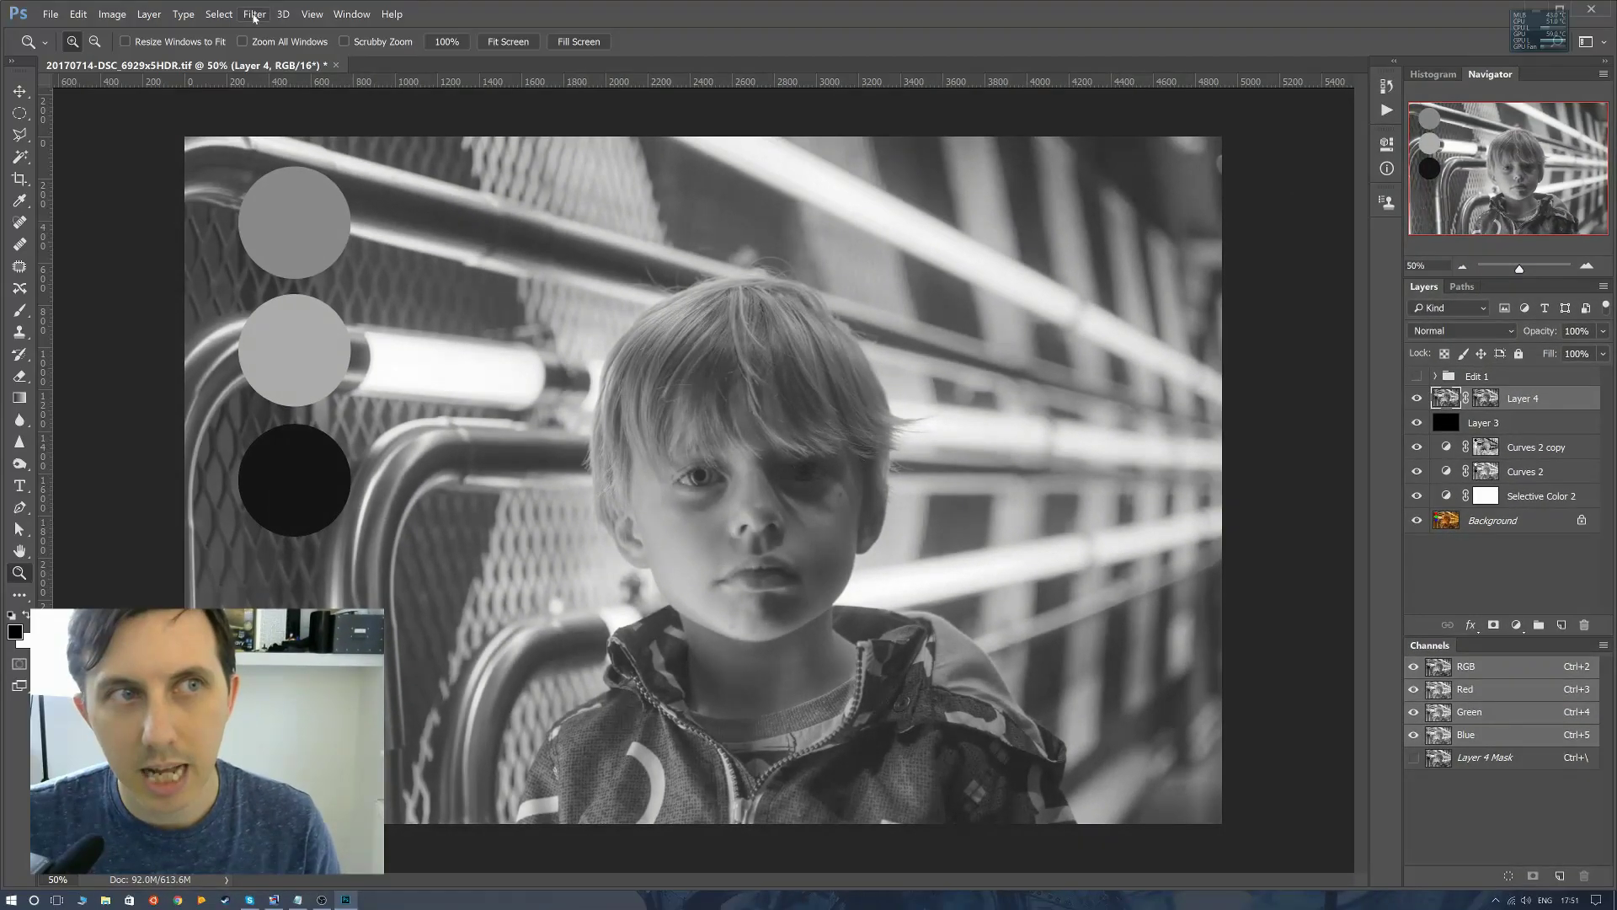
{"action": "left_click", "coordinate": [253, 14]}
{"action": "left_click", "coordinate": [263, 29]}
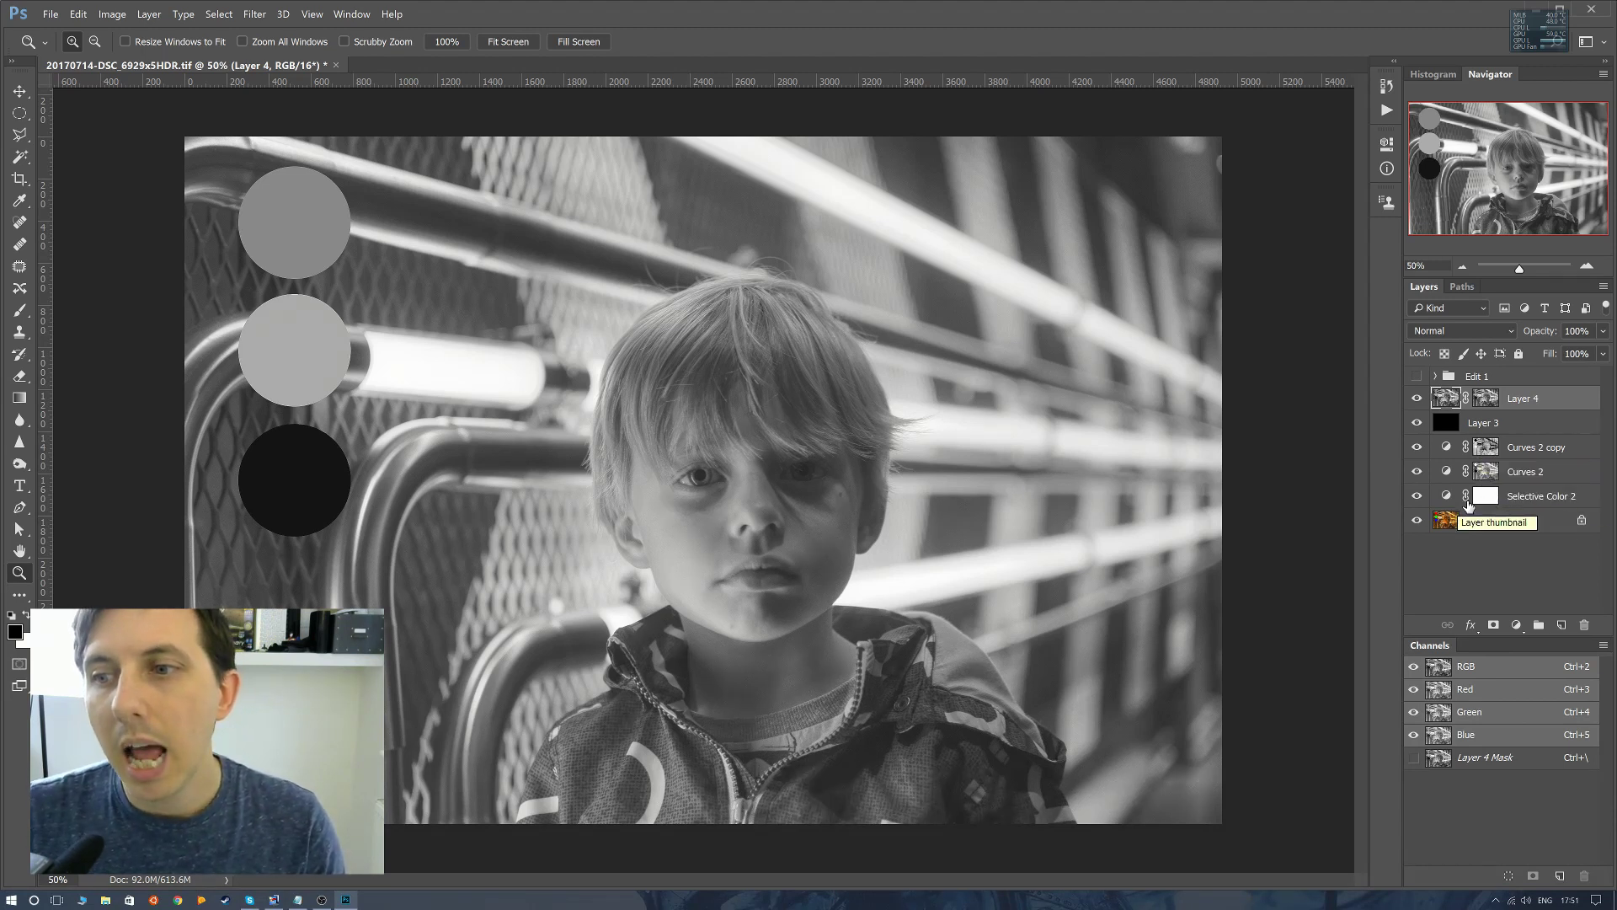
Select the black Color-mode layer below the masked merged layer.
{"action": "left_click", "coordinate": [1487, 428]}
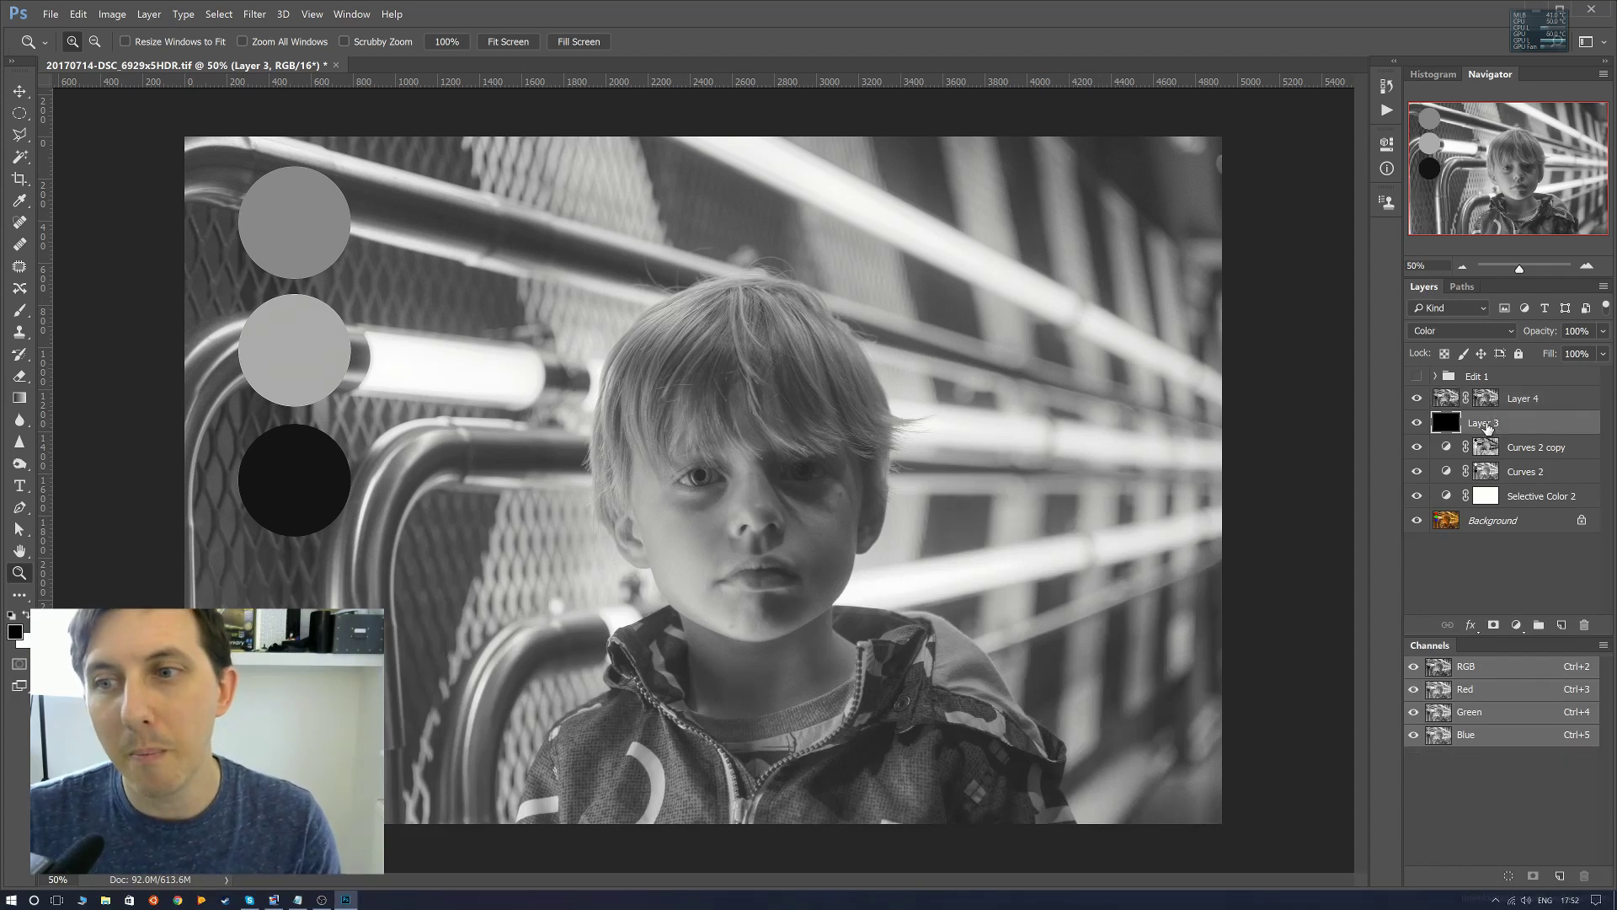